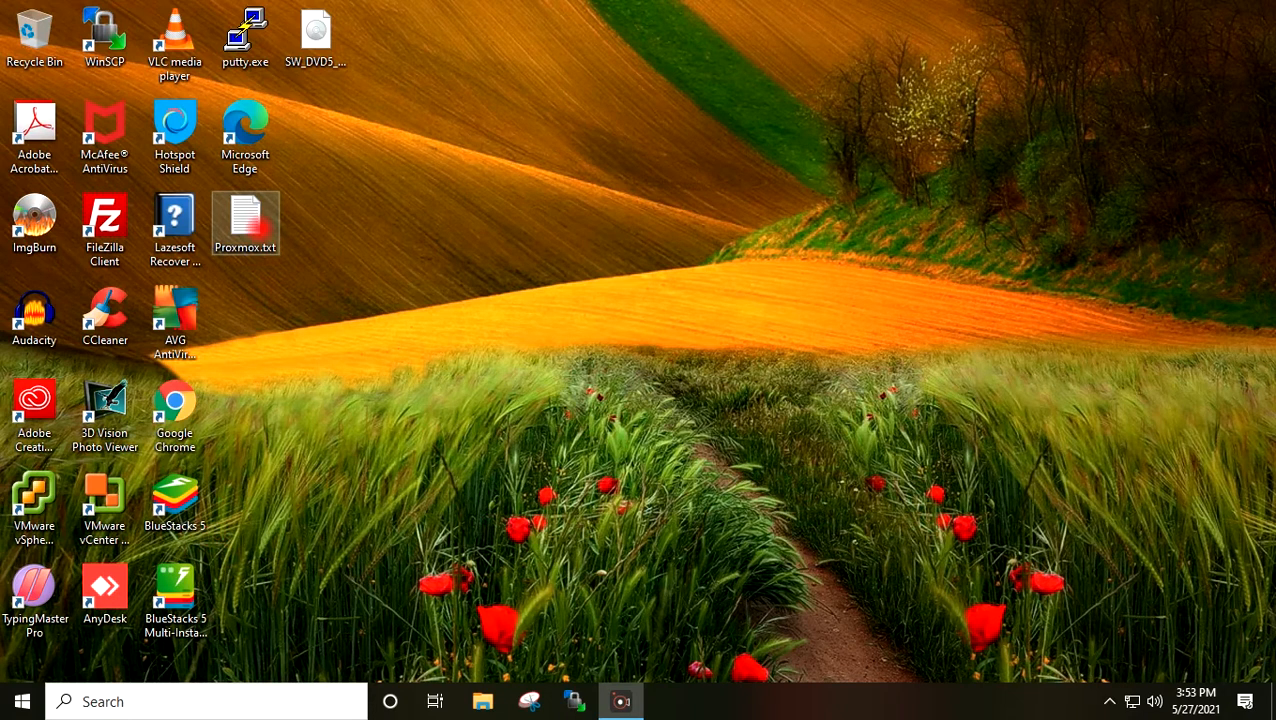
- Copy the Proxmox ISO downloads link from Proxmox.txt and launch Google Chrome
double_click(252, 226)
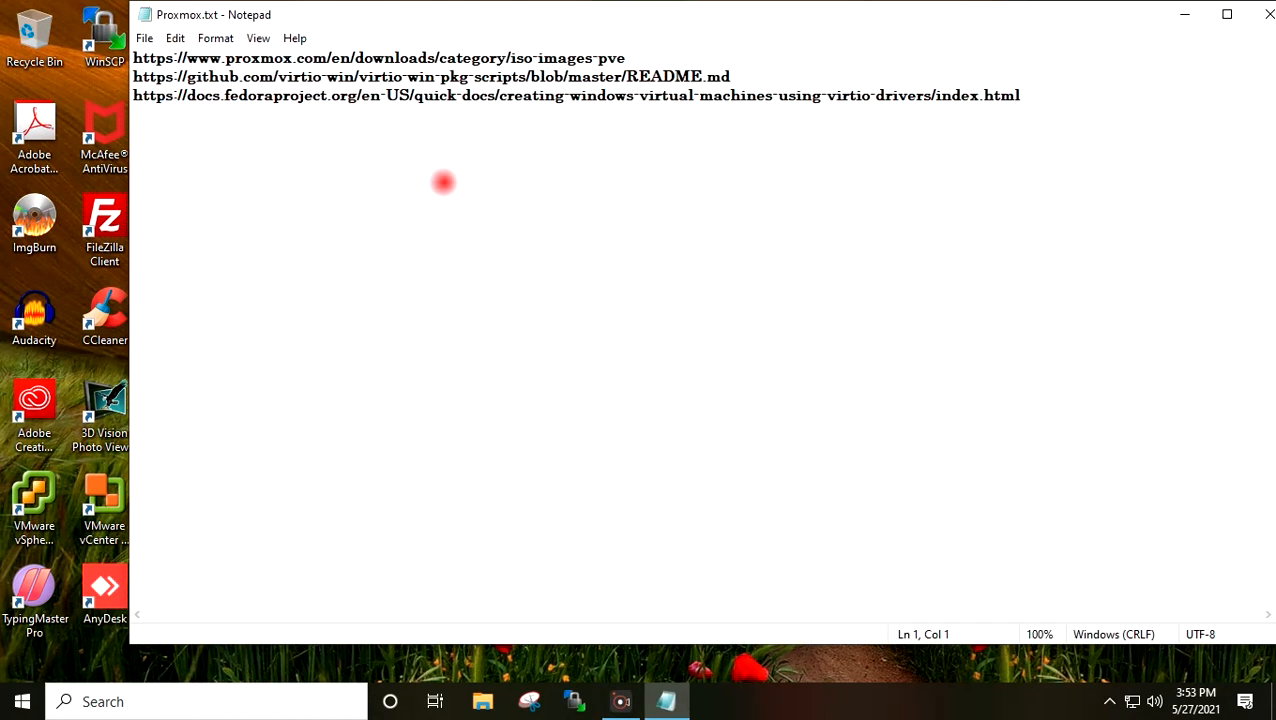
left_click_drag(692, 57, 140, 56)
key("ctrl+c")
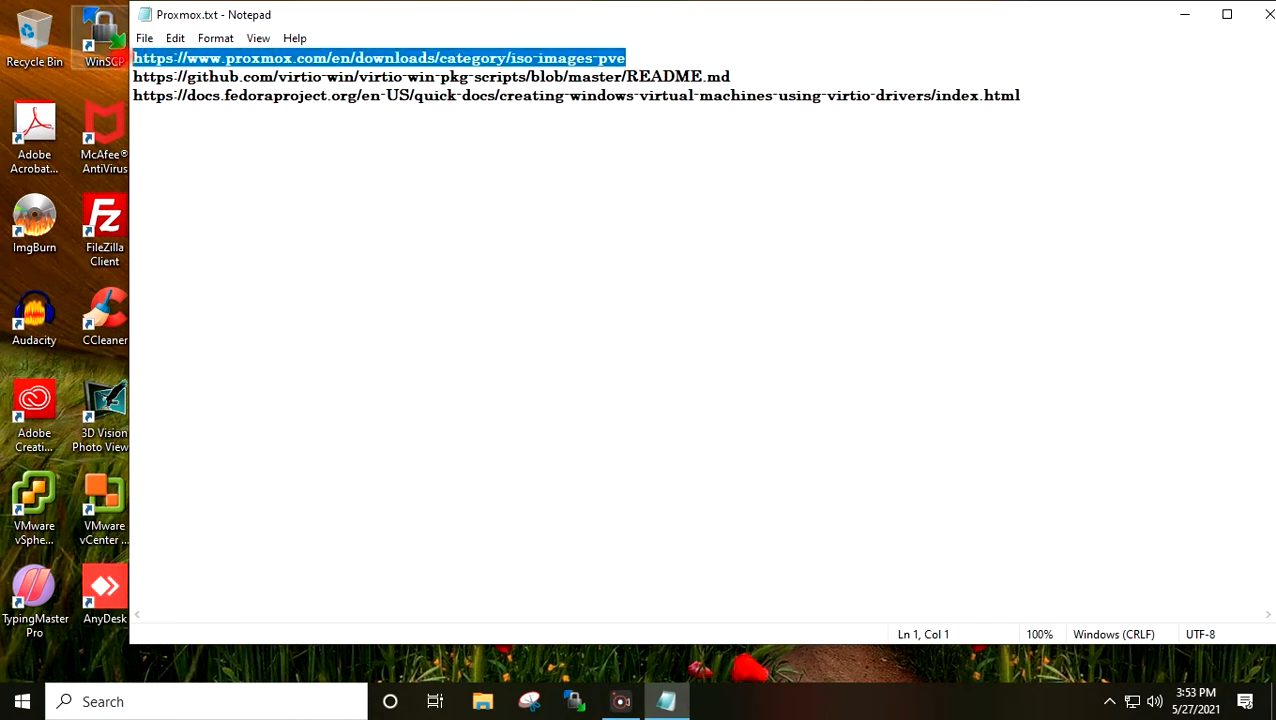
left_click(1184, 14)
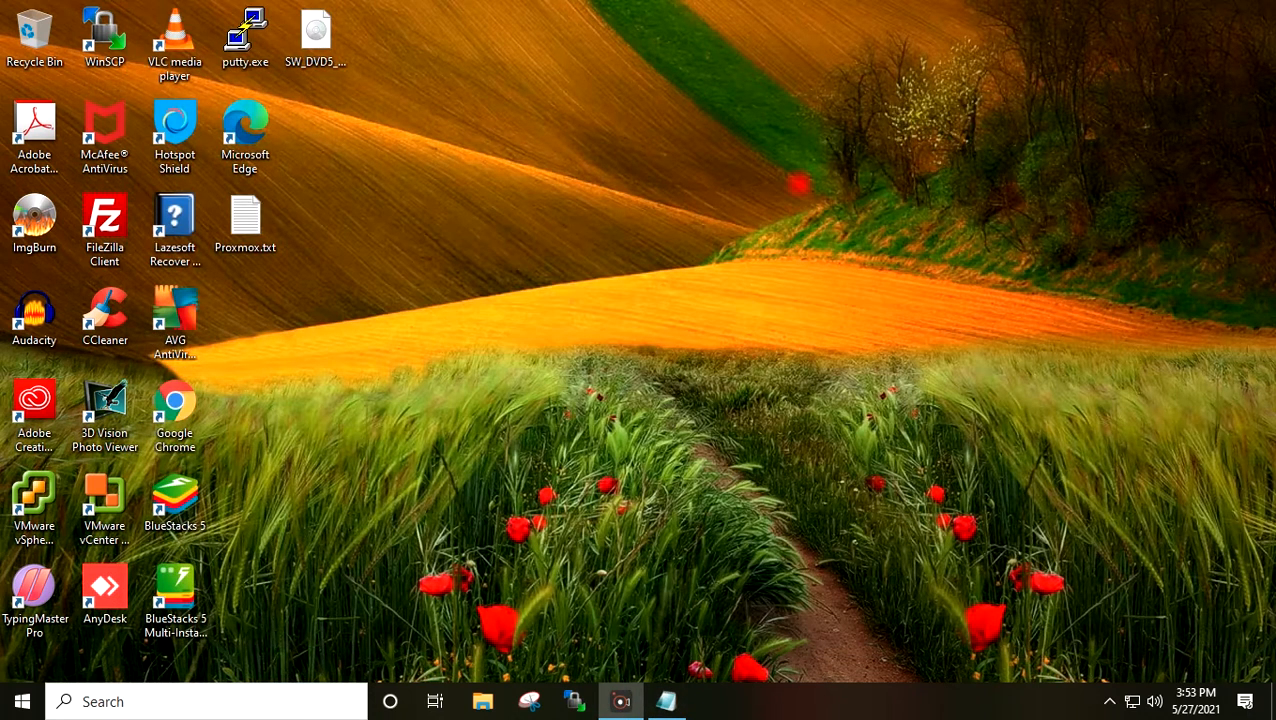
double_click(184, 405)
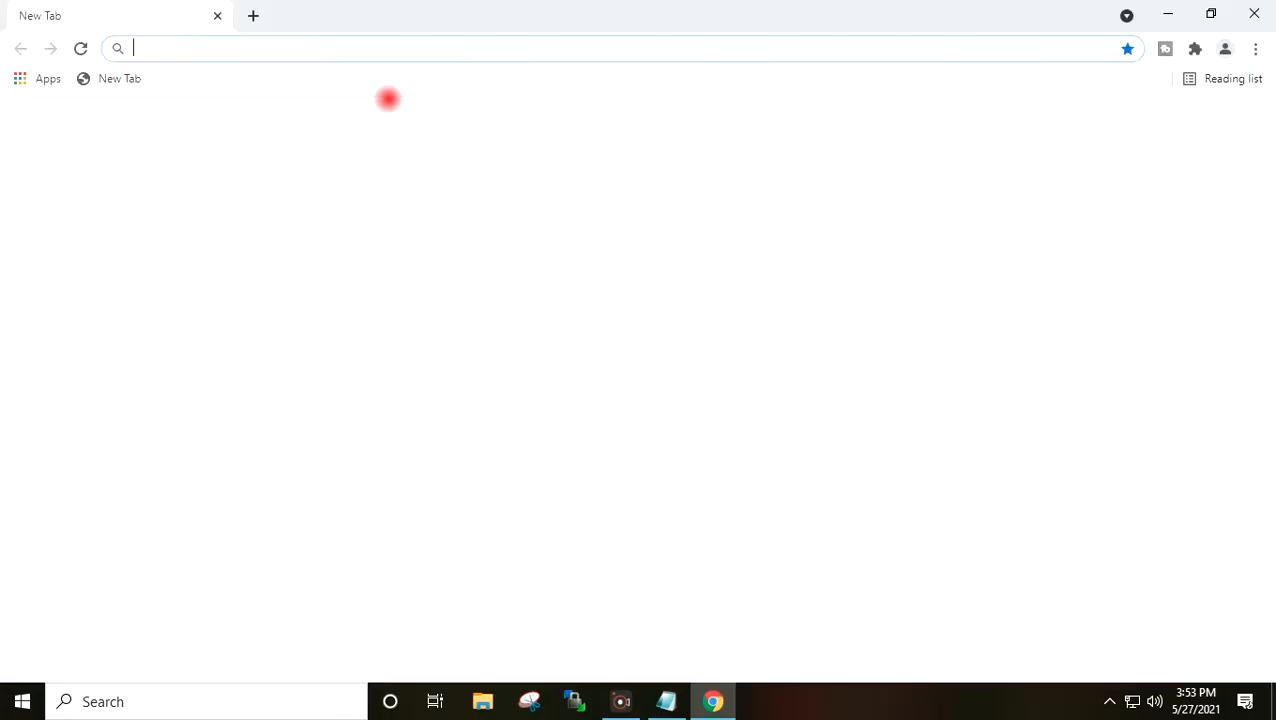
- Load the Proxmox ISO images page, accept the cookie notice, and download the Proxmox VE 6.4 ISO Installer
key("ctrl+v")
key("Return")
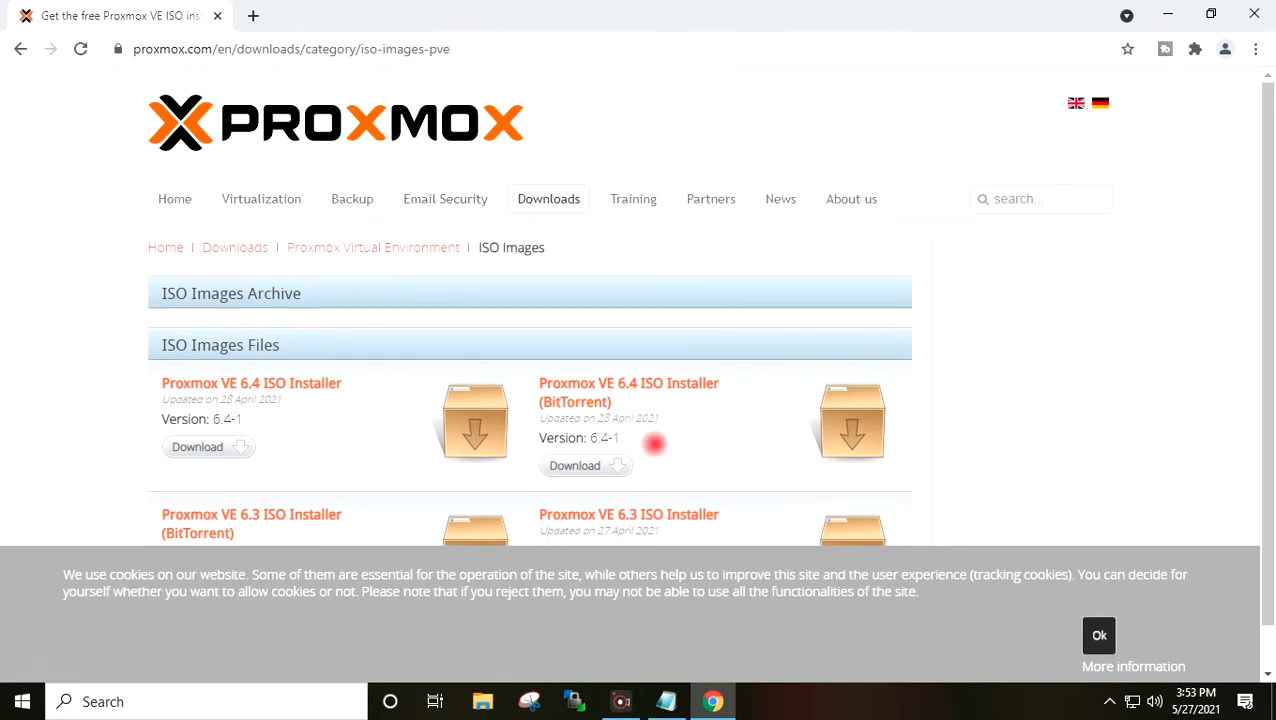
left_click(1099, 635)
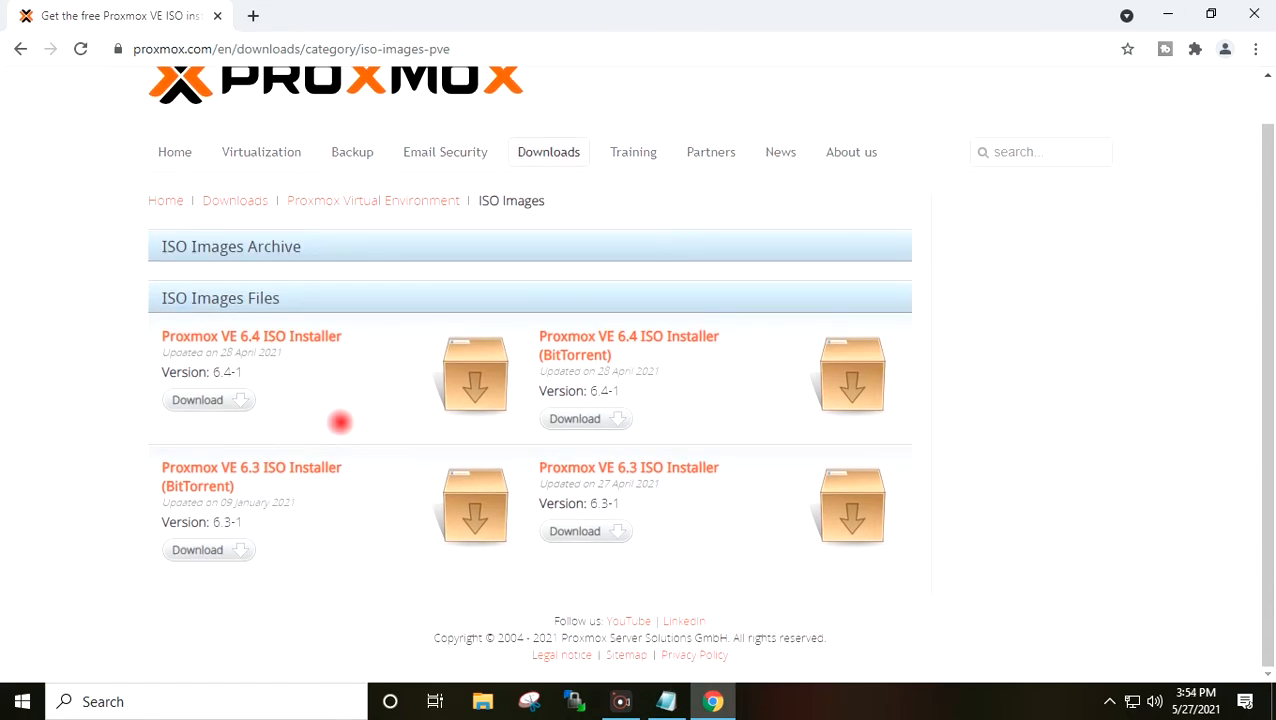
left_click(213, 400)
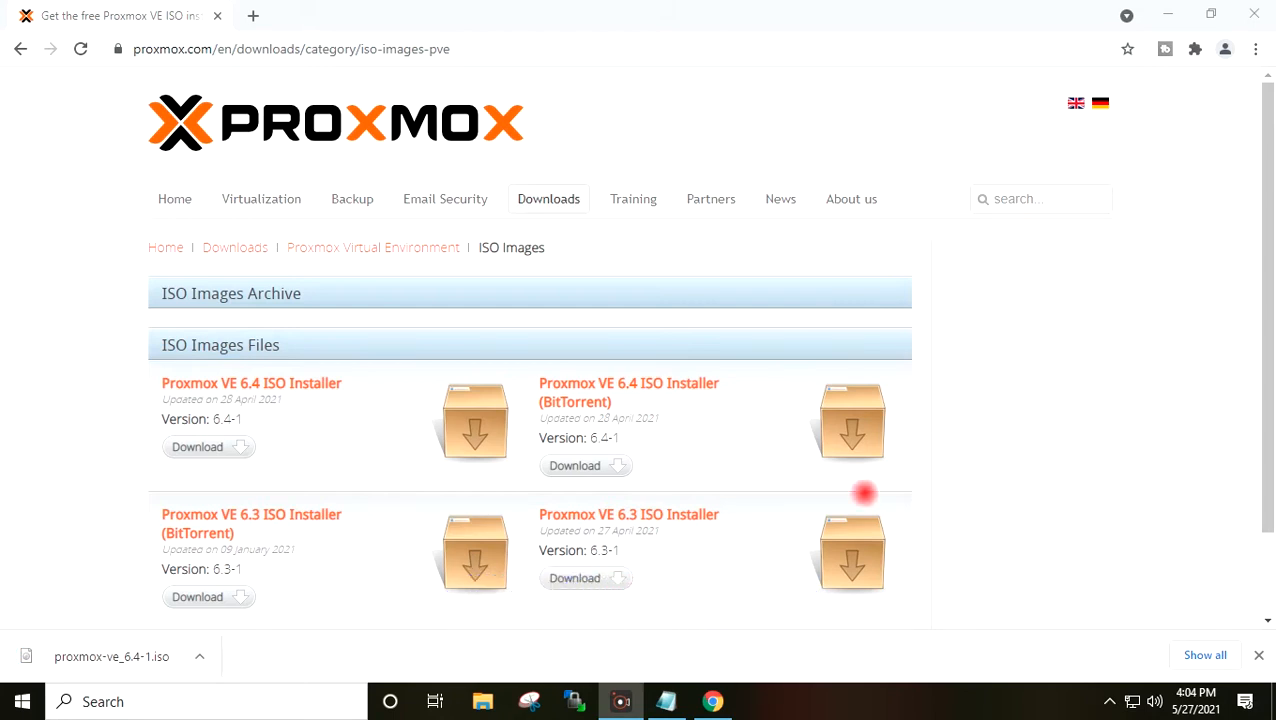
- Copy the third link in Proxmox.txt, the Fedora virtio-drivers docs URL
left_click(664, 701)
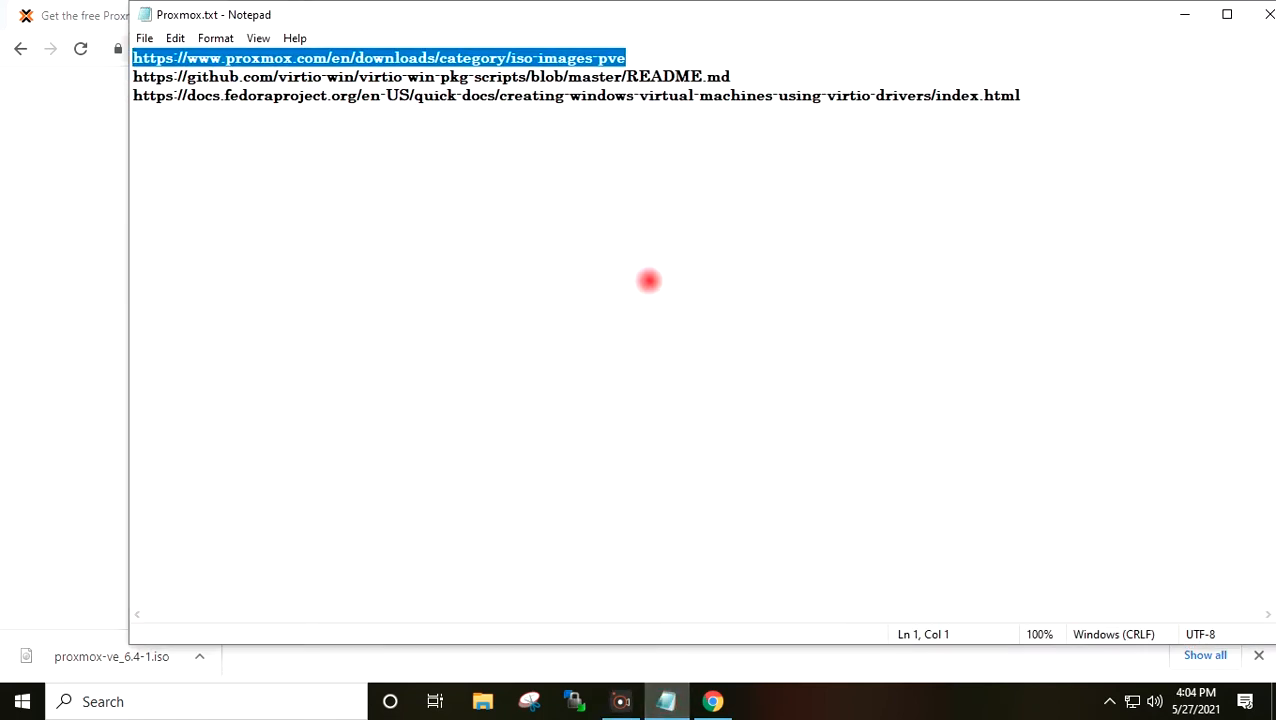
left_click_drag(1038, 95, 132, 95)
key("ctrl+c")
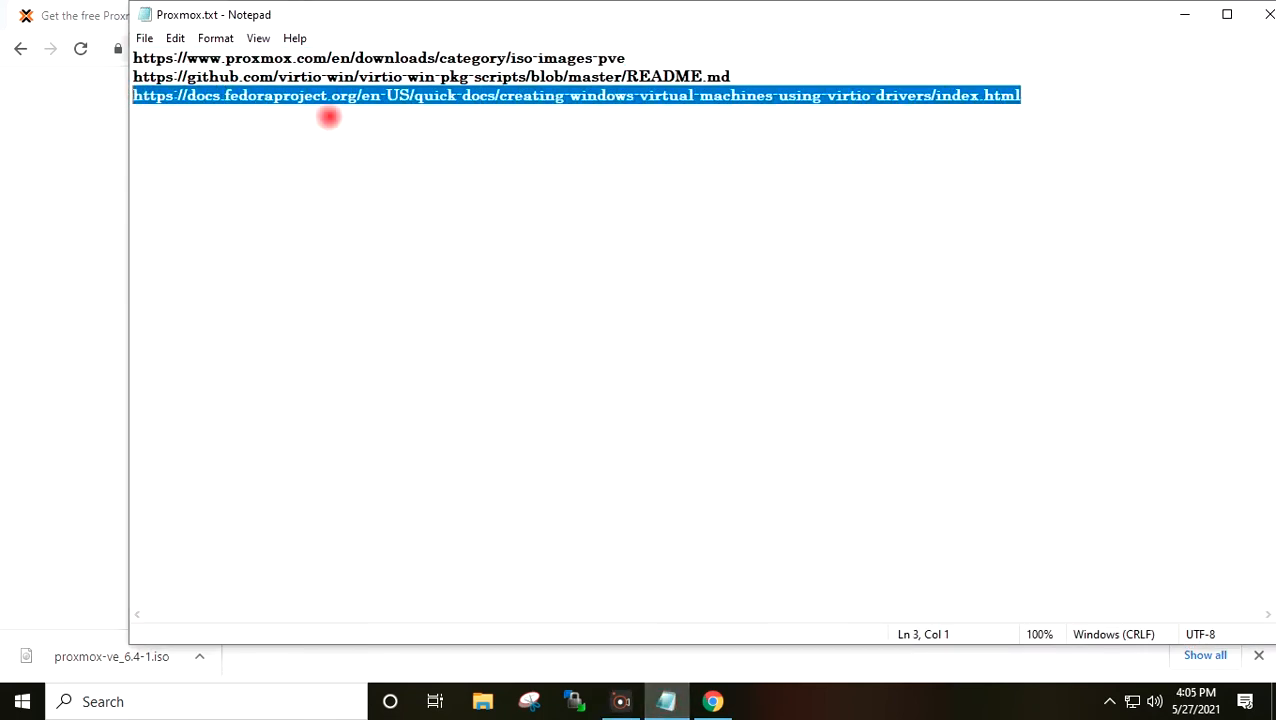
left_click(1185, 15)
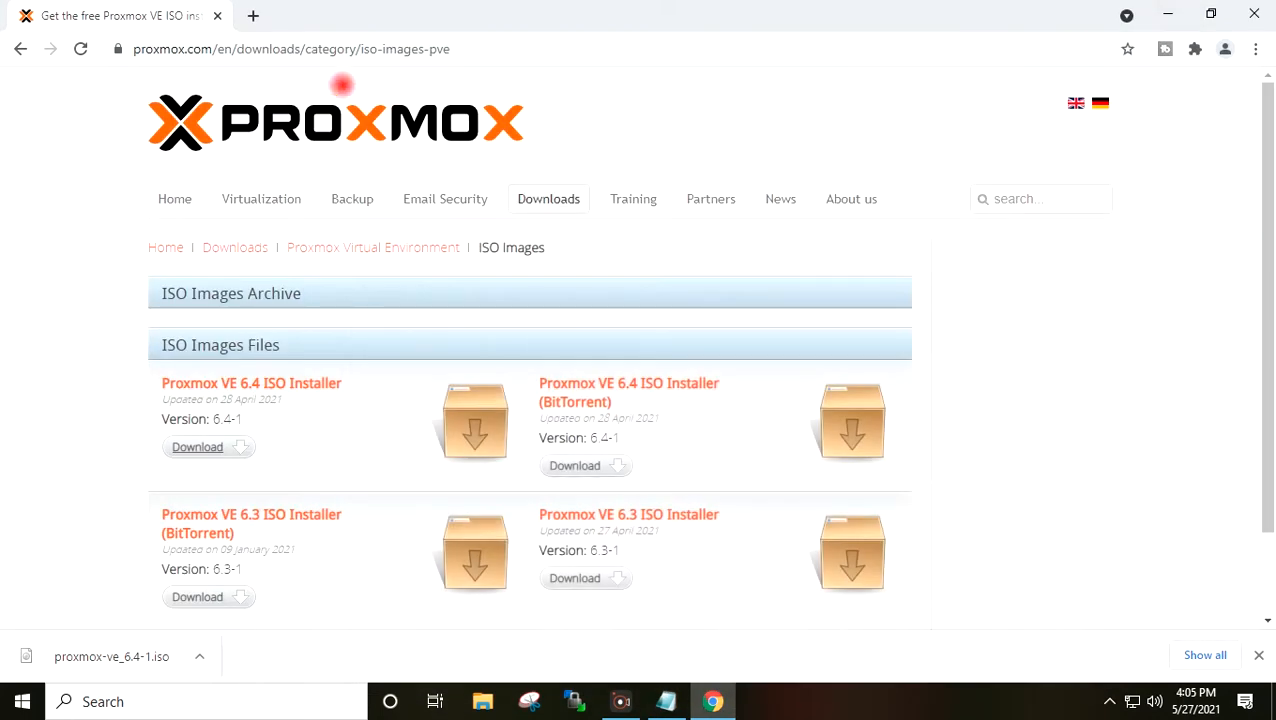
- Load the Fedora Docs page 'Creating Windows virtual machines using virtIO drivers' in a new tab
left_click(251, 14)
key("ctrl+v")
key("Return")
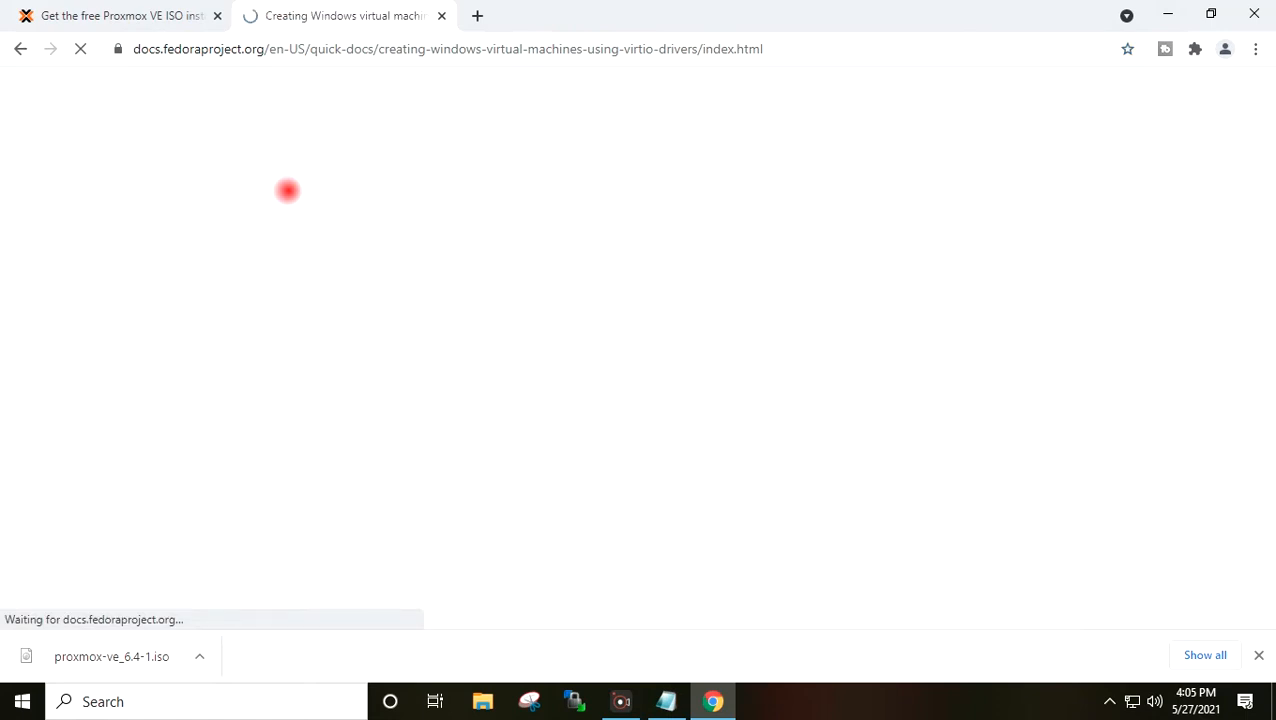
scroll(459, 256, "down", 3)
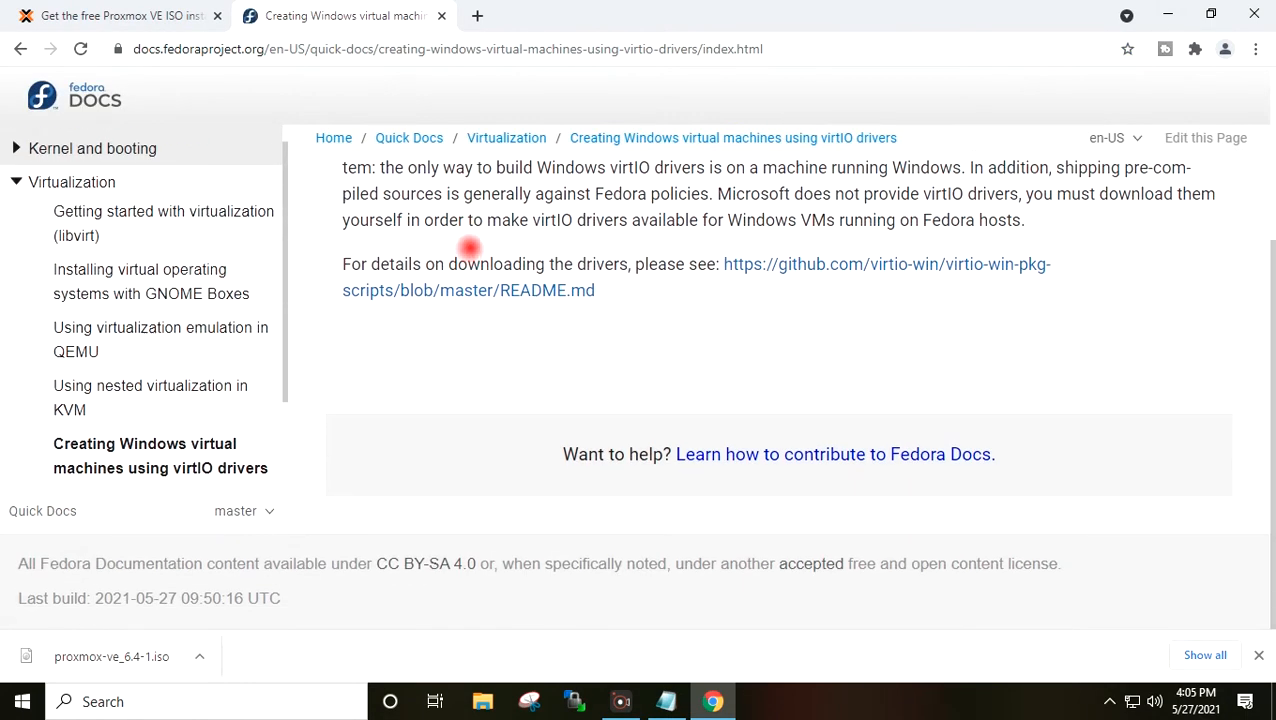
scroll(469, 246, "up", 1)
scroll(469, 246, "up", 1)
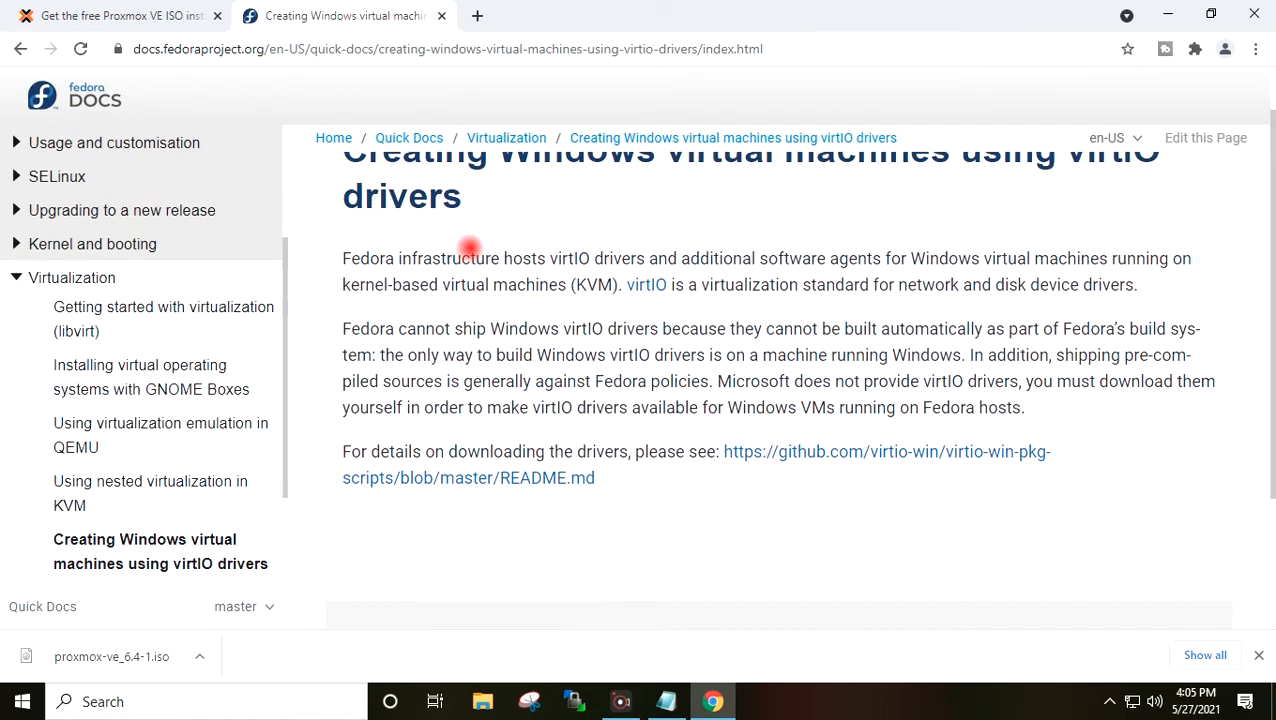
- Download virtio-win-0.1.190.iso from the README's Latest virtio-win ISO link and show it in its folder
left_click(855, 448)
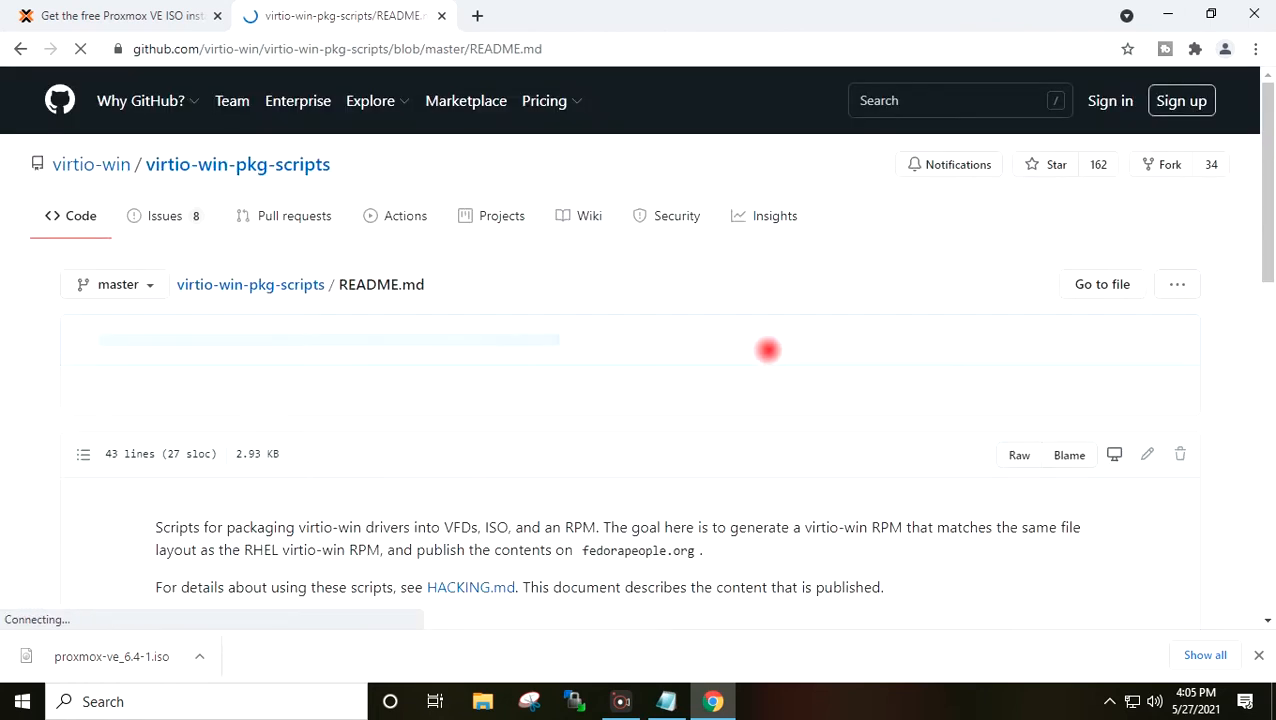
scroll(767, 347, "down", 4)
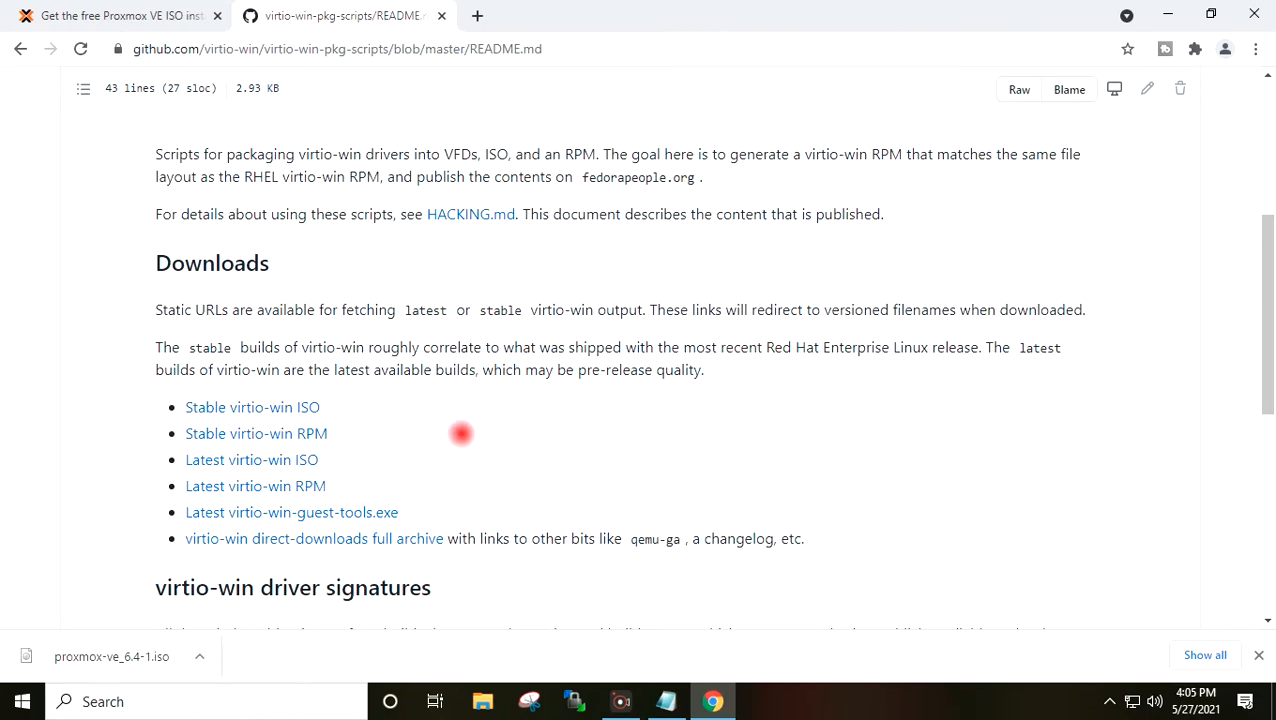
left_click(272, 462)
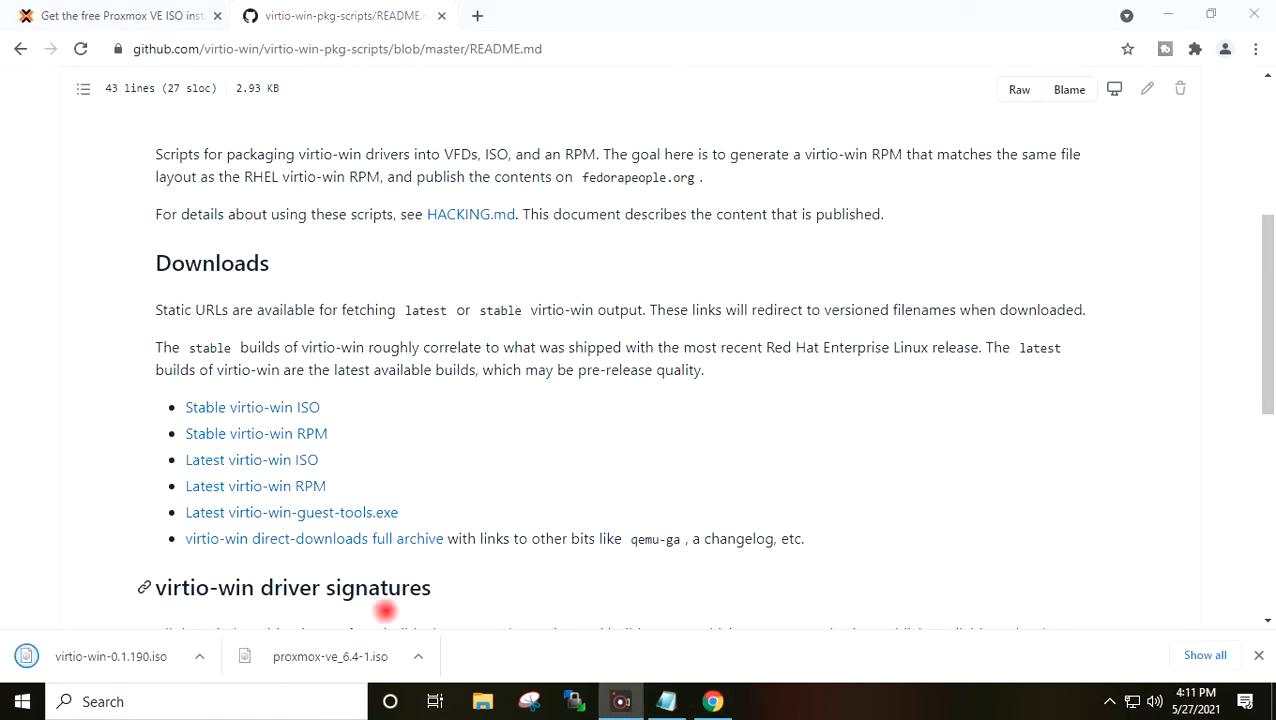
left_click(197, 654)
left_click(234, 598)
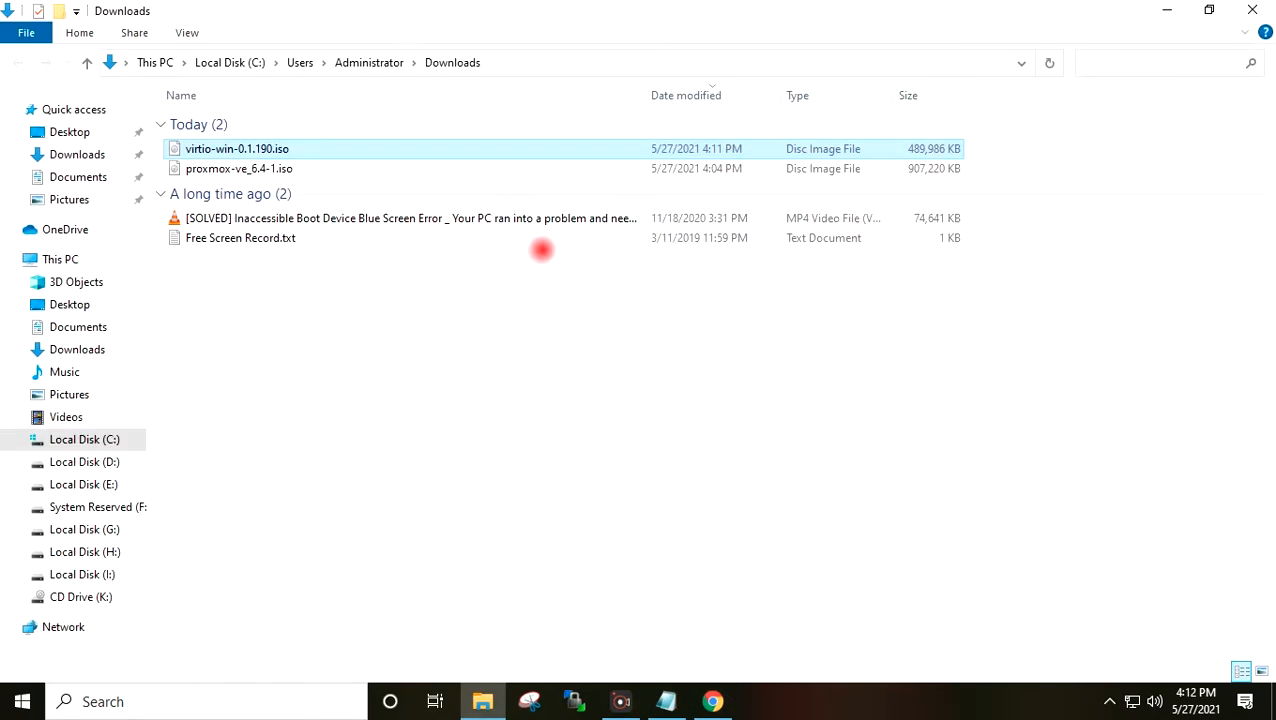
- Copy proxmox-ve_6.4-1.iso and virtio-win-0.1.190.iso to the Desktop, then close Explorer and minimize Chrome
left_click(256, 168, "ctrl")
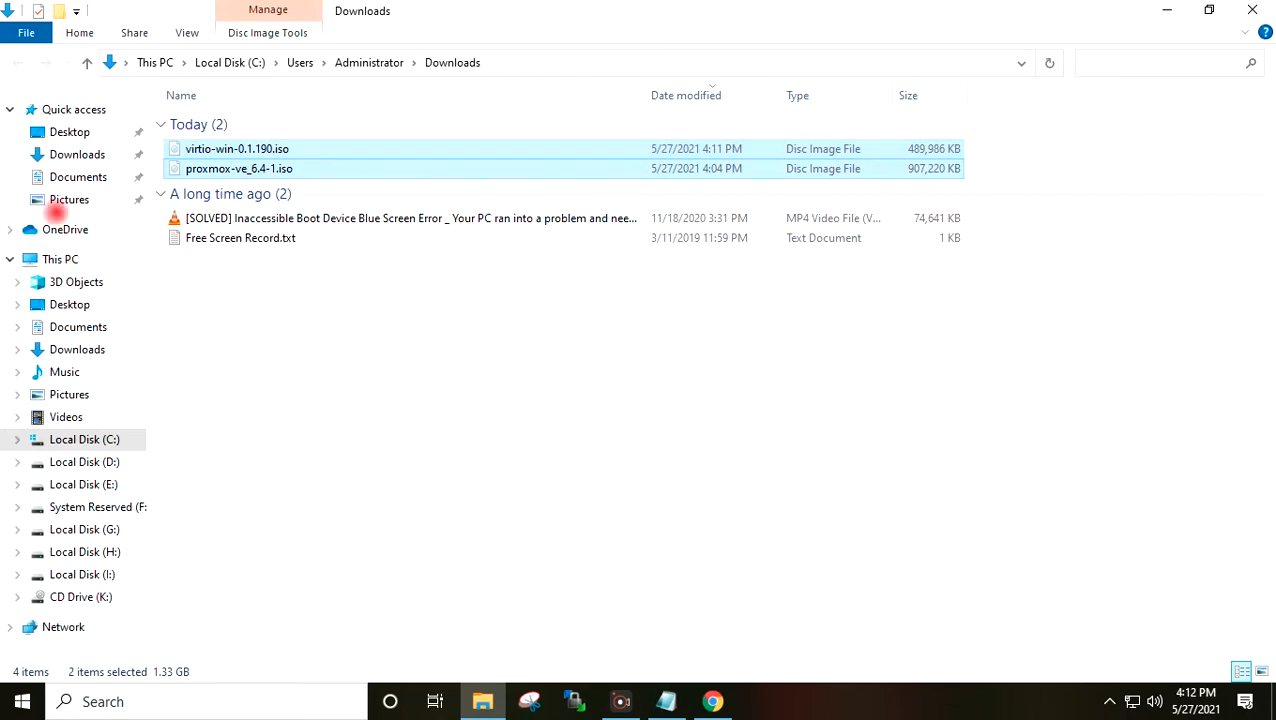
left_click(57, 132)
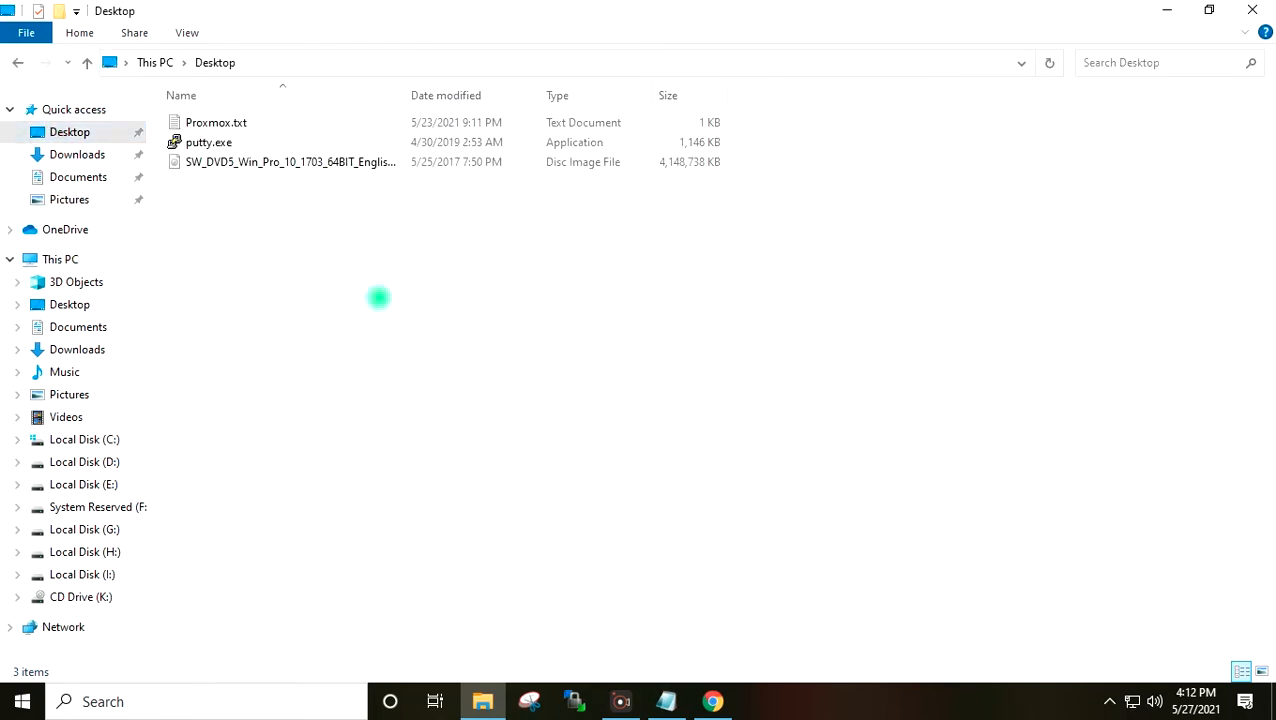
key("ctrl+v")
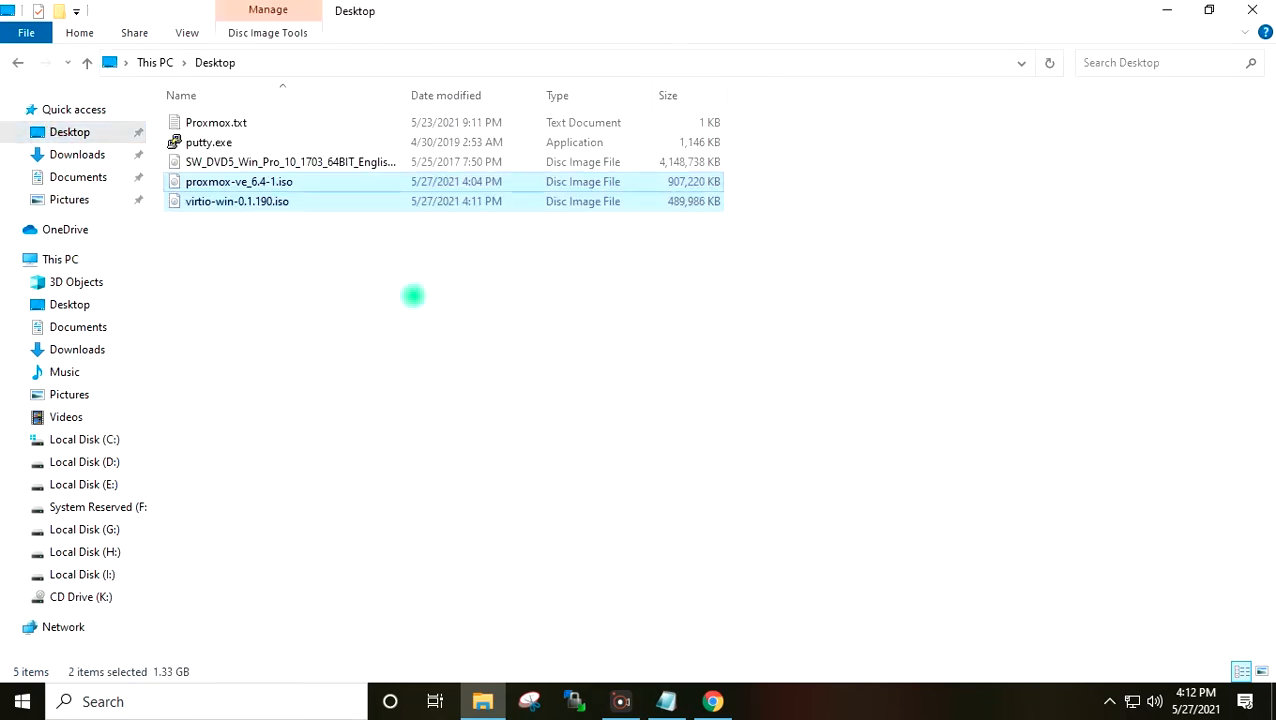
left_click(440, 295)
left_click(1252, 10)
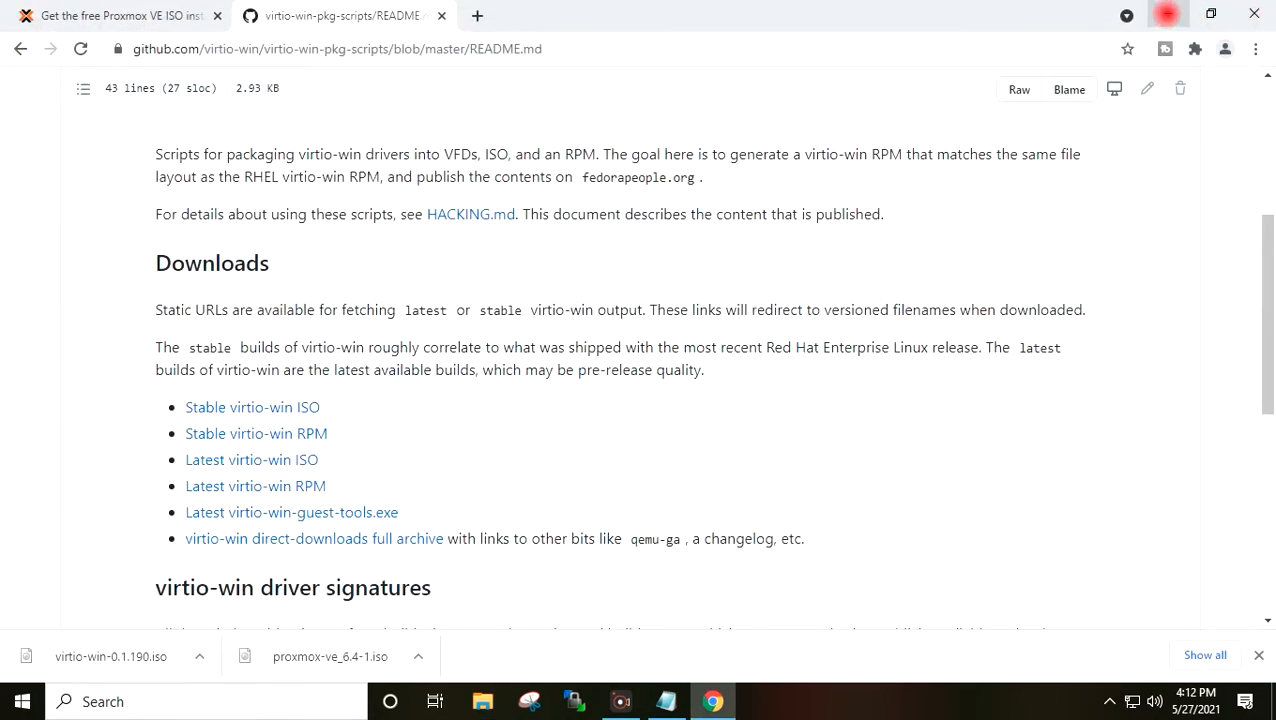
left_click(1164, 12)
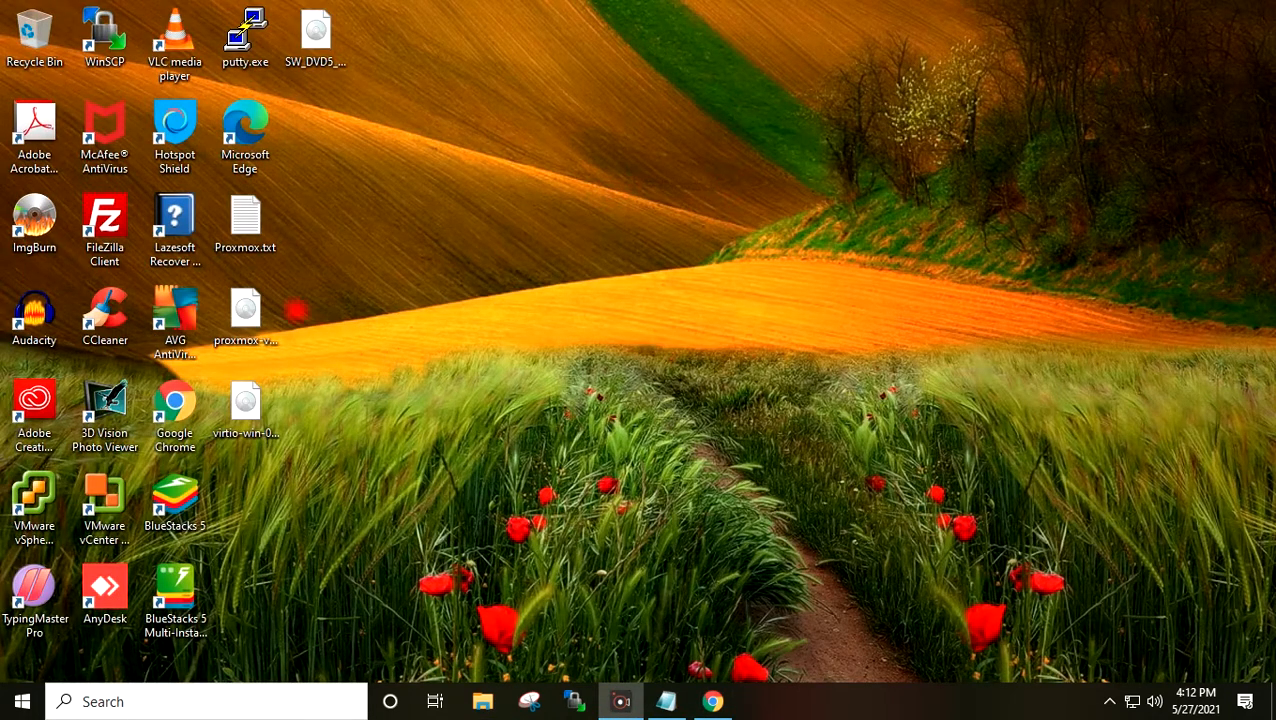
- Line up the Proxmox and virtio-win ISO icons under the SW_DVD5 Windows ISO and refresh the desktop
left_click_drag(248, 306, 318, 118)
left_click_drag(238, 402, 315, 228)
left_click(316, 35)
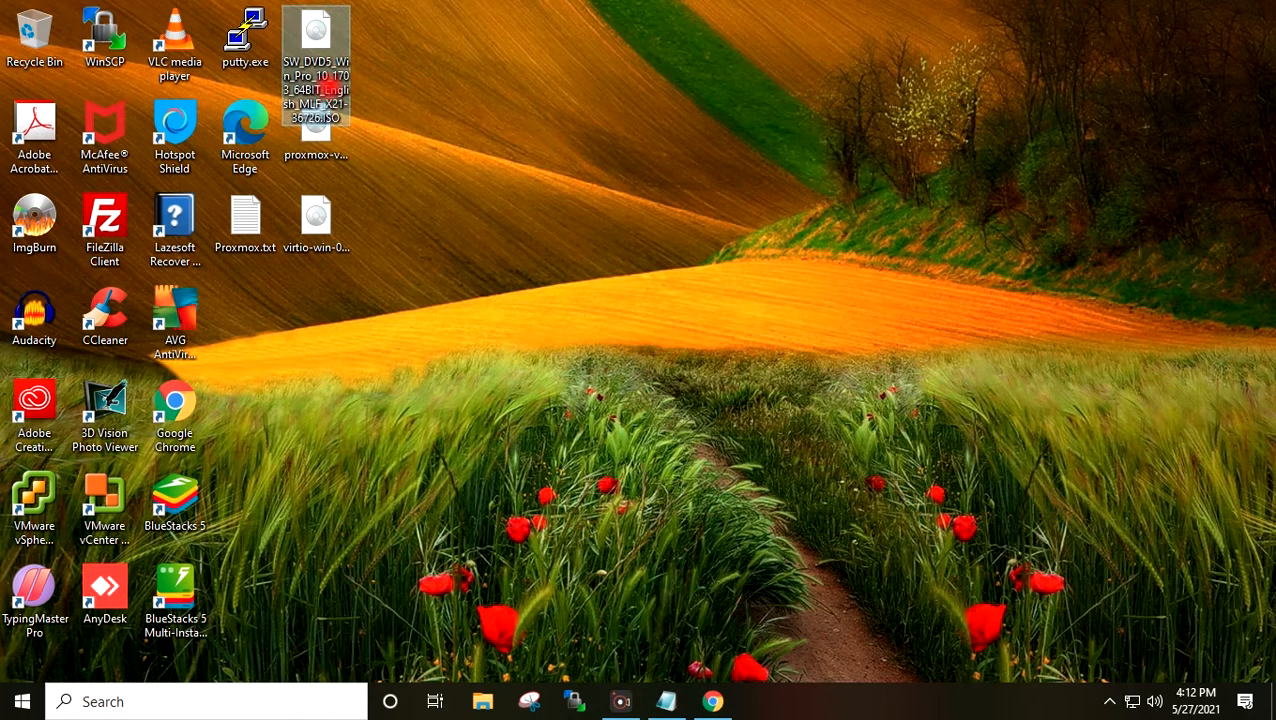
left_click(420, 58)
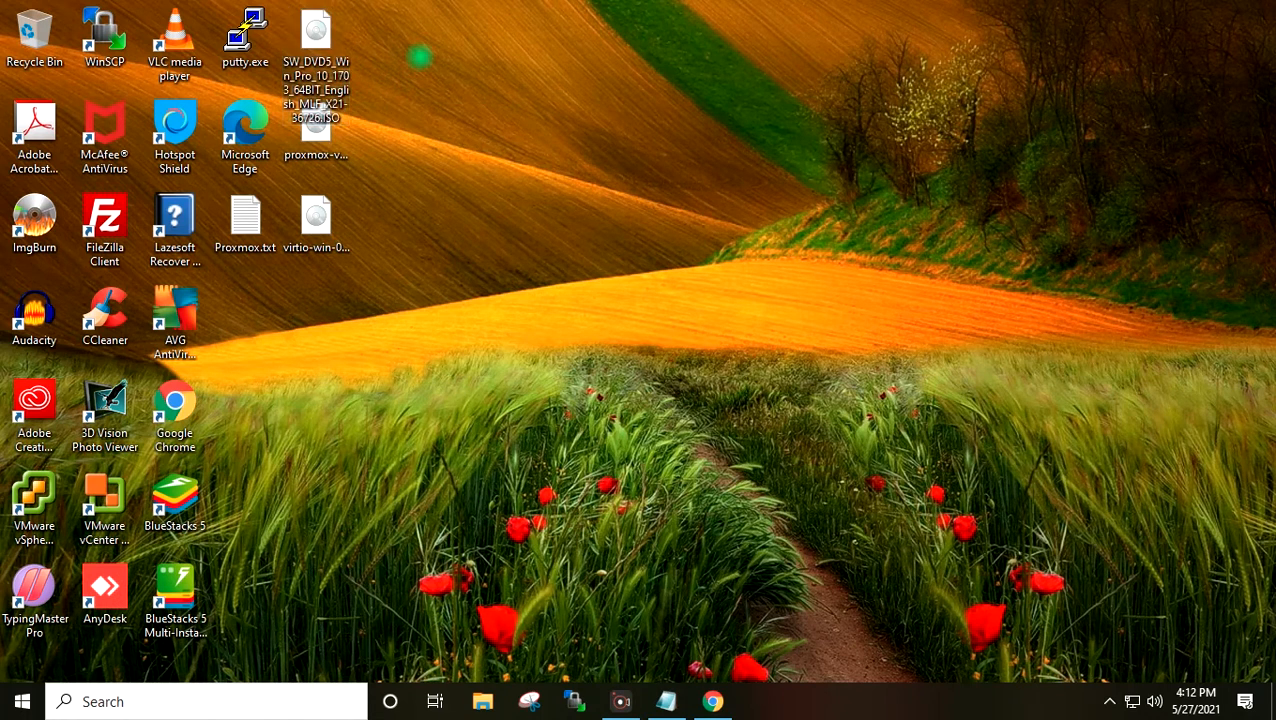
right_click(420, 58)
left_click(453, 111)
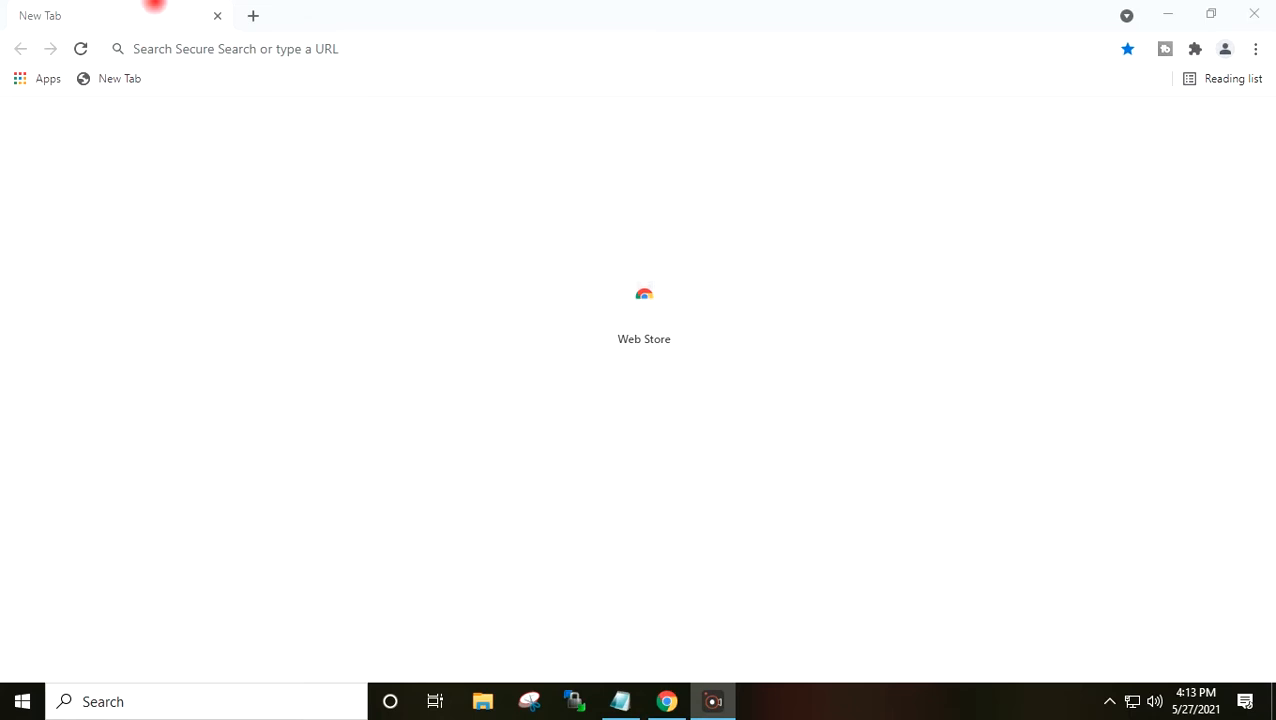
- Log in to the iLO at 192.168.0.130 and launch the HTML5 remote console
left_click(174, 48)
type("192")
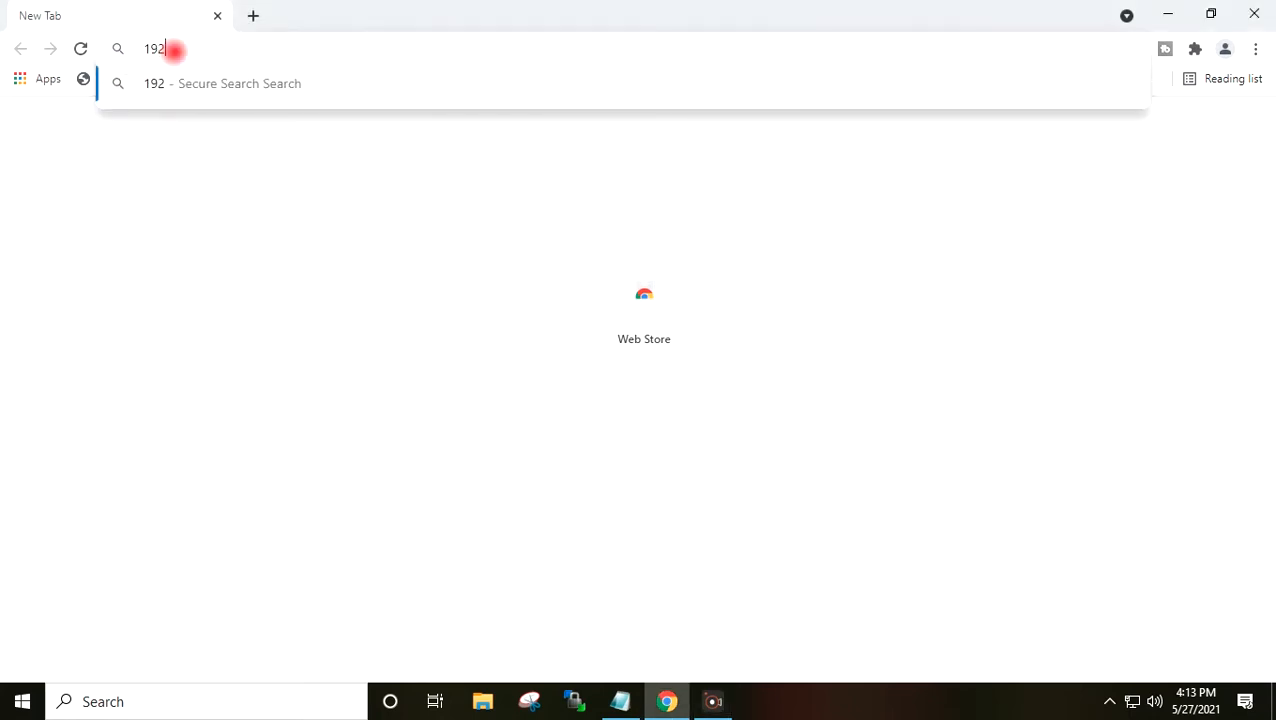
type(".168")
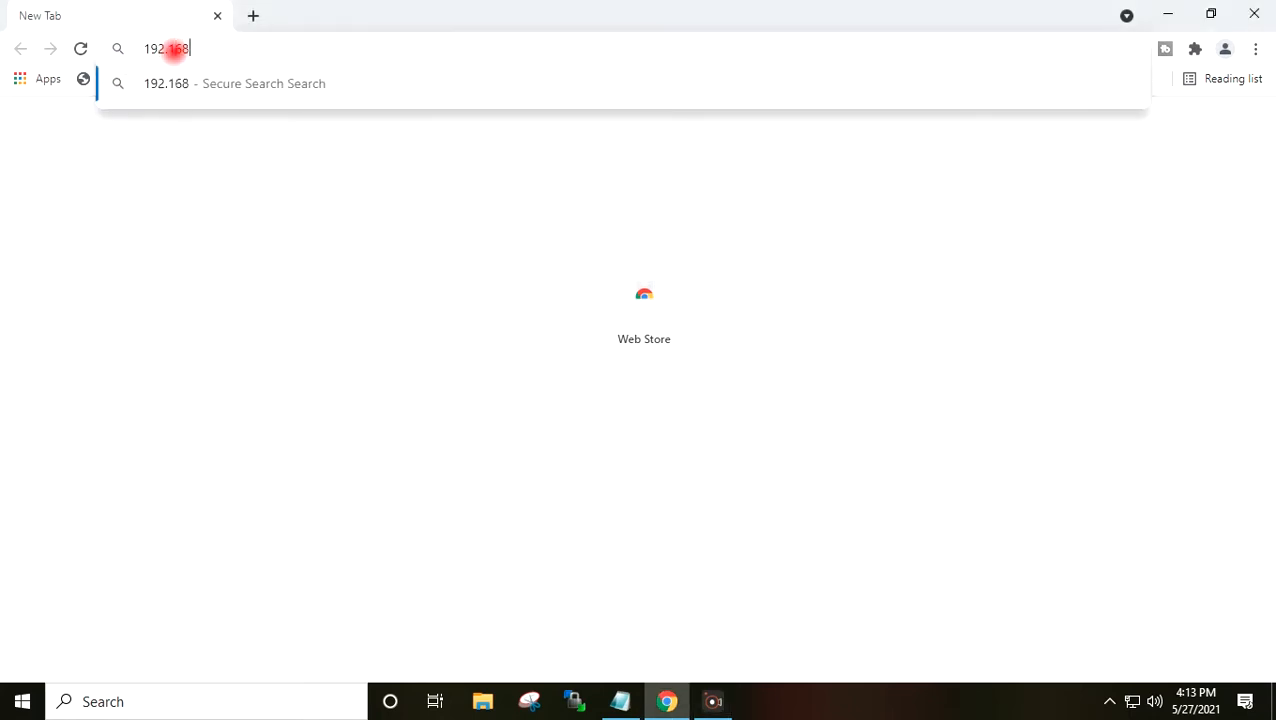
type(".0.130")
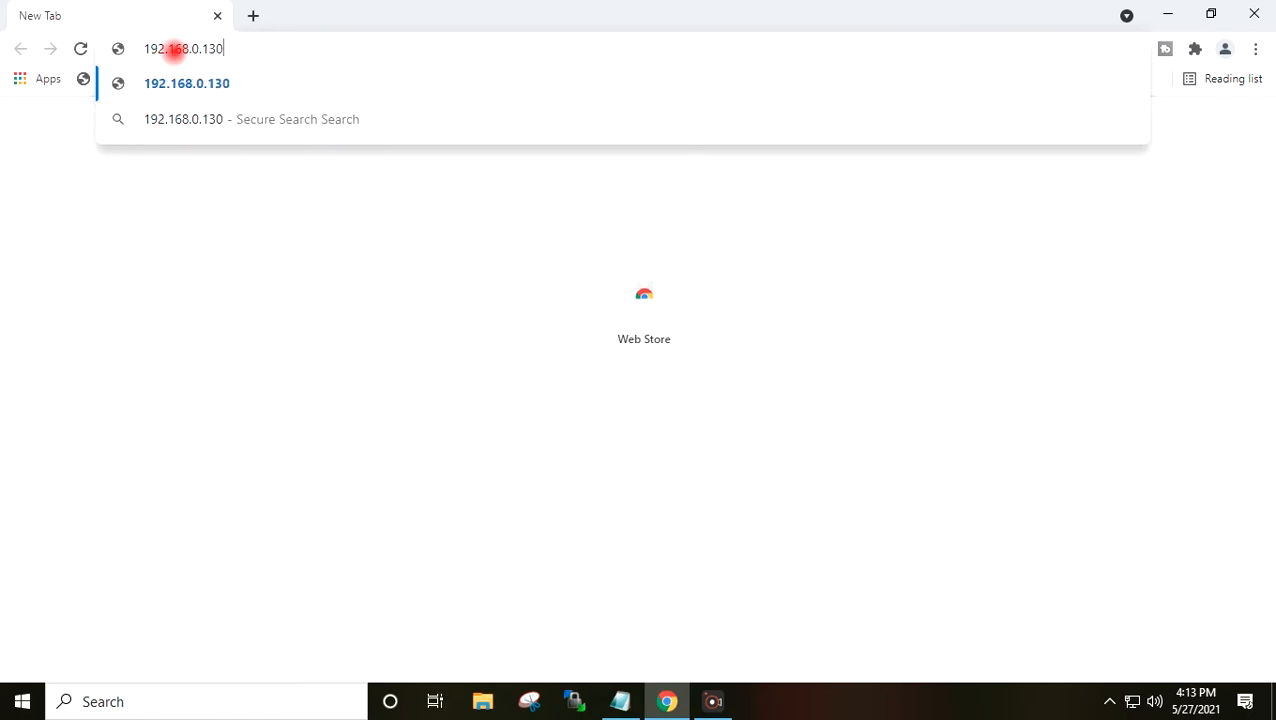
key("Return")
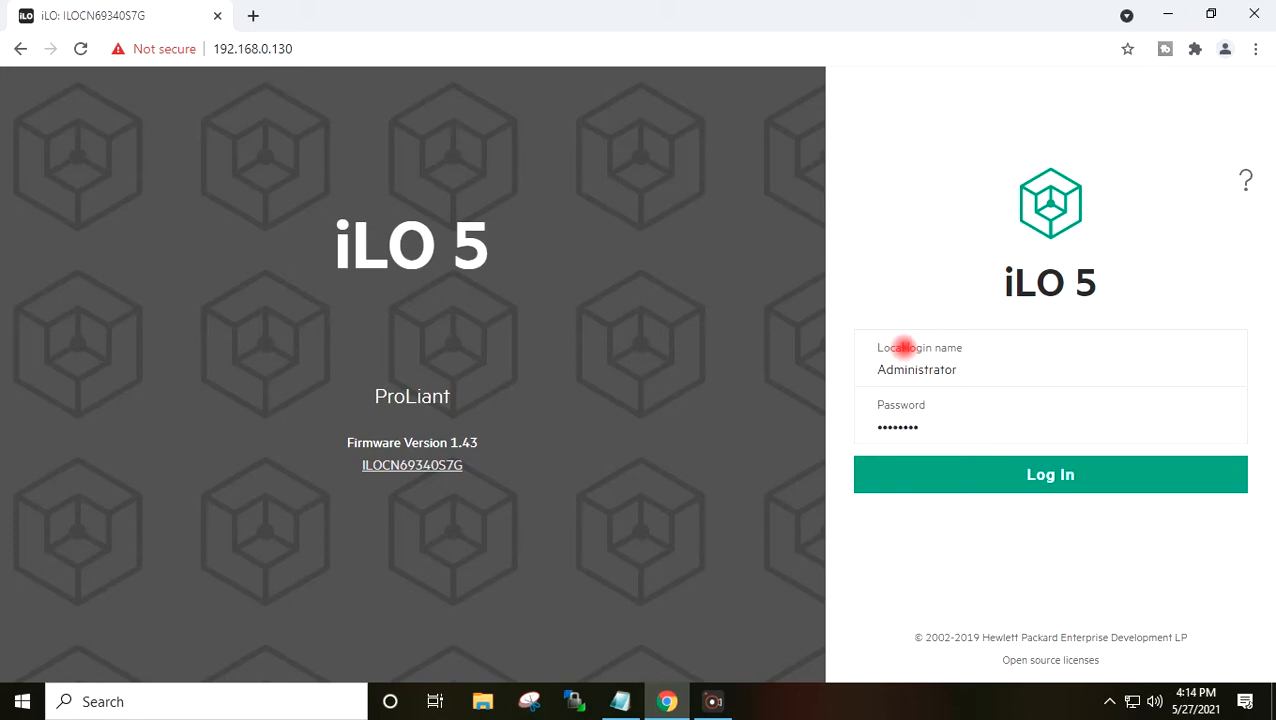
left_click(951, 477)
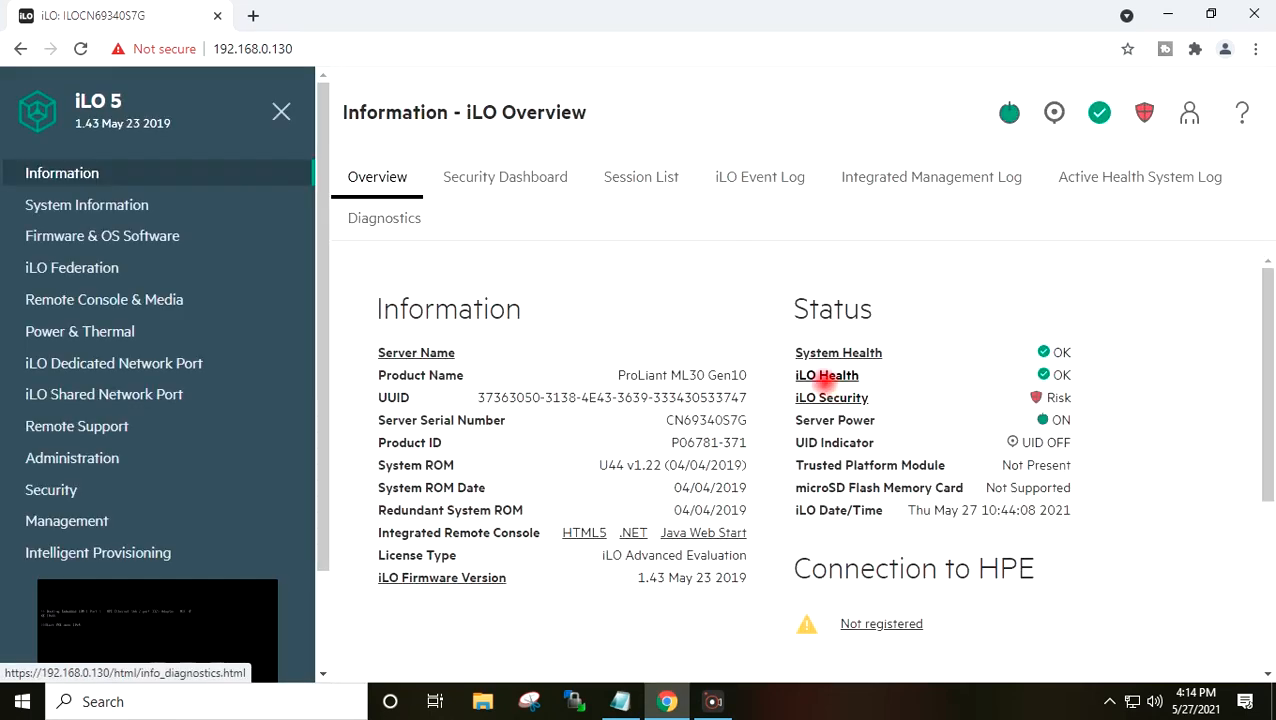
left_click(108, 615)
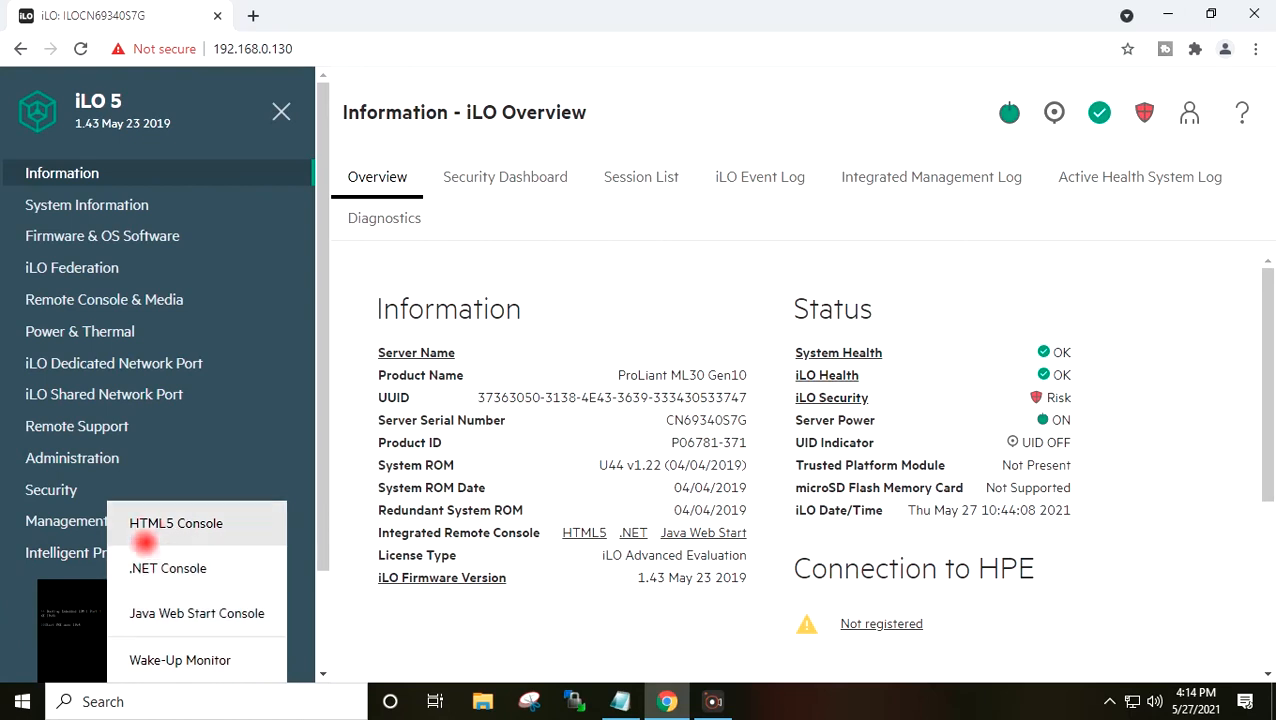
left_click(149, 525)
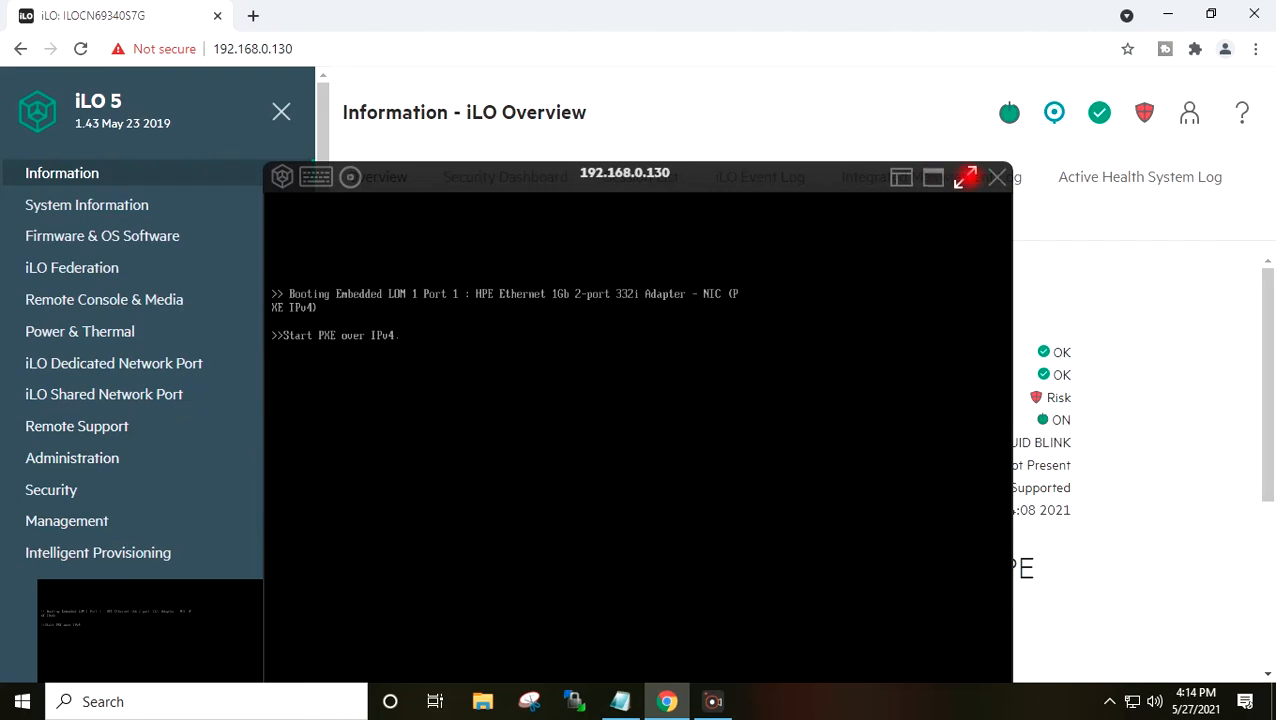
- Make the remote console full screen and choose CD/DVD > Local *.iso file from virtual media
left_click(932, 177)
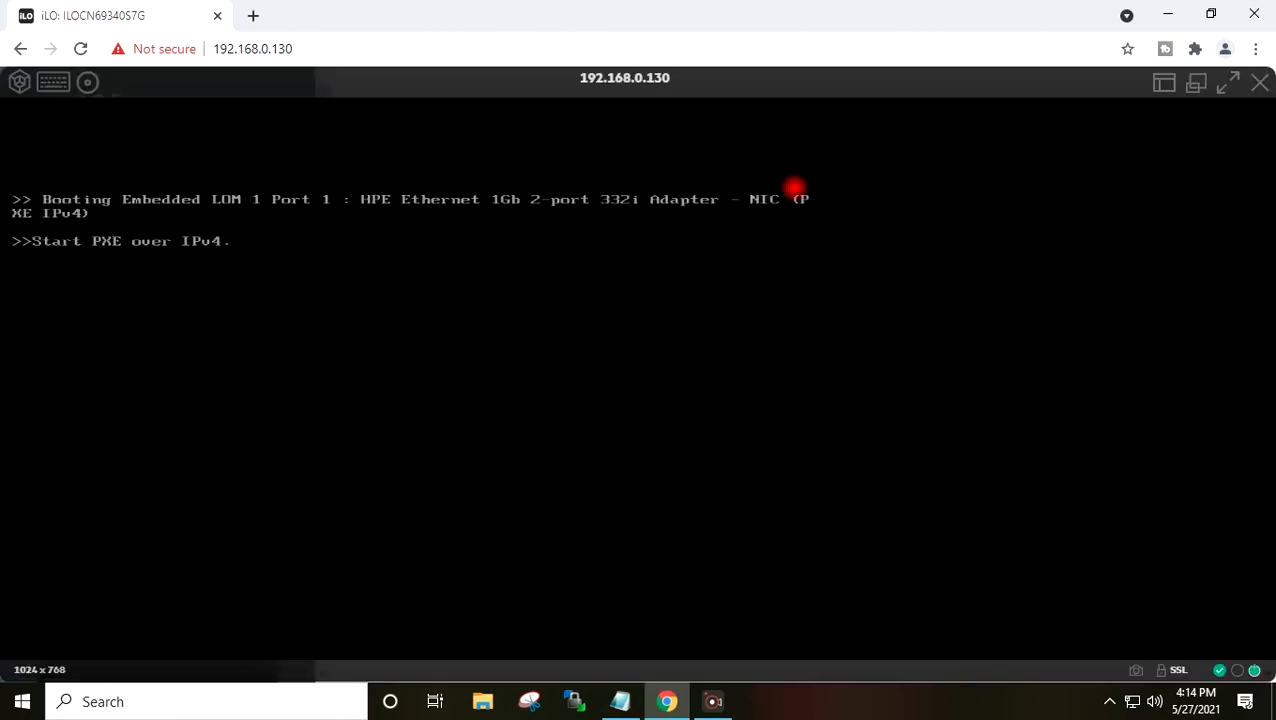
left_click(1228, 83)
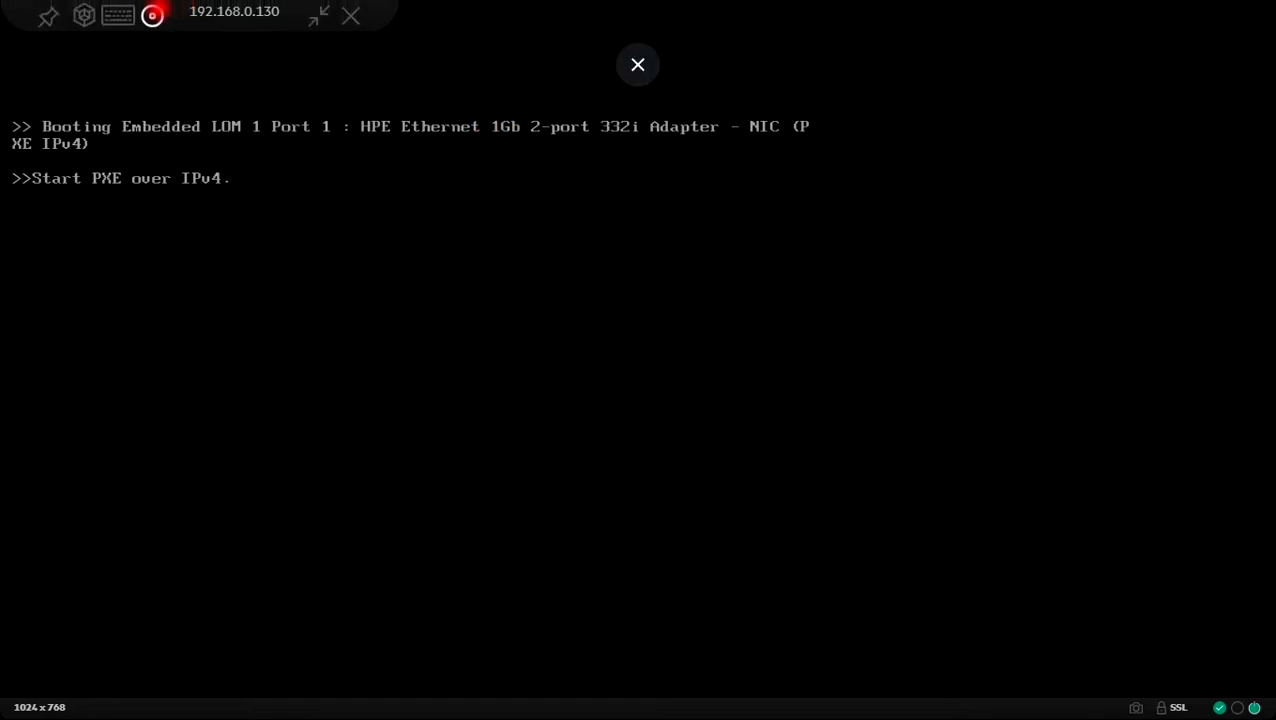
left_click(152, 15)
mouse_move(216, 94)
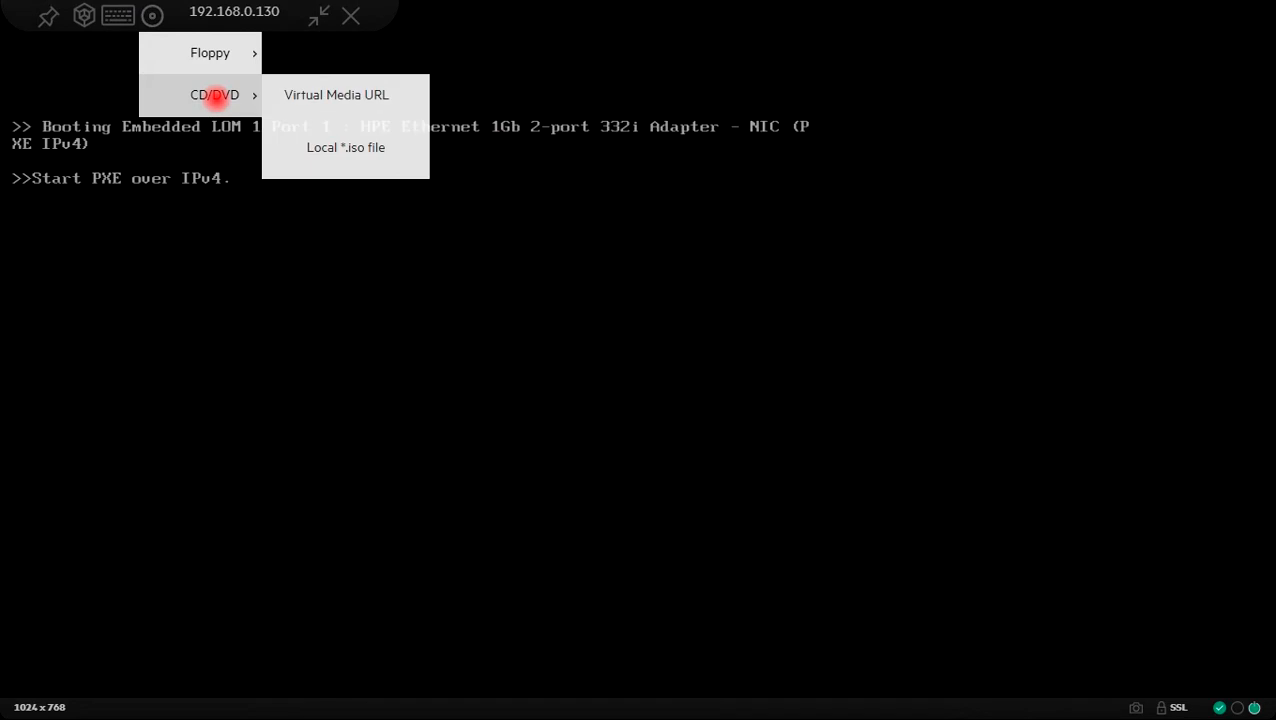
left_click(353, 142)
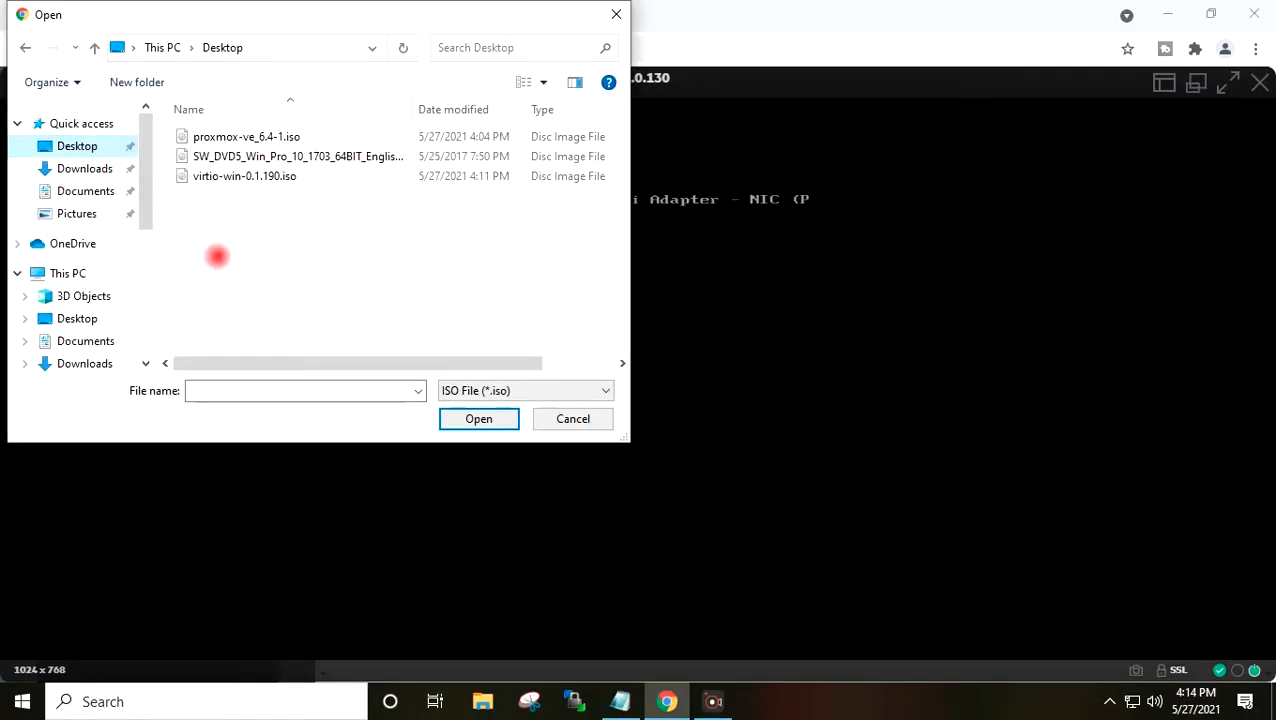
- Mount proxmox-ve_6.4-1.iso from the Desktop and confirm the Media Inserted notice
left_click_drag(447, 112, 521, 114)
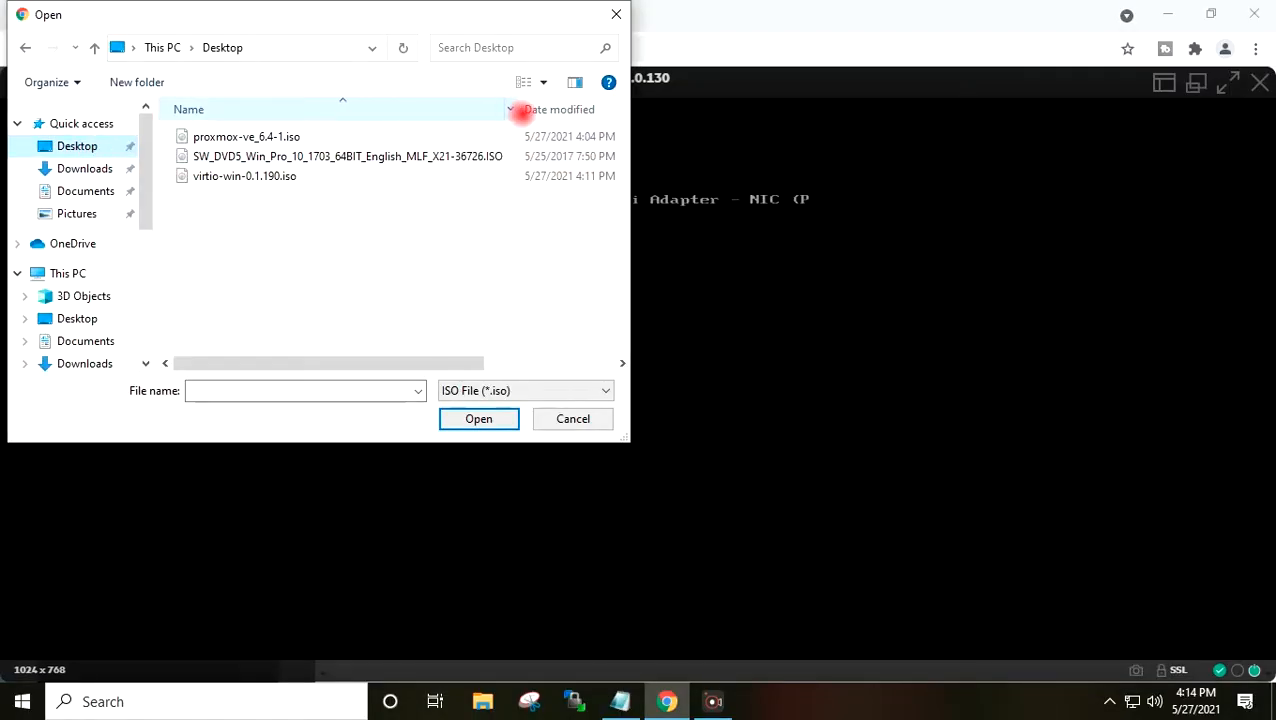
left_click(281, 136)
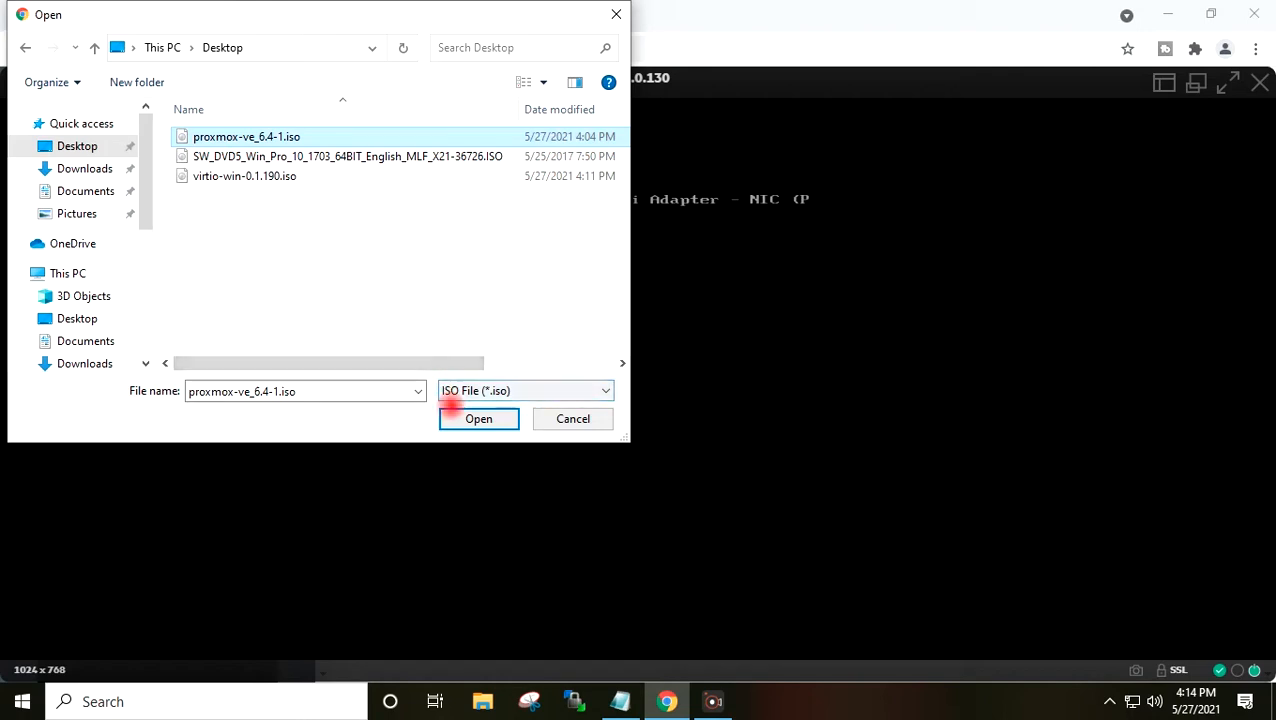
left_click(459, 416)
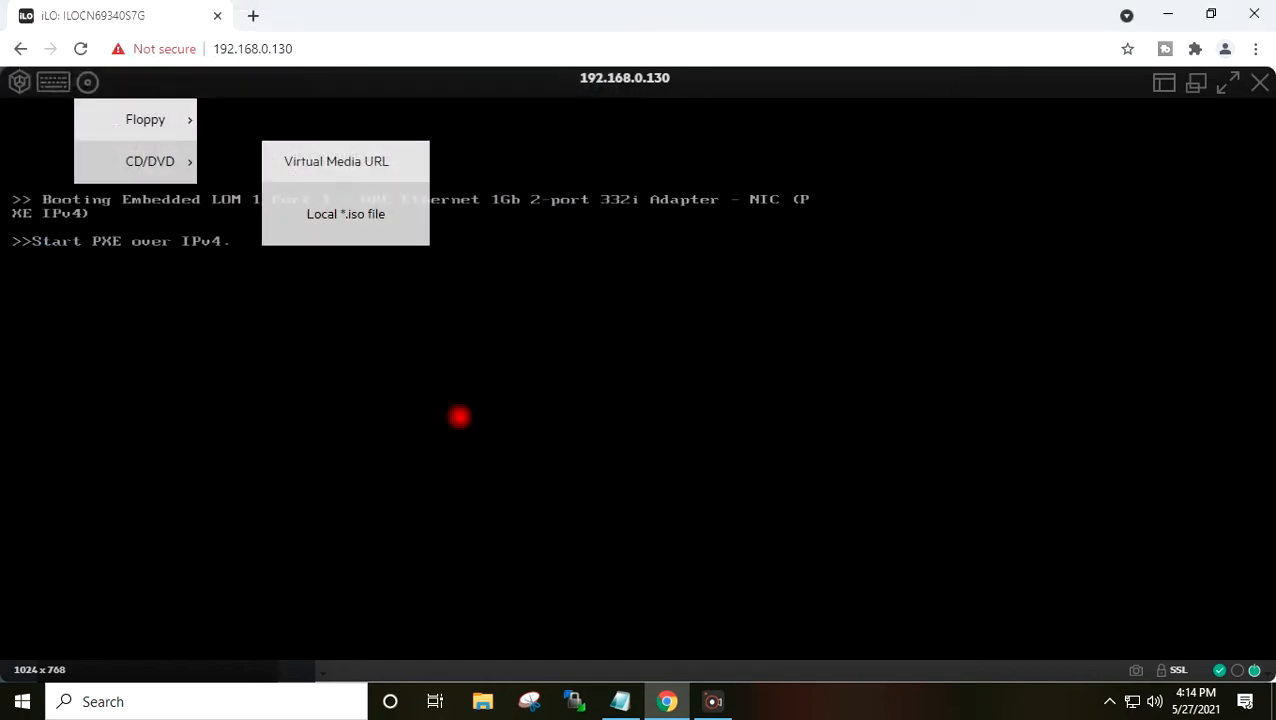
left_click(361, 202)
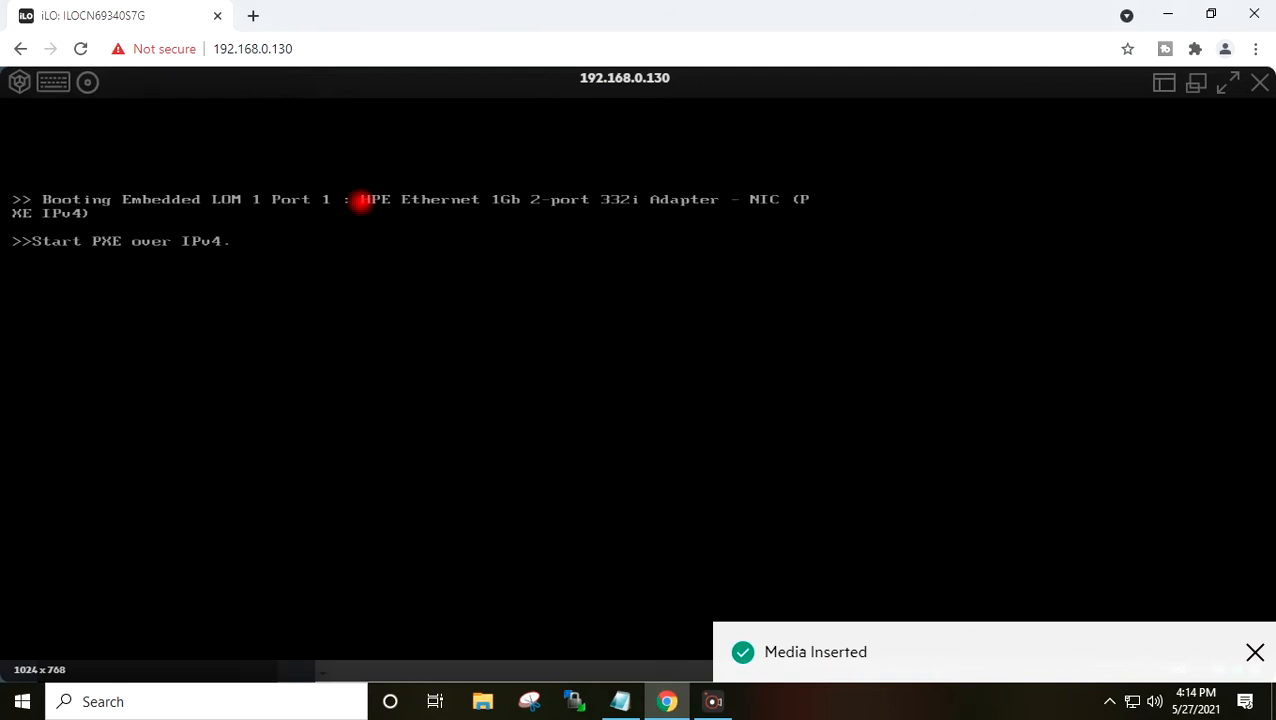
left_click(282, 219)
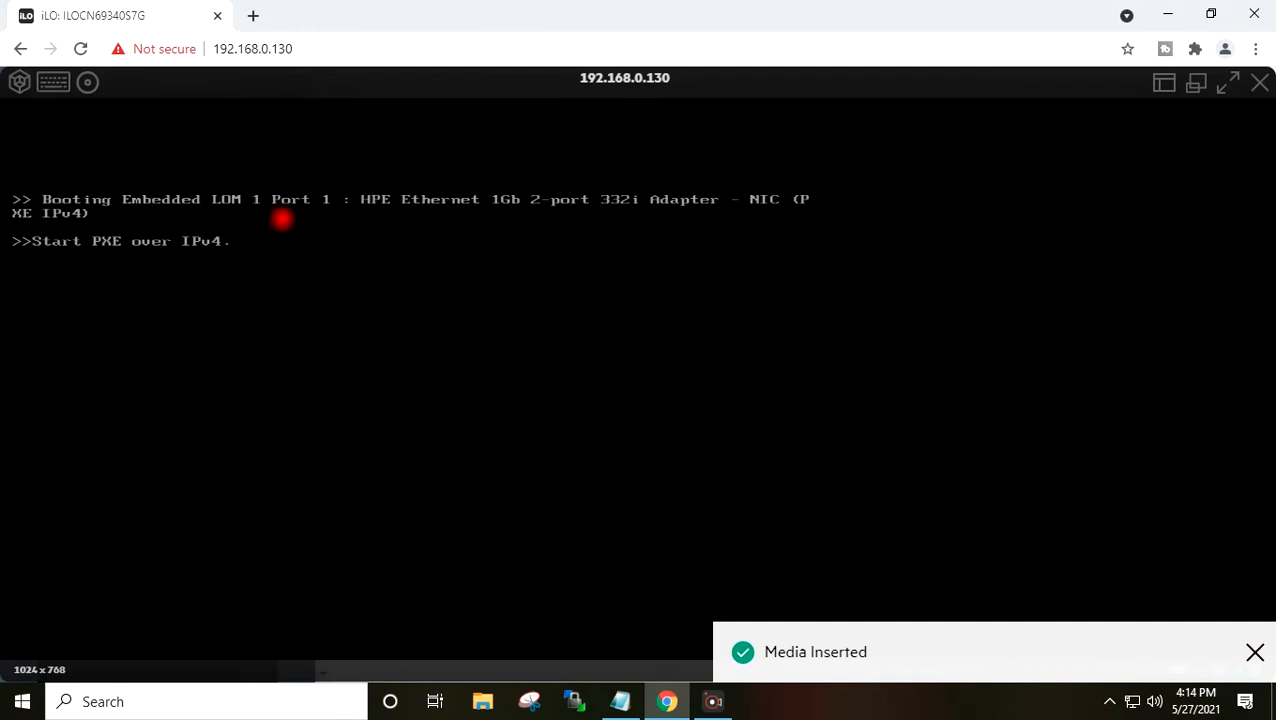
left_click(53, 81)
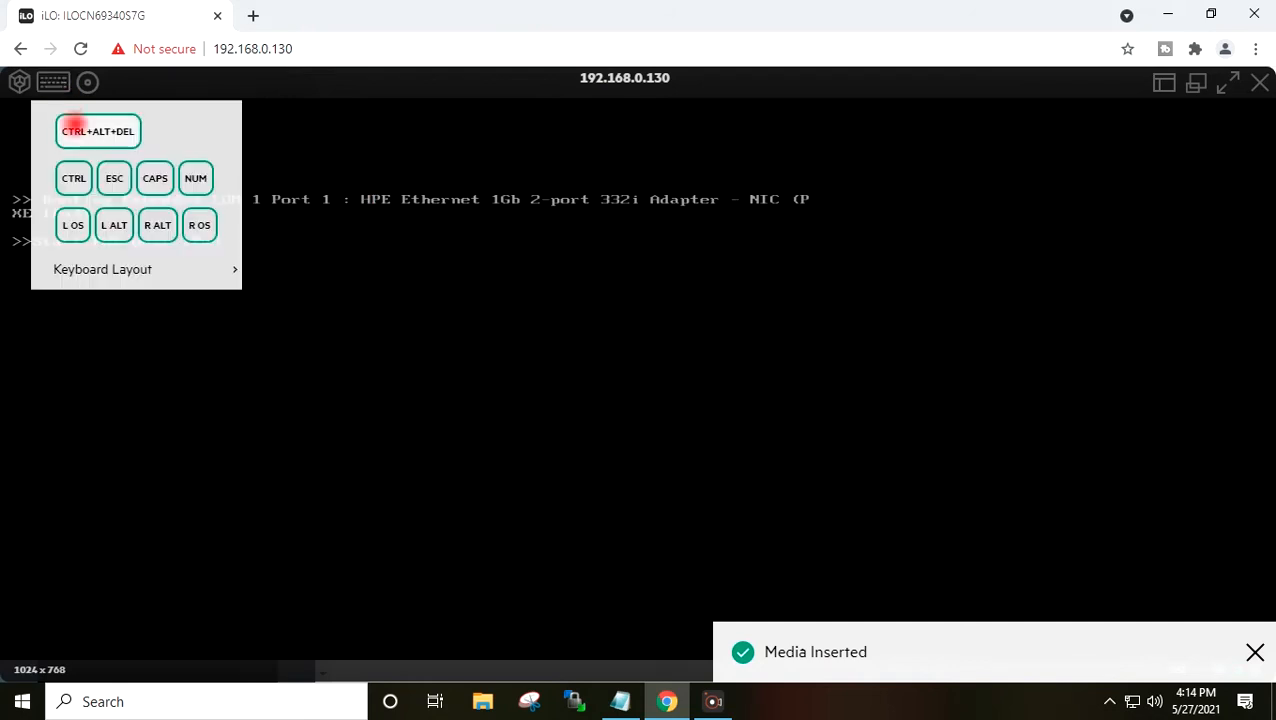
- Reboot the server with CTRL+ALT+DEL and press F11 during POST for the One-Time Boot Menu
left_click(75, 123)
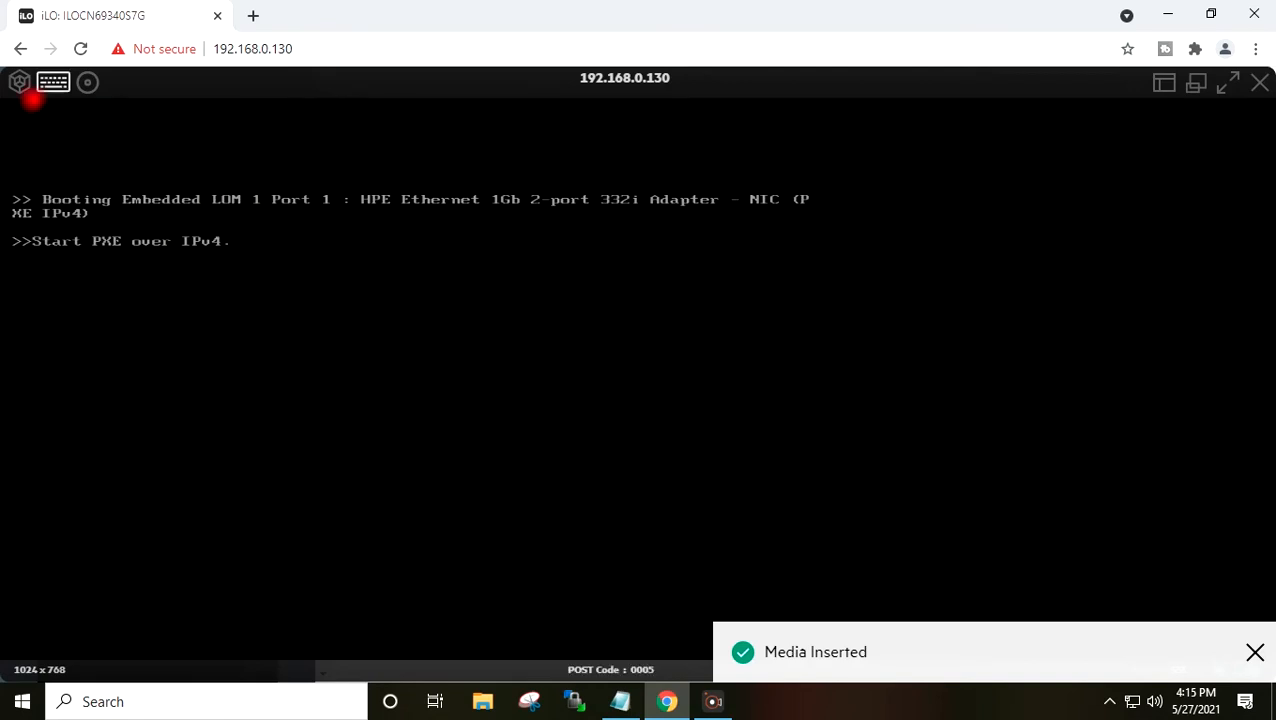
left_click(1233, 84)
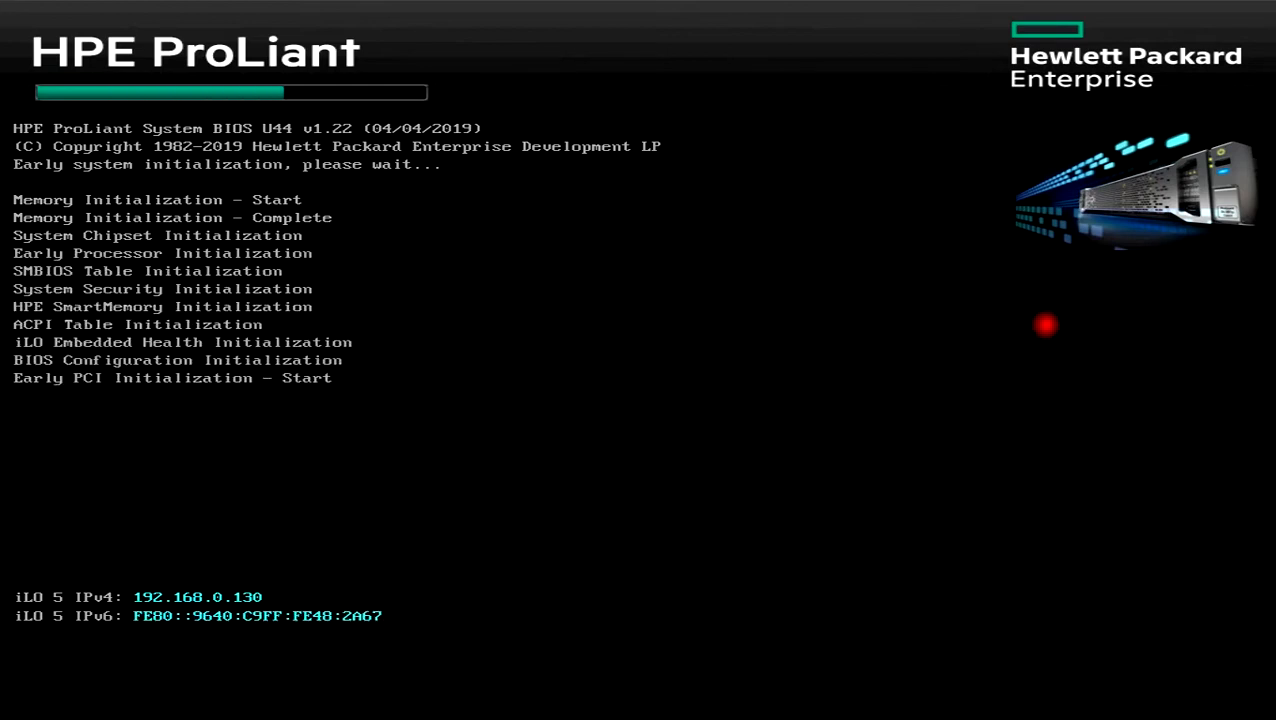
key("F11")
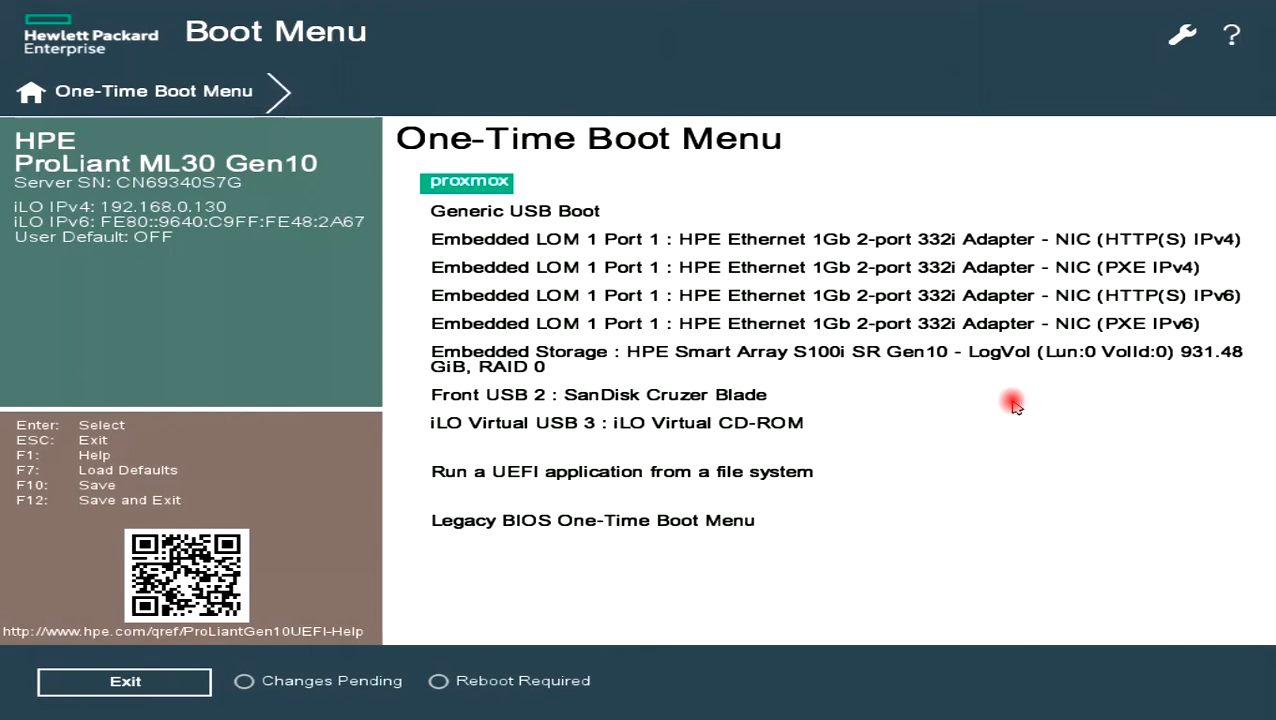
- Boot from 'iLO Virtual USB 3 : iLO Virtual CD-ROM' and start Install Proxmox VE
key("Down")
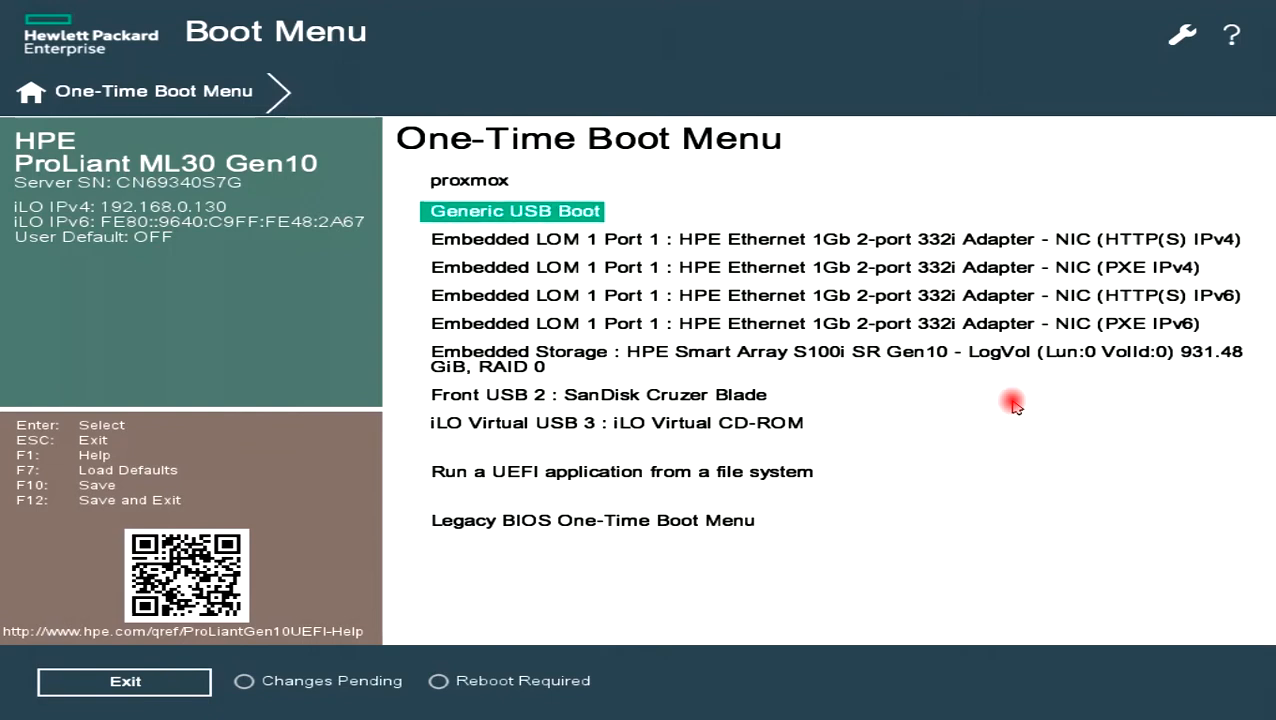
key("Down")
key("Down")
key("Down")
key("Down")
key("Down")
key("Down")
key("Down")
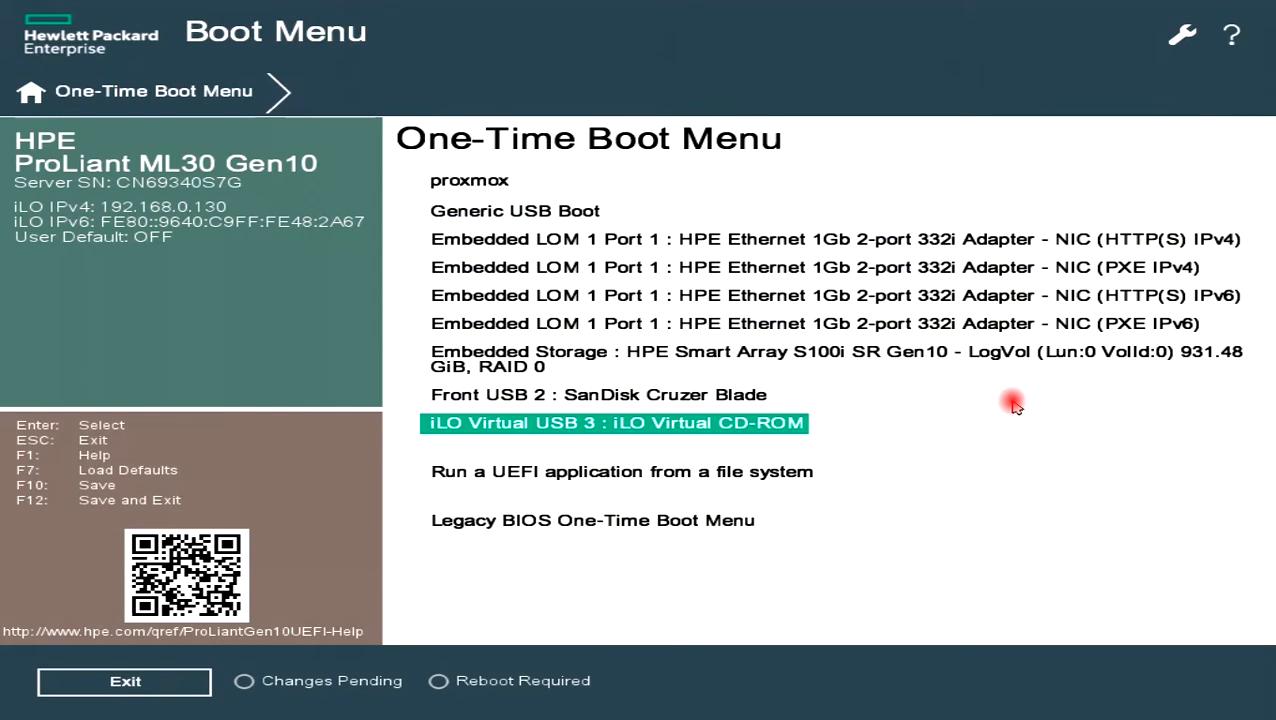
key("Return")
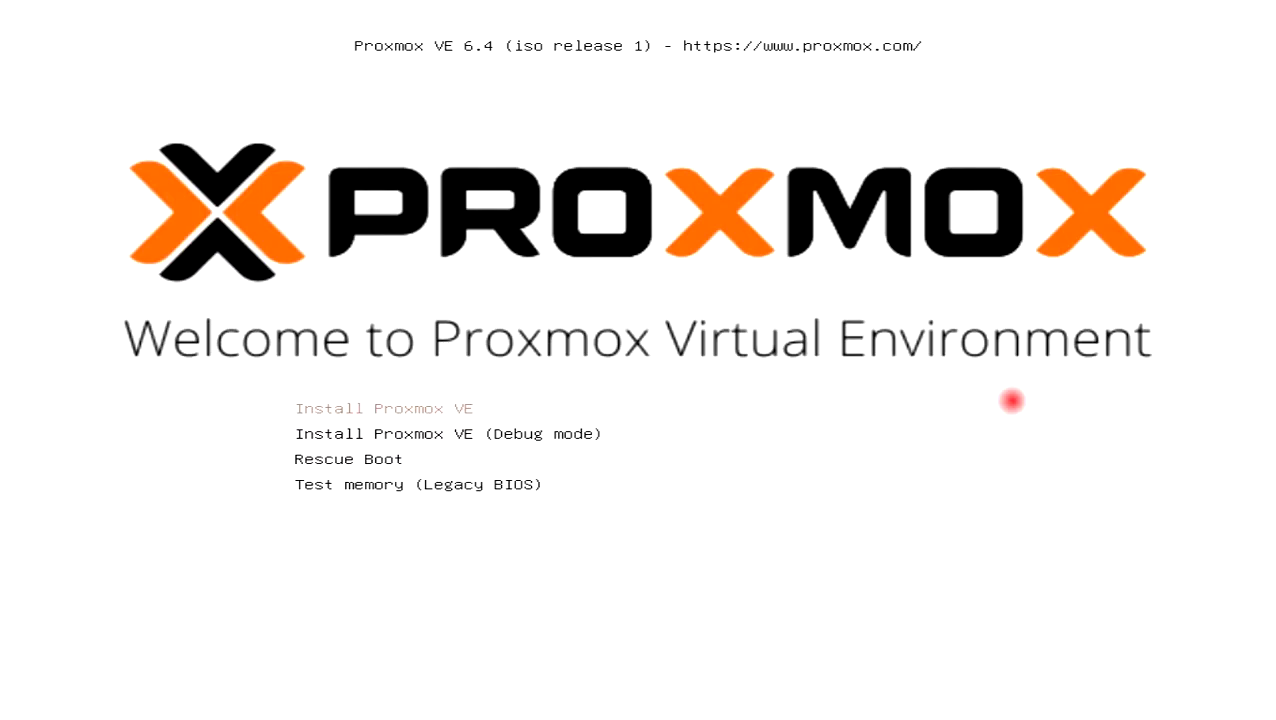
key("Return")
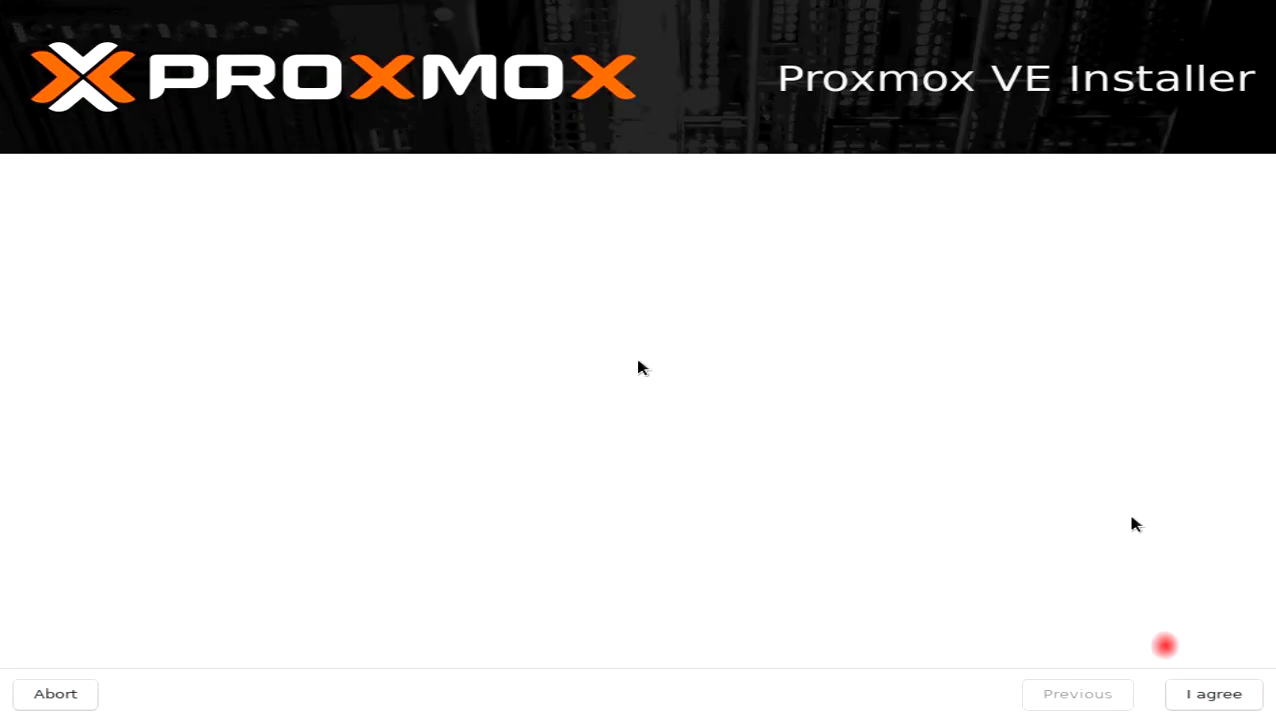
- Accept the licence and install onto /dev/sdb (28GiB, Cruzer Blade) as the target disk
left_click(1212, 694)
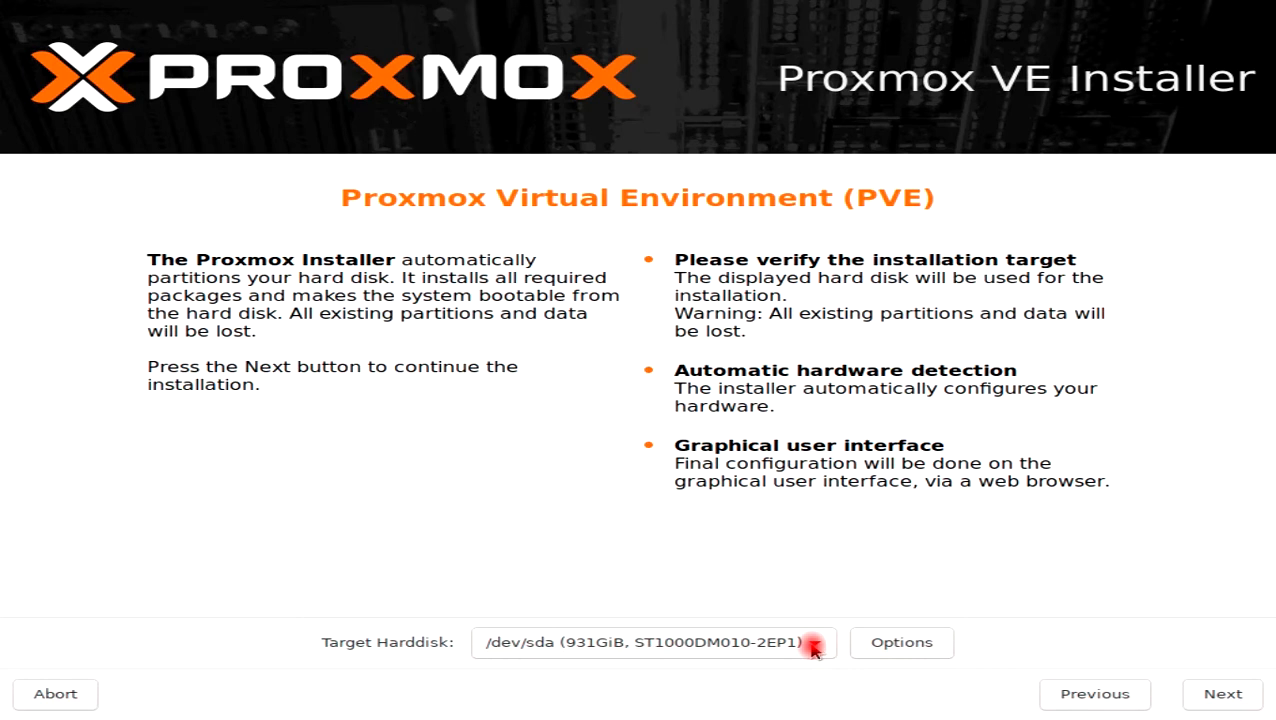
left_click(813, 647)
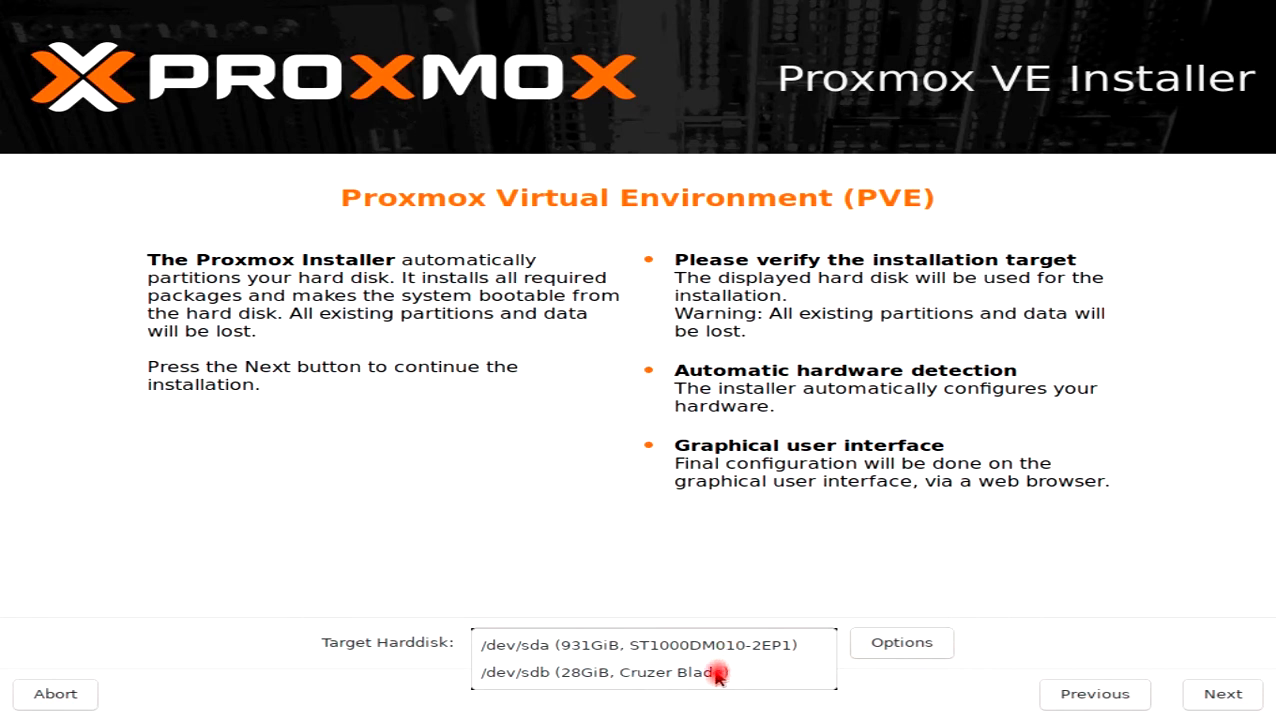
left_click(718, 673)
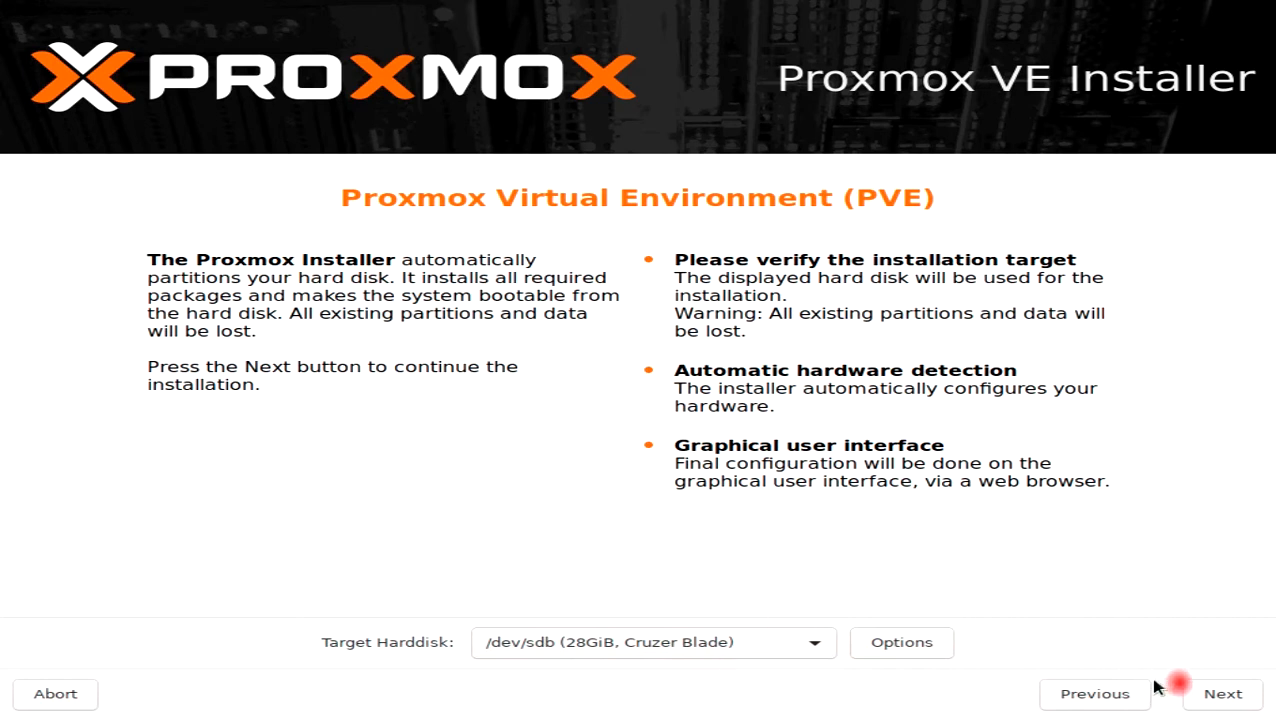
left_click(1212, 695)
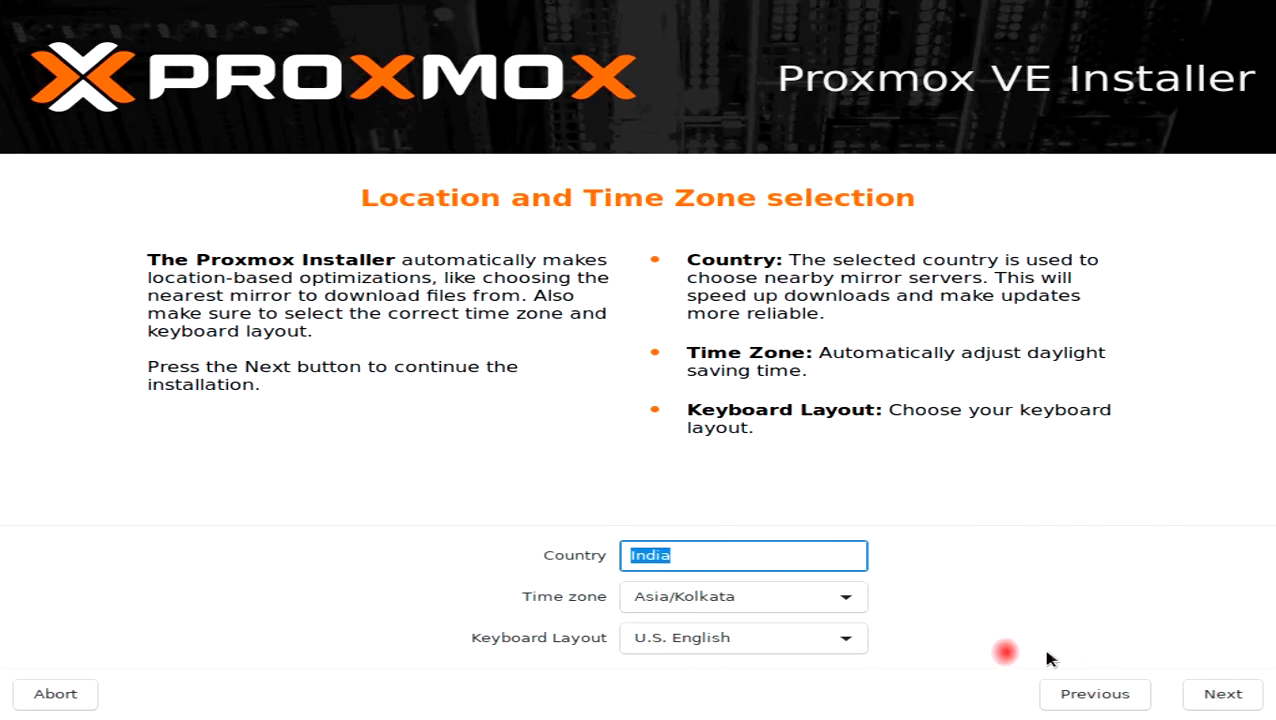
- Keep the India location settings, then enter and confirm the root password
left_click(1215, 693)
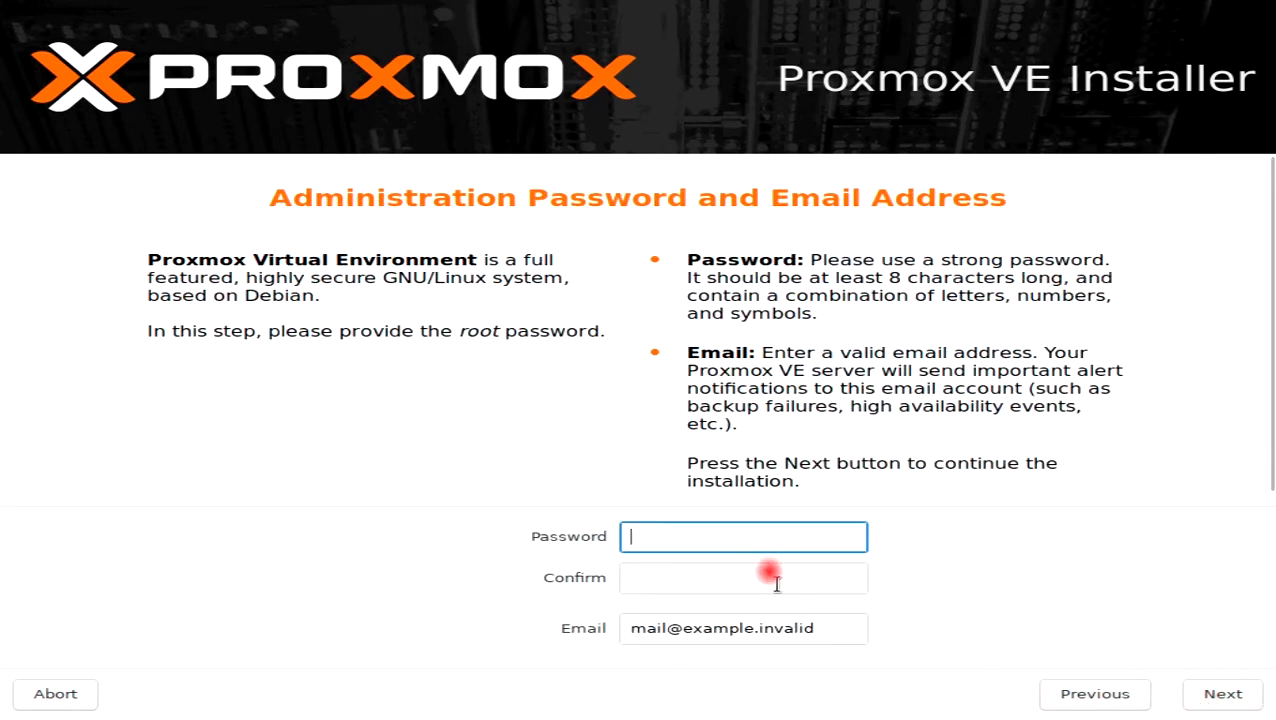
type("•••••••")
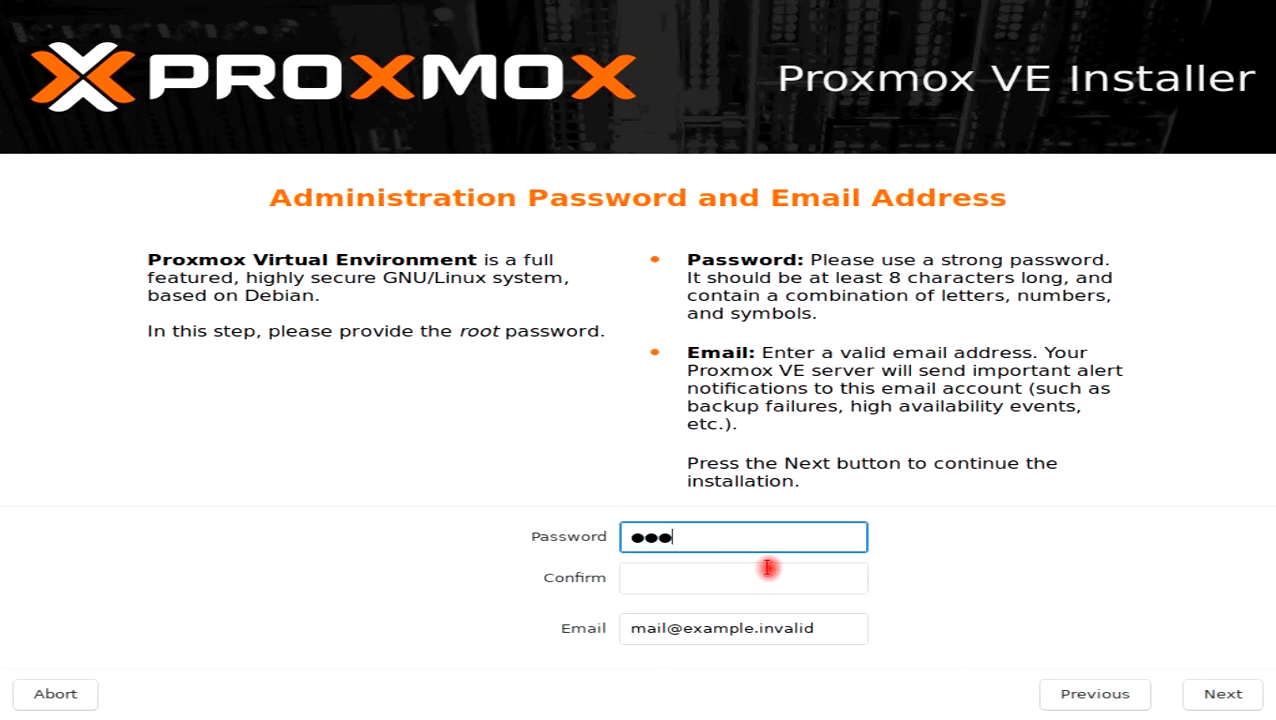
type("••••")
left_click(767, 568)
type("••••••••")
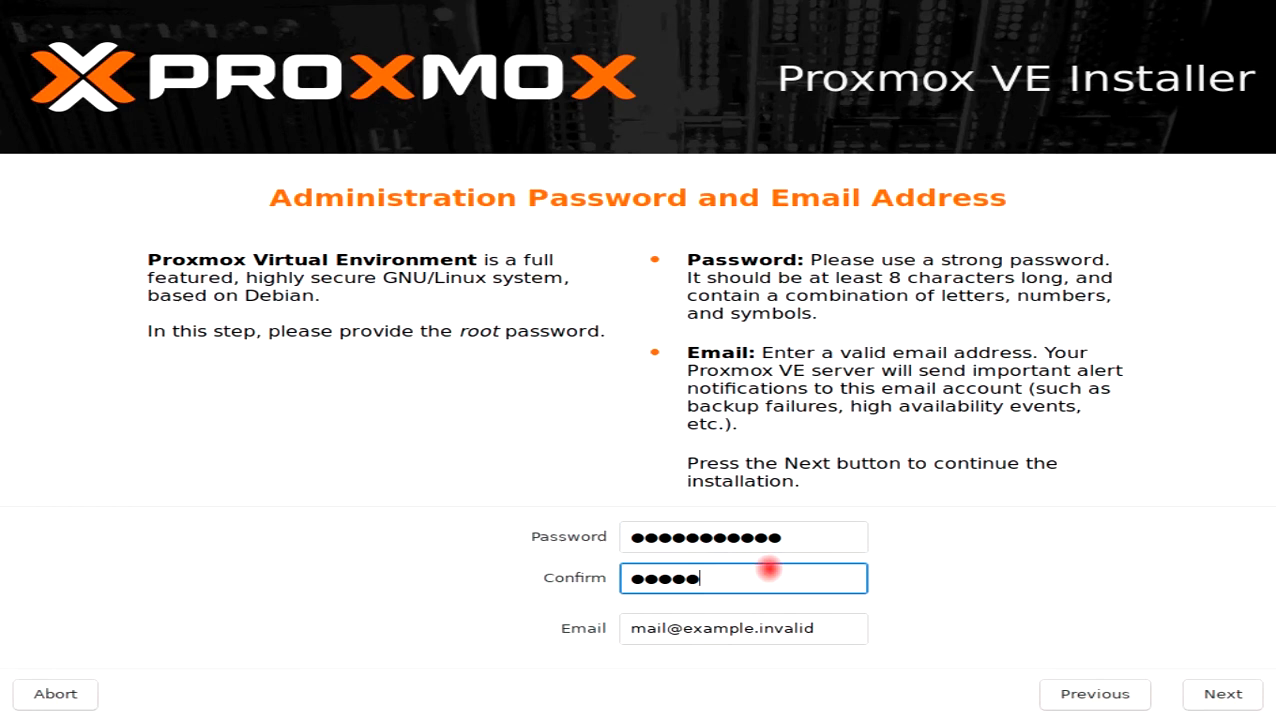
type("•••")
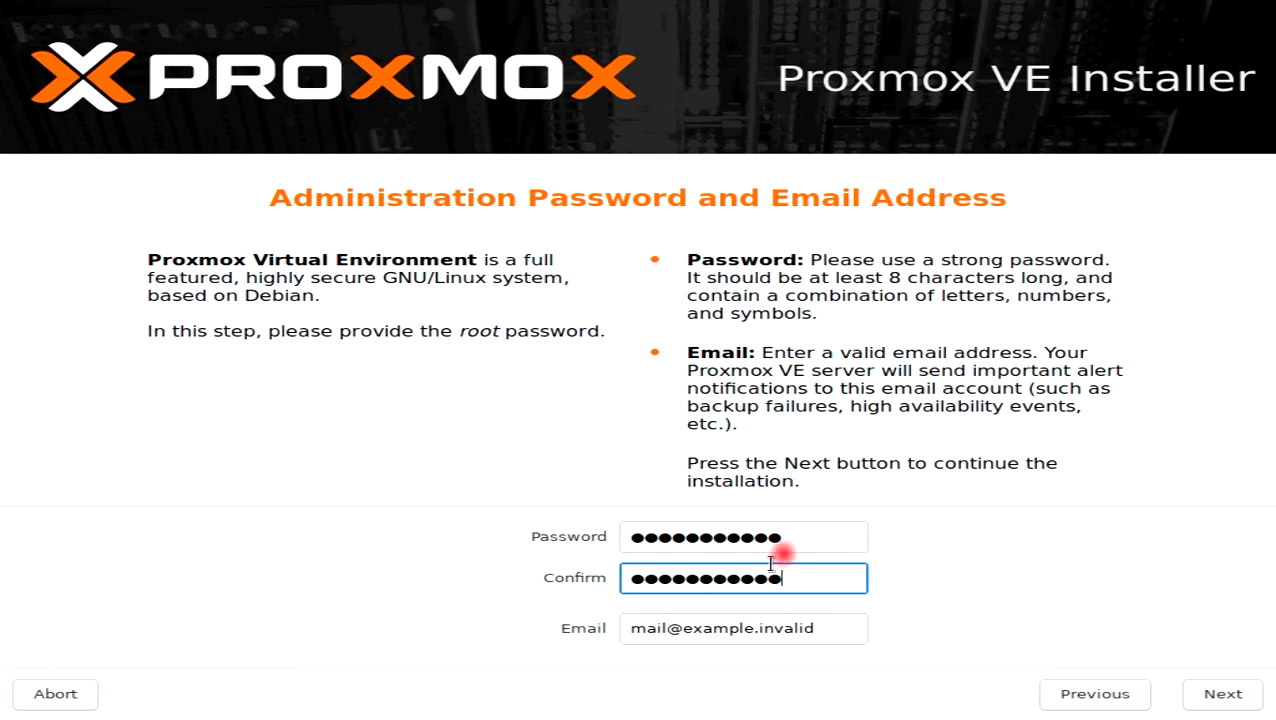
- Replace the default admin e-mail with your own address, then start typing hostname 'PROXMO'
left_click(842, 625)
key("BackSpace")
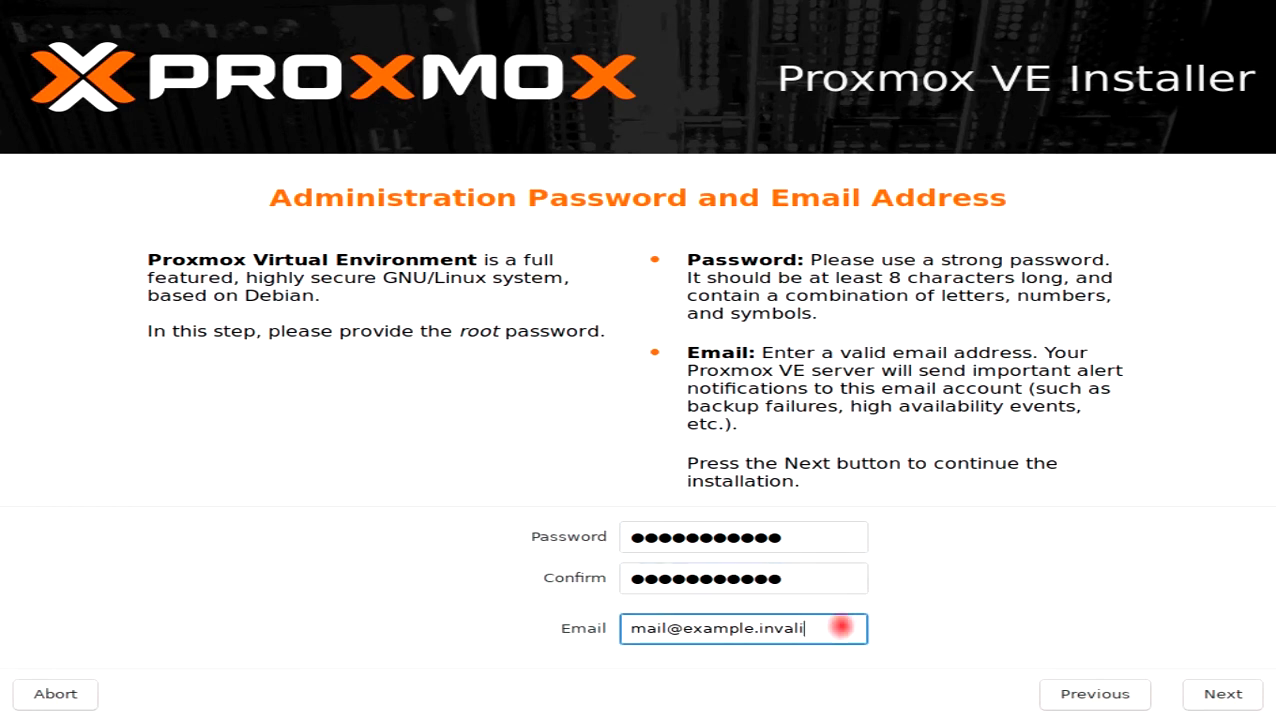
key("BackSpace")
key("BackSpace")
key("BackSpace")
key("BackSpace")
key("BackSpace")
key("BackSpace")
key("BackSpace")
key("BackSpace")
key("BackSpace")
key("BackSpace")
key("BackSpace")
key("BackSpace")
key("BackSpace")
key("BackSpace")
key("BackSpace")
key("BackSpace")
key("BackSpace")
key("BackSpace")
key("BackSpace")
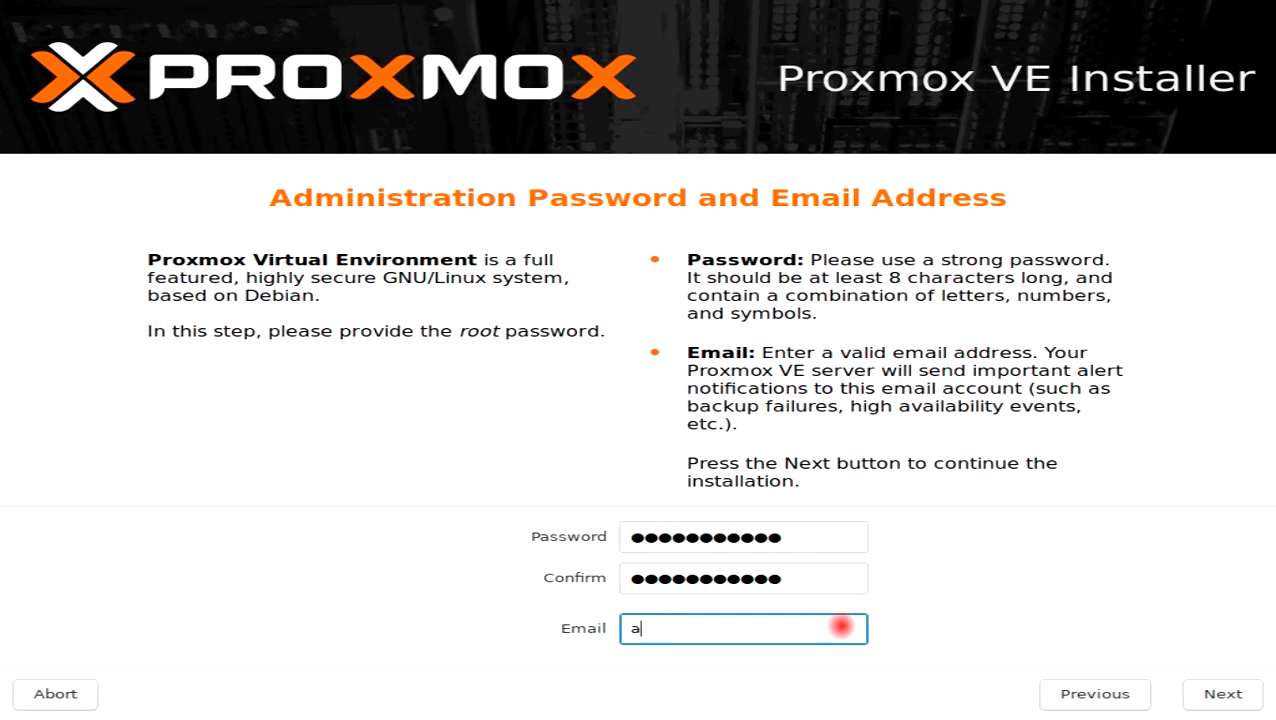
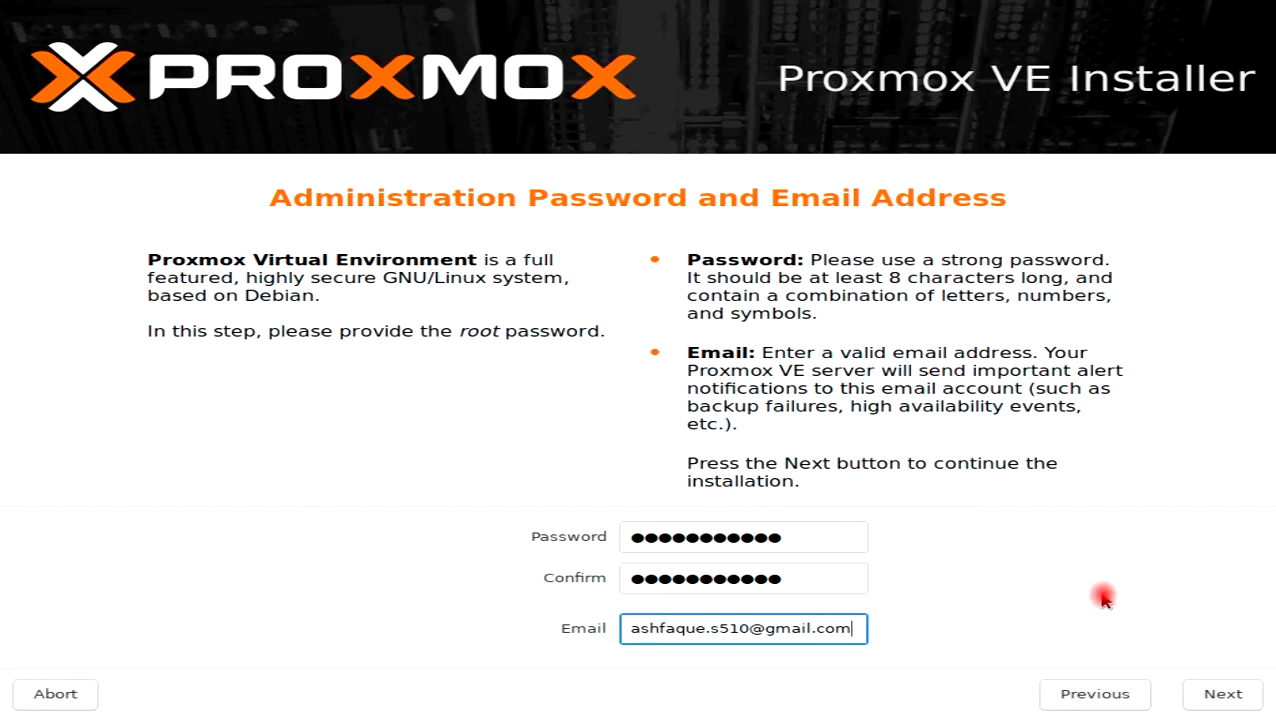
left_click(1216, 694)
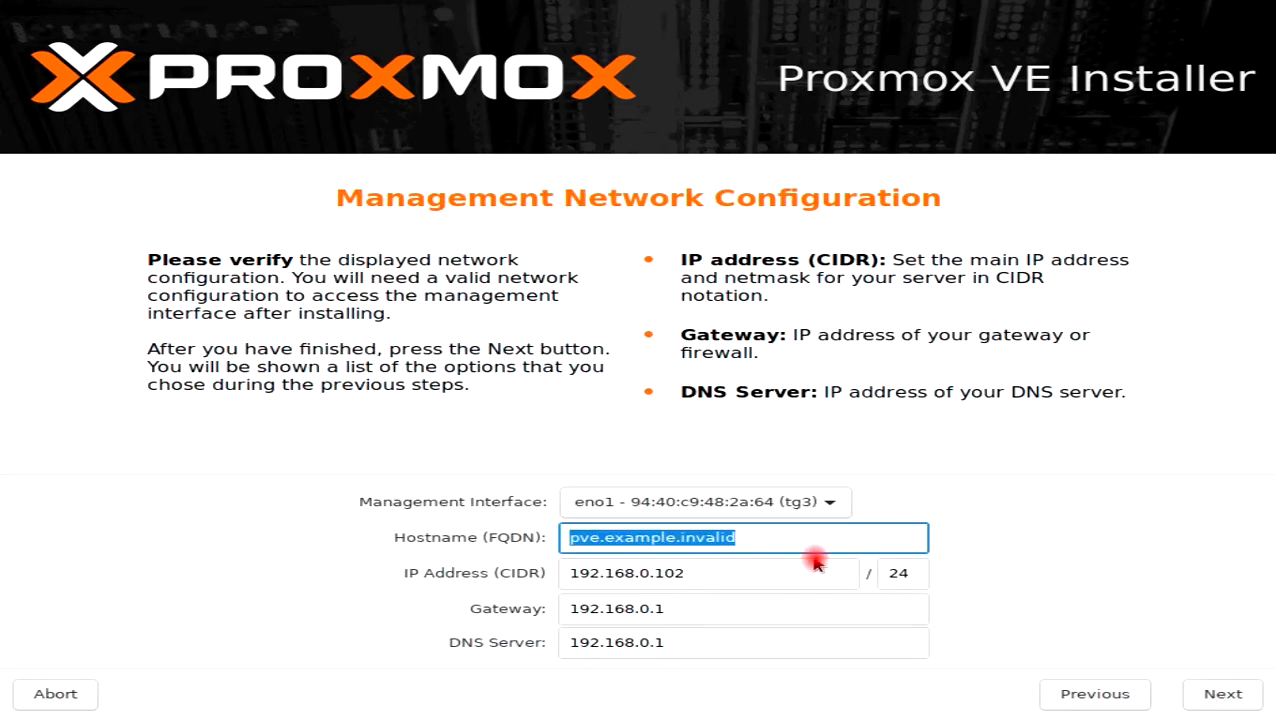
type("P")
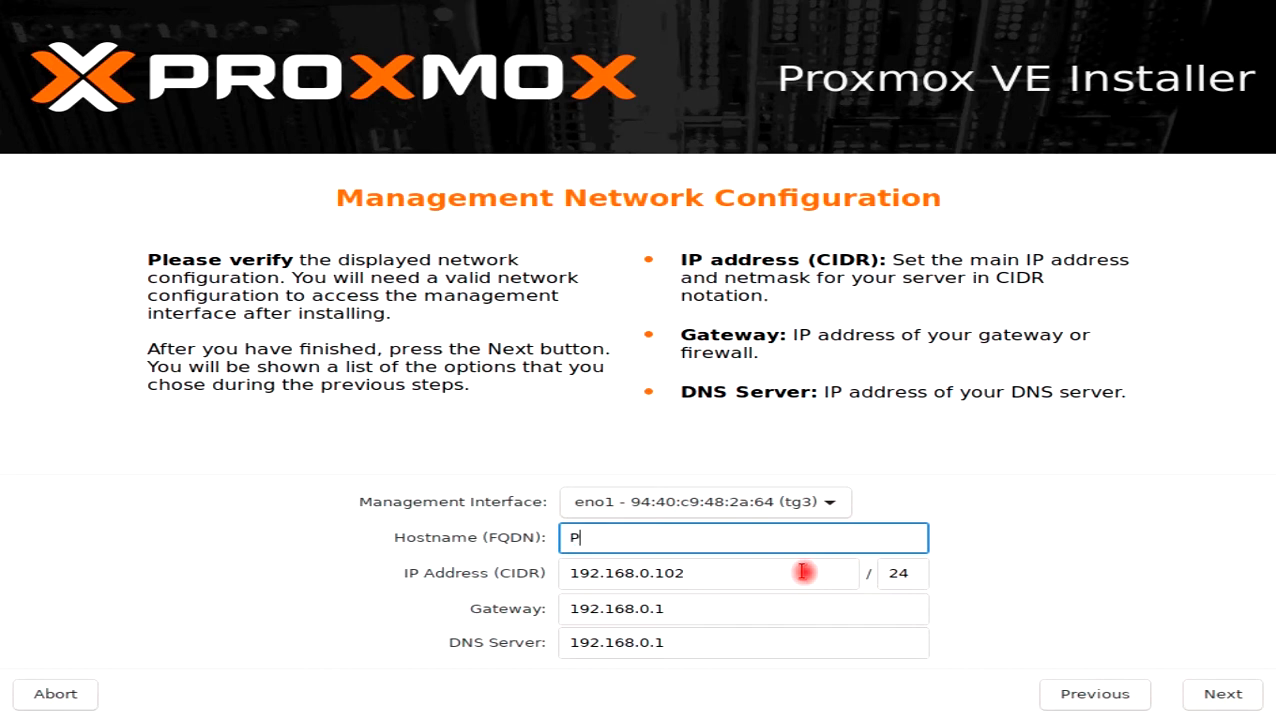
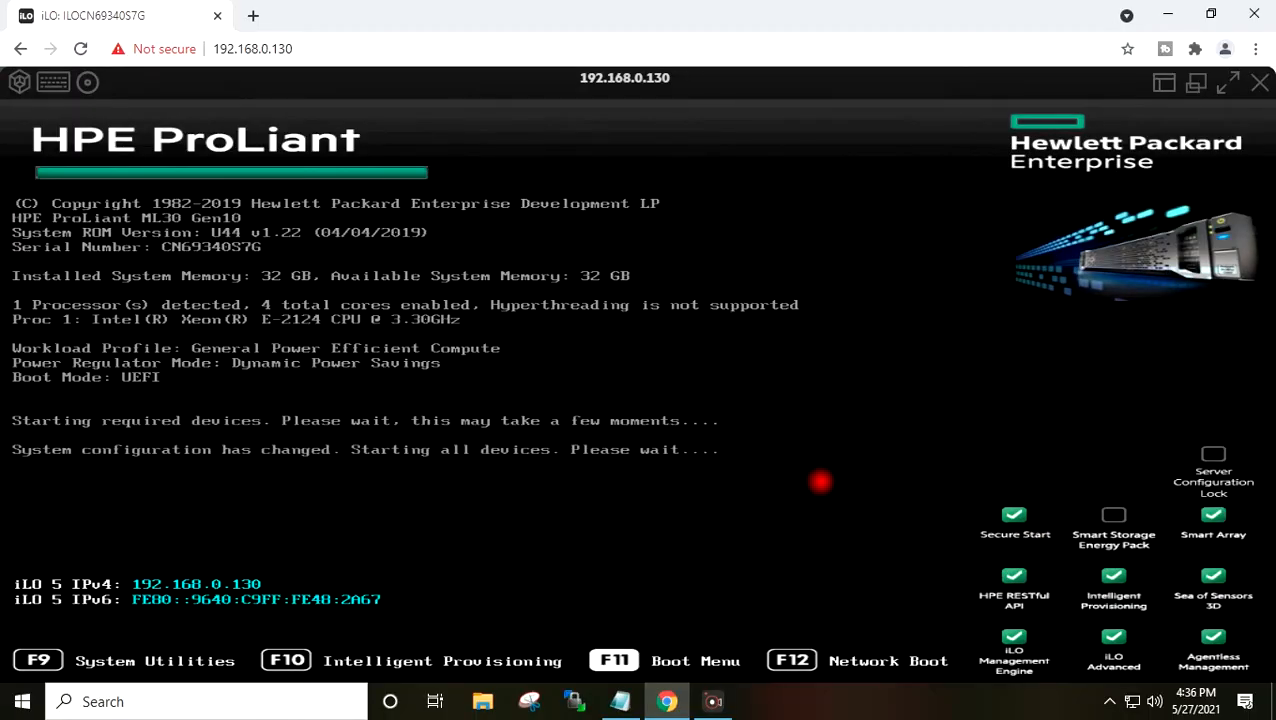
- In the full-screen iLO console, boot once from Front USB 2 : SanDisk Cruzer Blade
left_click(1229, 84)
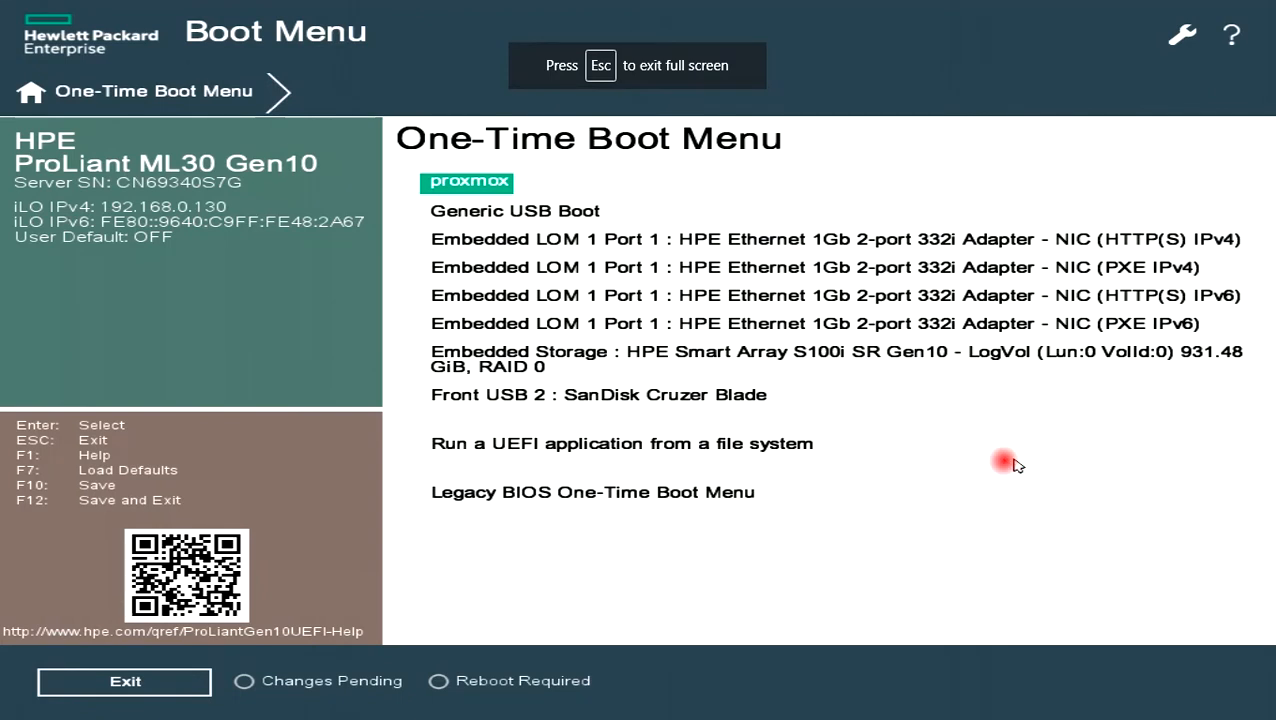
key("Down")
key("Down")
key("Down")
key("Down")
key("Down")
key("Down")
key("Down")
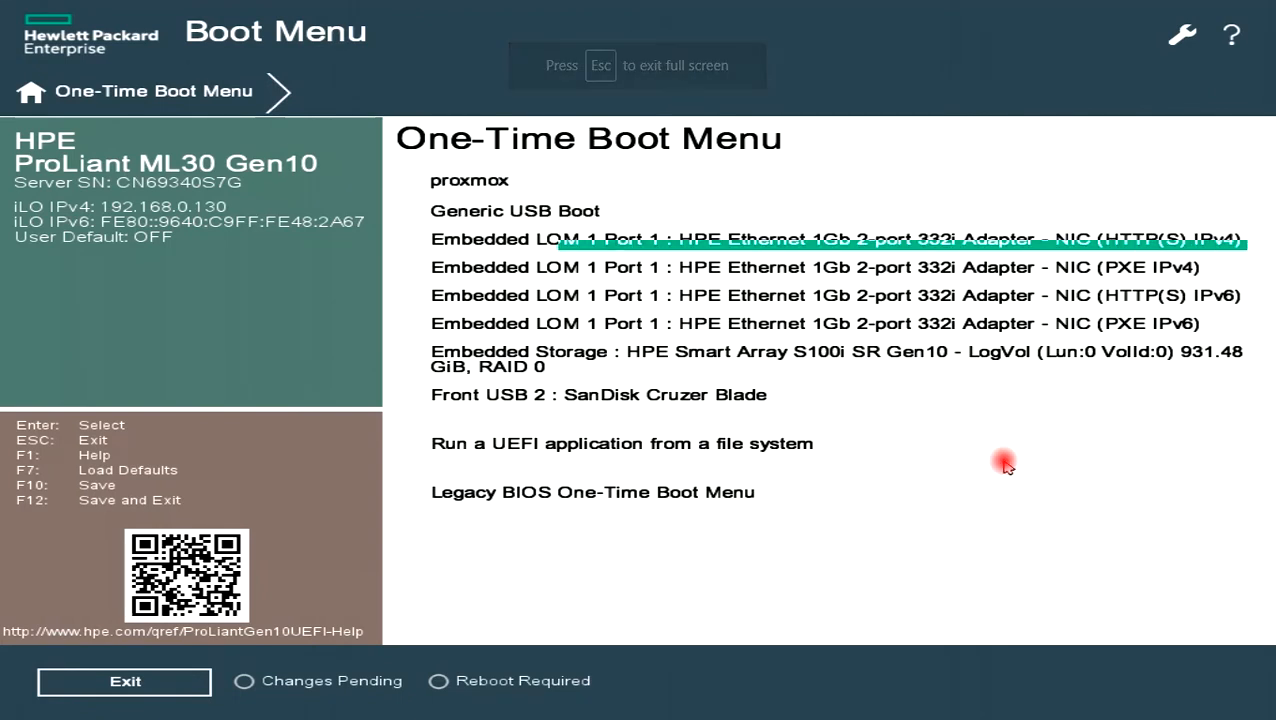
key("Down")
key("Up")
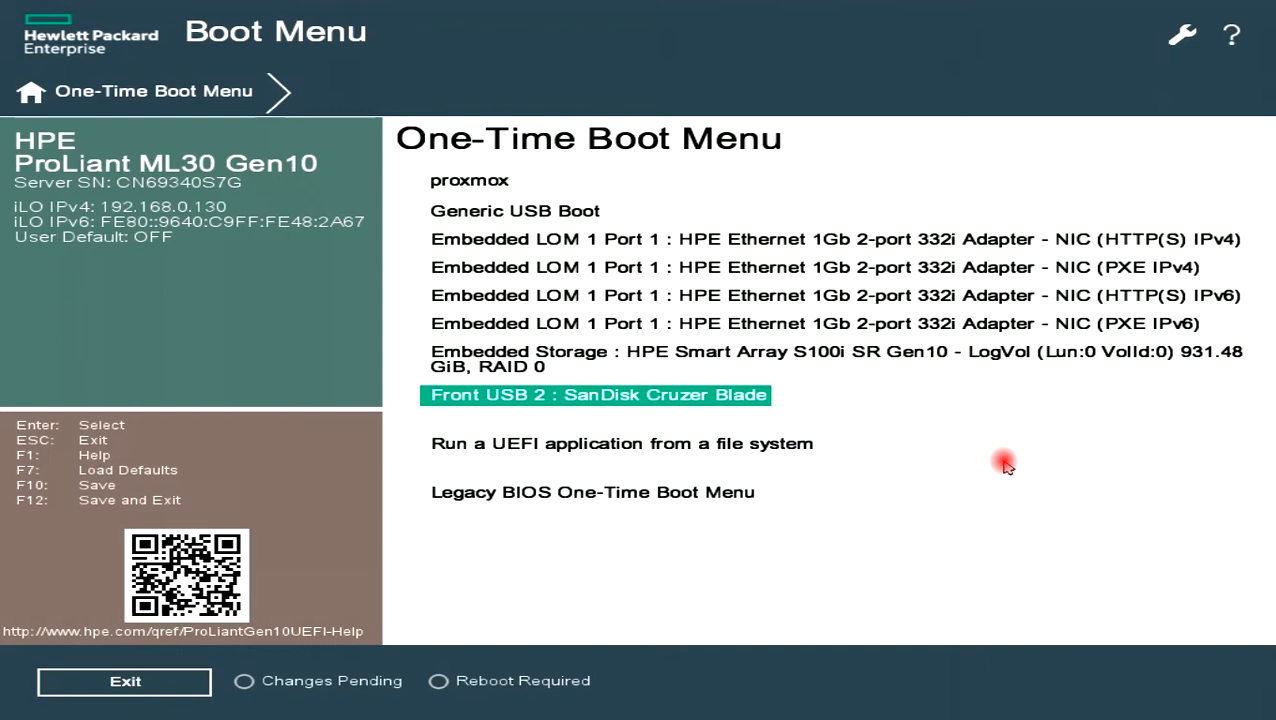
key("Return")
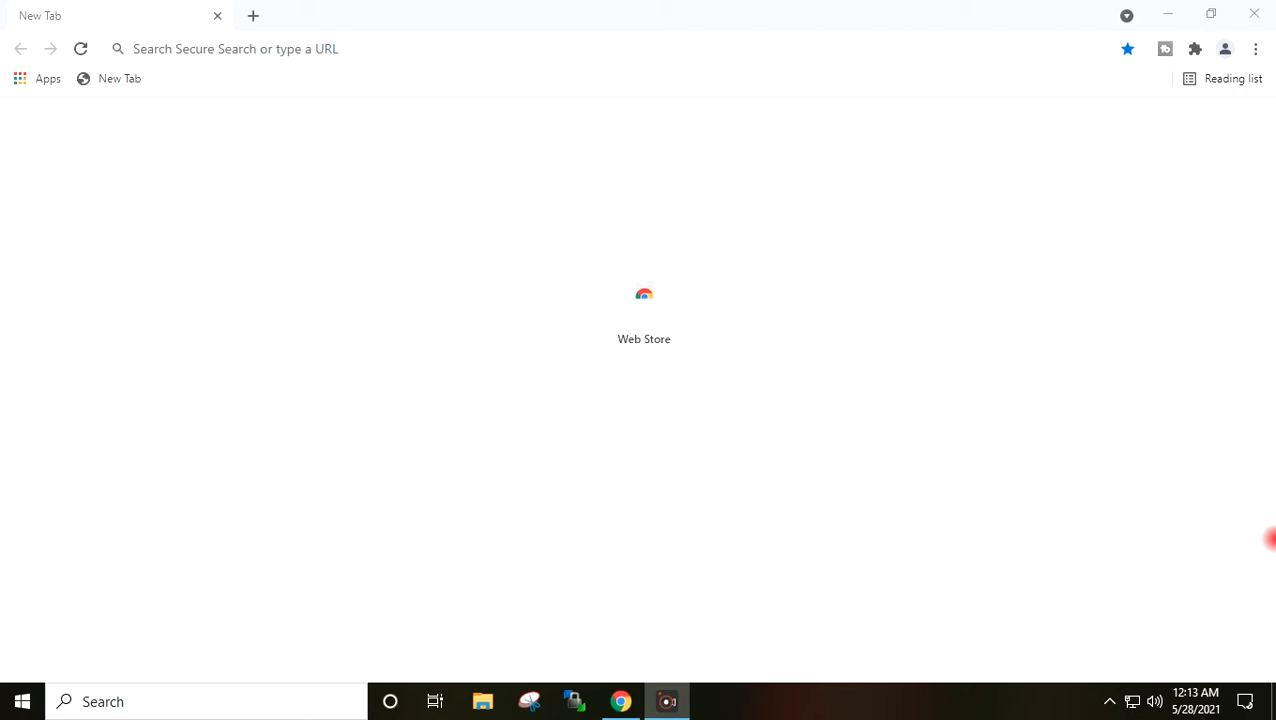
left_click(298, 46)
type("192.1")
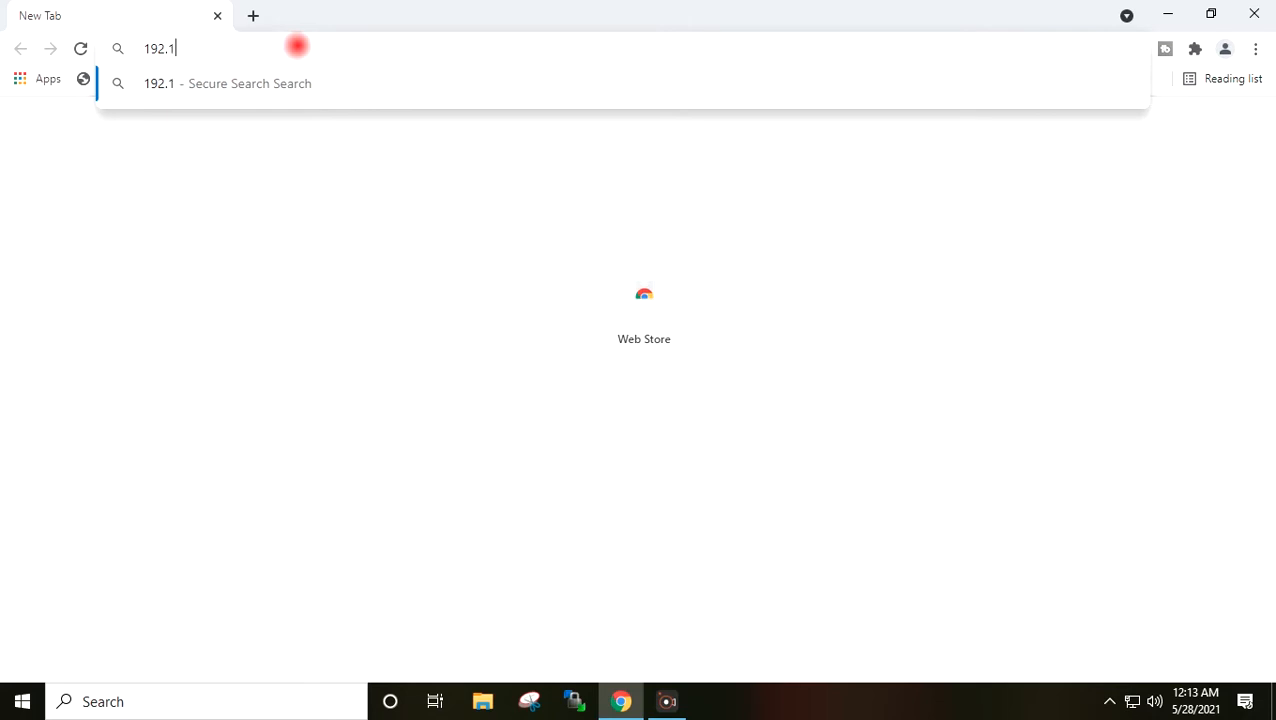
type("68.0.106")
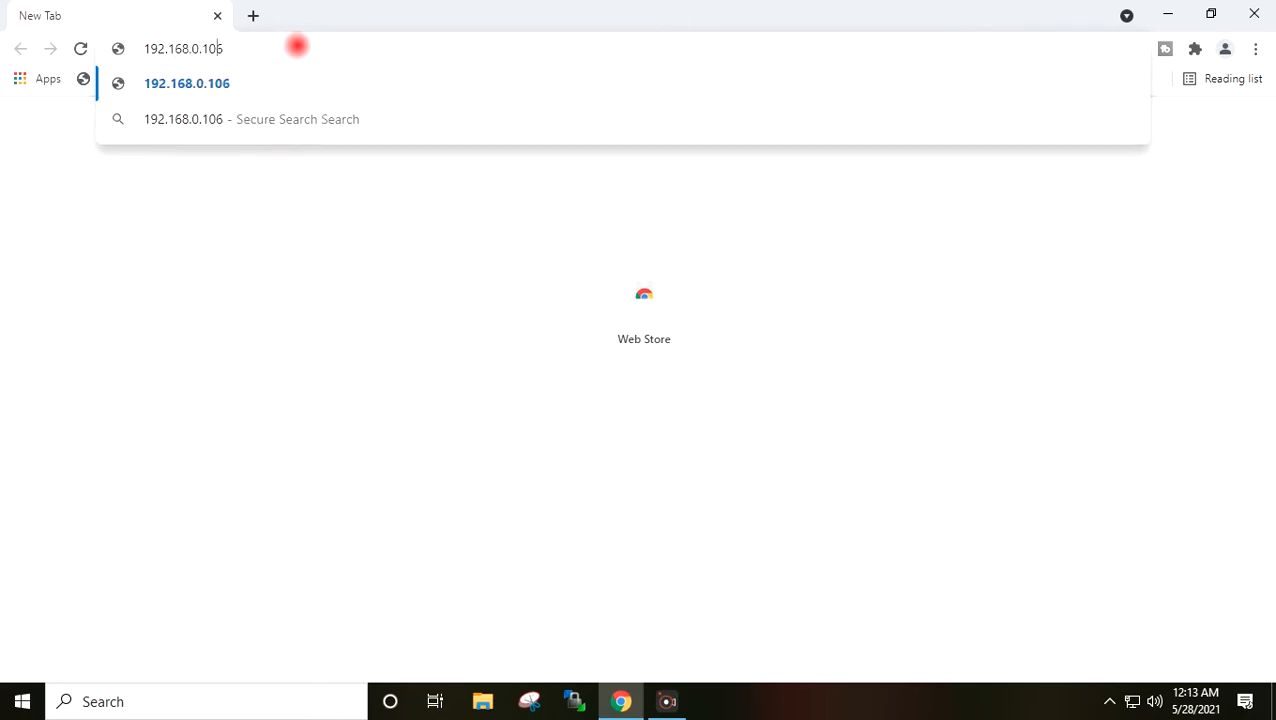
type("https:/")
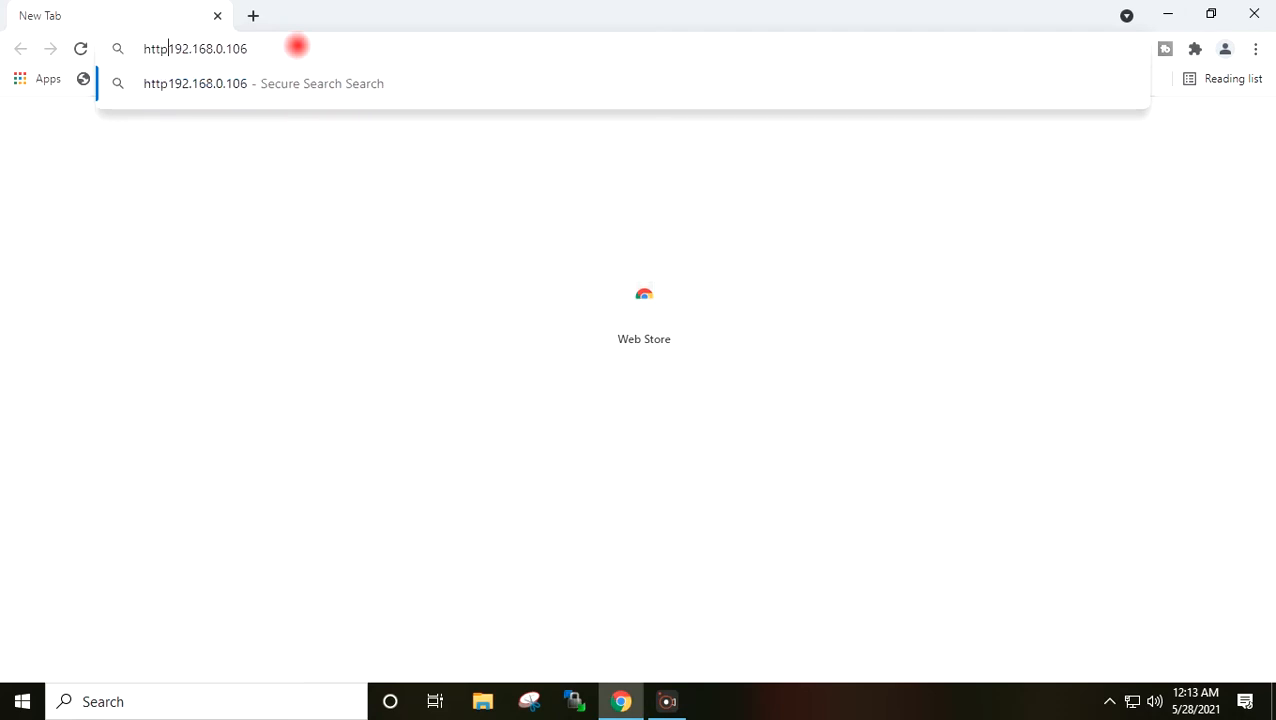
type("/")
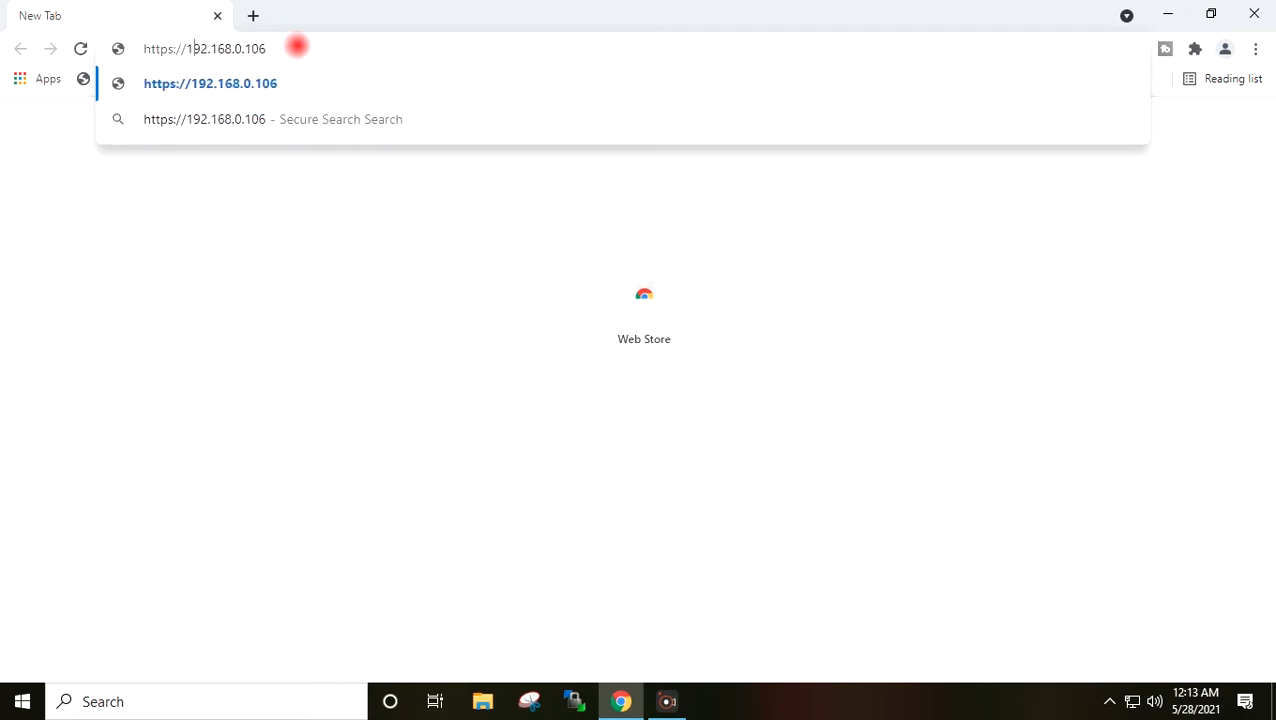
type(":8006")
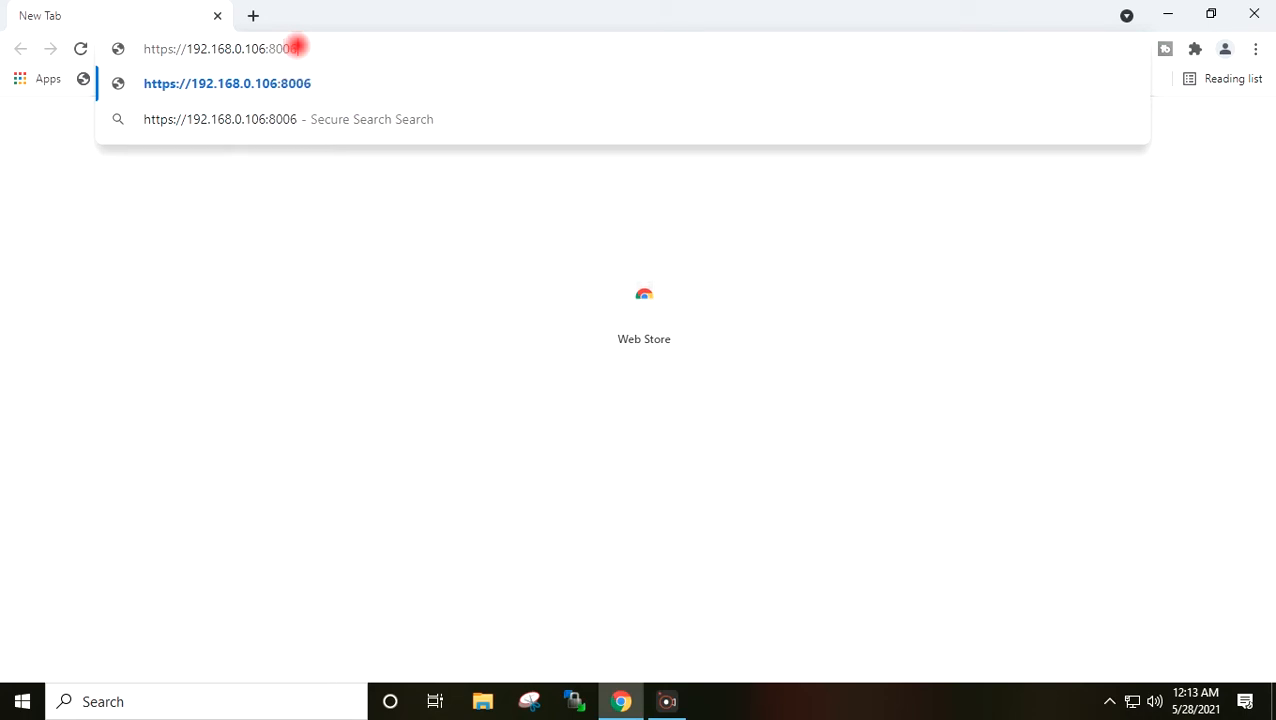
key("Return")
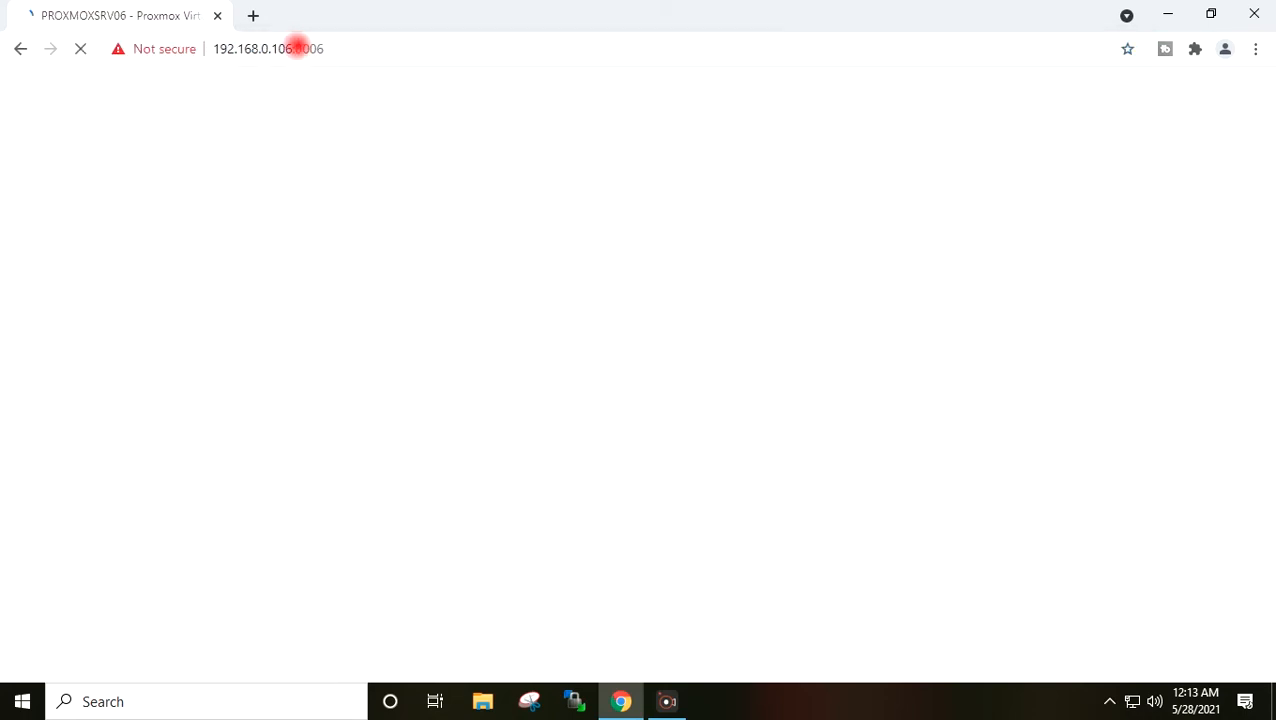
- Log in to the Proxmox web interface with the user name and password
left_click(540, 340)
left_click(533, 334)
key("Tab")
type("•••••••")
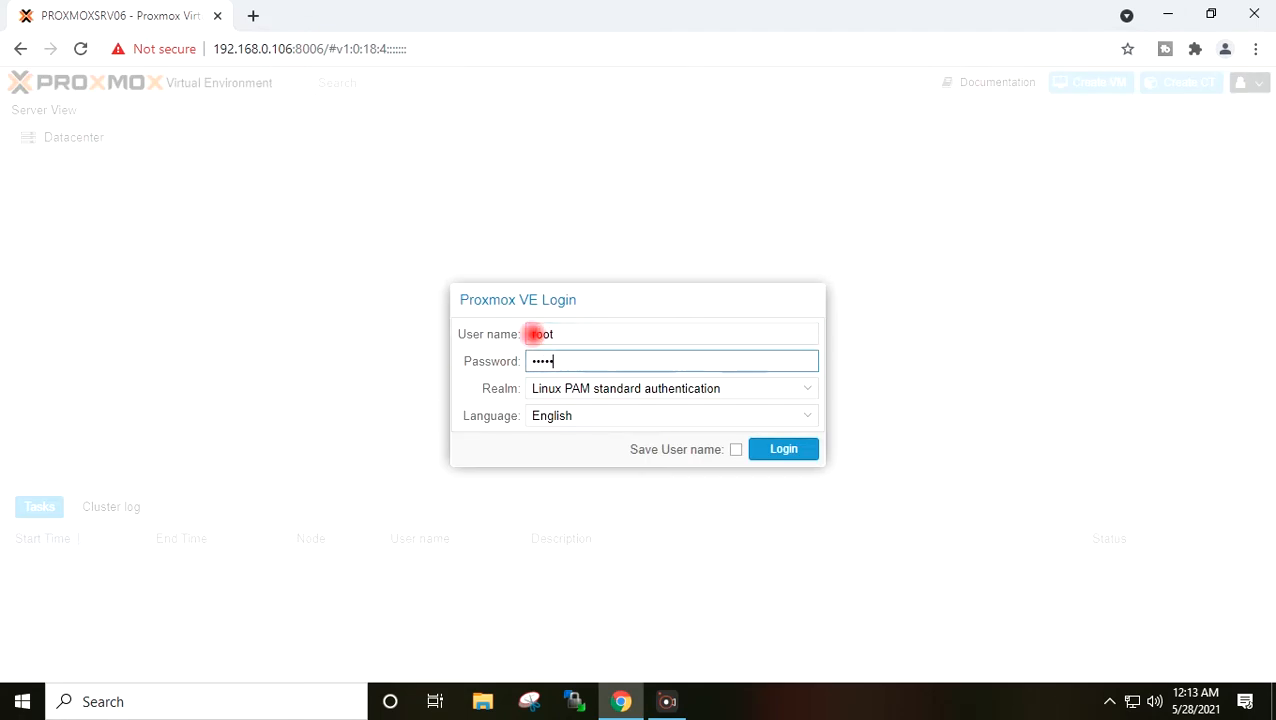
key("Return")
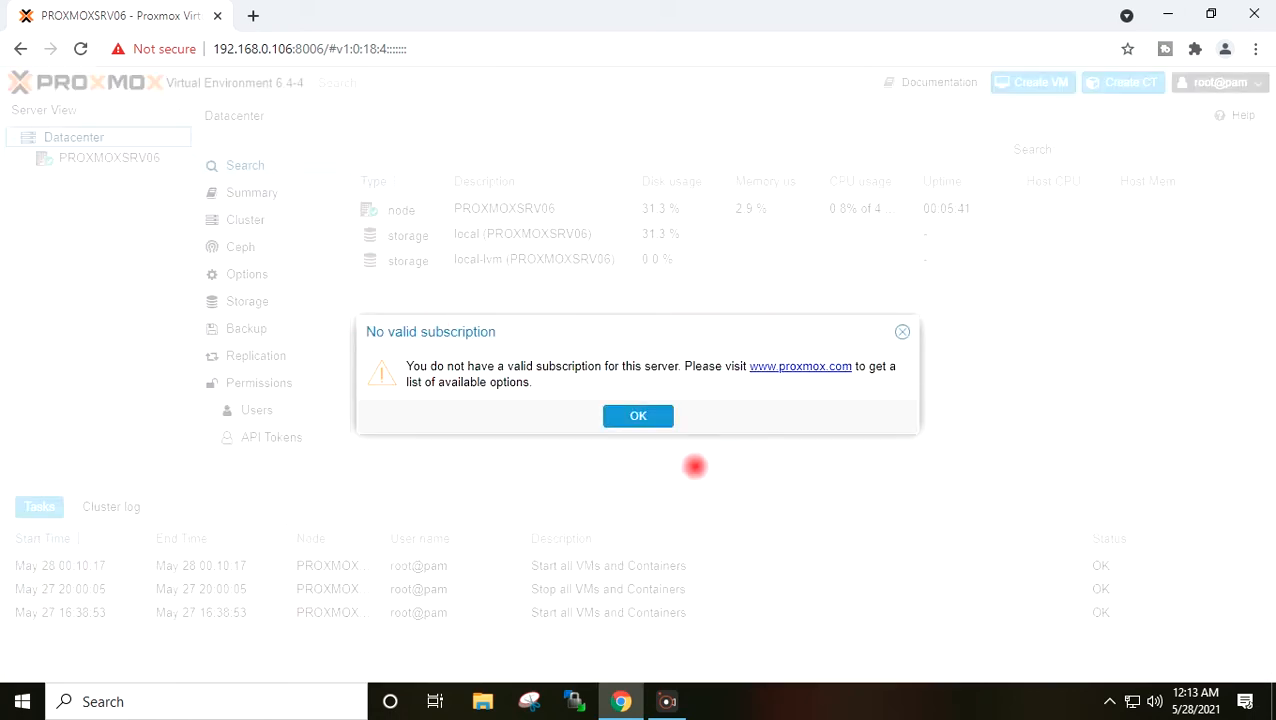
- Dismiss the no-subscription notice and open the PROXMOXSRV06 node overview
left_click_drag(511, 338, 483, 313)
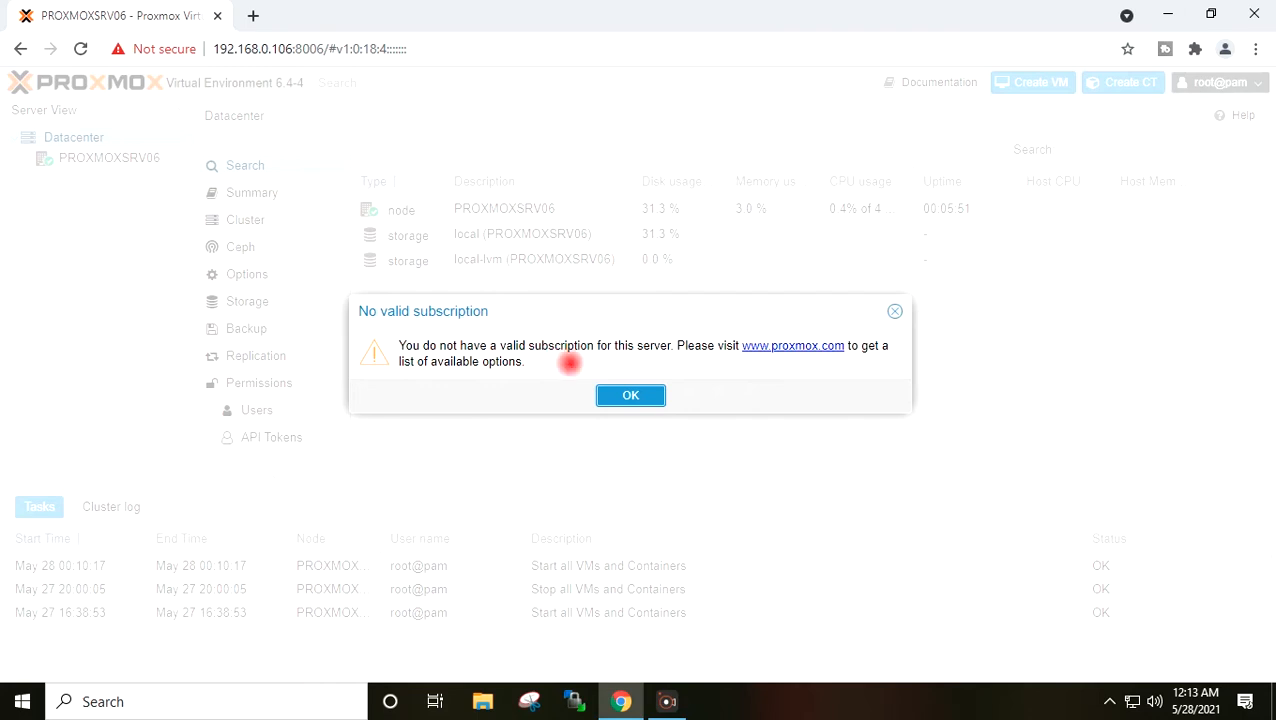
left_click(611, 394)
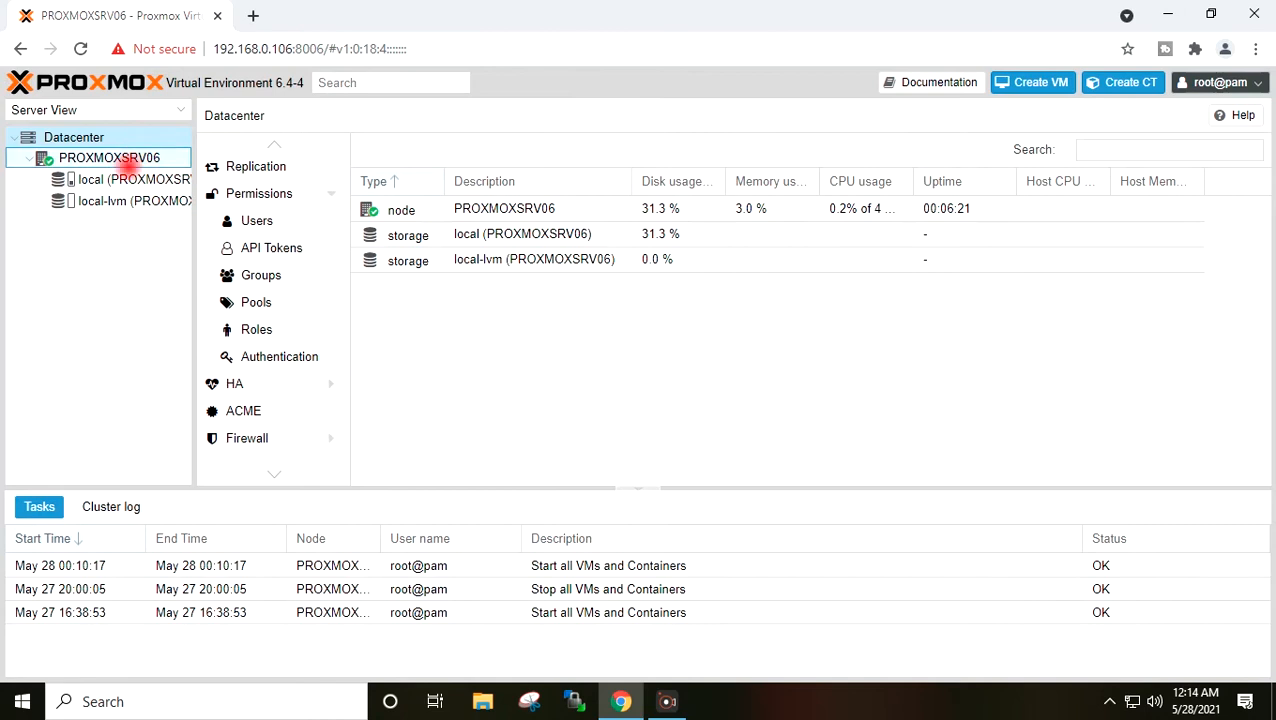
left_click(128, 175)
left_click(122, 153)
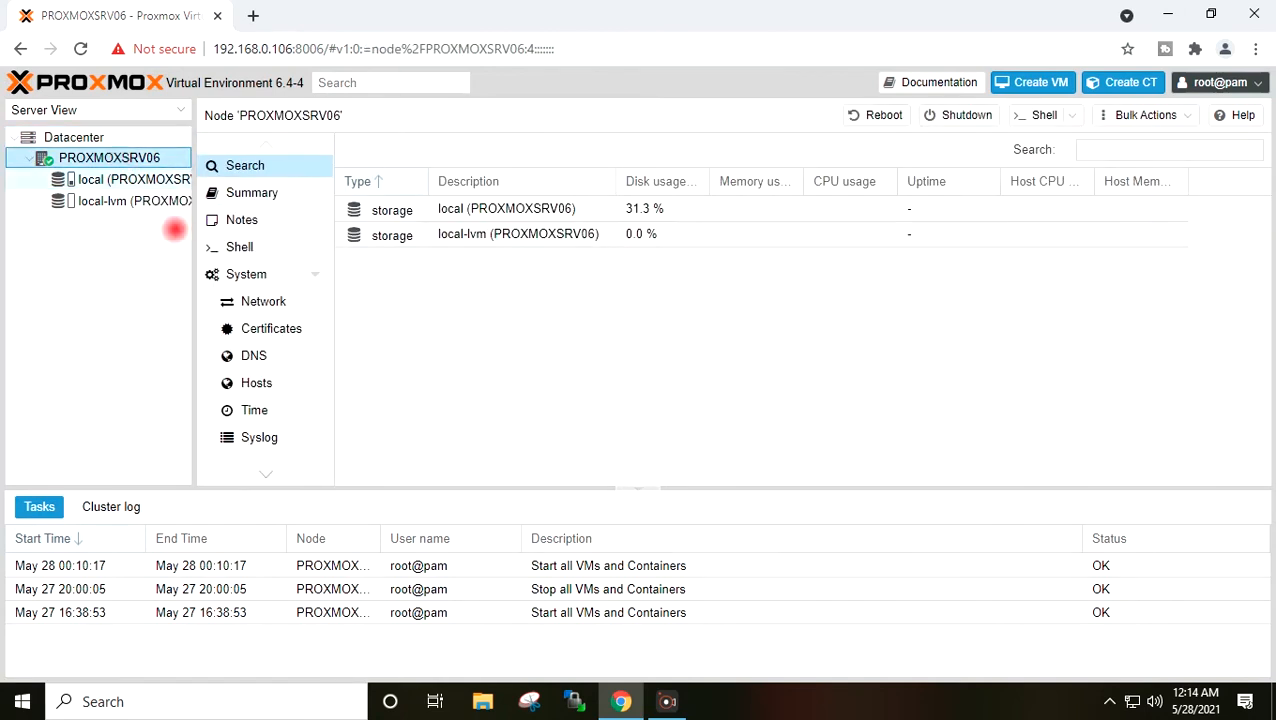
- Open the node's Disks > ZFS list and start a new ZFS pool
scroll(305, 333, "down", 1)
scroll(305, 333, "down", 5)
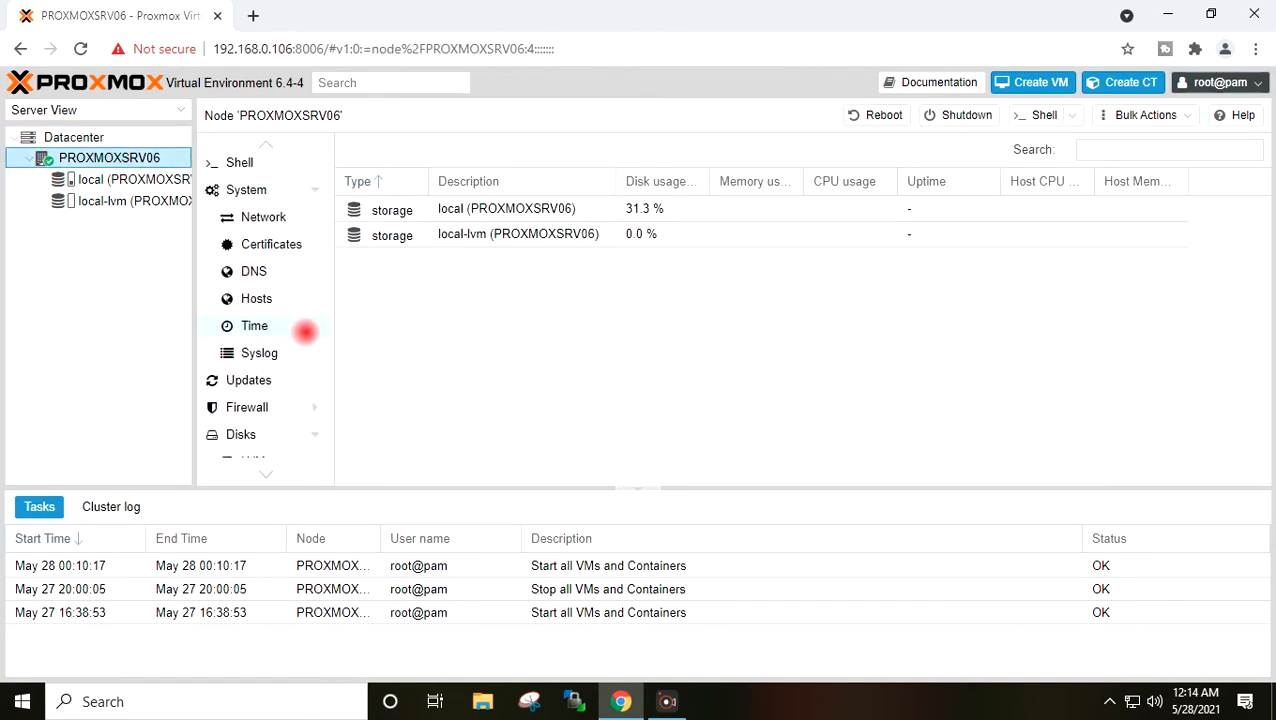
left_click(254, 364)
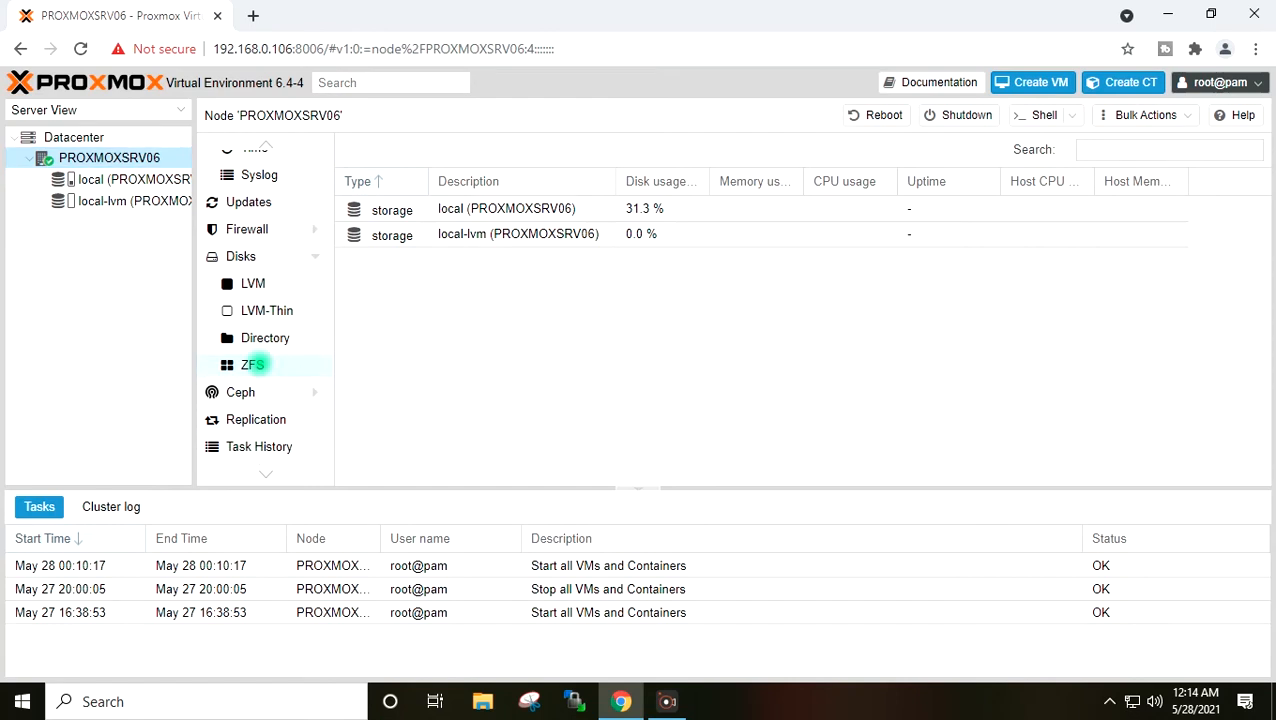
left_click(462, 149)
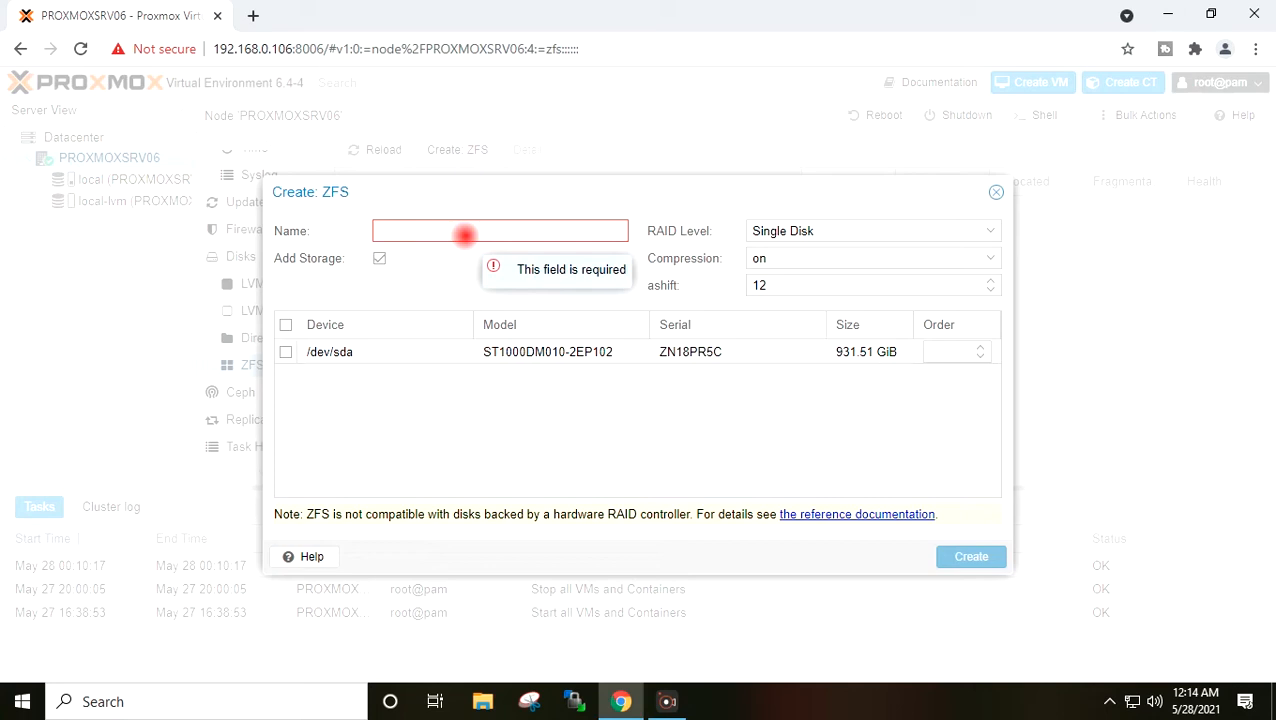
- Name the pool Local-Logical-Volume, select /dev/sda as its single disk, and create it
type("Local-LogicalVolume")
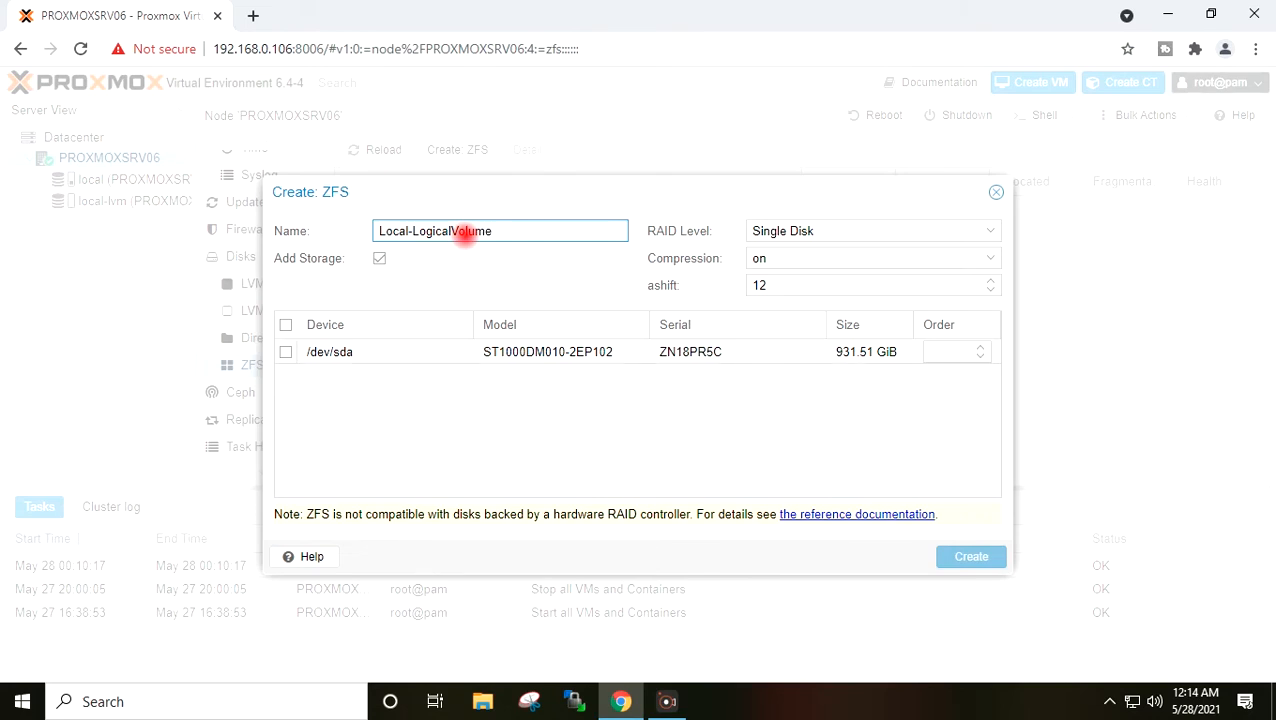
left_click(446, 231)
type("-")
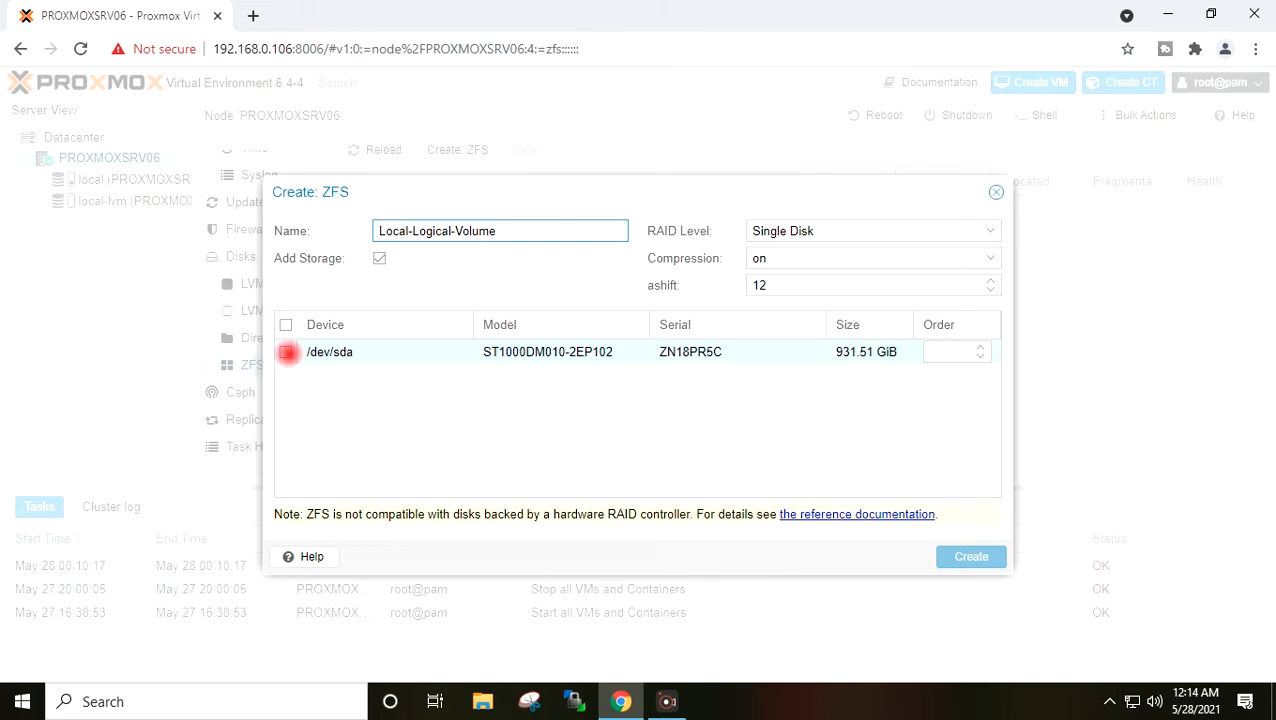
left_click(287, 352)
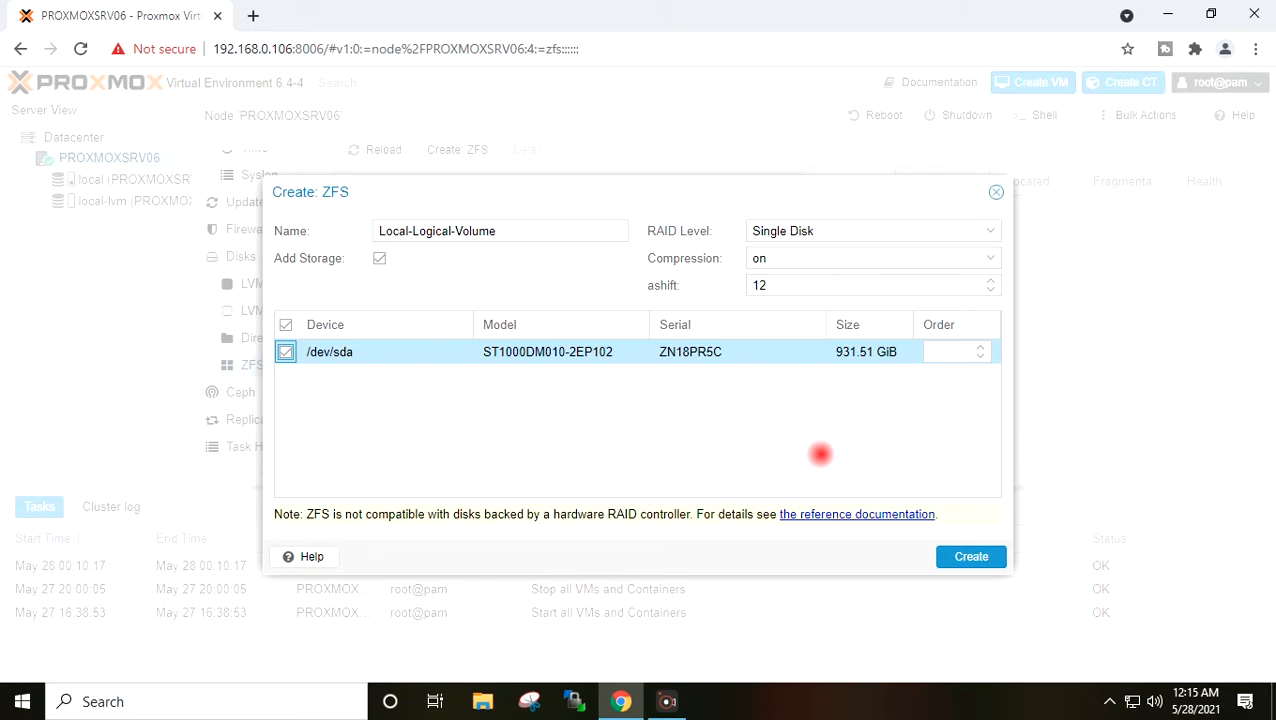
left_click(953, 354)
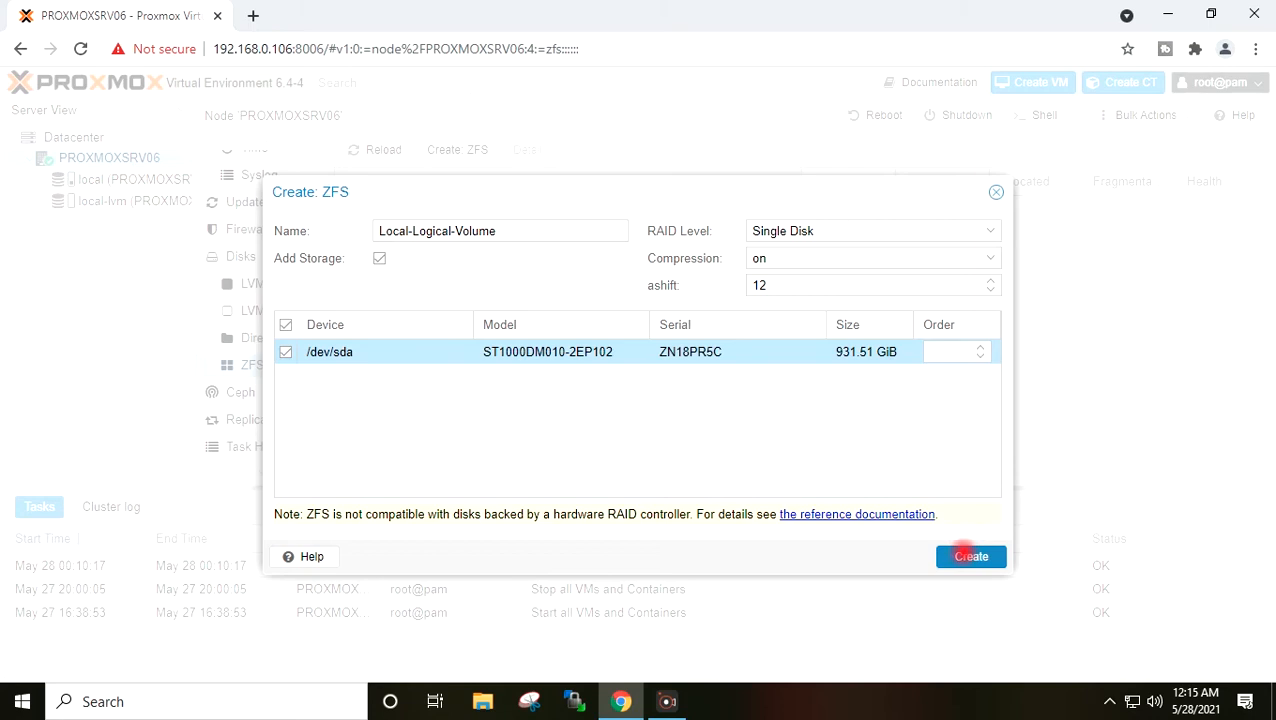
left_click(968, 556)
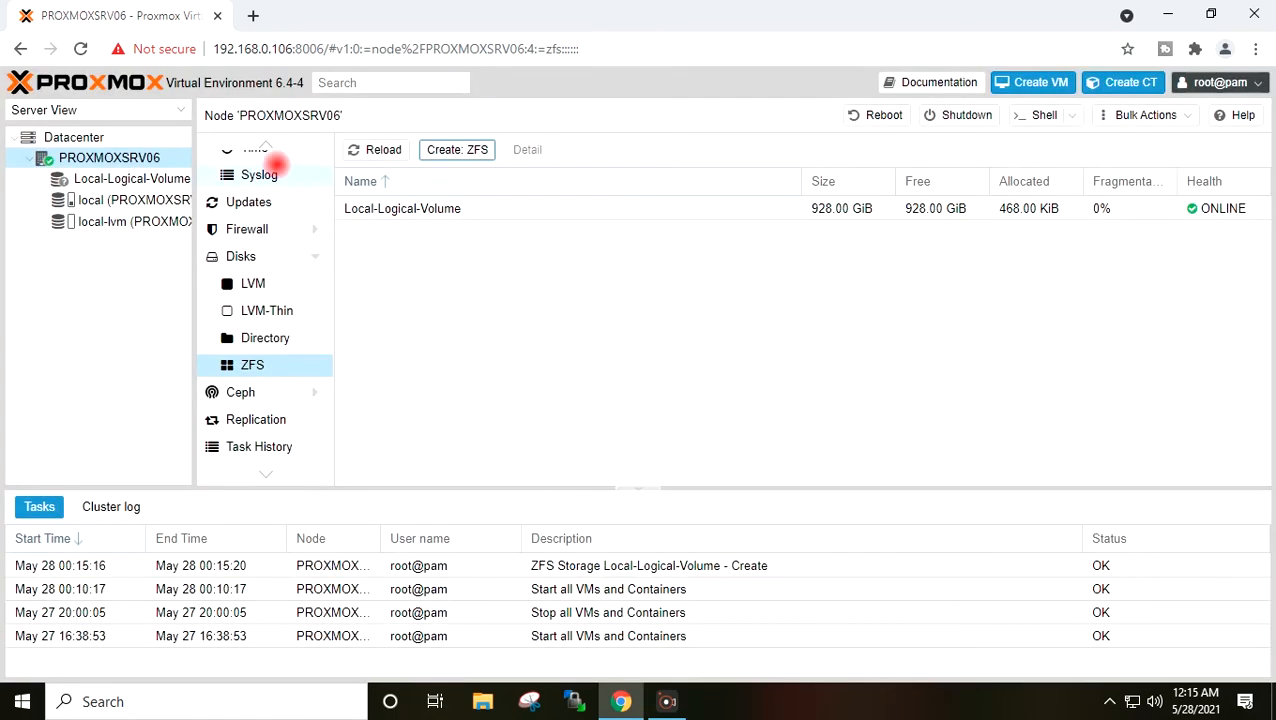
- Check the new Local-Logical-Volume storage, then open the local storage's empty ISO Images list
left_click(168, 178)
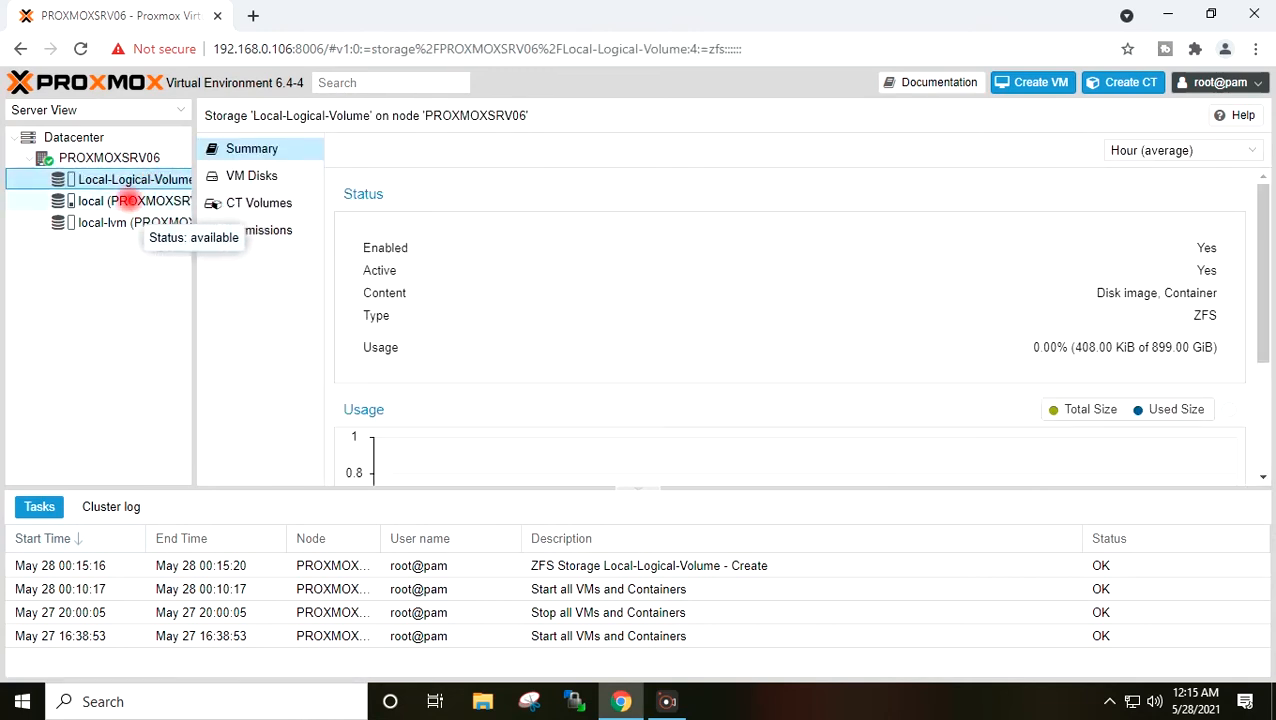
left_click(73, 137)
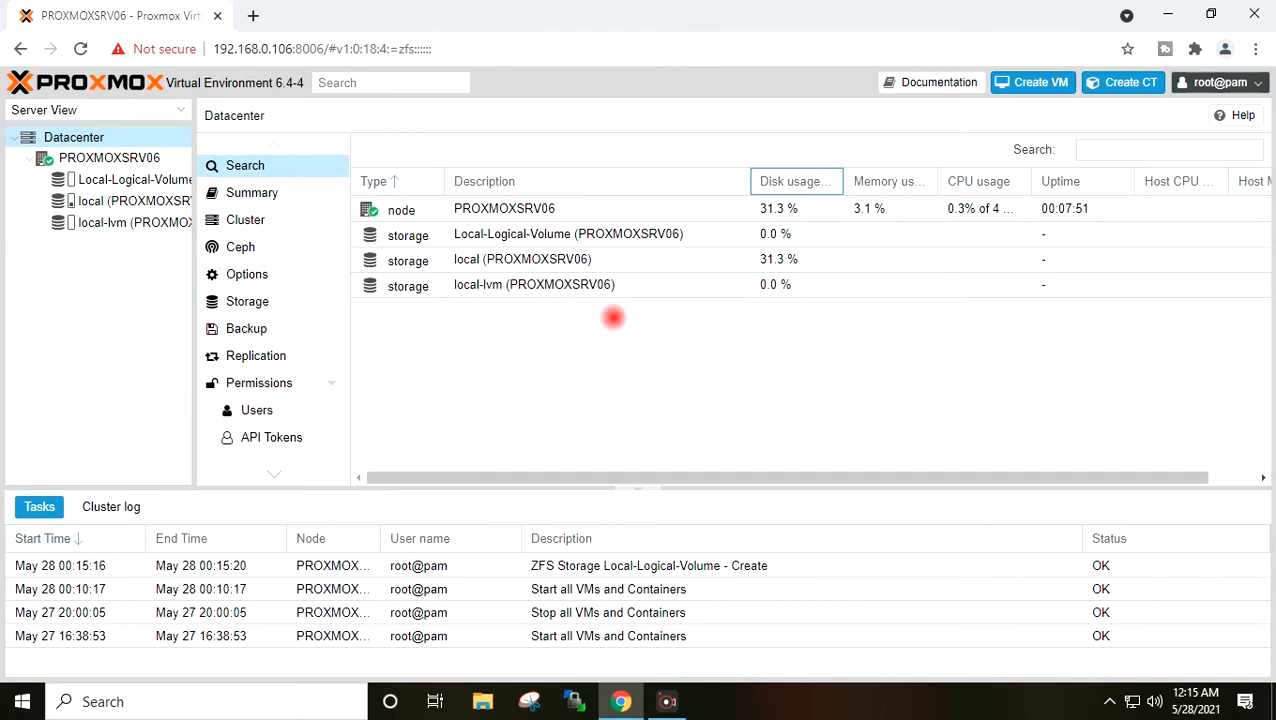
left_click(508, 259)
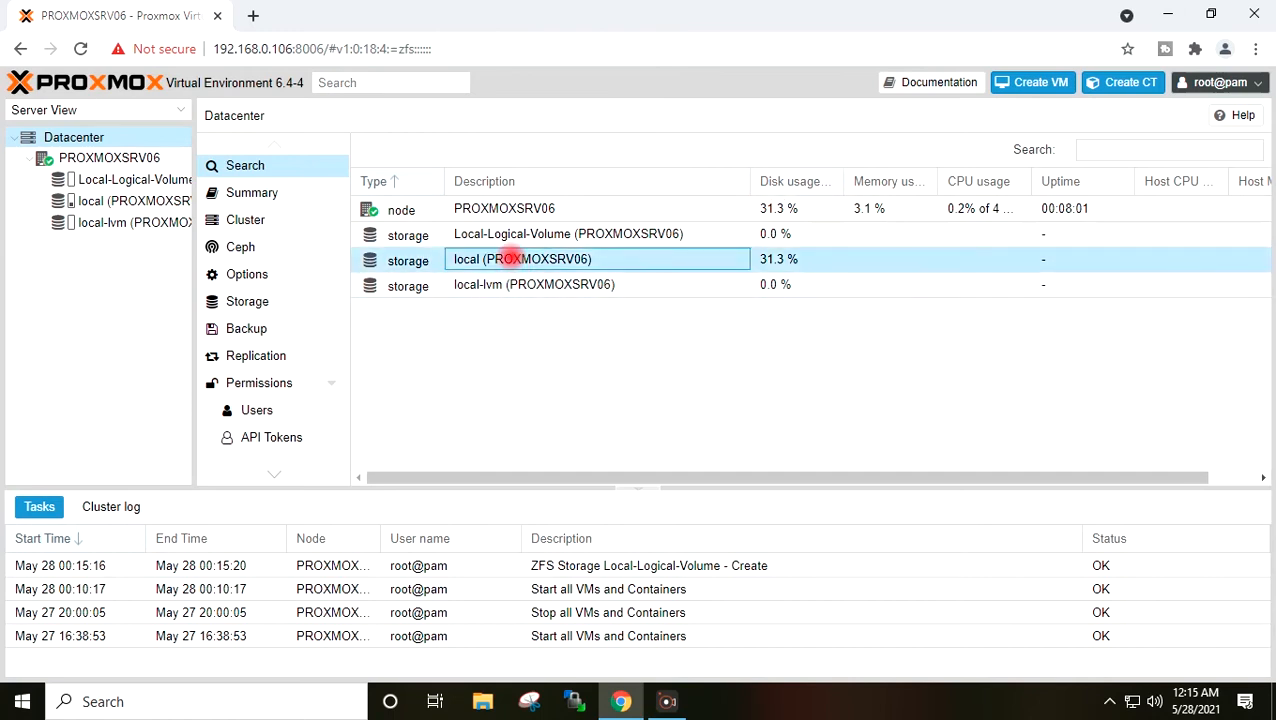
double_click(509, 259)
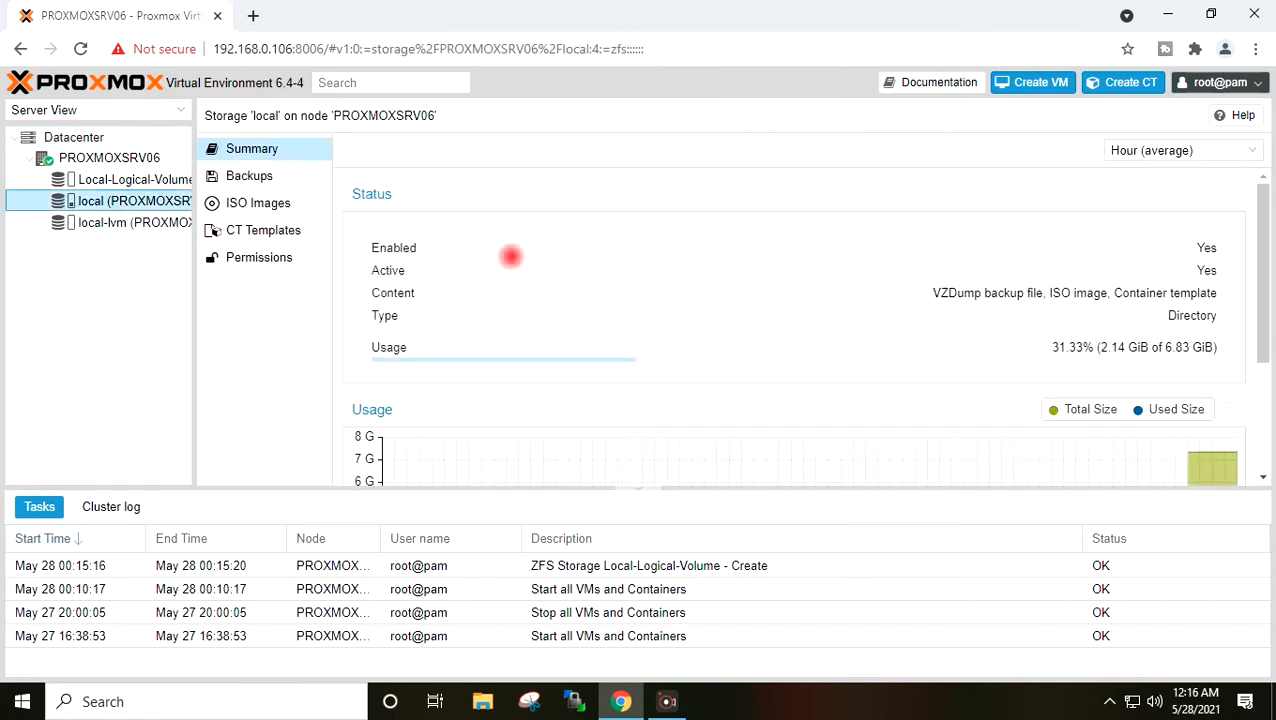
scroll(510, 257, "down", 3)
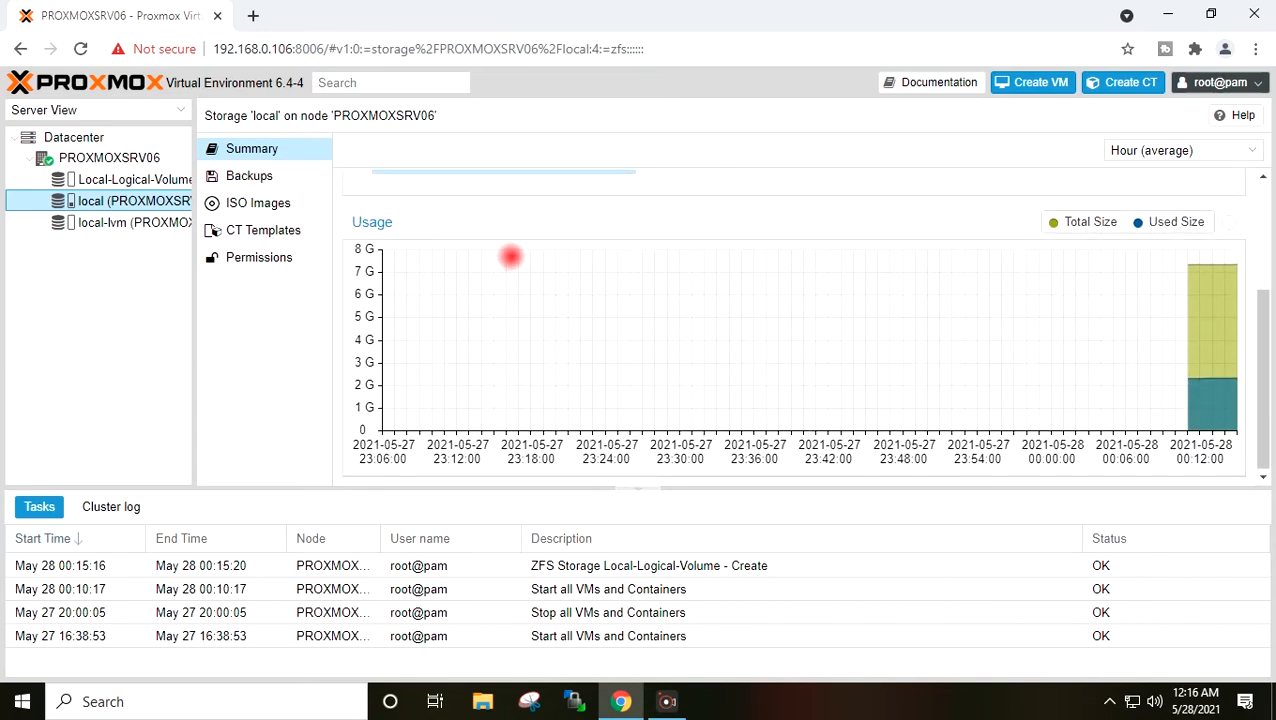
scroll(510, 257, "up", 3)
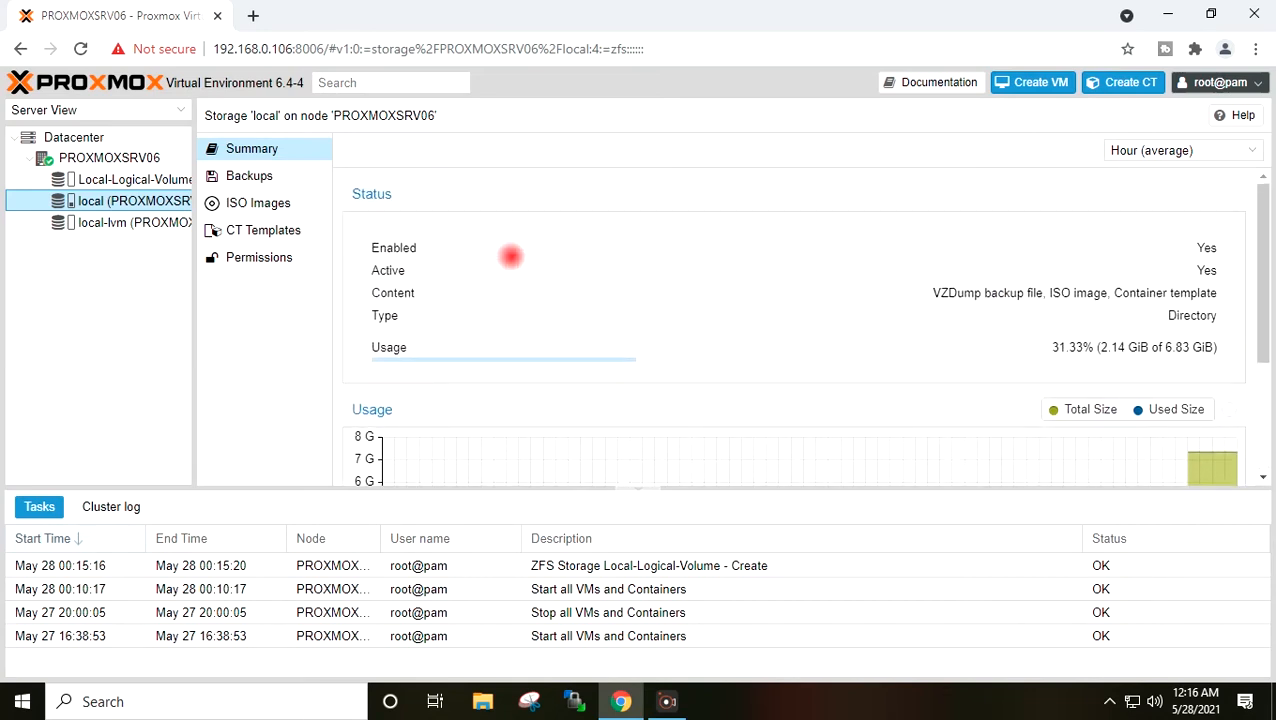
left_click(253, 202)
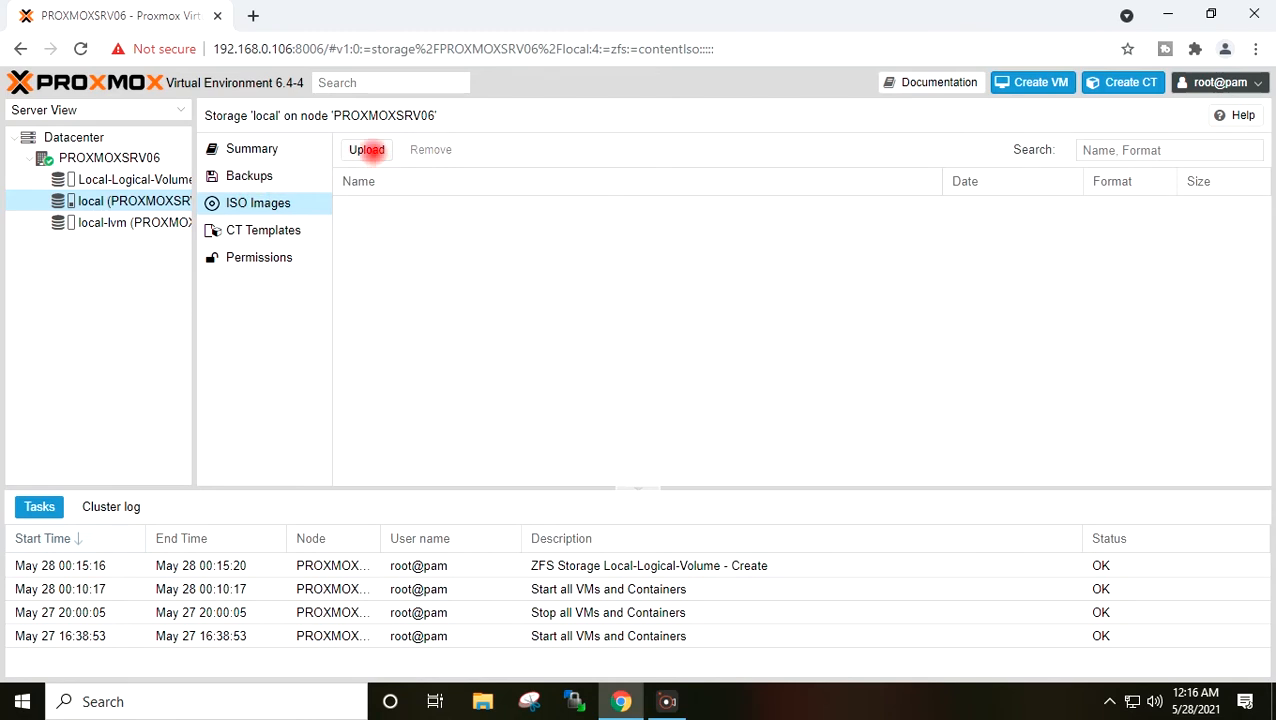
left_click(368, 150)
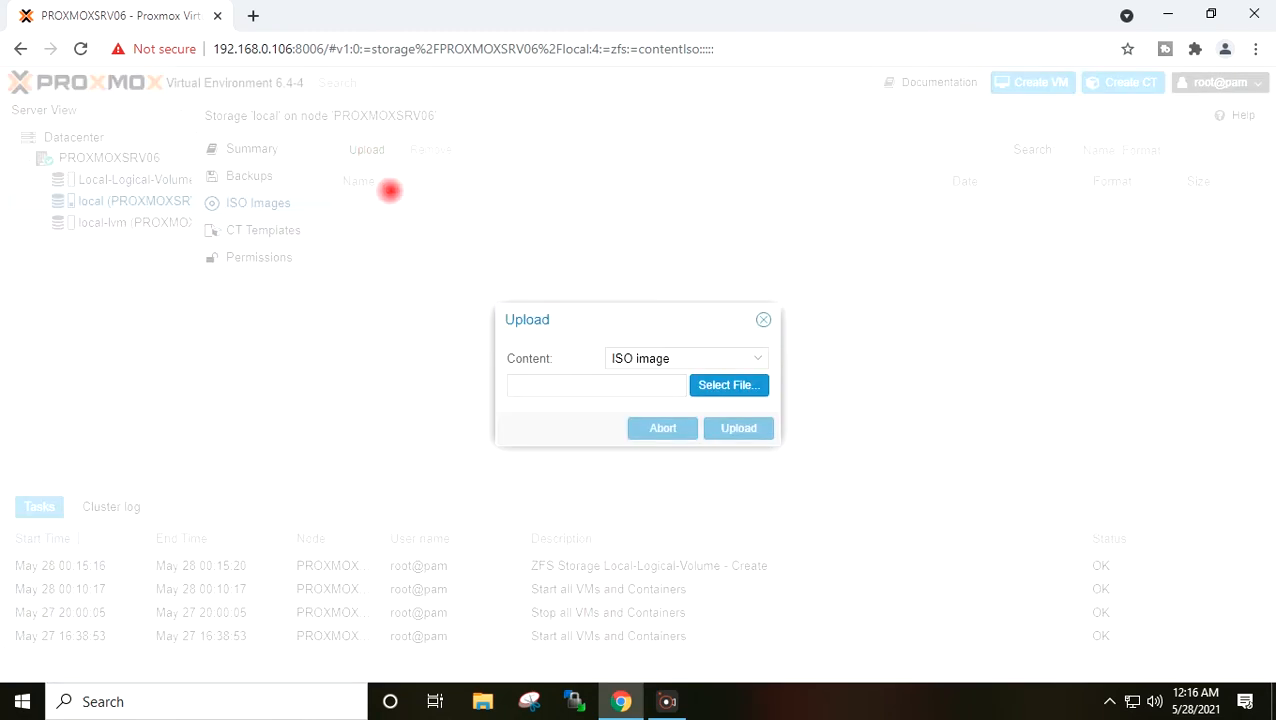
- Upload virtio-win-0.1.190.iso (478.50 MiB) into the local storage's ISO images
left_click(722, 385)
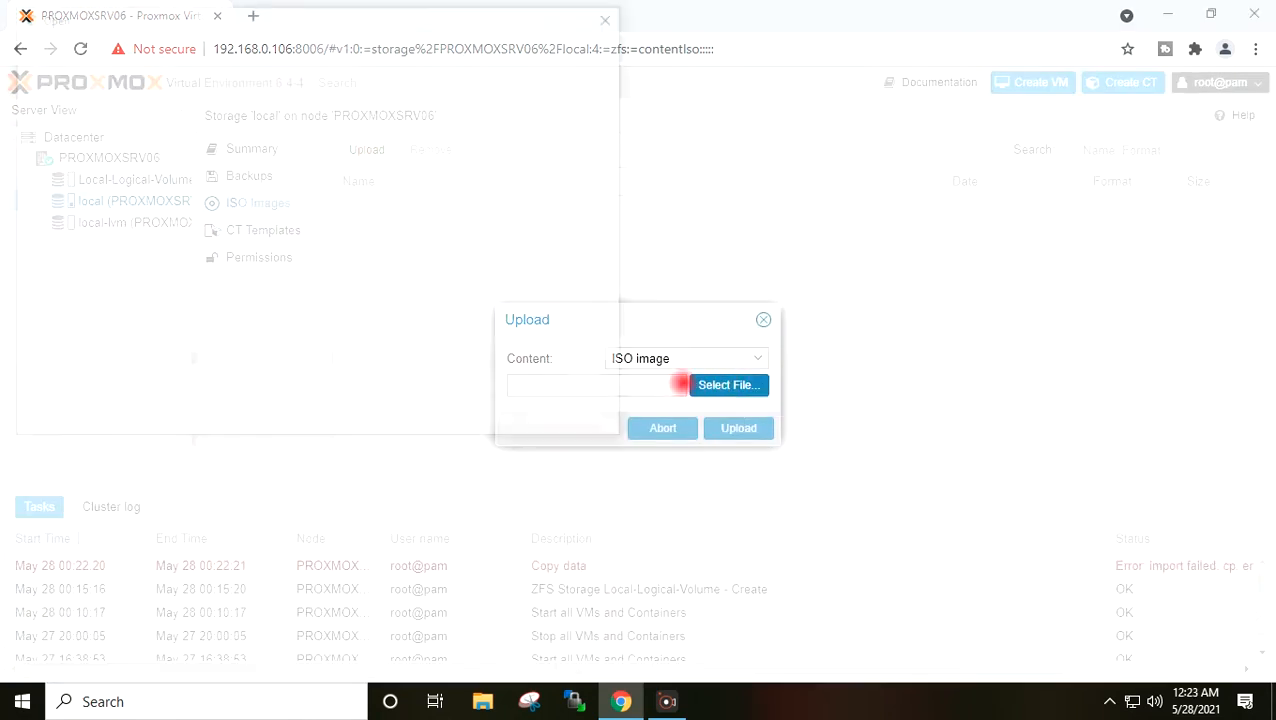
left_click(700, 385)
left_click(280, 176)
left_click(478, 418)
left_click(739, 429)
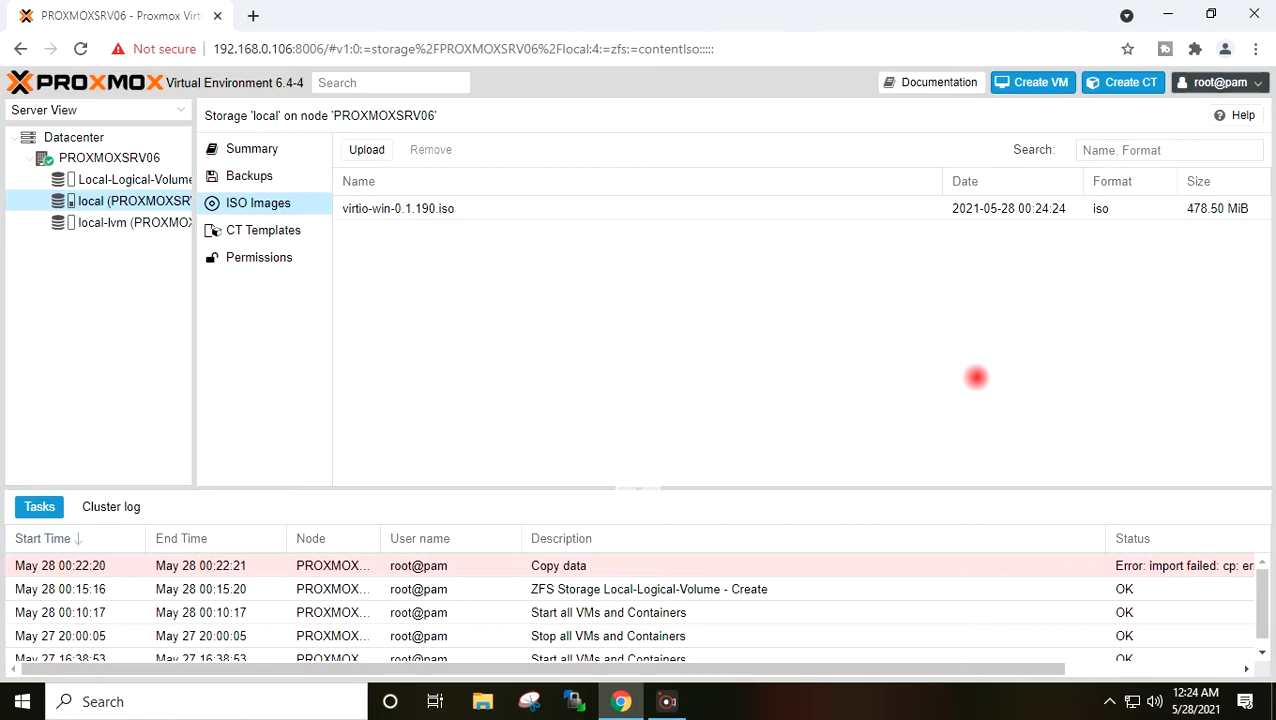
left_click(422, 208)
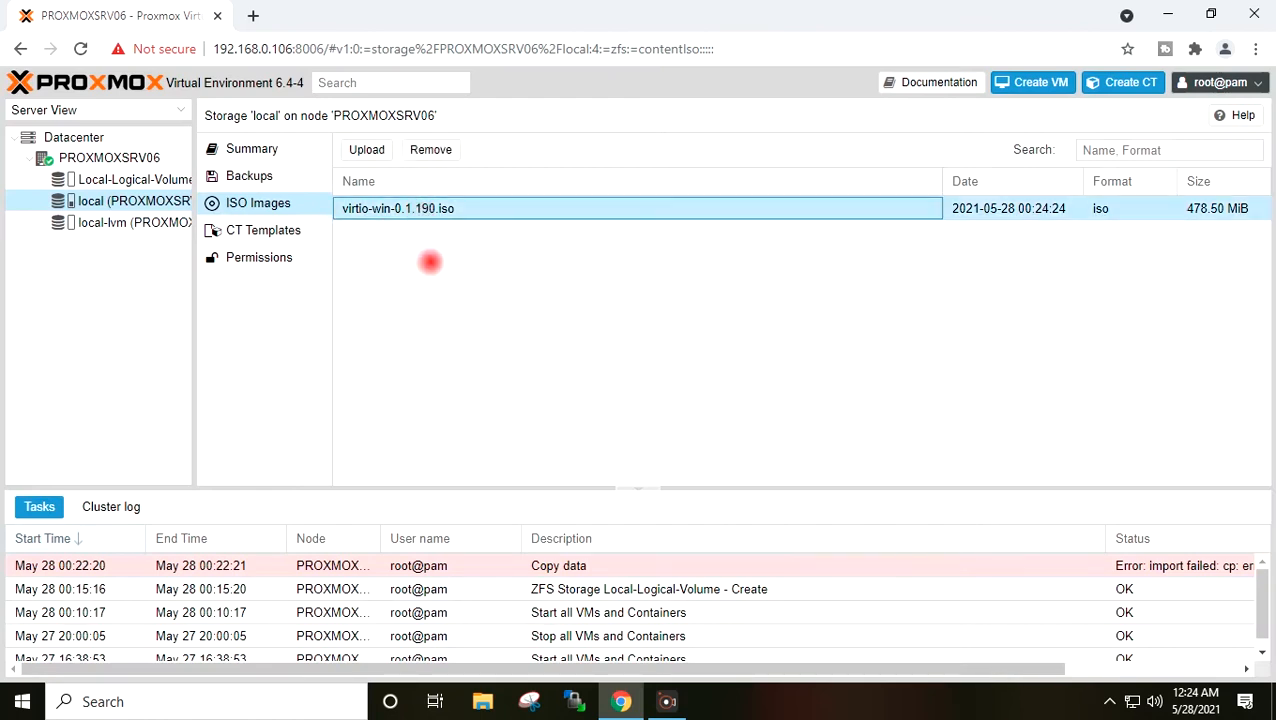
left_click(573, 701)
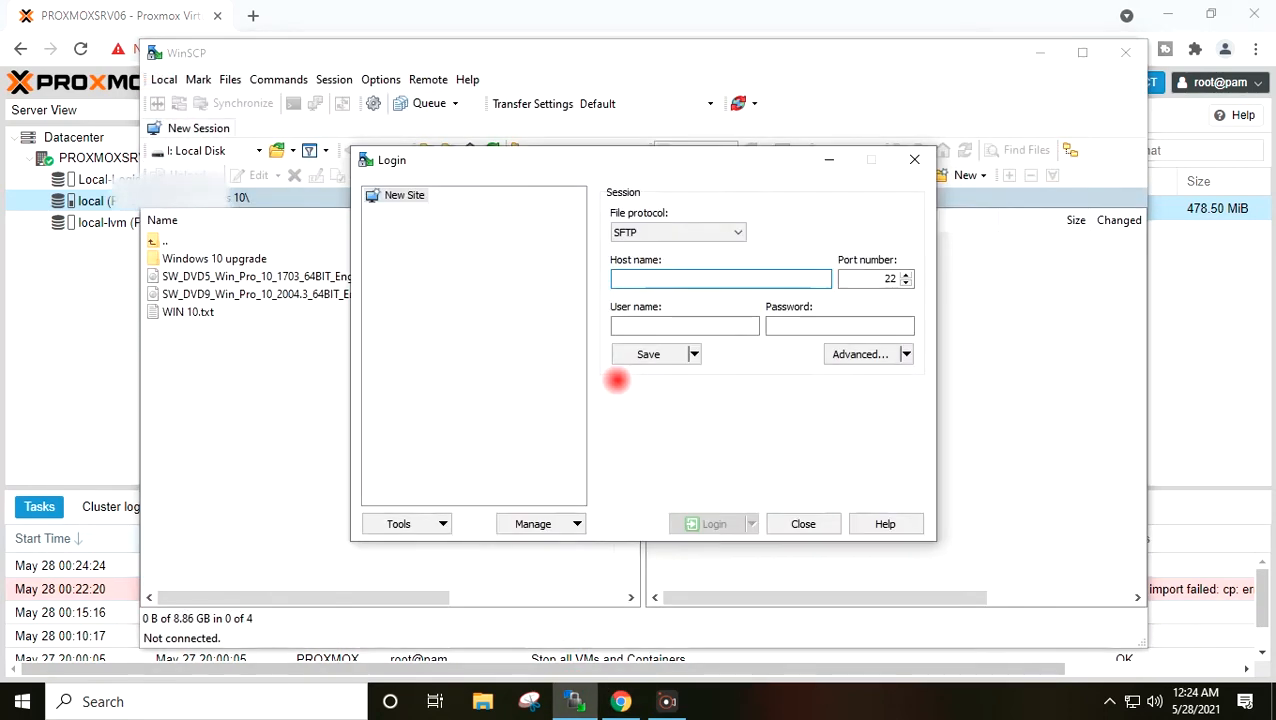
- Log in over SFTP to 192.168.0.106 as root with the password, accepting the updated host key
type("192.168.0.106")
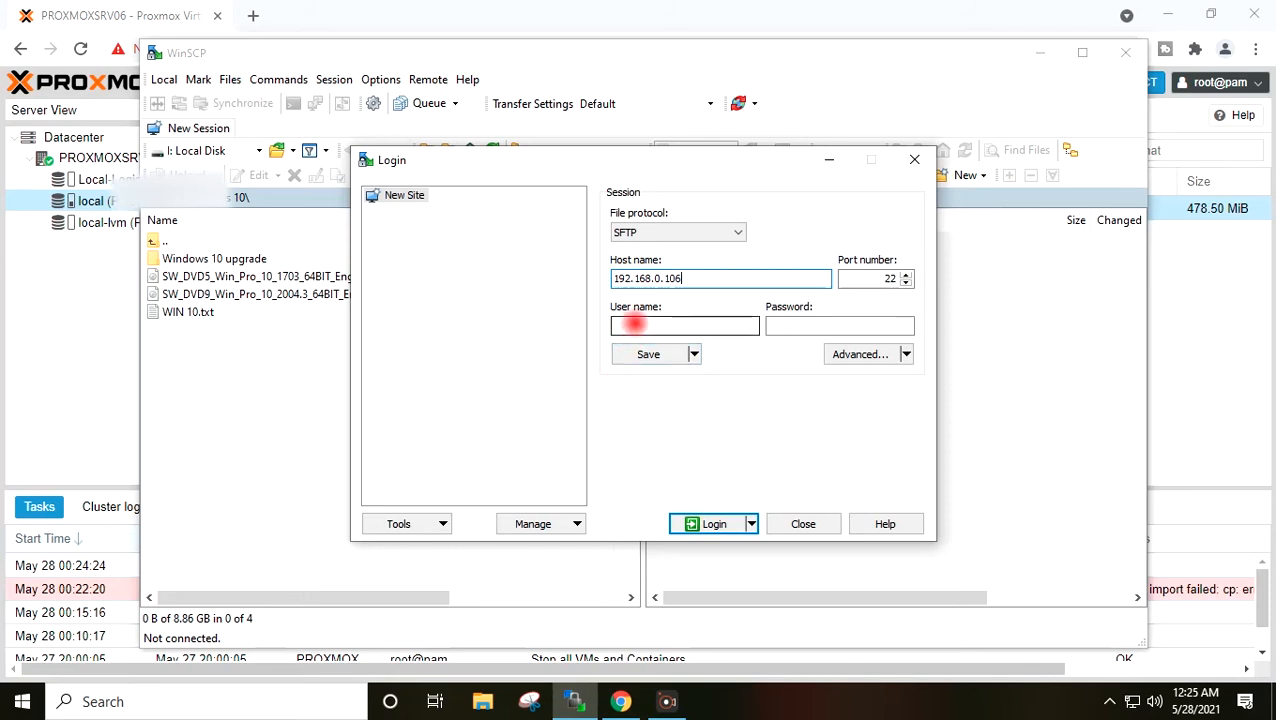
left_click(634, 323)
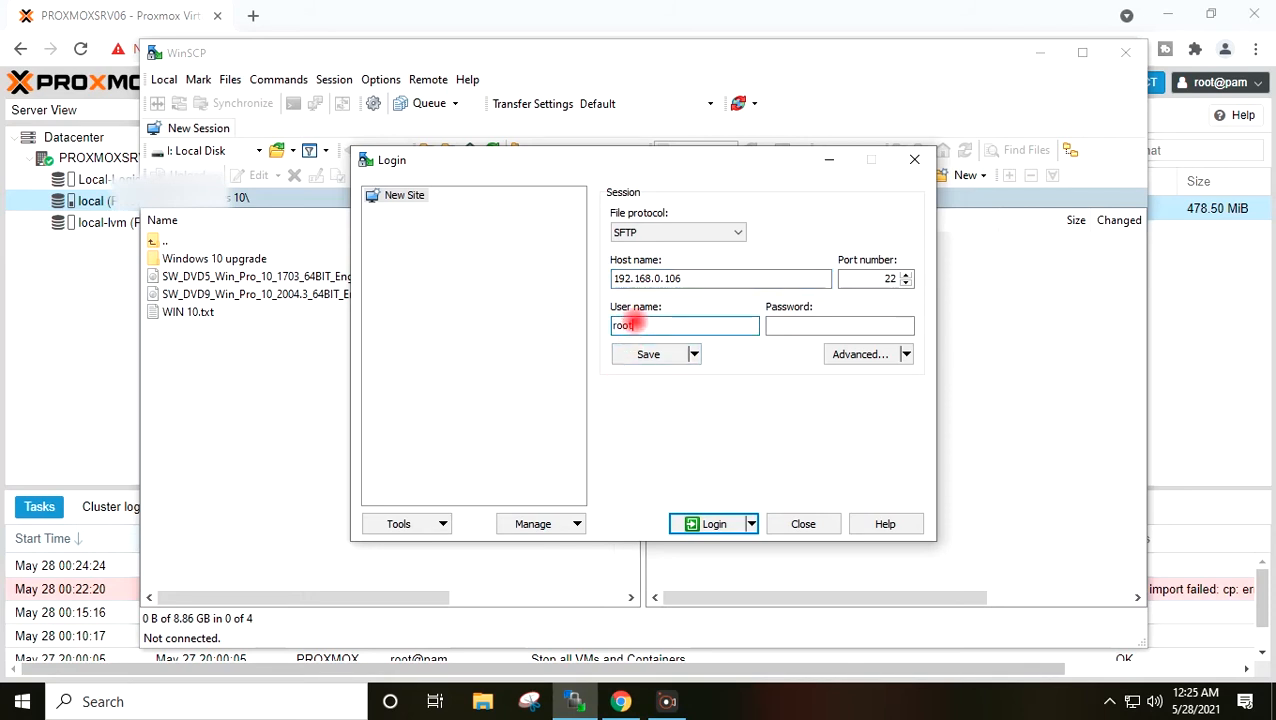
key("Tab")
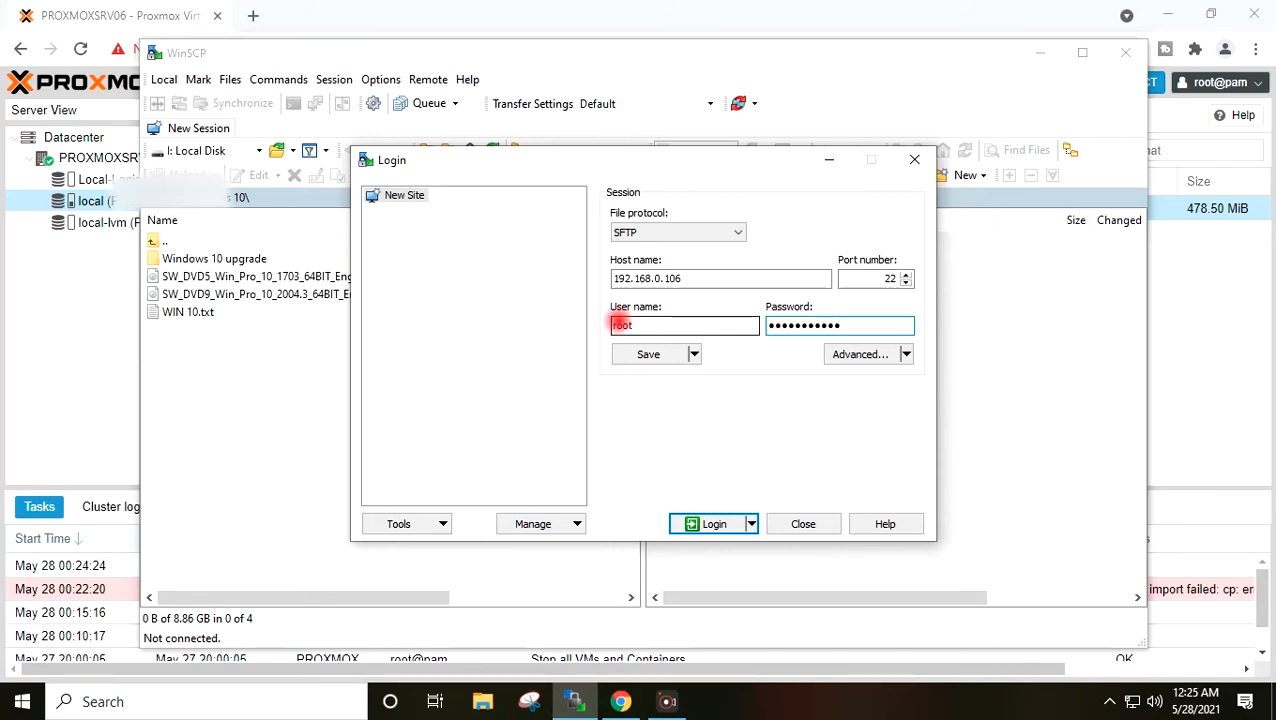
left_click(712, 524)
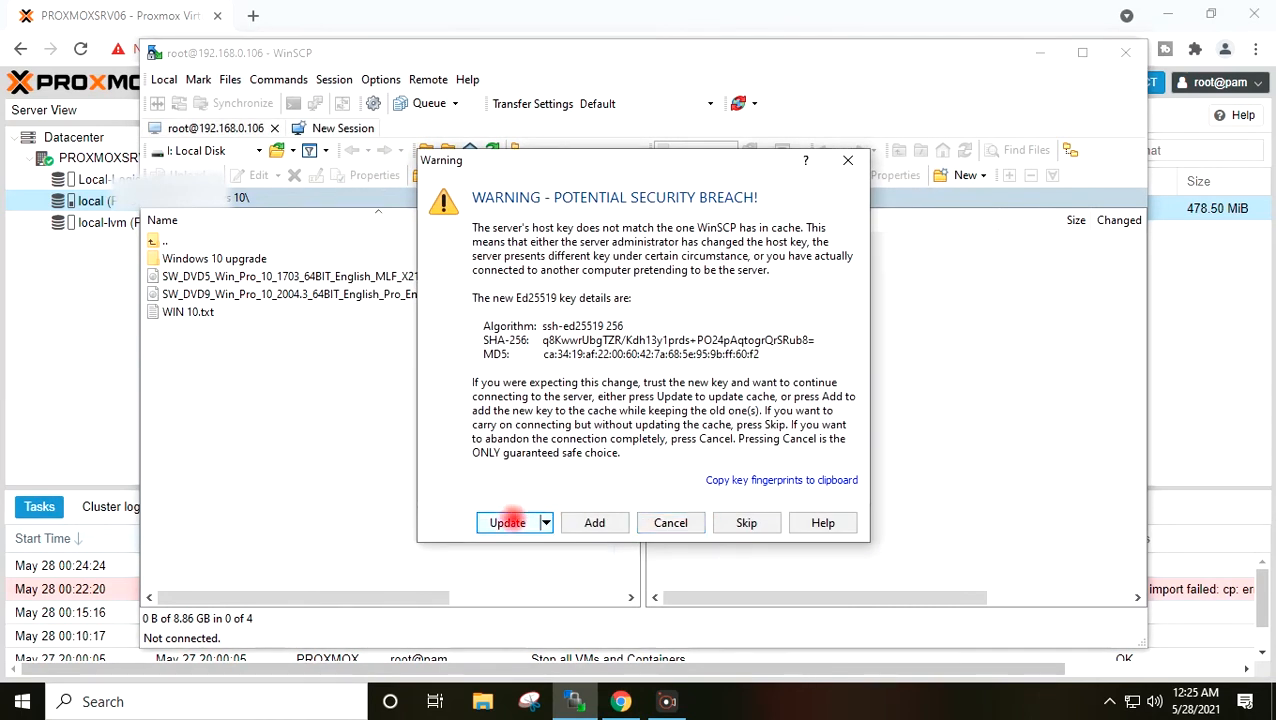
left_click(507, 522)
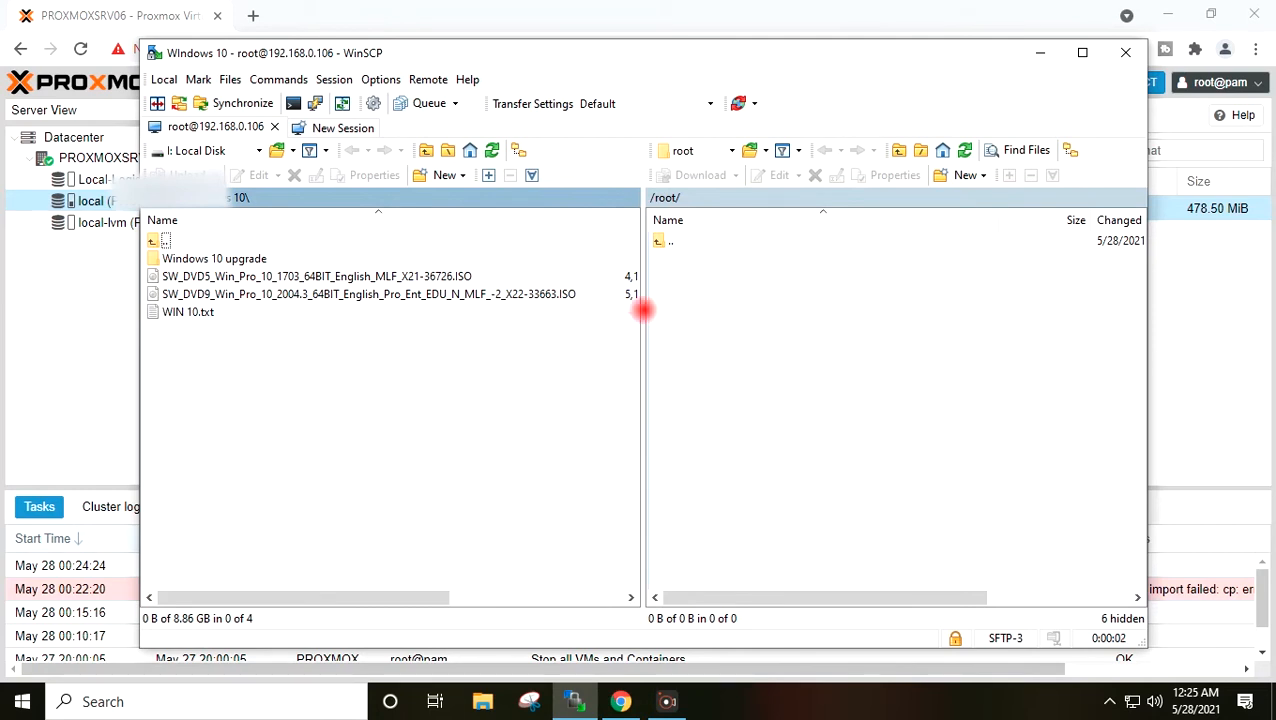
- Show the local Desktop and move the remote pane to the filesystem root
left_click(256, 152)
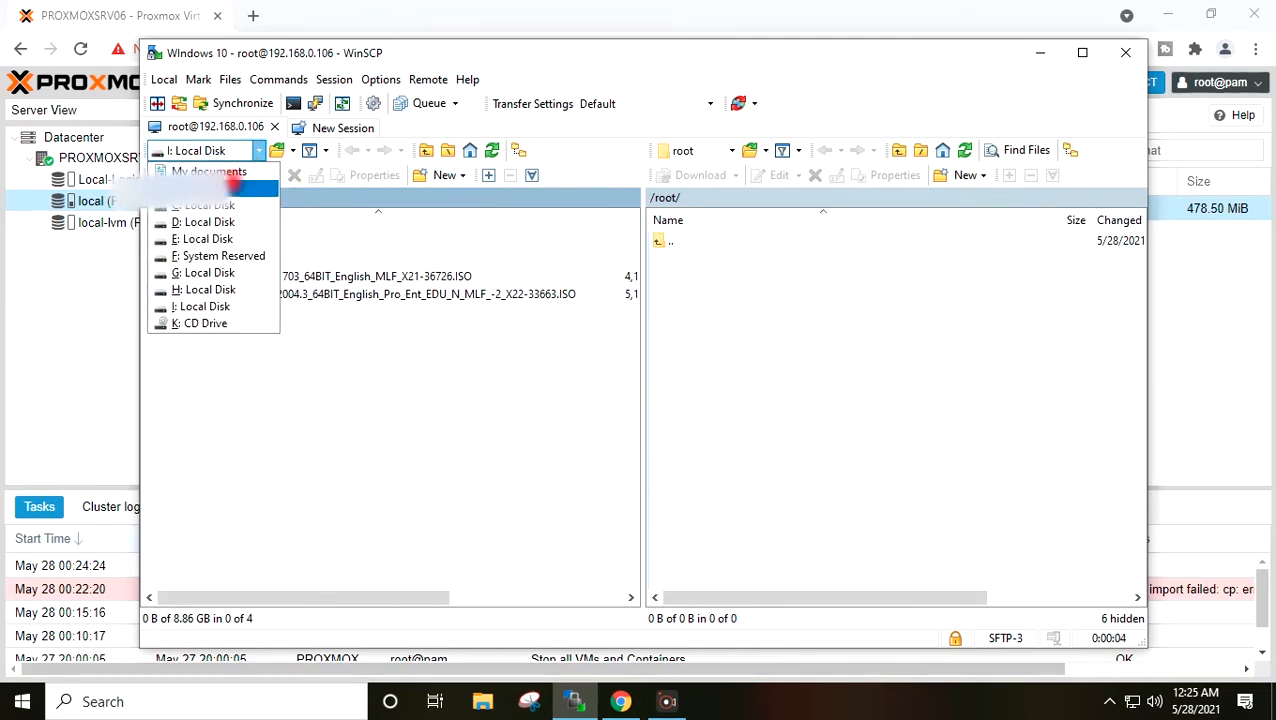
left_click(260, 188)
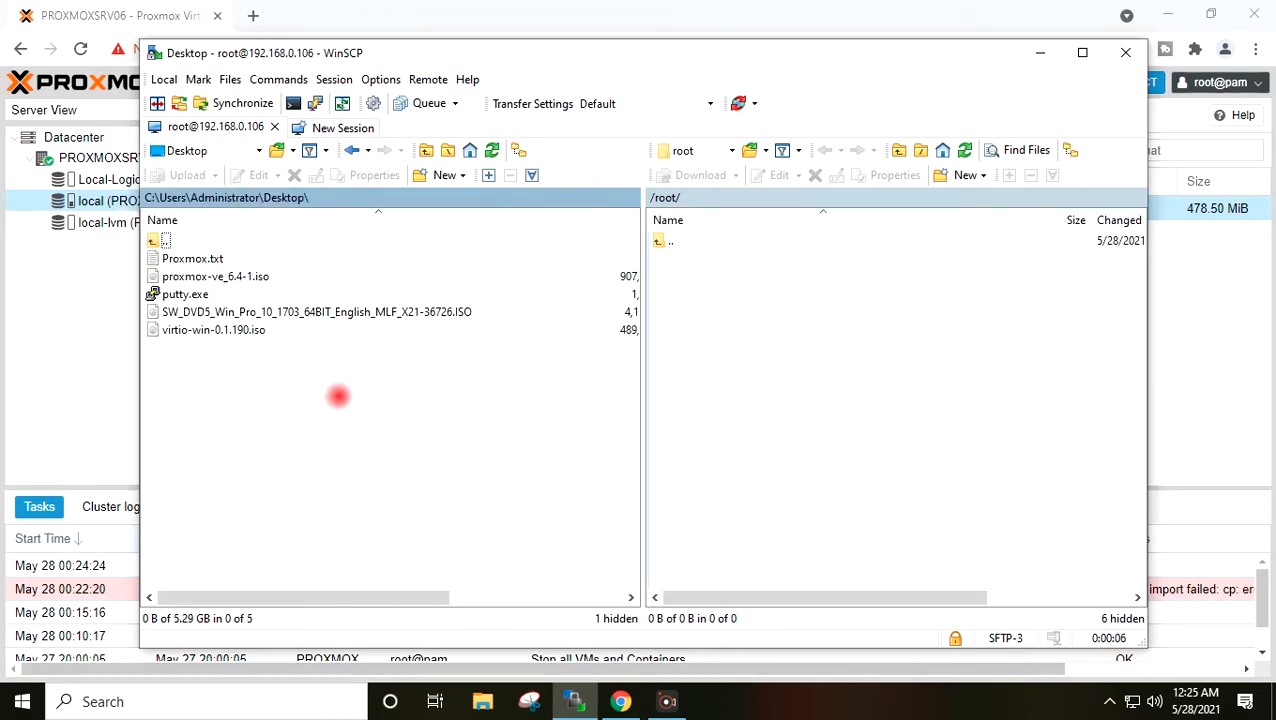
left_click(729, 150)
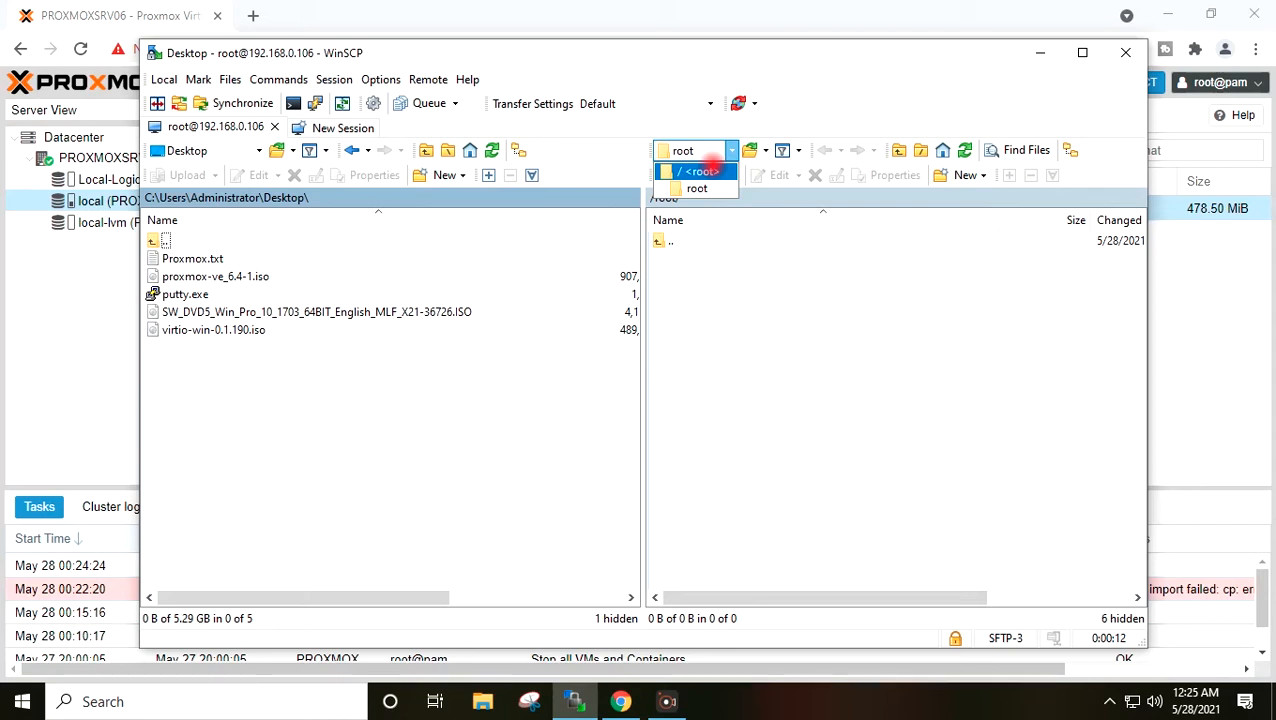
left_click(700, 171)
- Browse the remote pane to /var/lib/vz/template/iso, showing virtio-win-0.1.190.iso
double_click(692, 567)
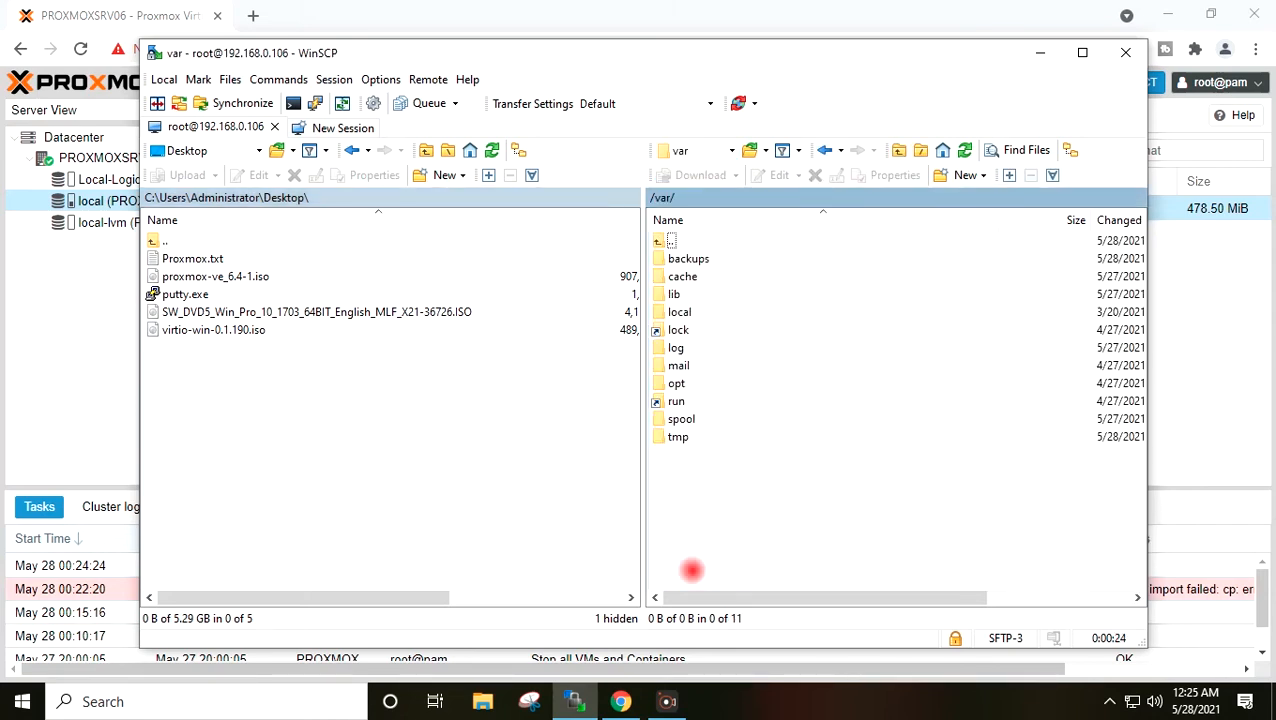
left_click(675, 293)
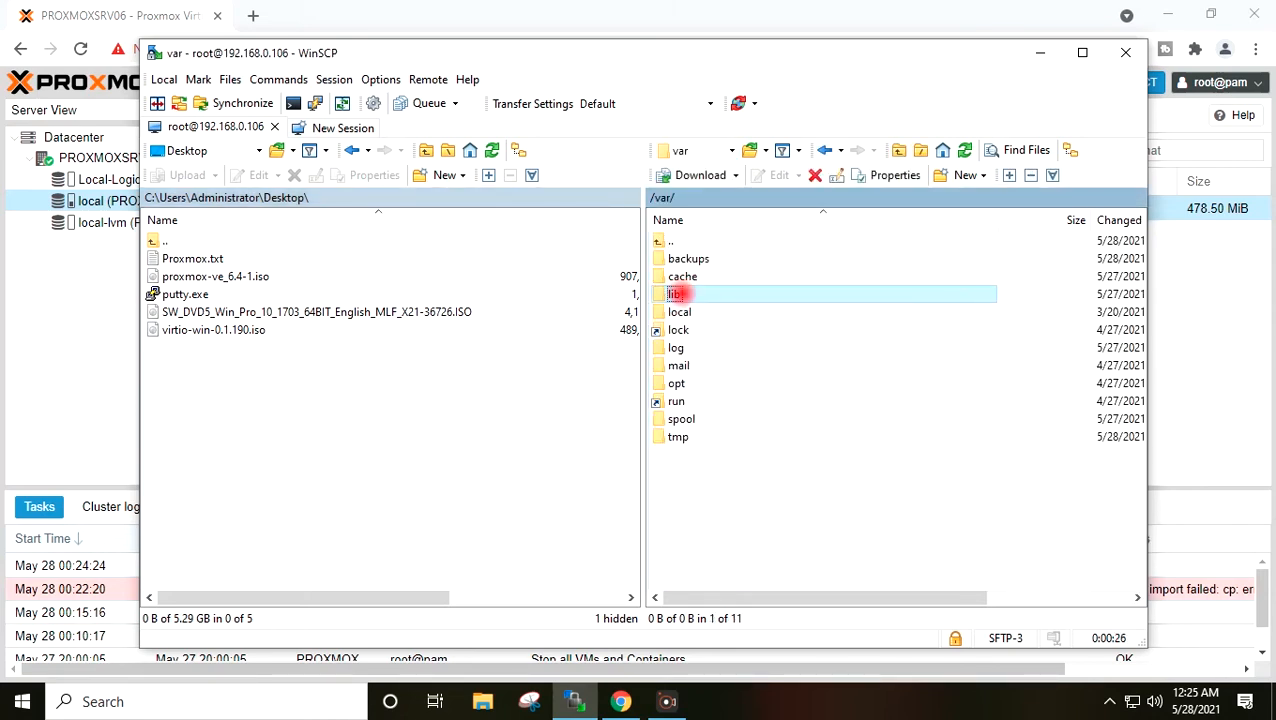
double_click(745, 295)
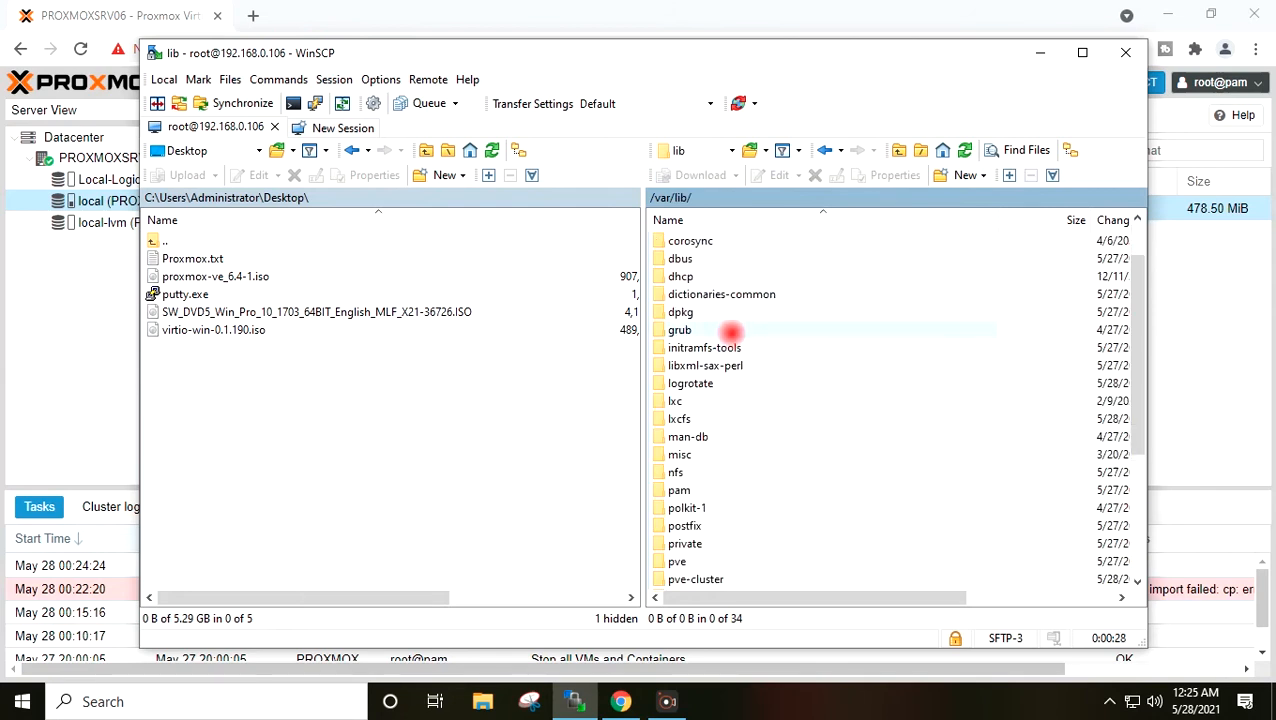
scroll(731, 331, "down", 5)
double_click(677, 573)
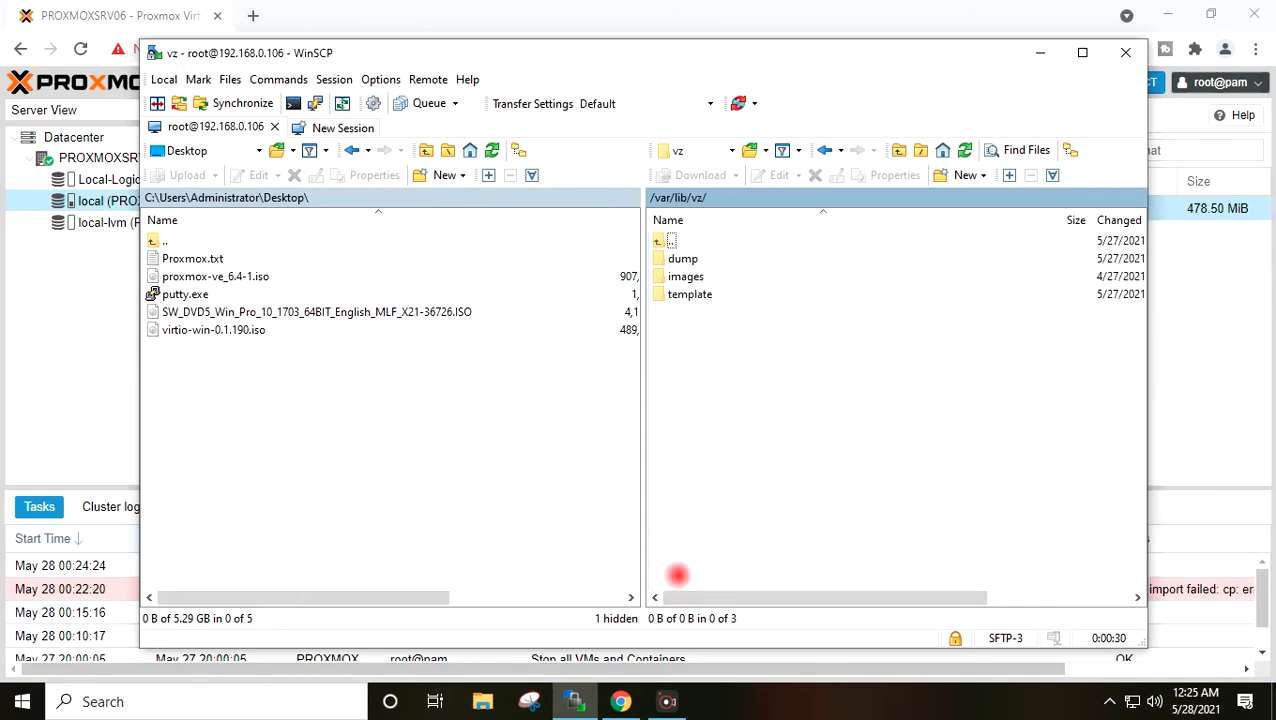
double_click(684, 276)
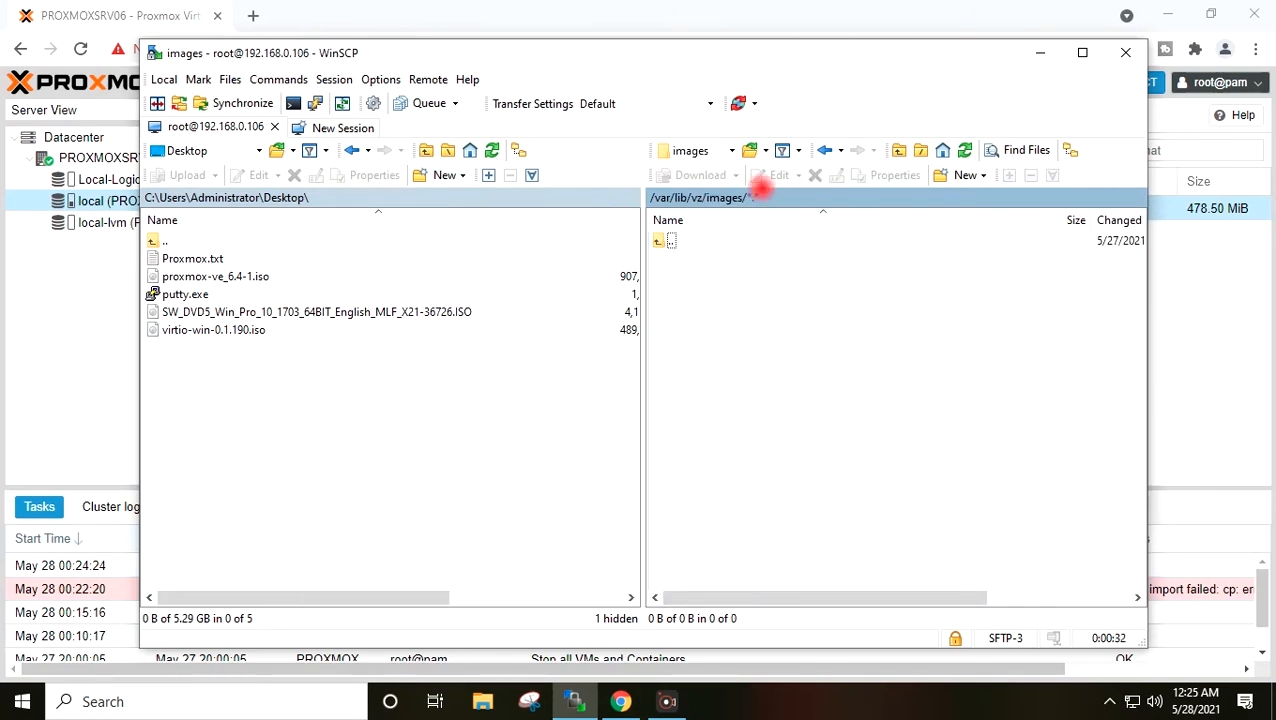
left_click(898, 150)
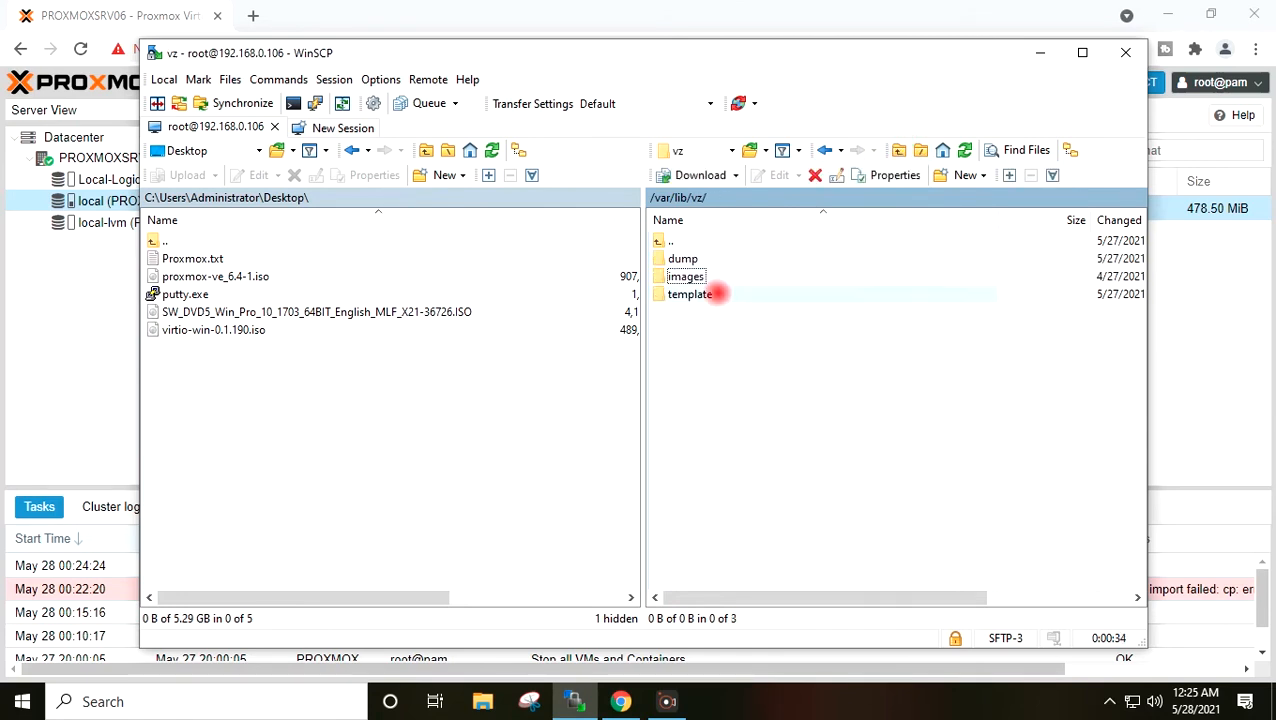
double_click(690, 294)
double_click(678, 276)
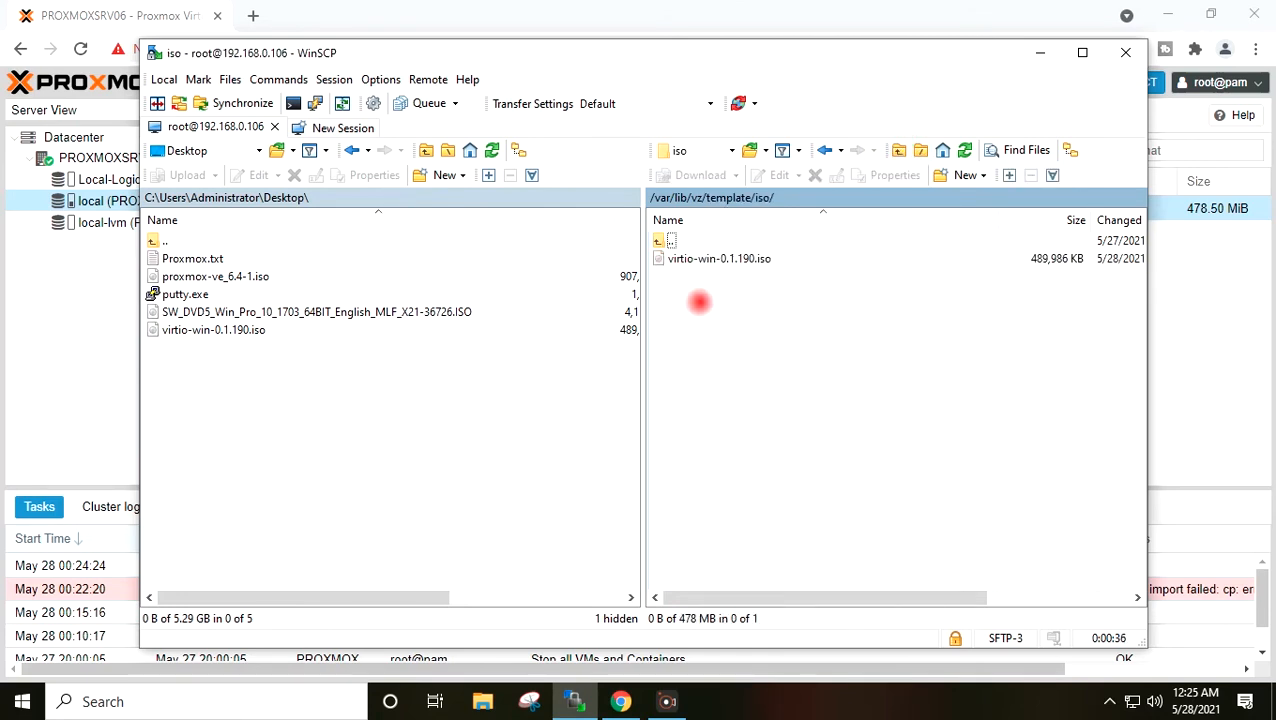
- Copy the 4,148,738 KB Windows 10 Pro 1703 ISO into the server's iso folder, then minimize WinSCP
left_click(319, 311)
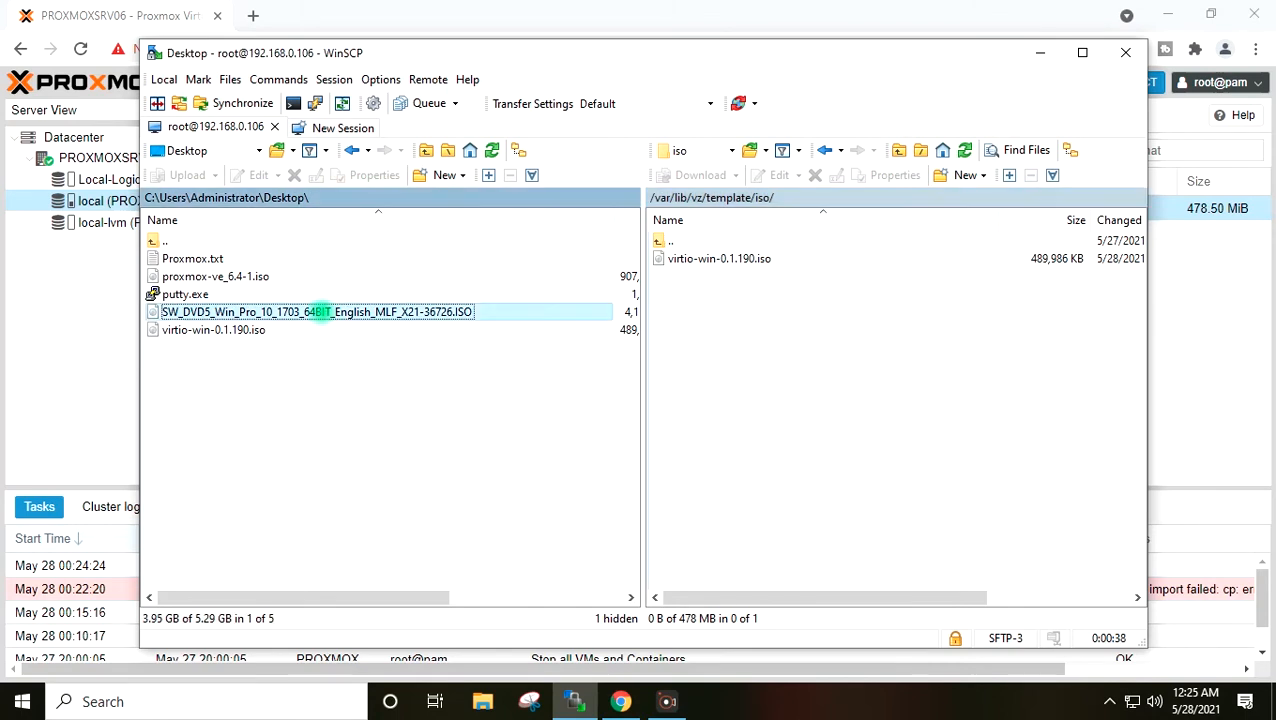
left_click_drag(319, 311, 757, 385)
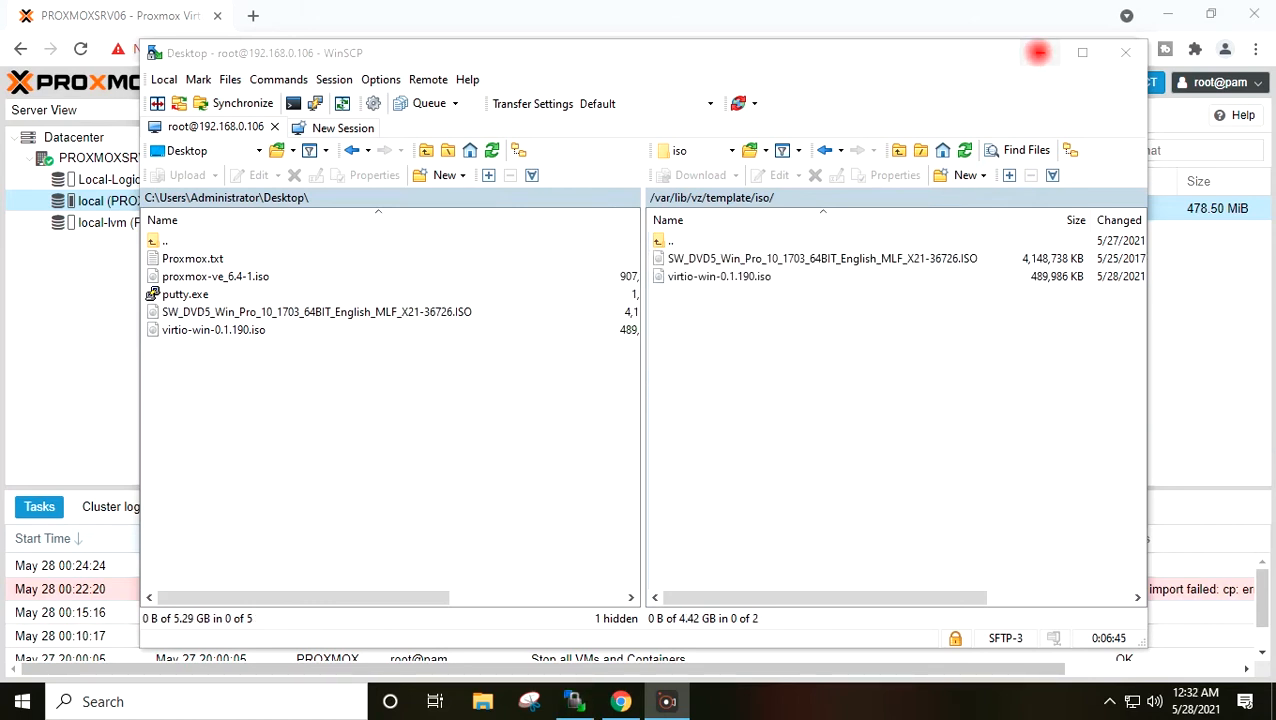
left_click(1039, 51)
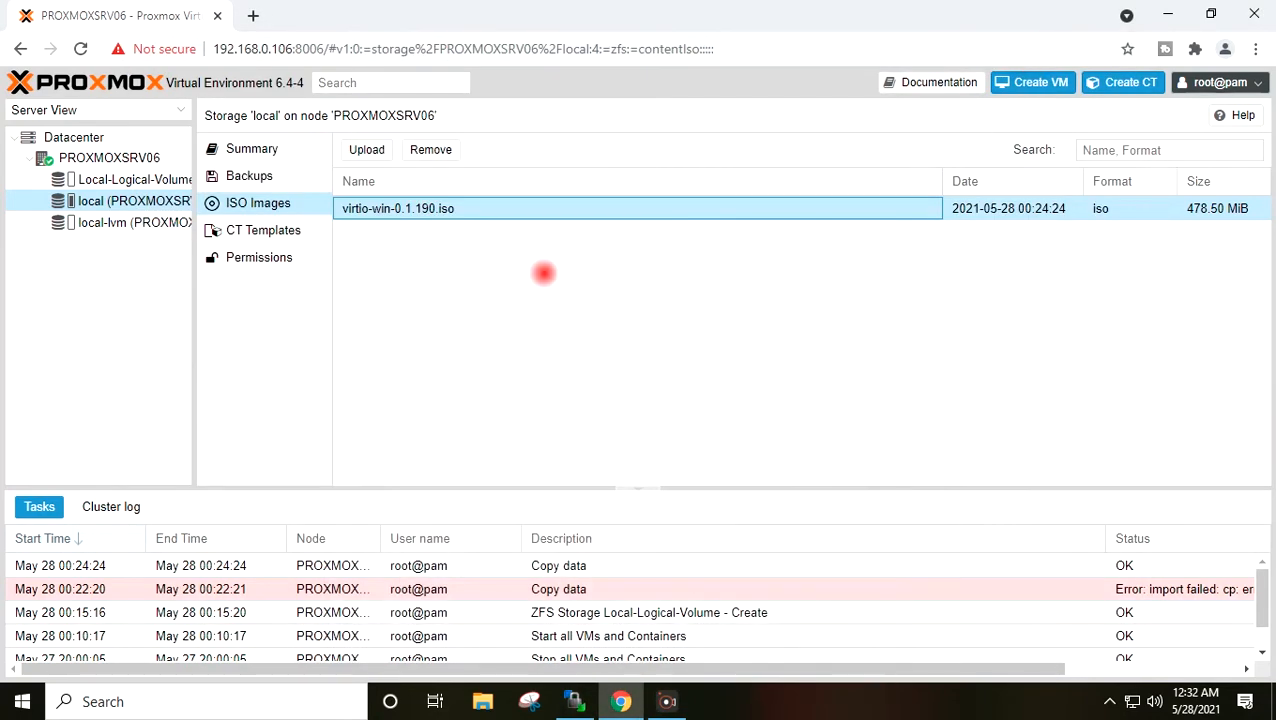
- Confirm the 3.96 GiB Windows 10 ISO in local storage, then view PROXMOXSRV06's Local-Logical-Volume pool
left_click(111, 158)
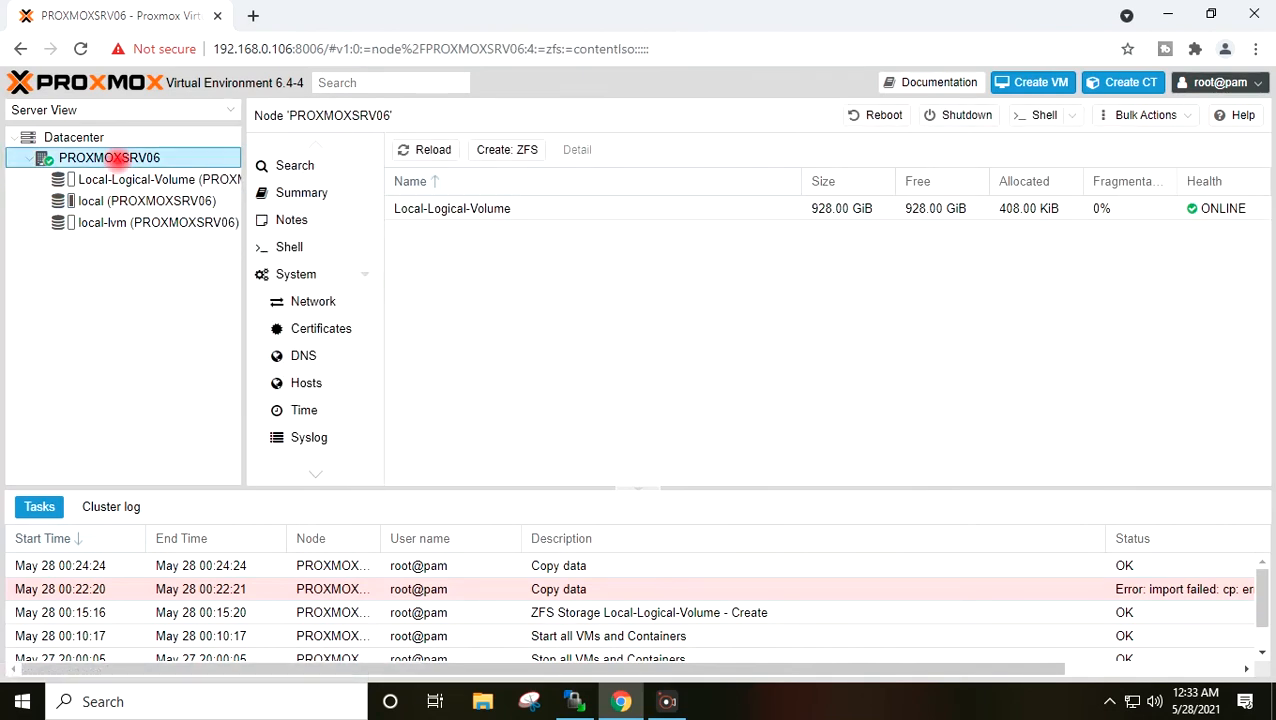
left_click(114, 202)
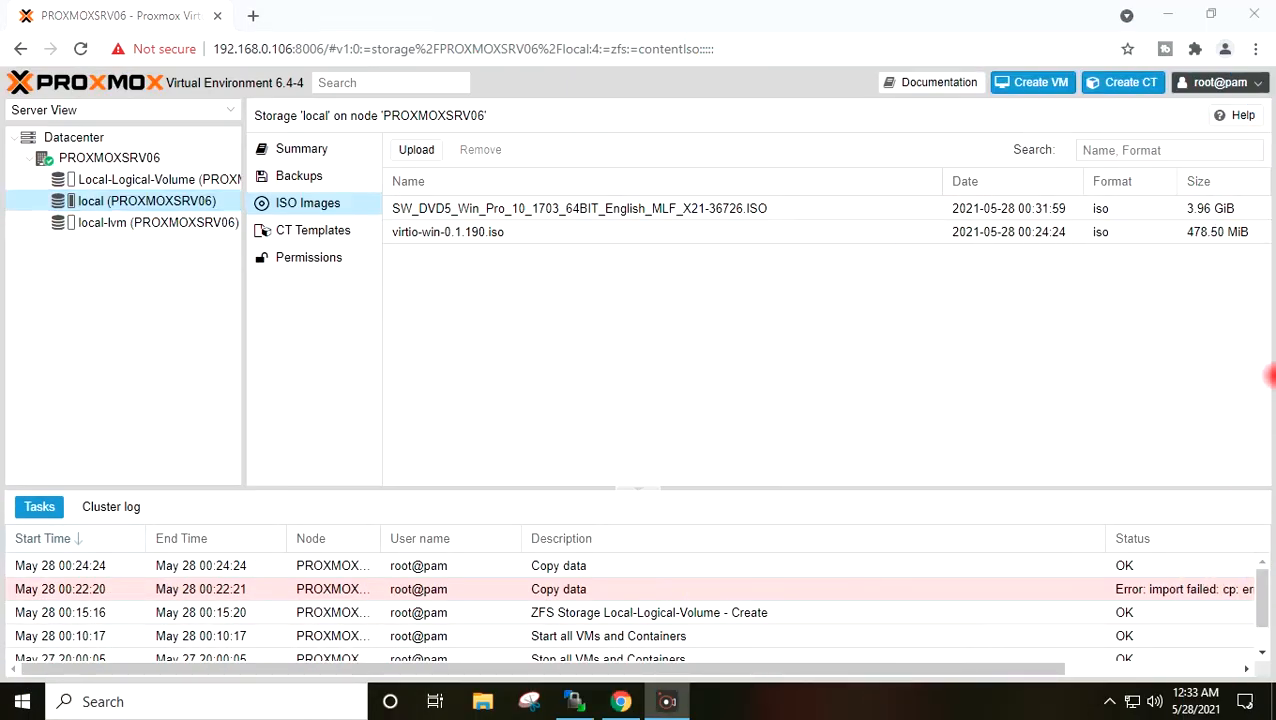
left_click(140, 152)
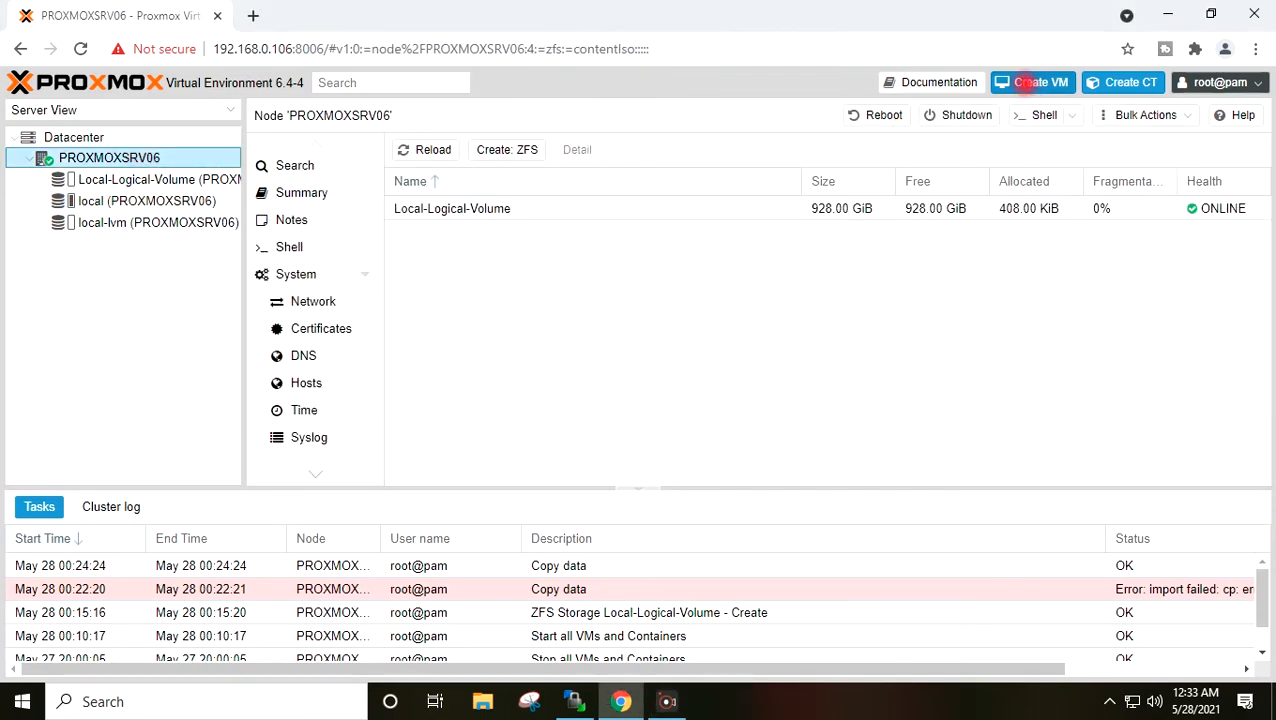
- Begin a new VM named WIN10VM, keep VM ID 100, and move to the OS page
left_click(1025, 82)
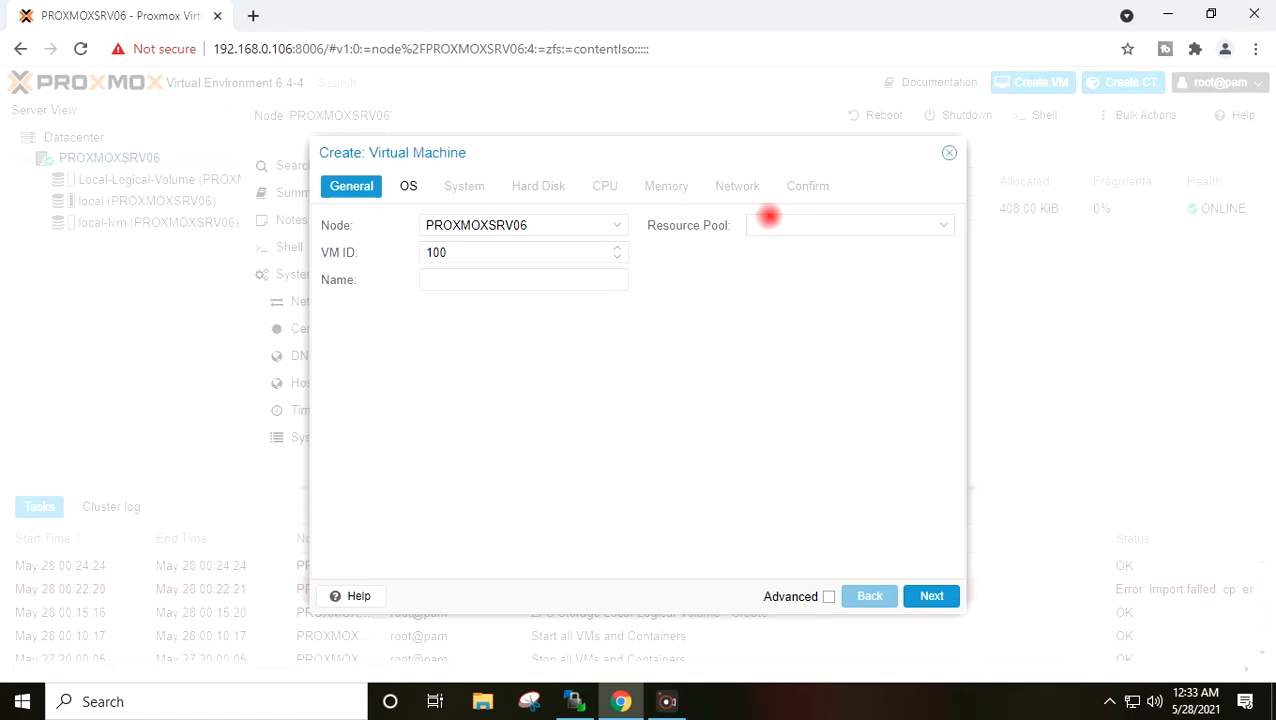
left_click(476, 251)
left_click(484, 278)
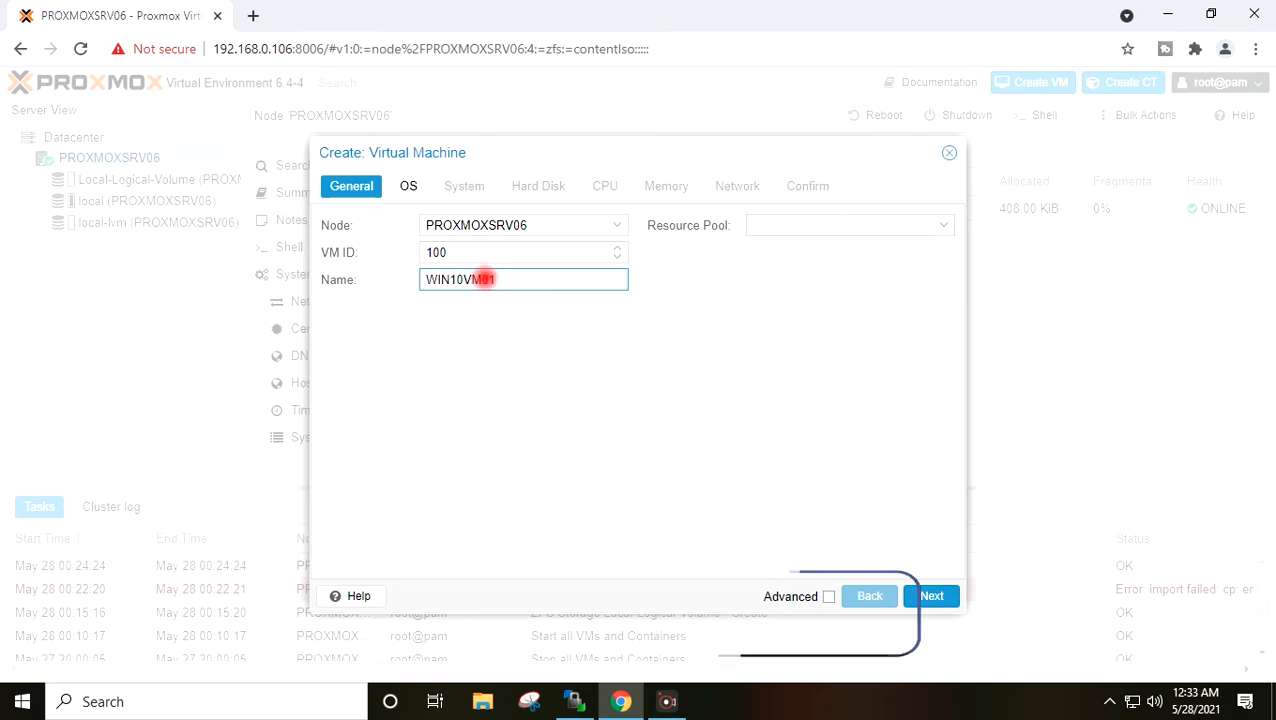
key("BackSpace")
key("BackSpace")
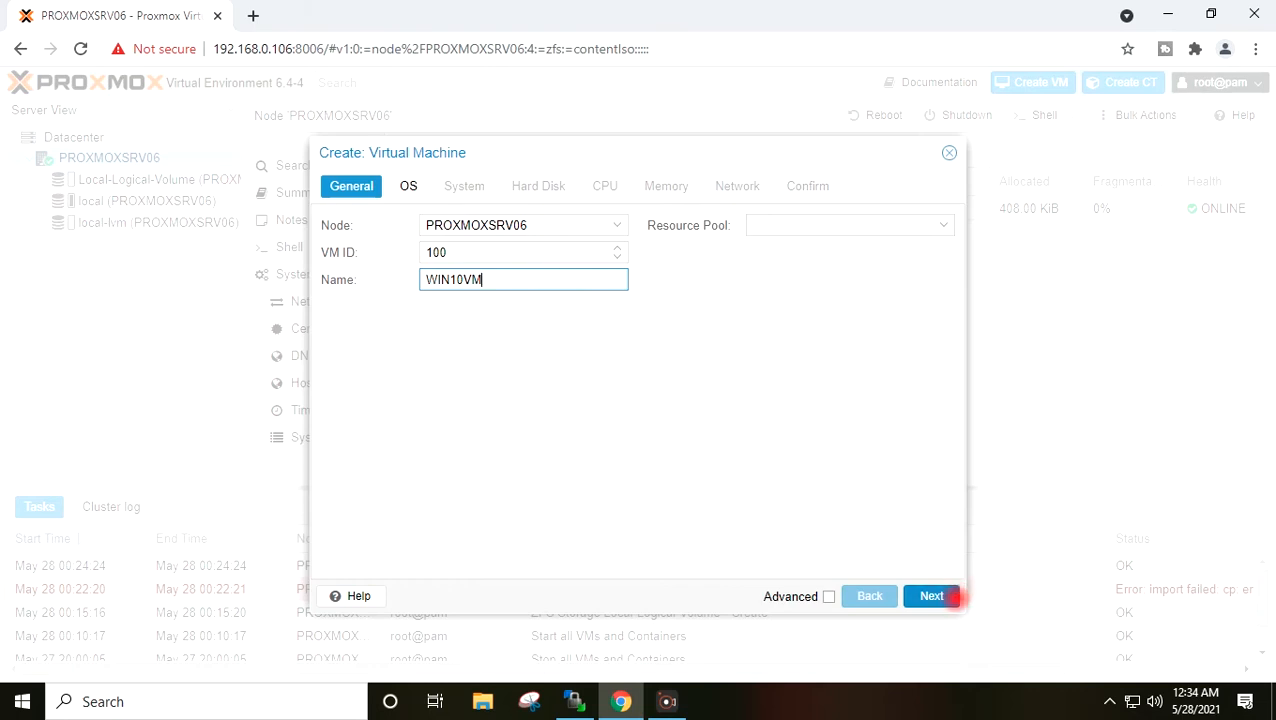
left_click(953, 596)
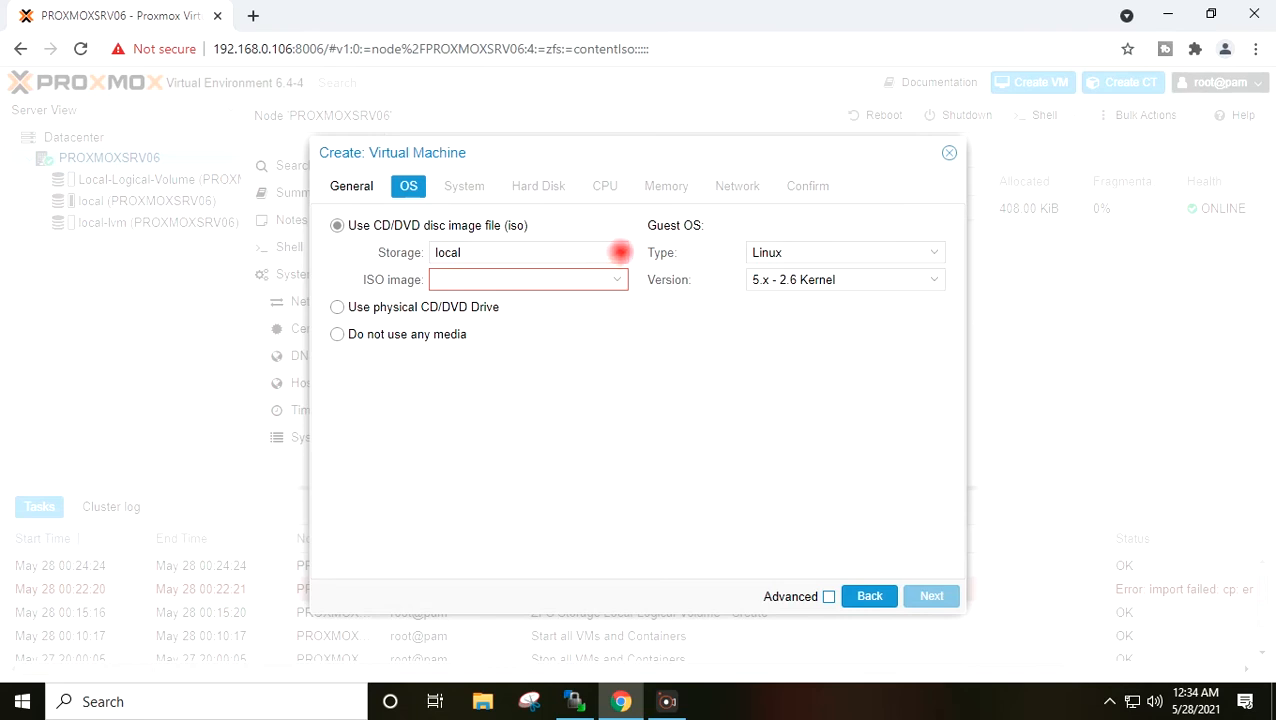
- Set the guest OS to Microsoft Windows, version 10/2016/2019
left_click(931, 251)
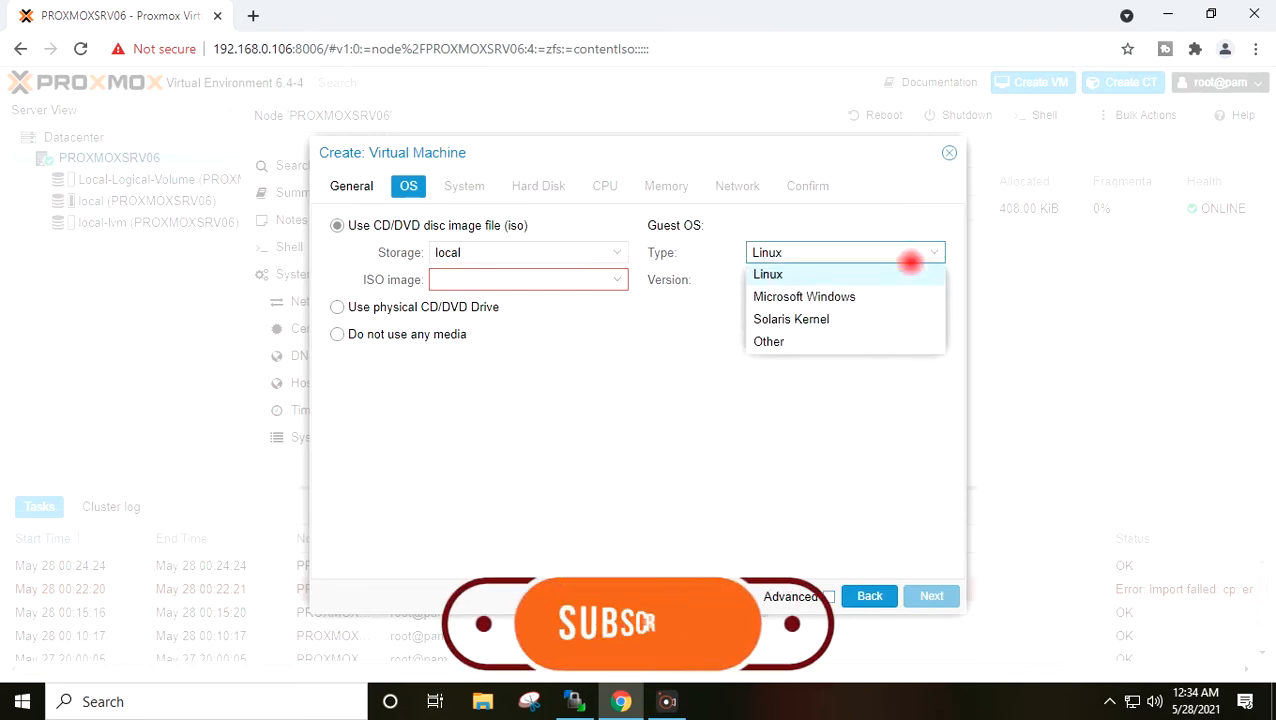
left_click(891, 296)
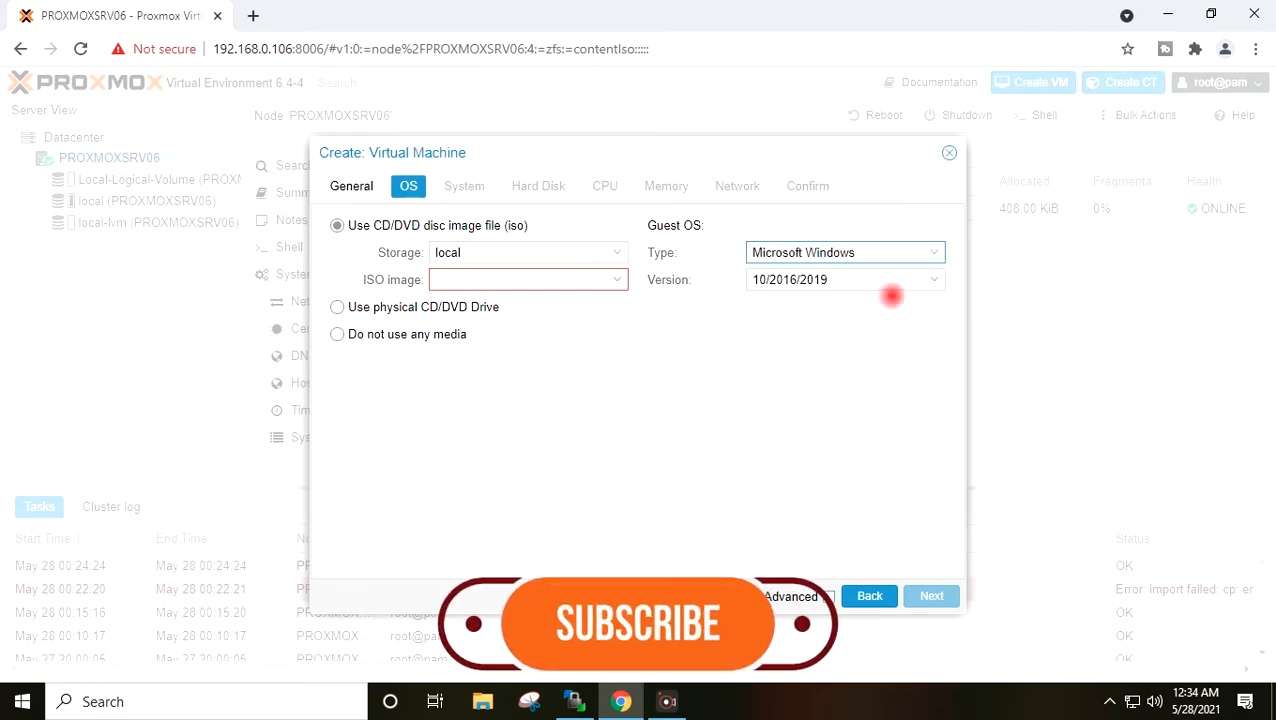
left_click(931, 279)
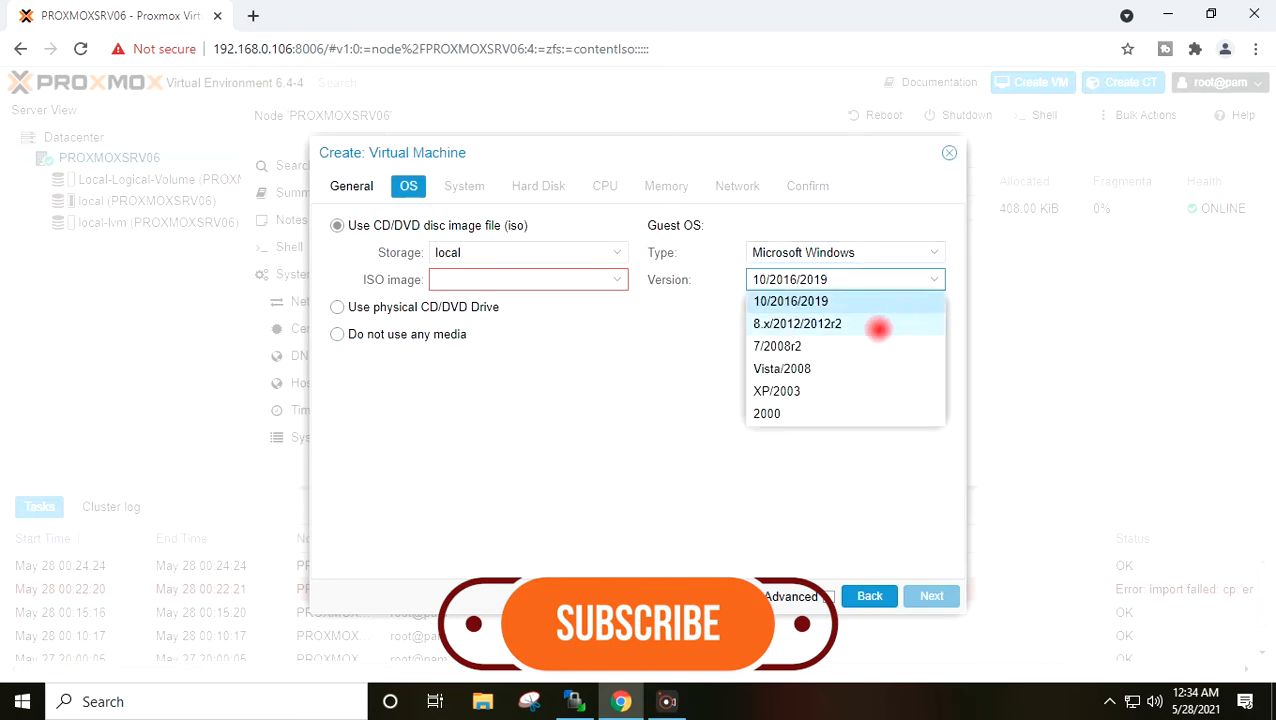
left_click(833, 301)
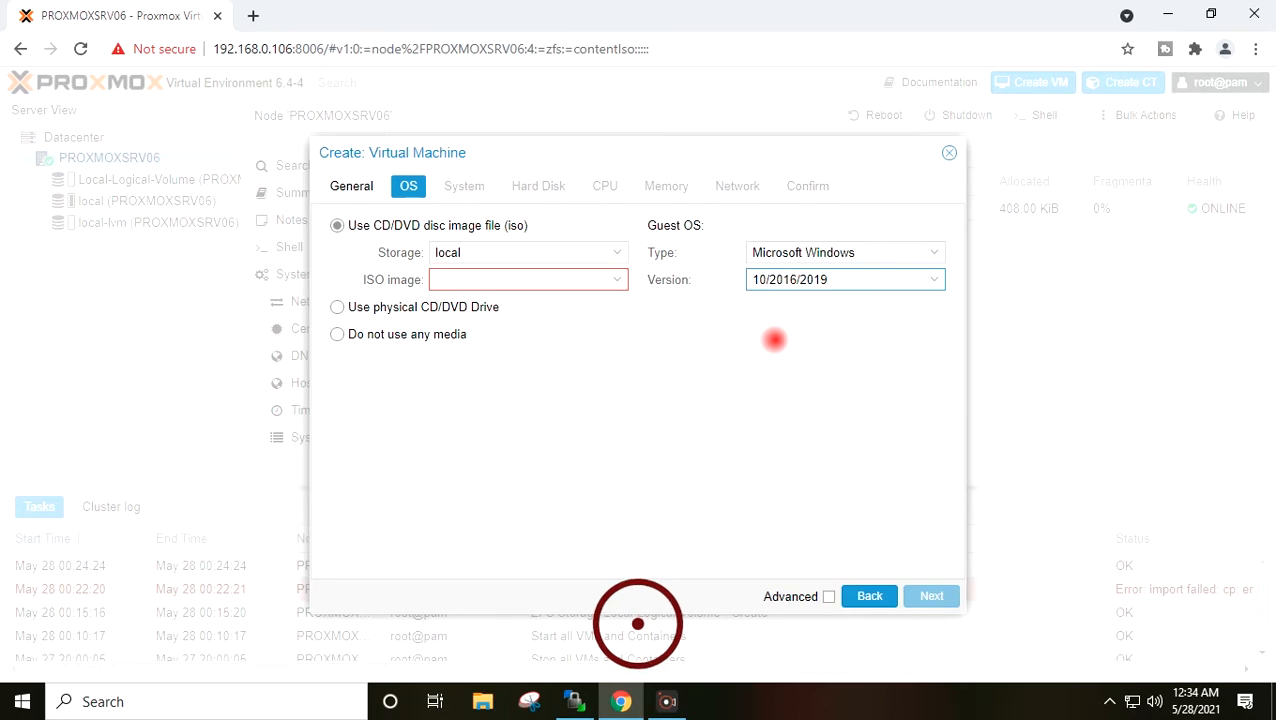
- Choose the Win Pro 10 ISO from local storage and continue to System settings
left_click(620, 252)
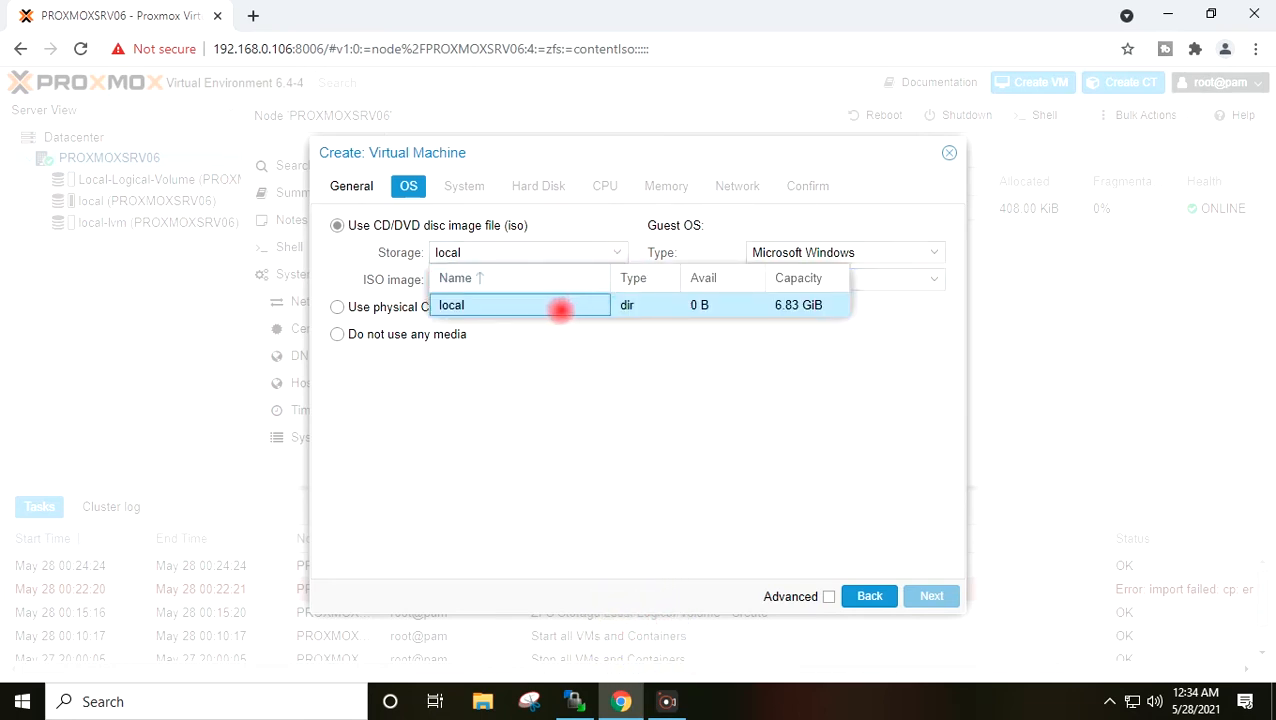
left_click(362, 256)
left_click(360, 254)
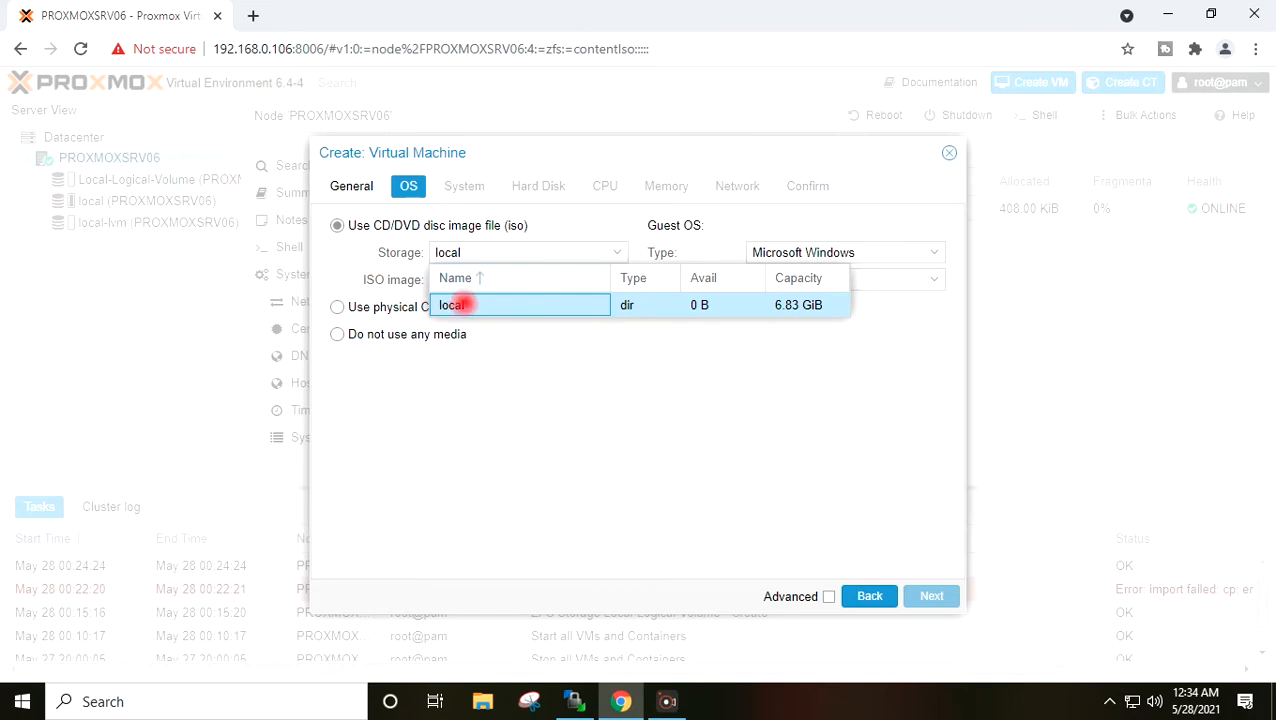
left_click(462, 305)
left_click(616, 279)
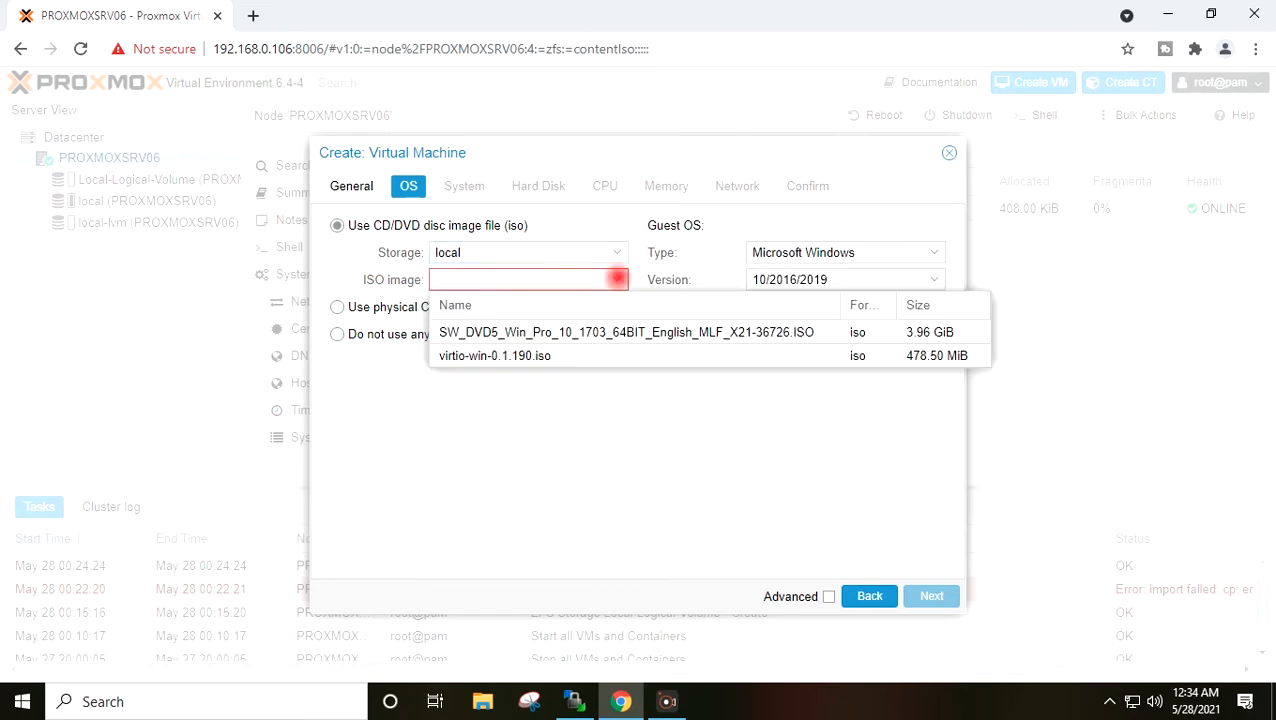
left_click(604, 332)
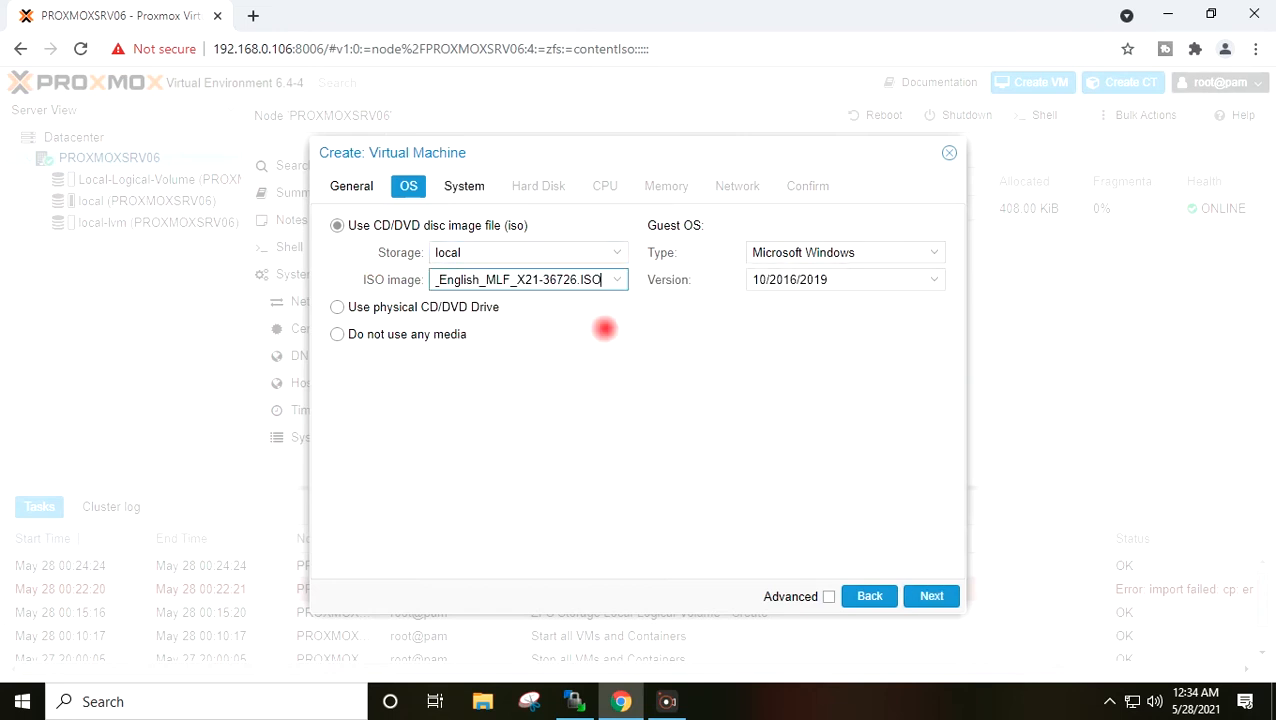
left_click(522, 423)
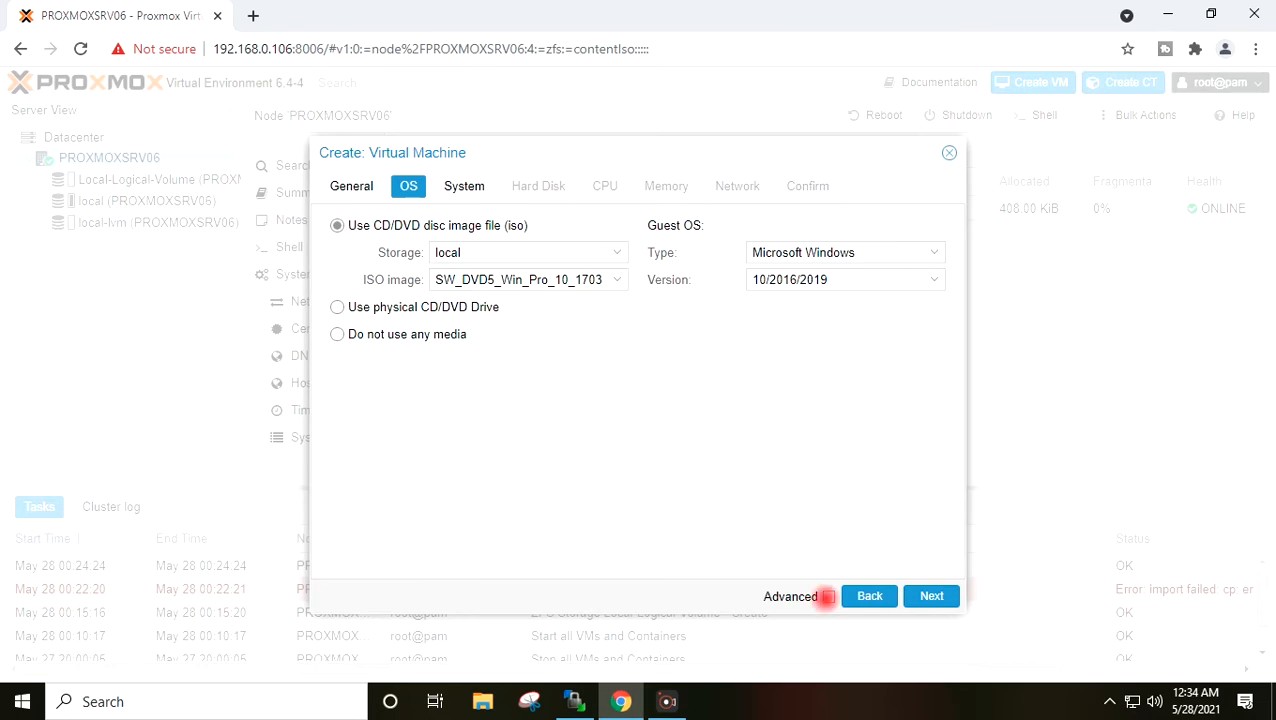
left_click(931, 596)
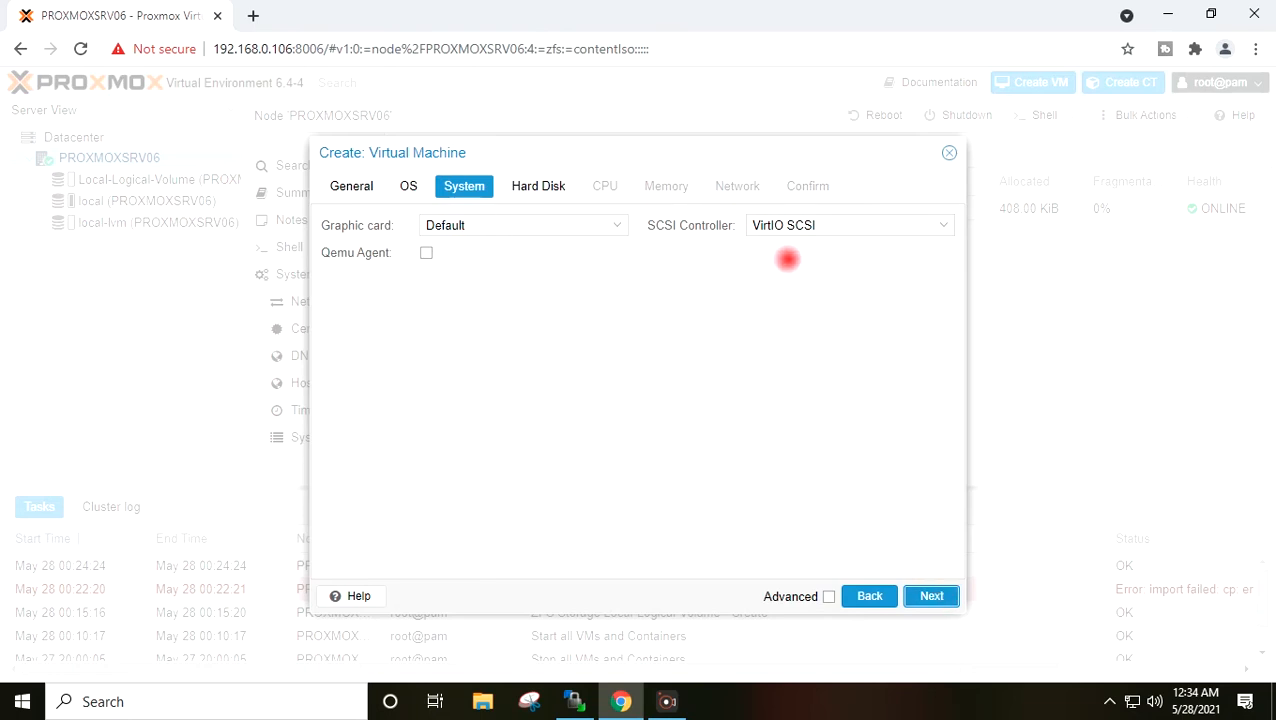
- Keep the VirtIO SCSI controller, enable Qemu Agent, and continue to Hard Disk
left_click(938, 226)
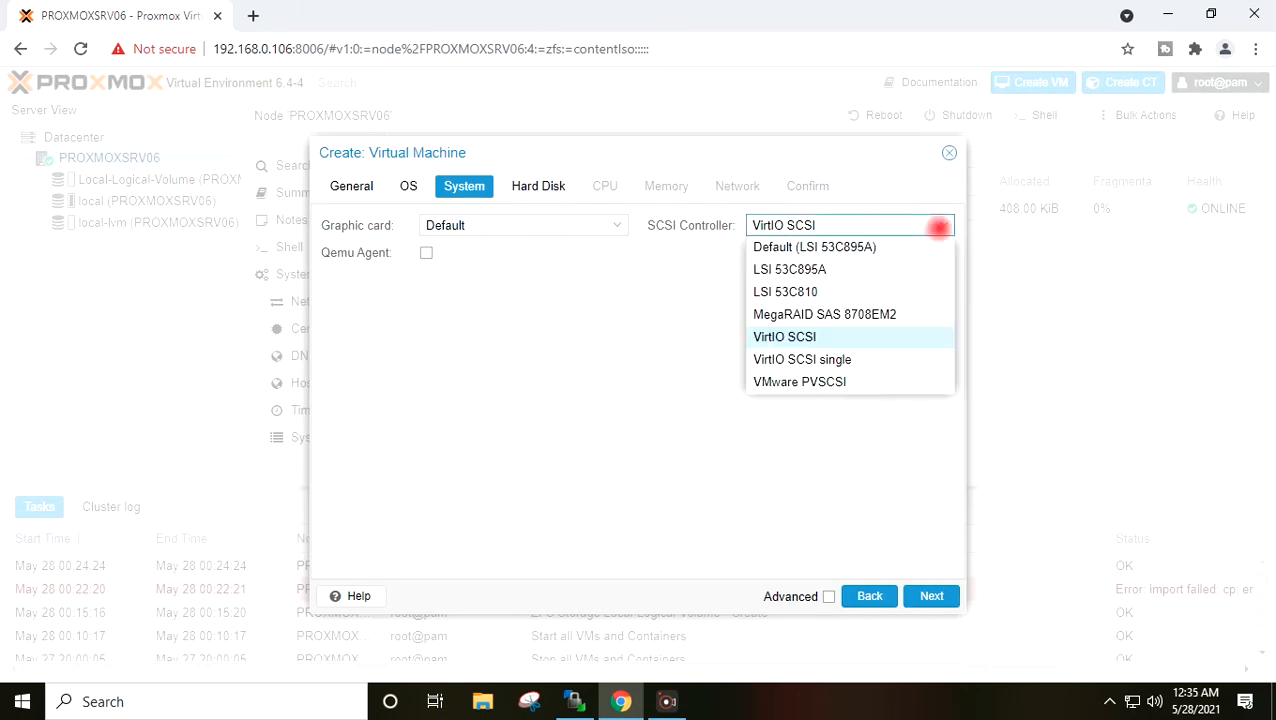
left_click(940, 226)
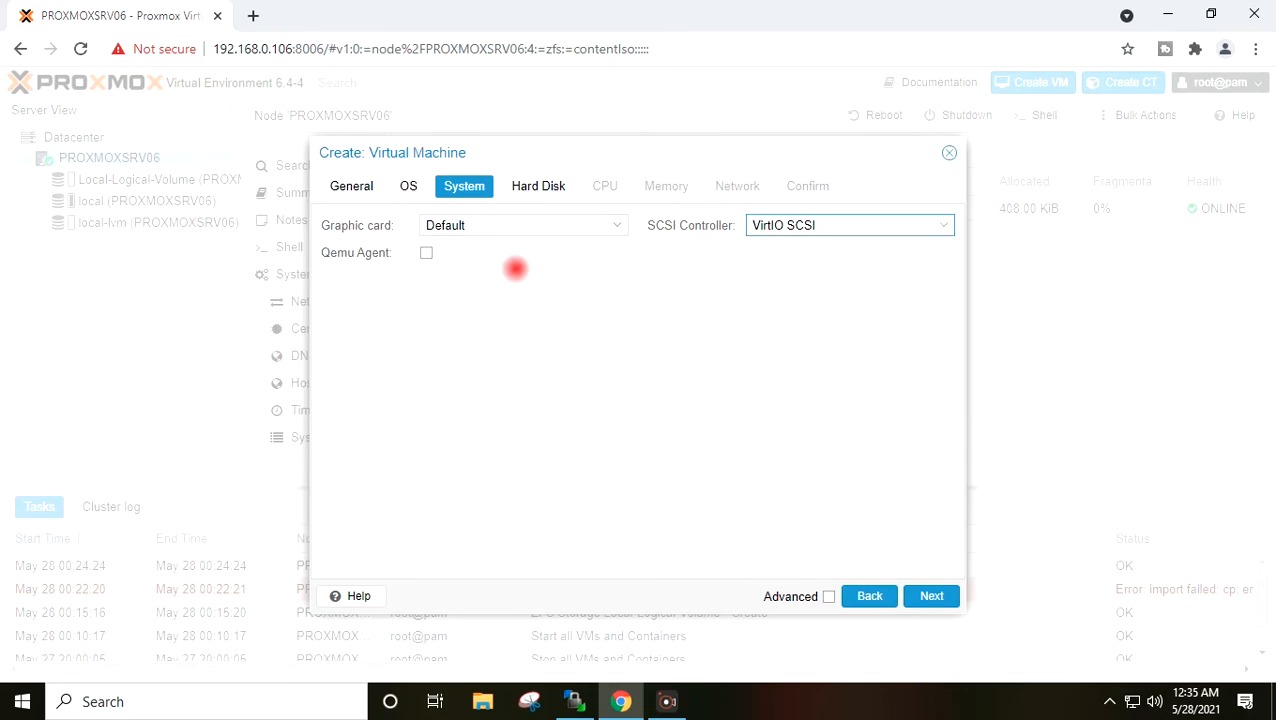
left_click(428, 254)
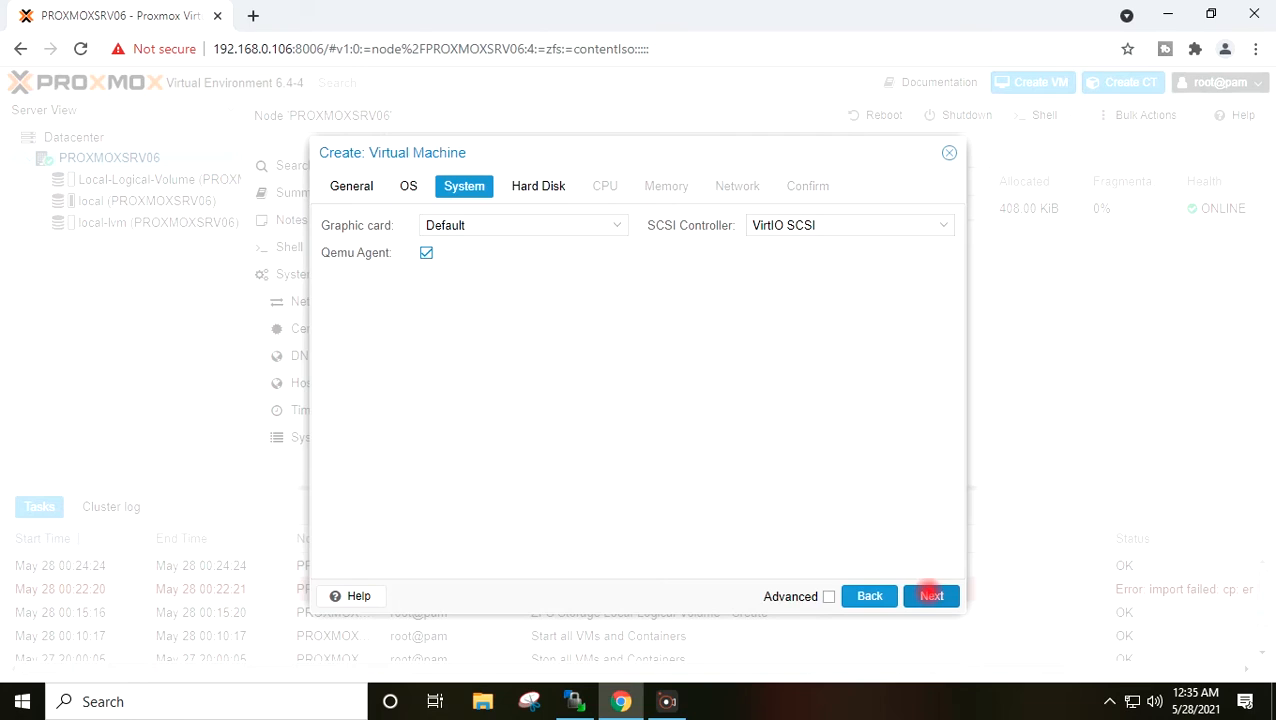
left_click(931, 596)
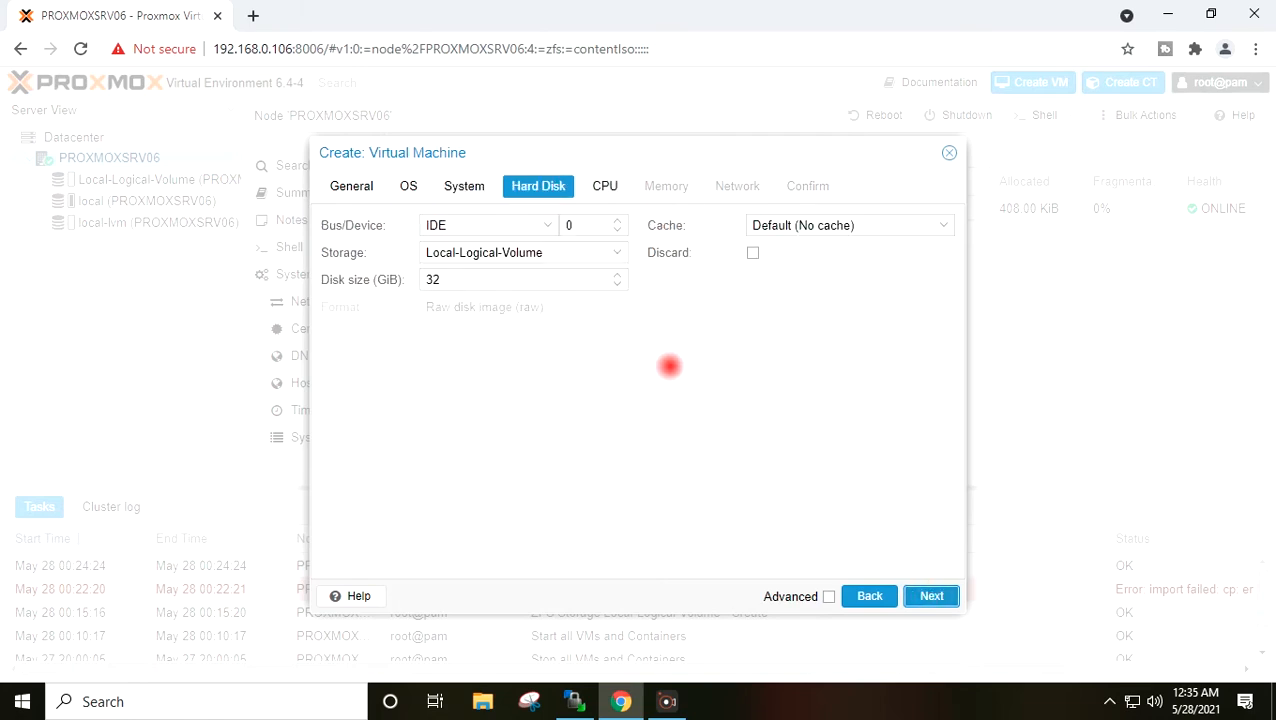
- Put the disk on the SCSI bus, size it to 40 GiB, and use Write back cache
left_click(547, 226)
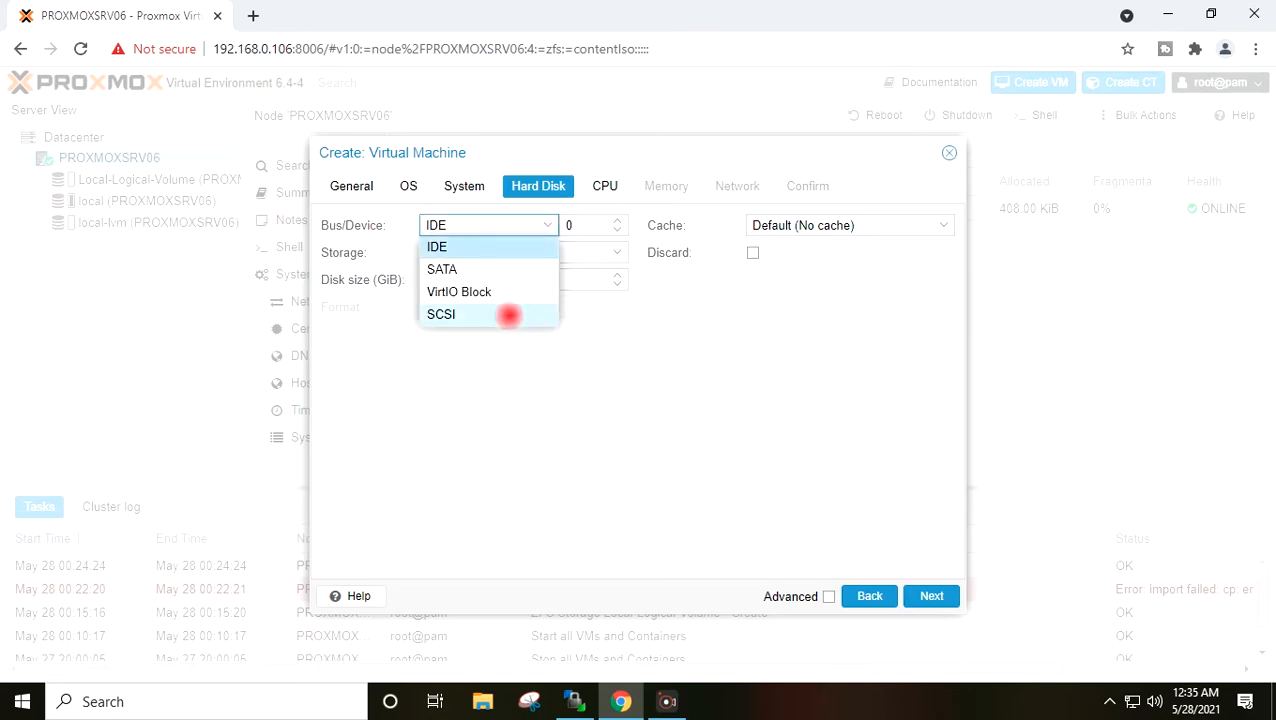
left_click(509, 315)
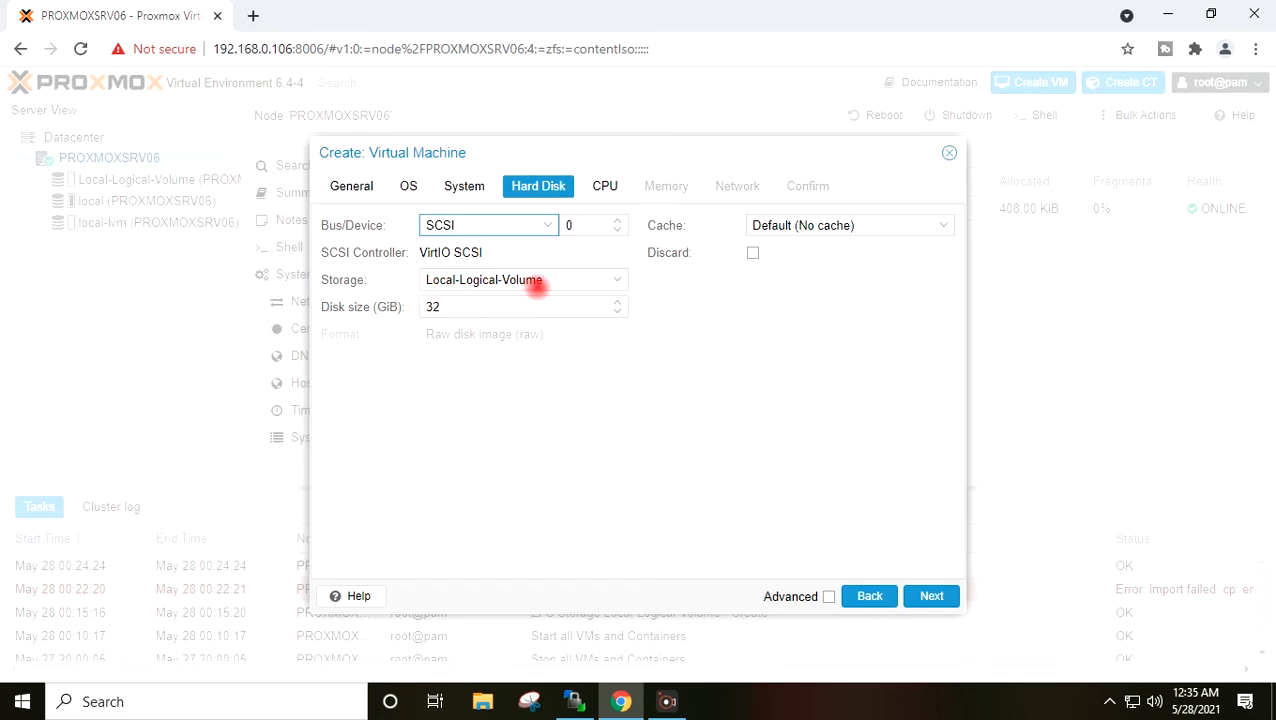
left_click_drag(460, 306, 410, 306)
type("30")
left_click(552, 428)
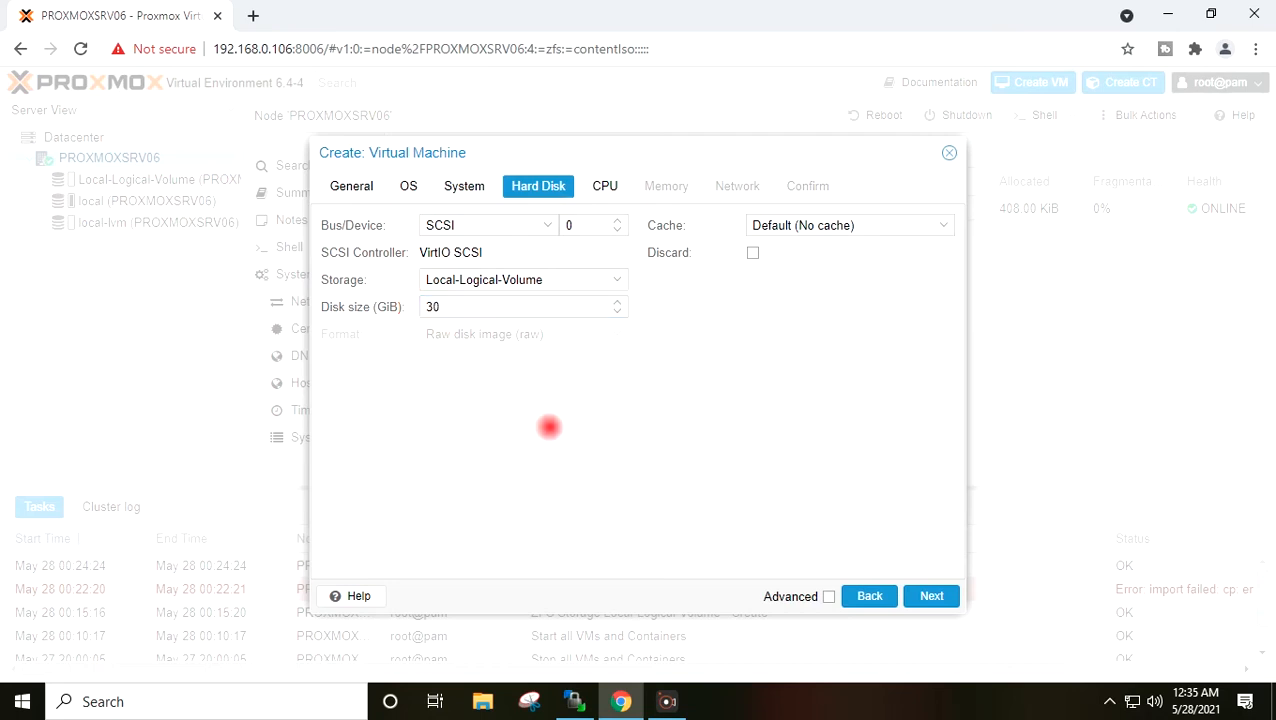
left_click_drag(438, 306, 411, 307)
left_click(516, 440)
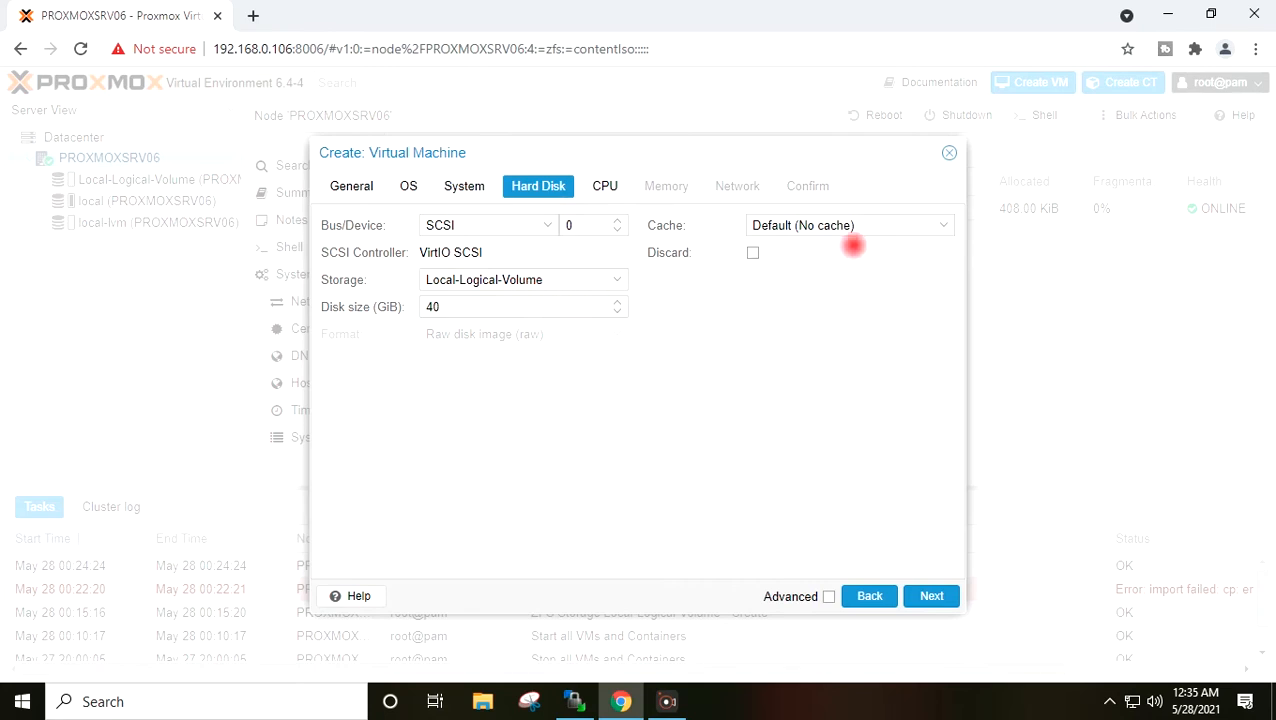
left_click(941, 225)
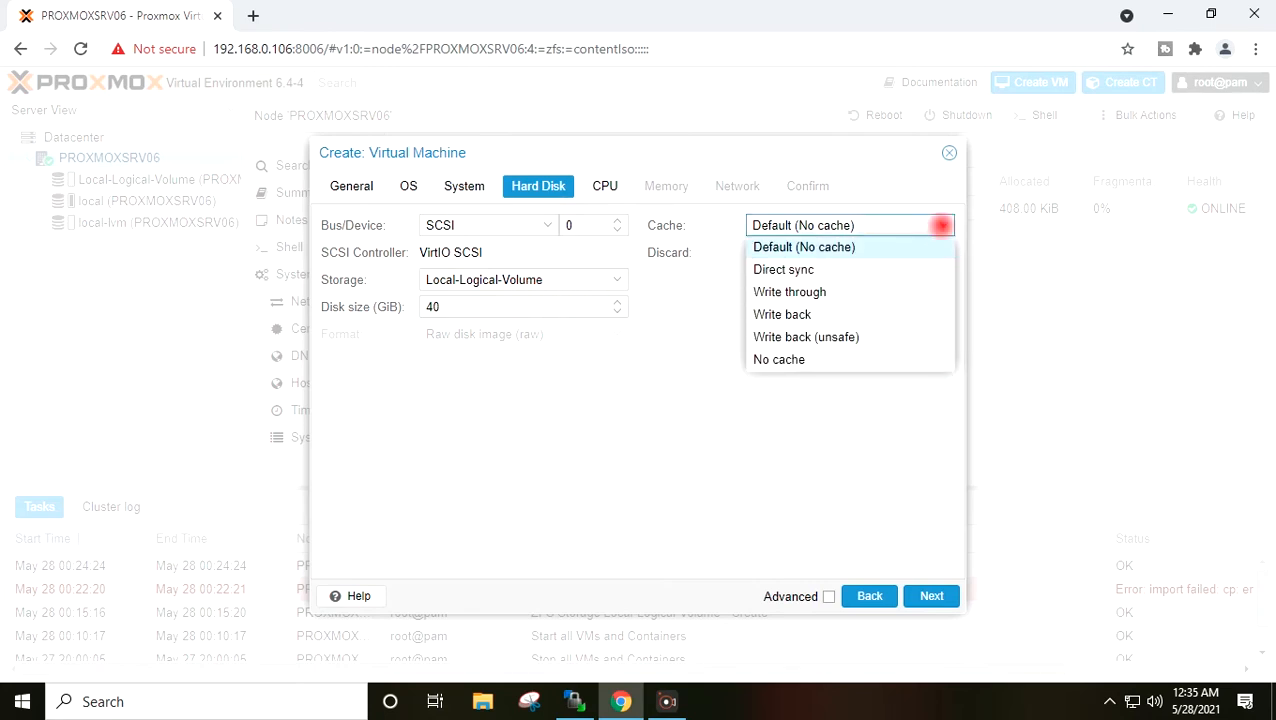
left_click(893, 307)
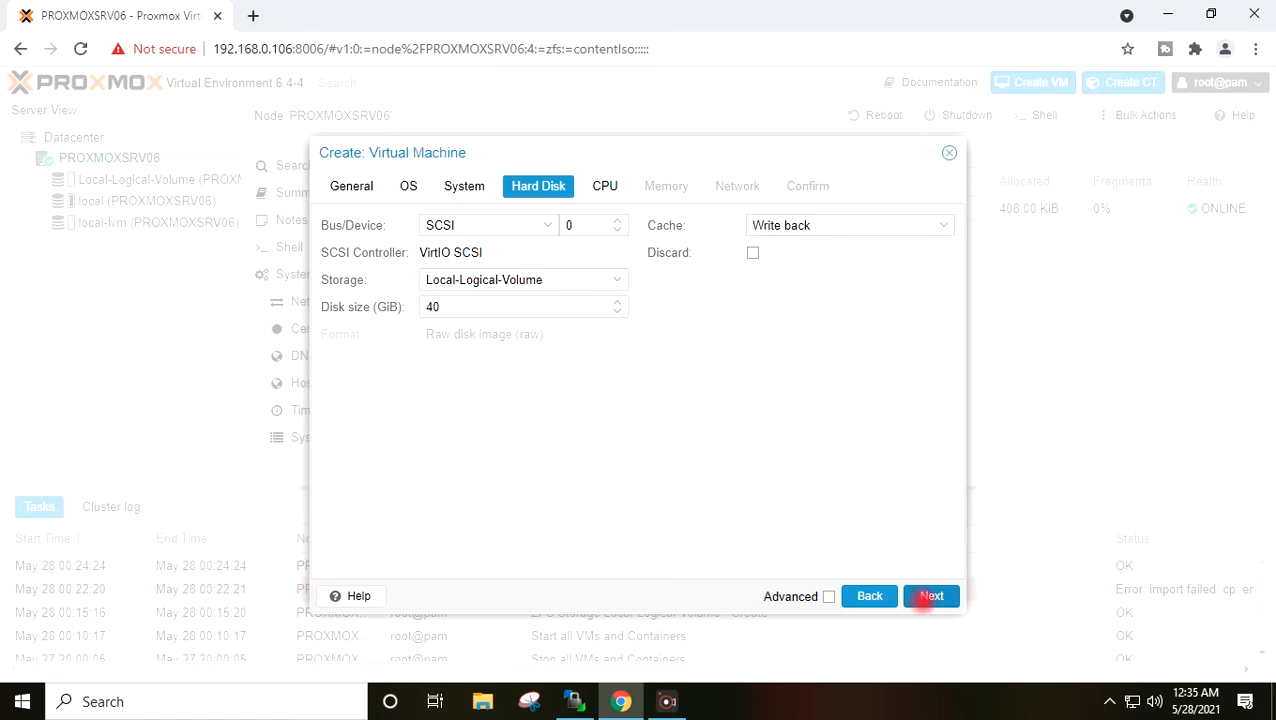
- Give the VM 1 socket with 4 CPU cores, then go to Memory (2048 MiB)
left_click(929, 597)
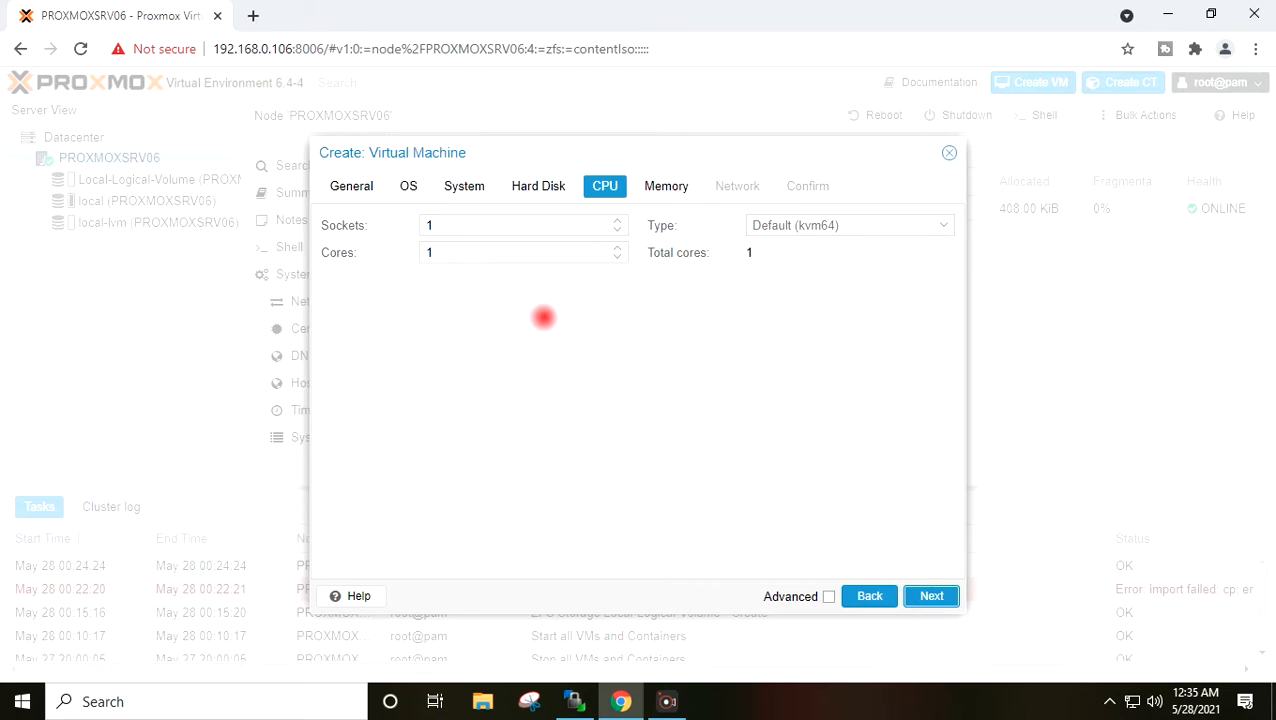
double_click(430, 253)
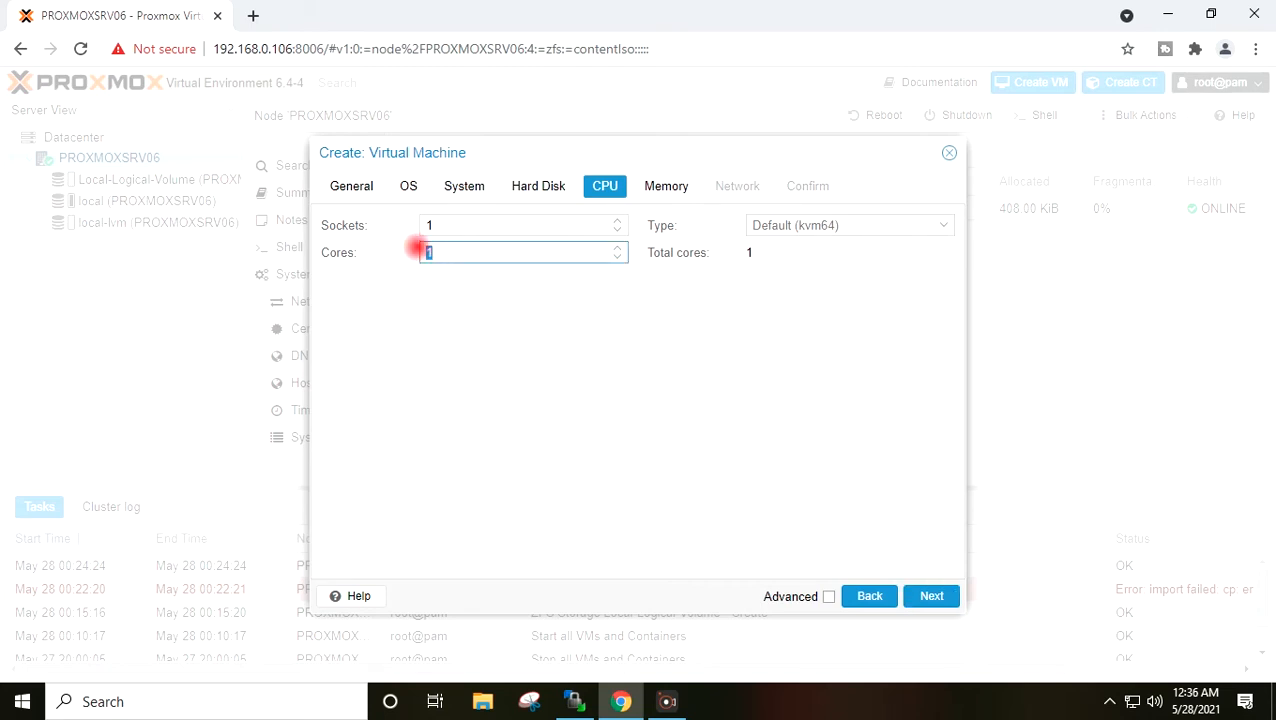
left_click(484, 354)
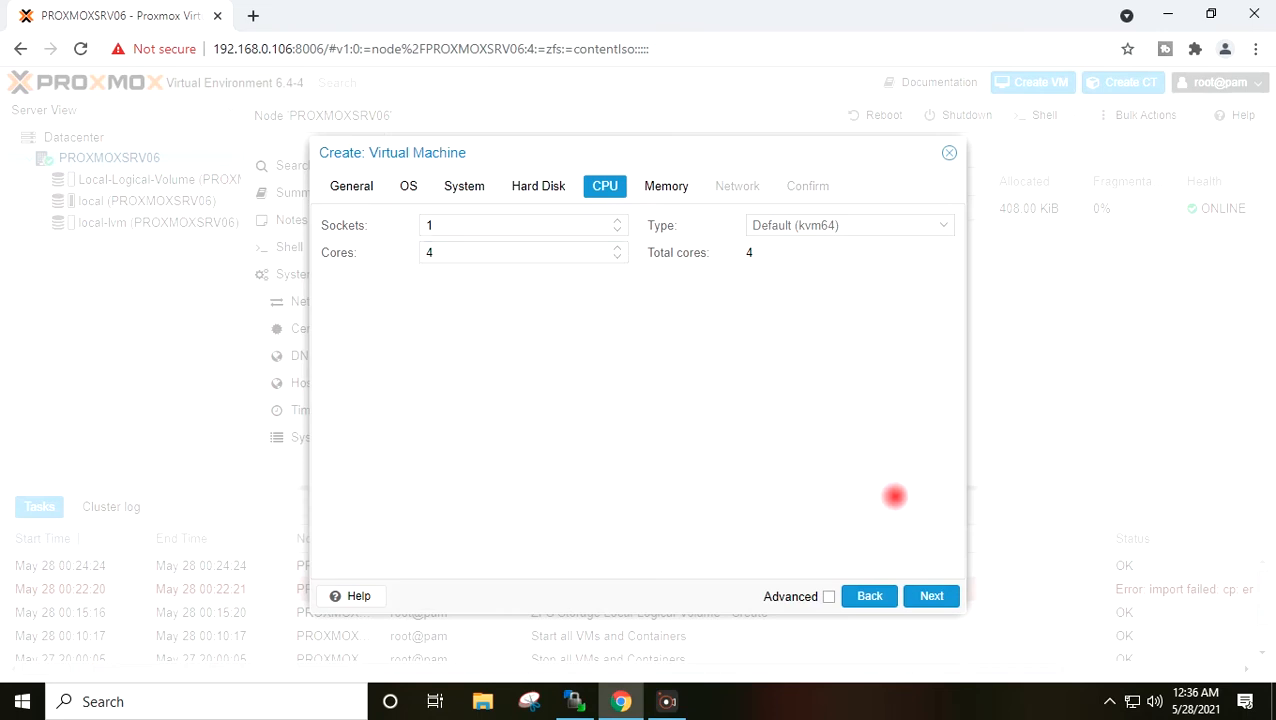
left_click(930, 595)
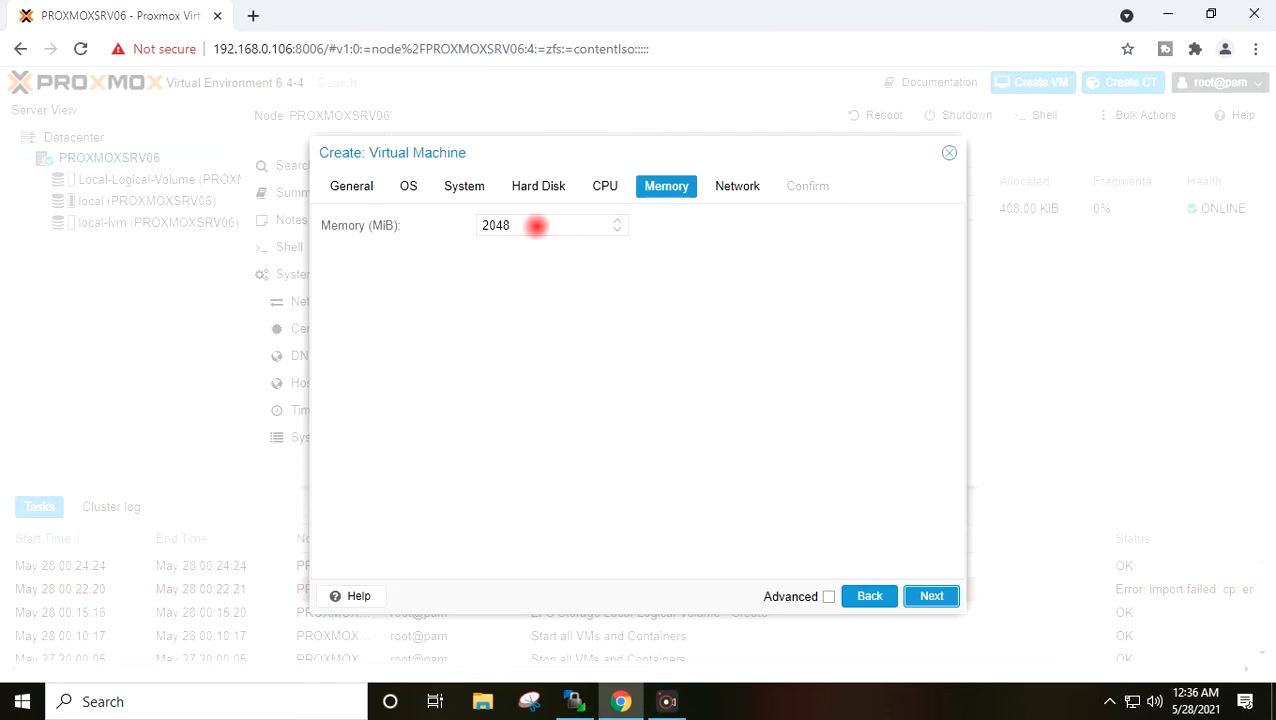
- Under Advanced, set memory to 4096 MiB with 1024 MiB minimum, then continue to Network
left_click(828, 596)
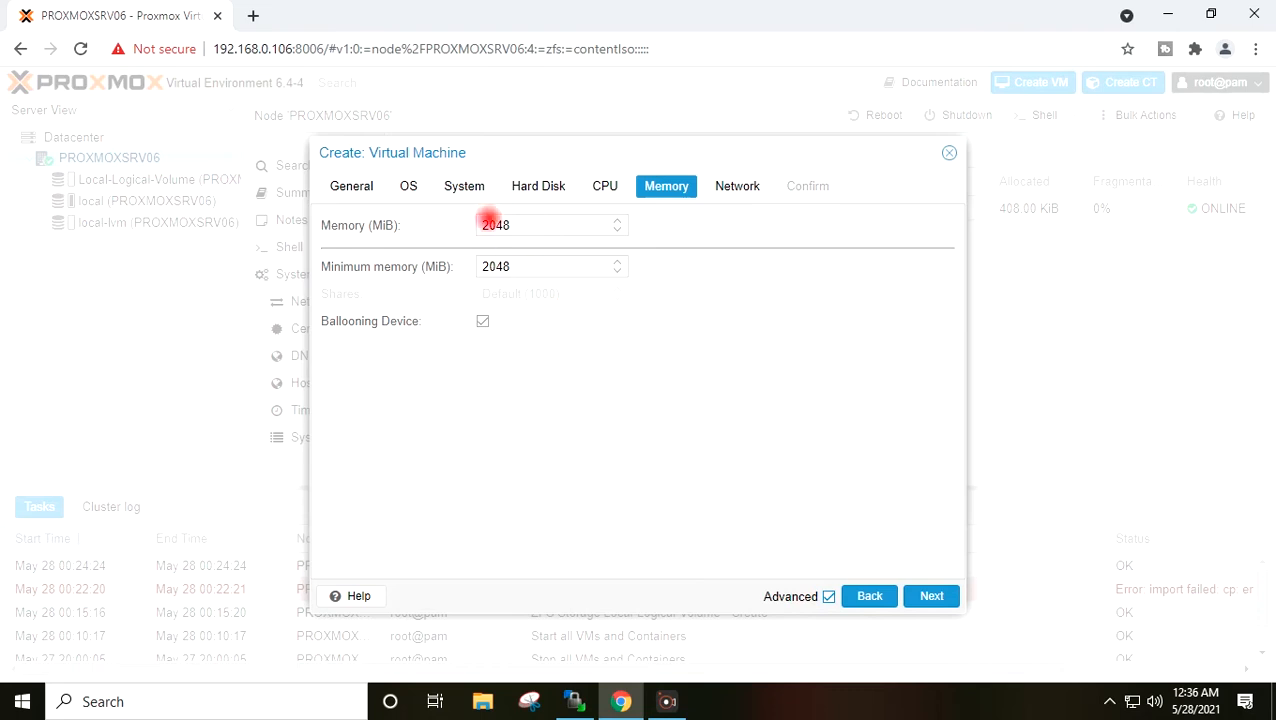
left_click_drag(510, 226, 470, 224)
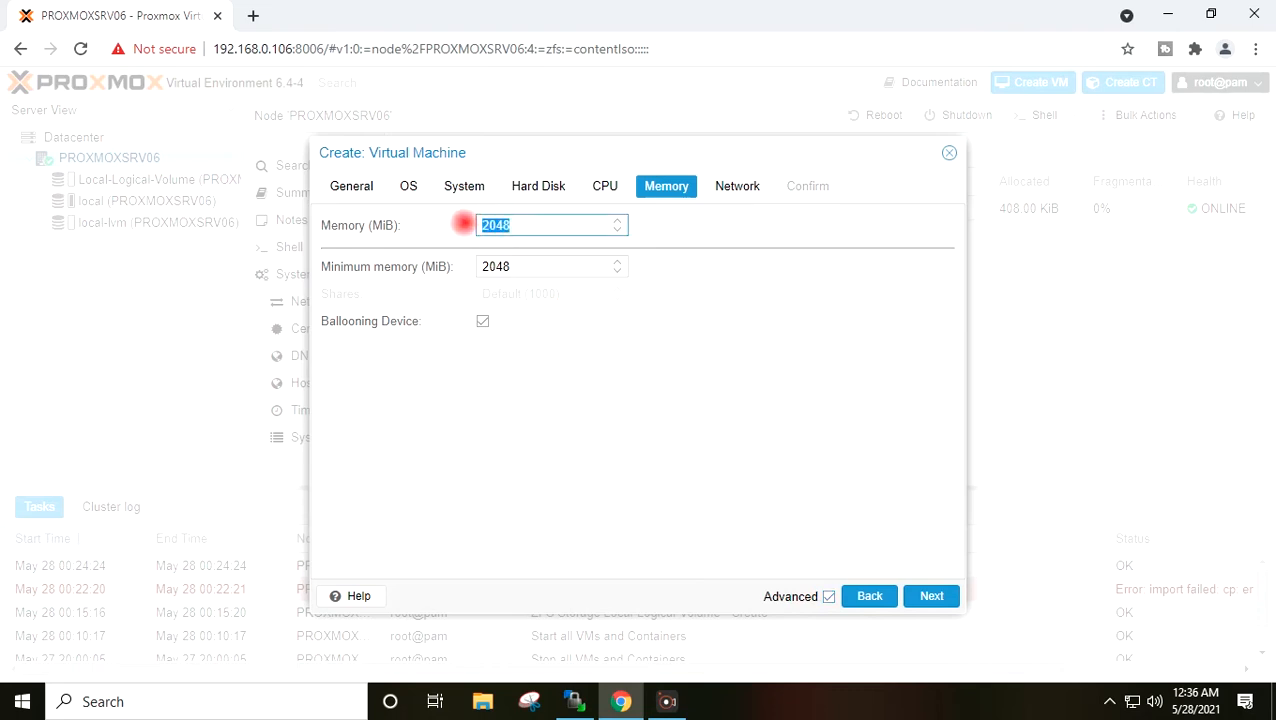
left_click_drag(533, 270, 472, 263)
type("102")
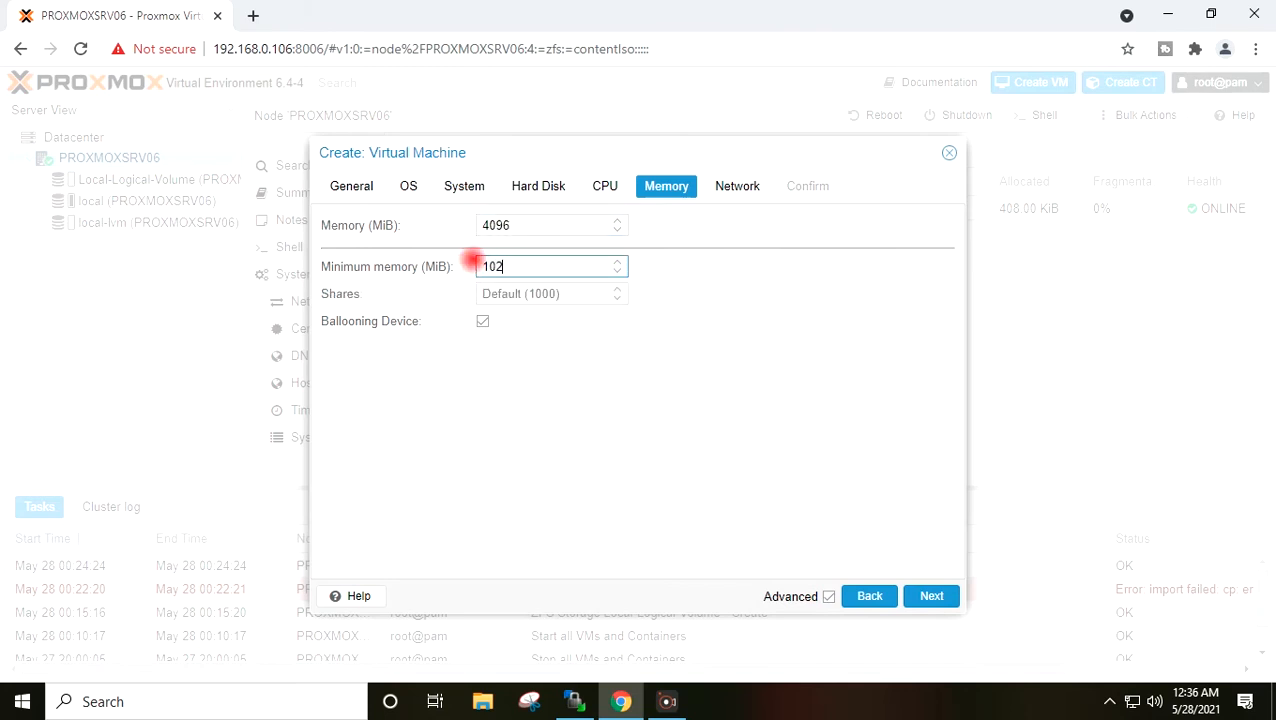
left_click(636, 390)
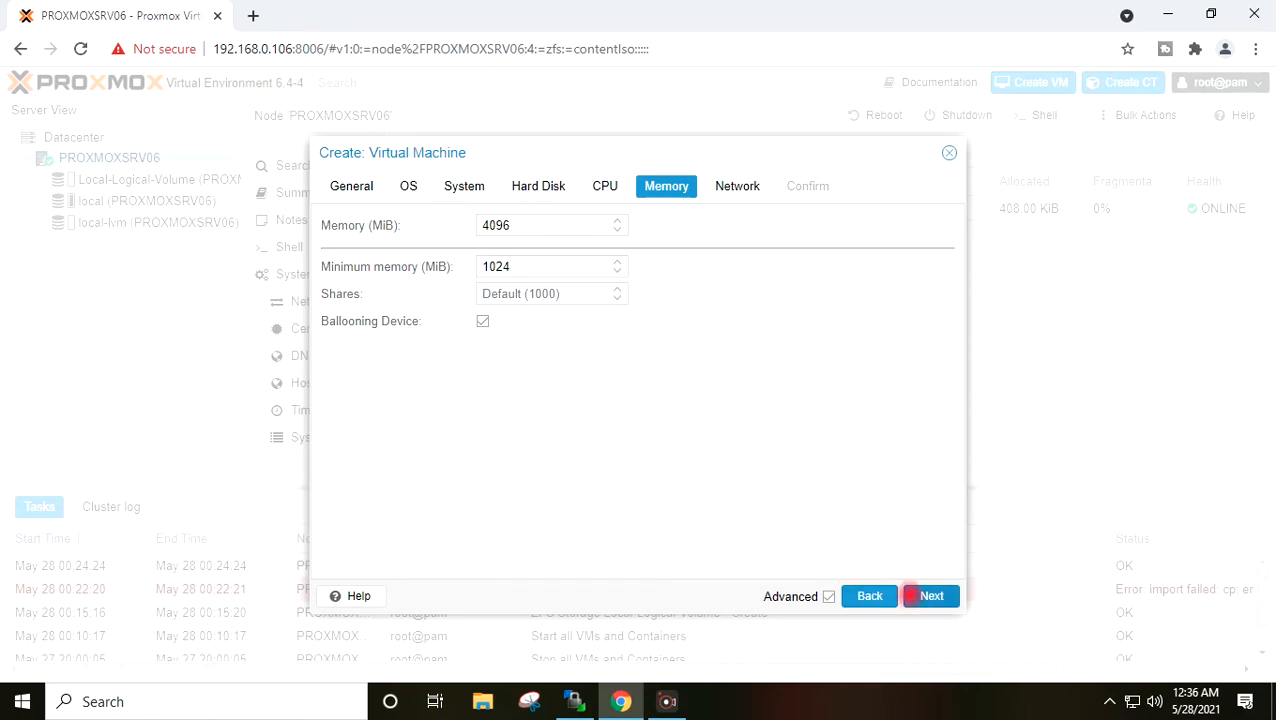
left_click(915, 596)
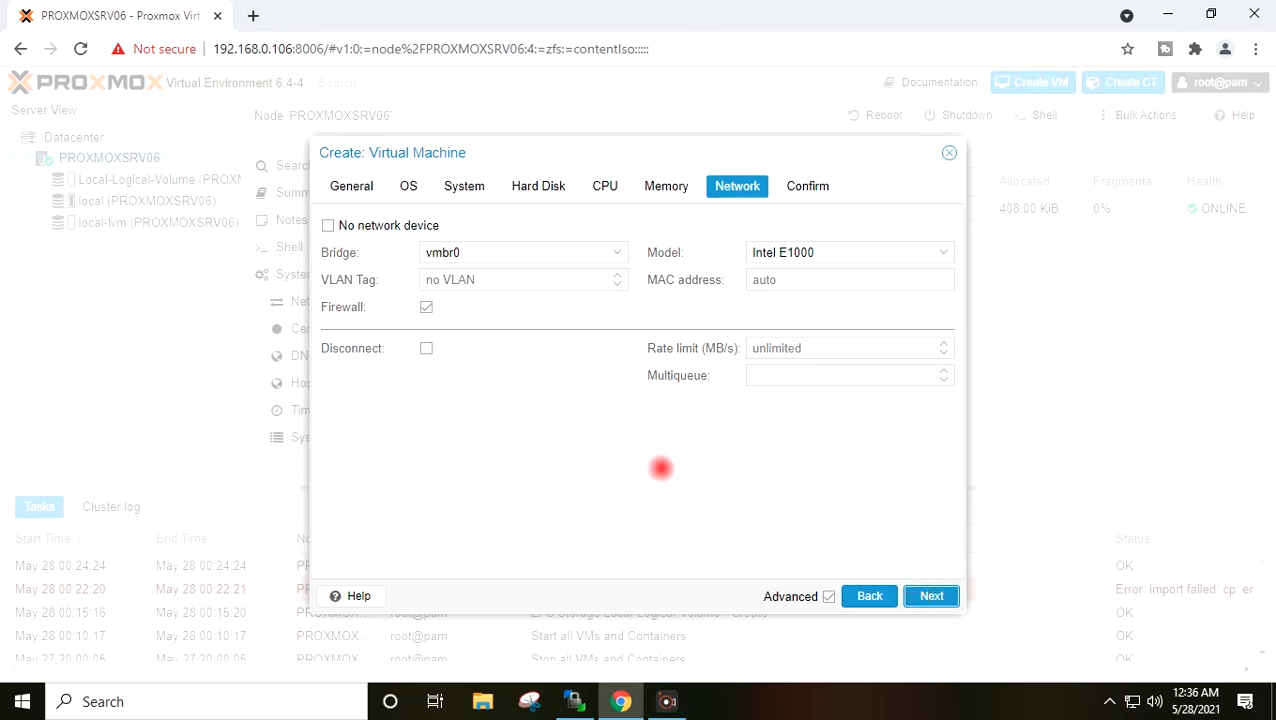
- Change the network model from Intel E1000 to VirtIO (paravirtualized) on bridge vmbr0
left_click(937, 252)
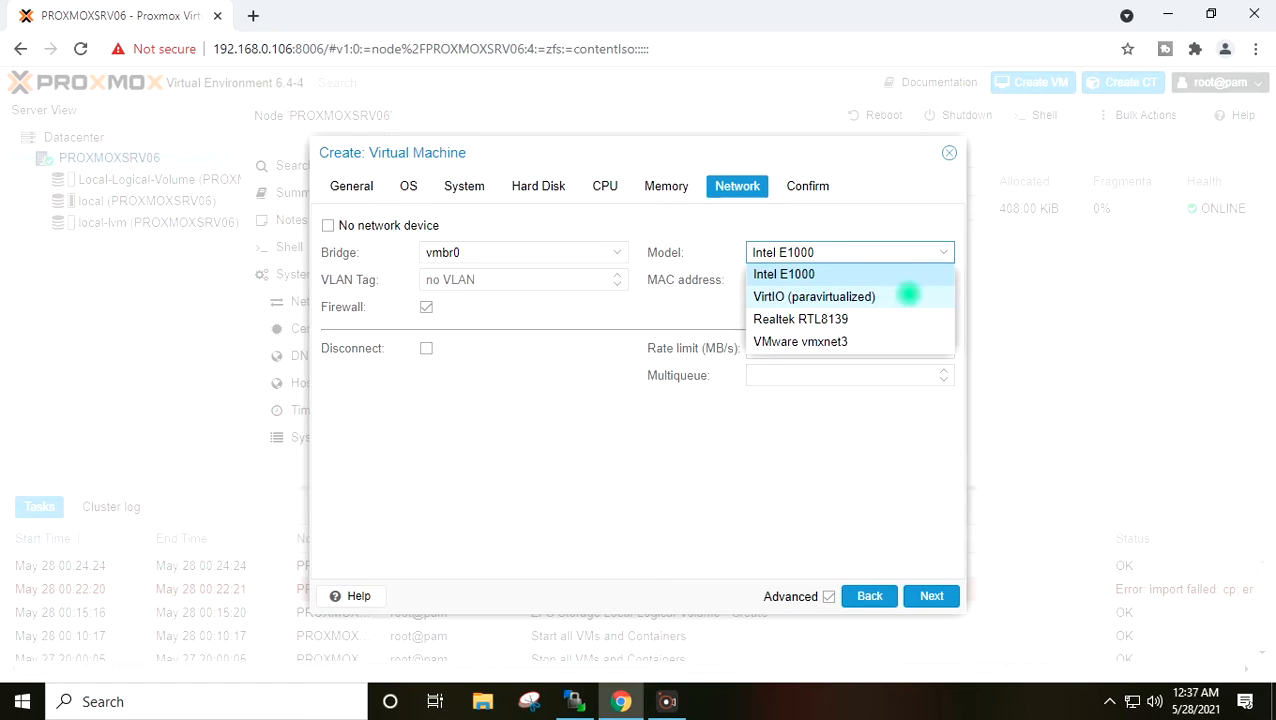
left_click(907, 293)
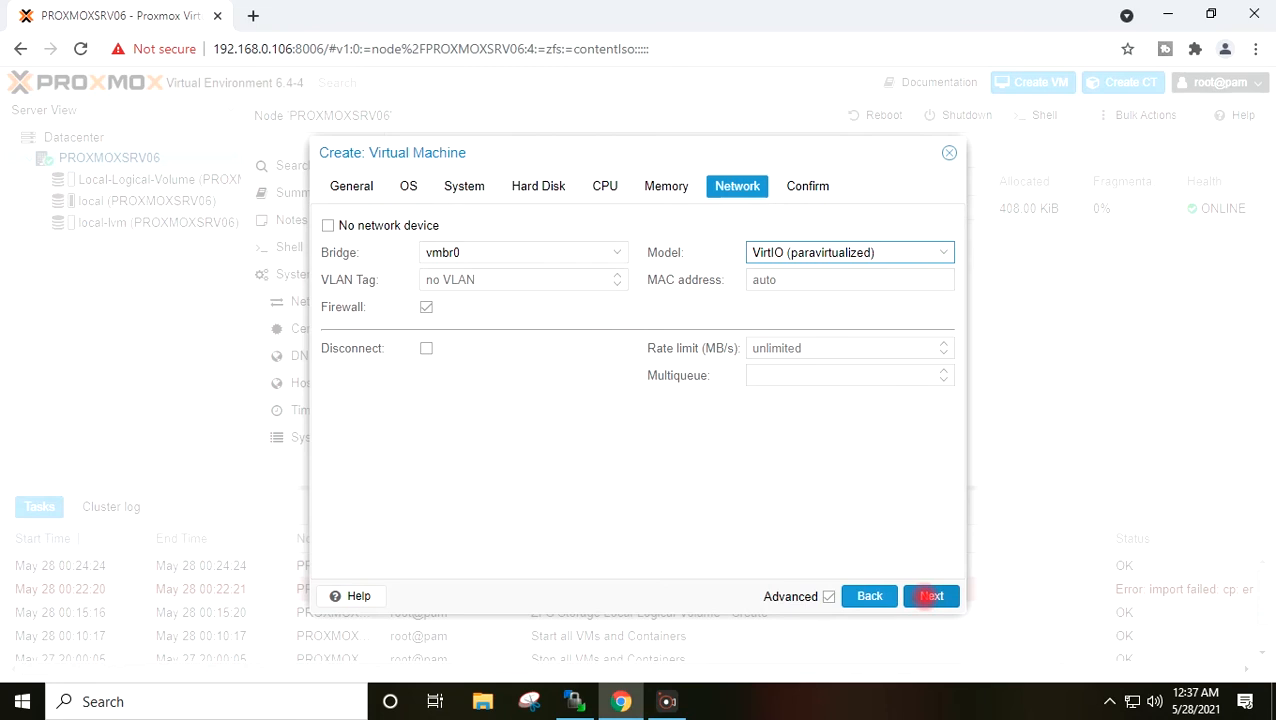
left_click(1272, 381)
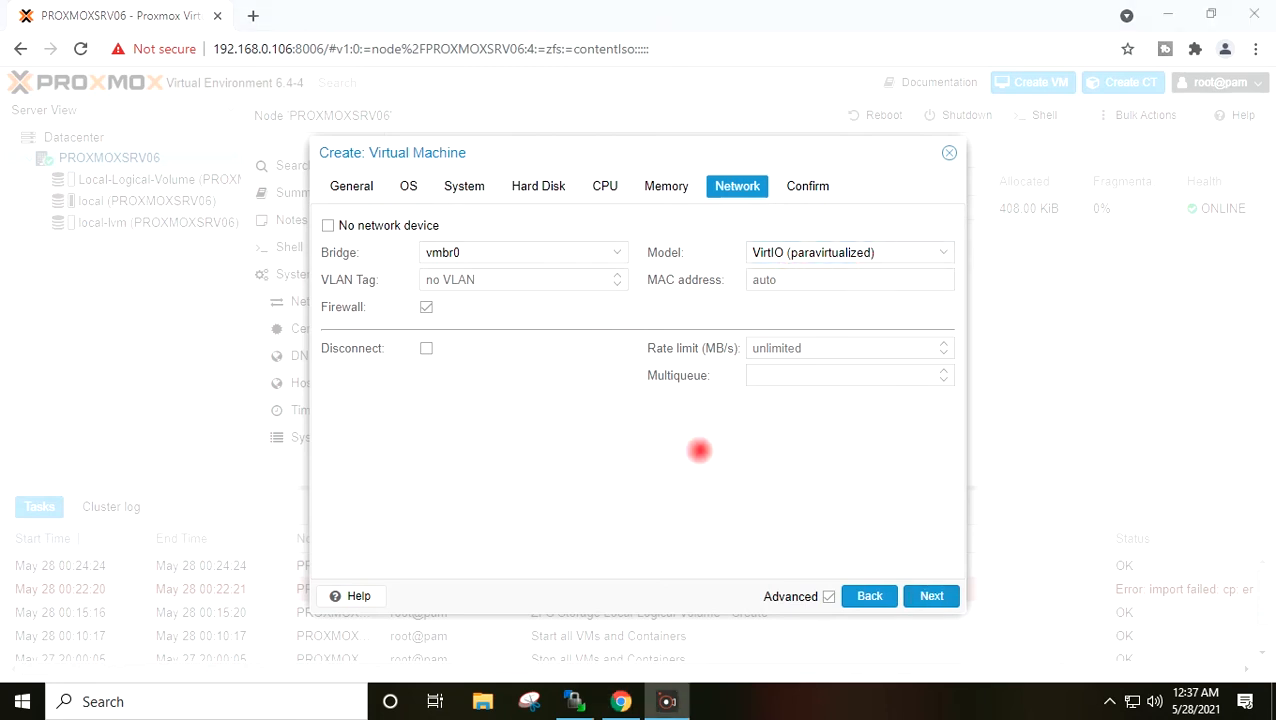
- Review the Confirm summary and finish creating VM 100 (WIN10VM)
left_click(929, 594)
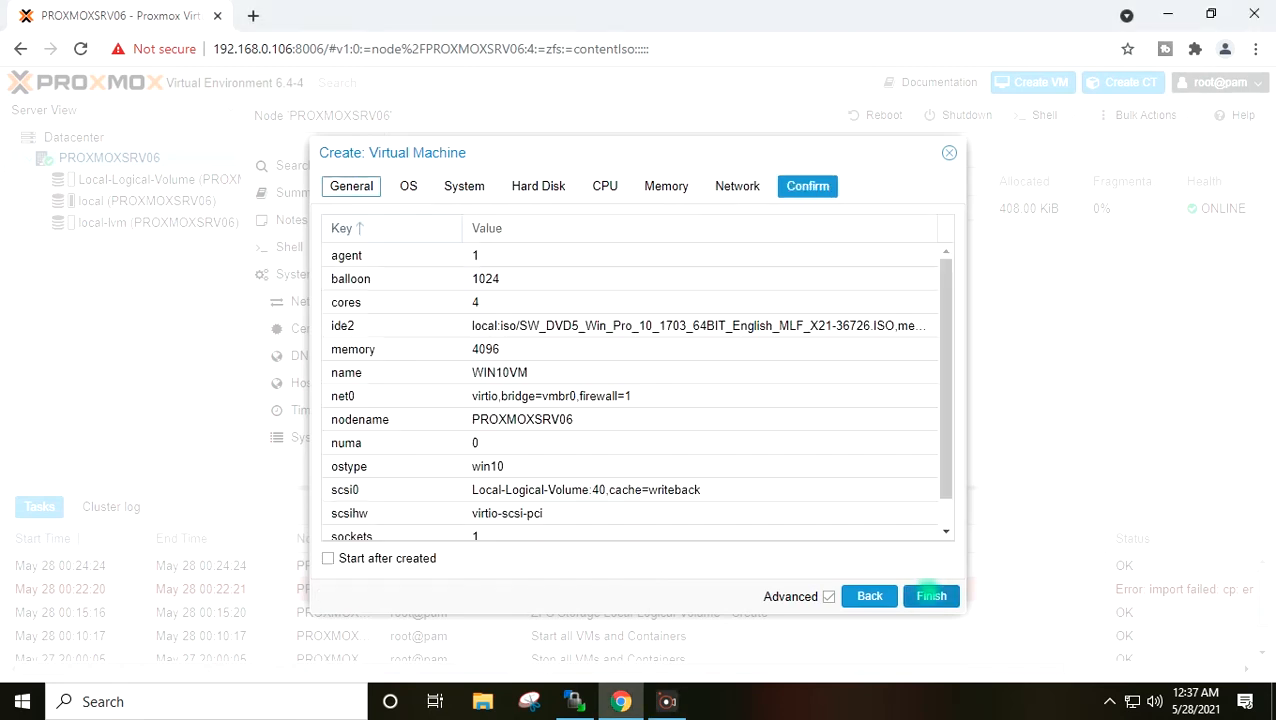
scroll(633, 278, "down", 1)
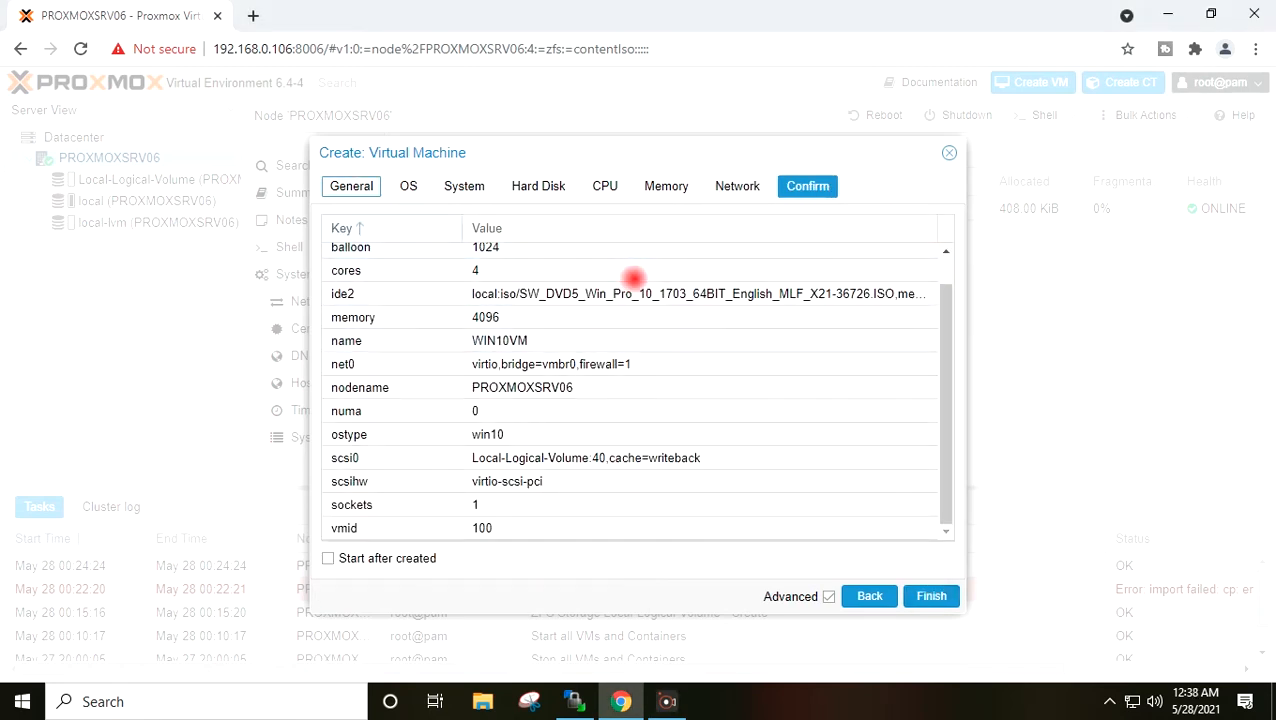
scroll(633, 277, "up", 1)
scroll(633, 276, "down", 1)
scroll(655, 330, "up", 1)
left_click(931, 596)
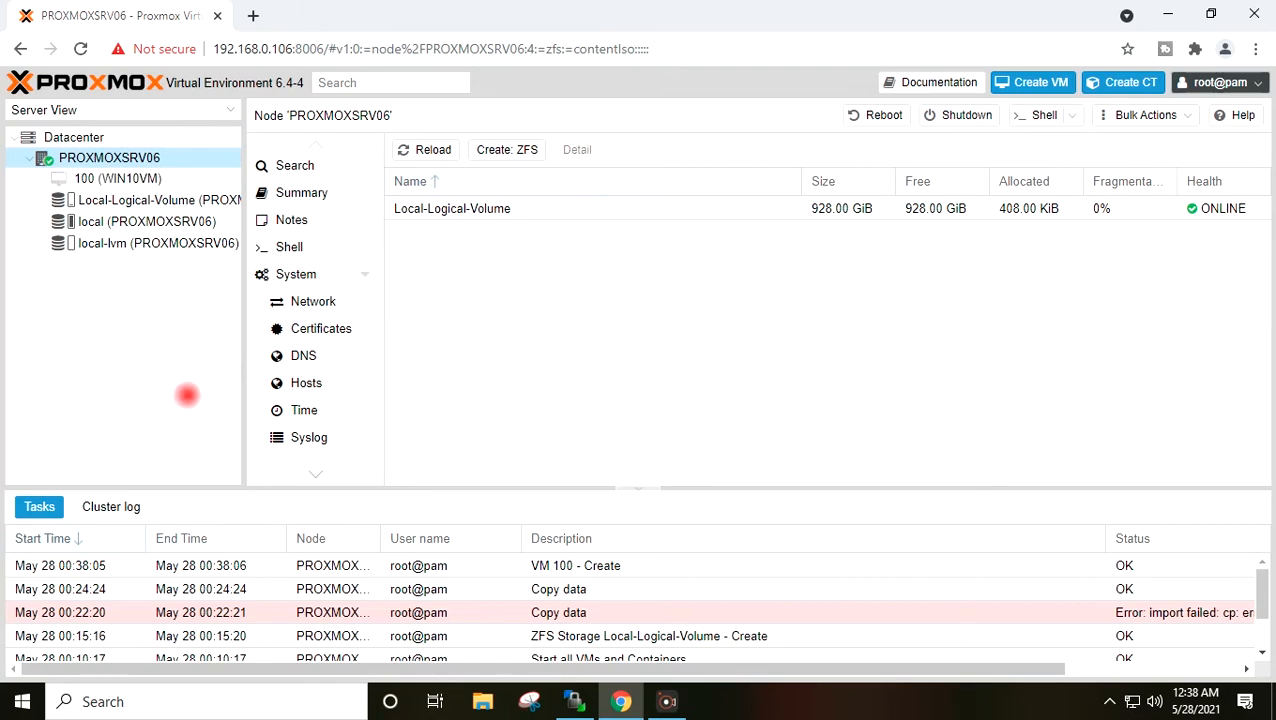
- Select VM 100's Hardware view and start adding a CD/DVD drive
left_click(128, 180)
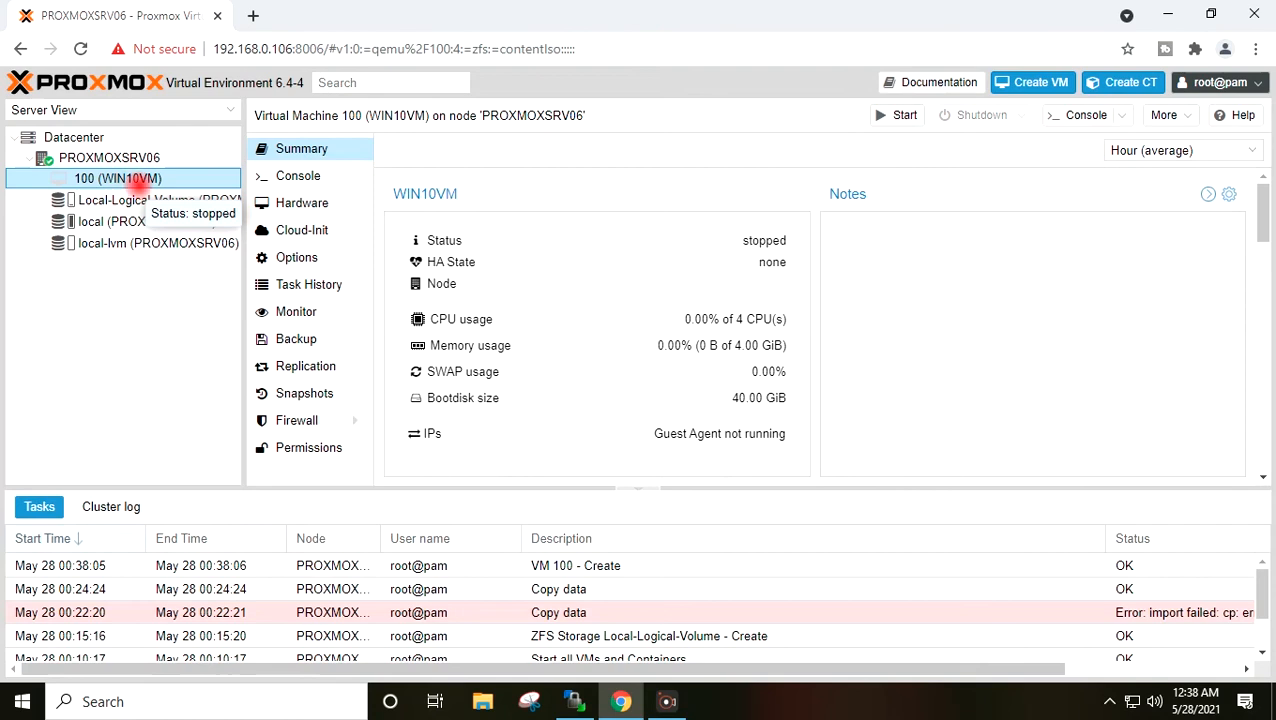
left_click(302, 200)
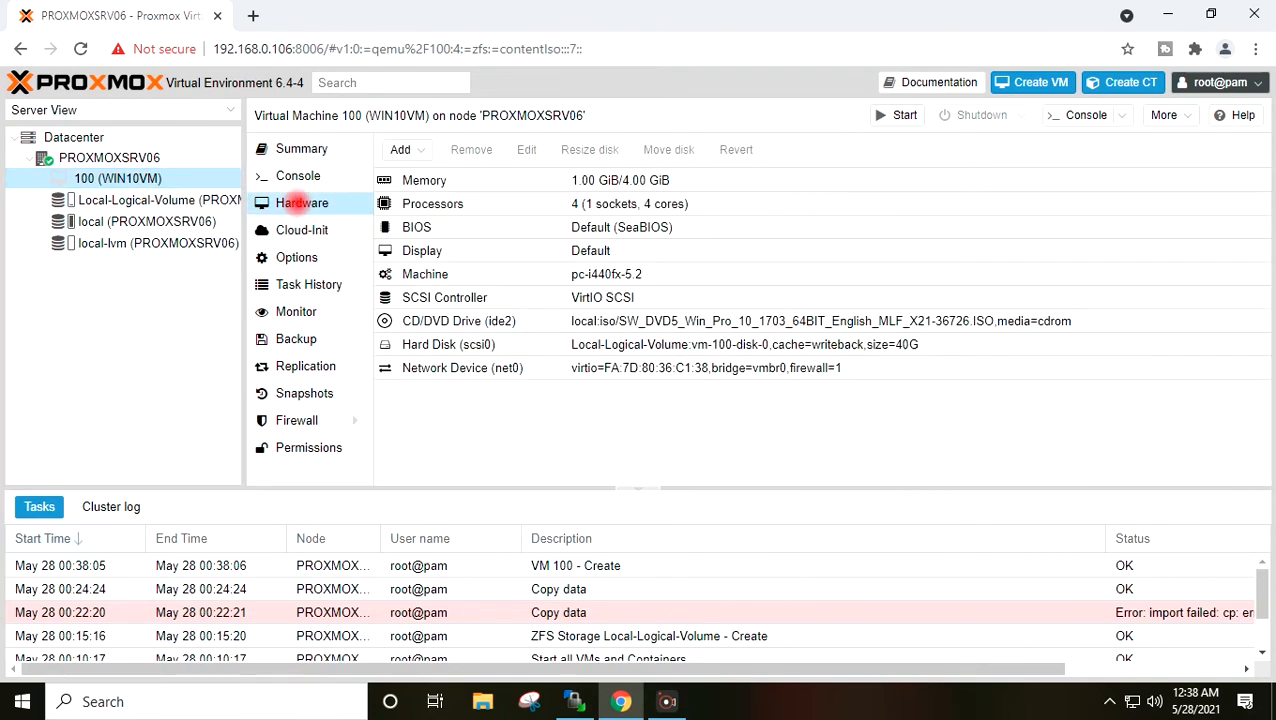
left_click(401, 149)
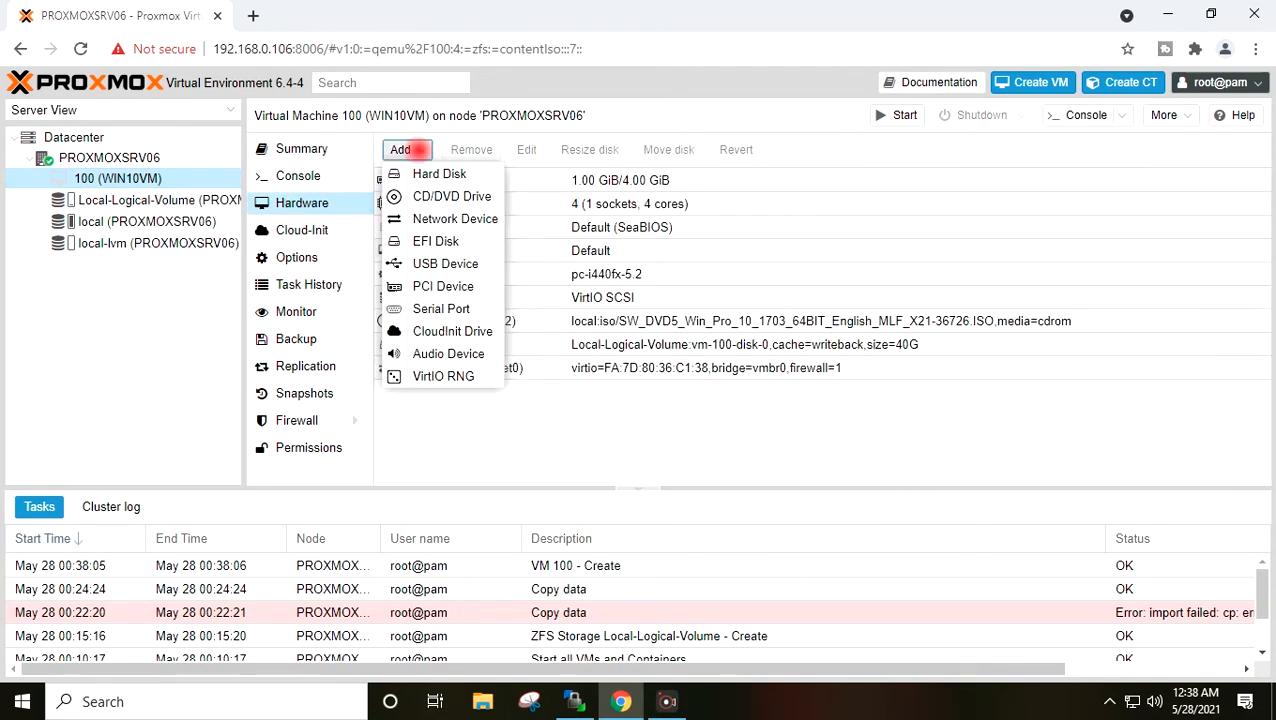
left_click(437, 190)
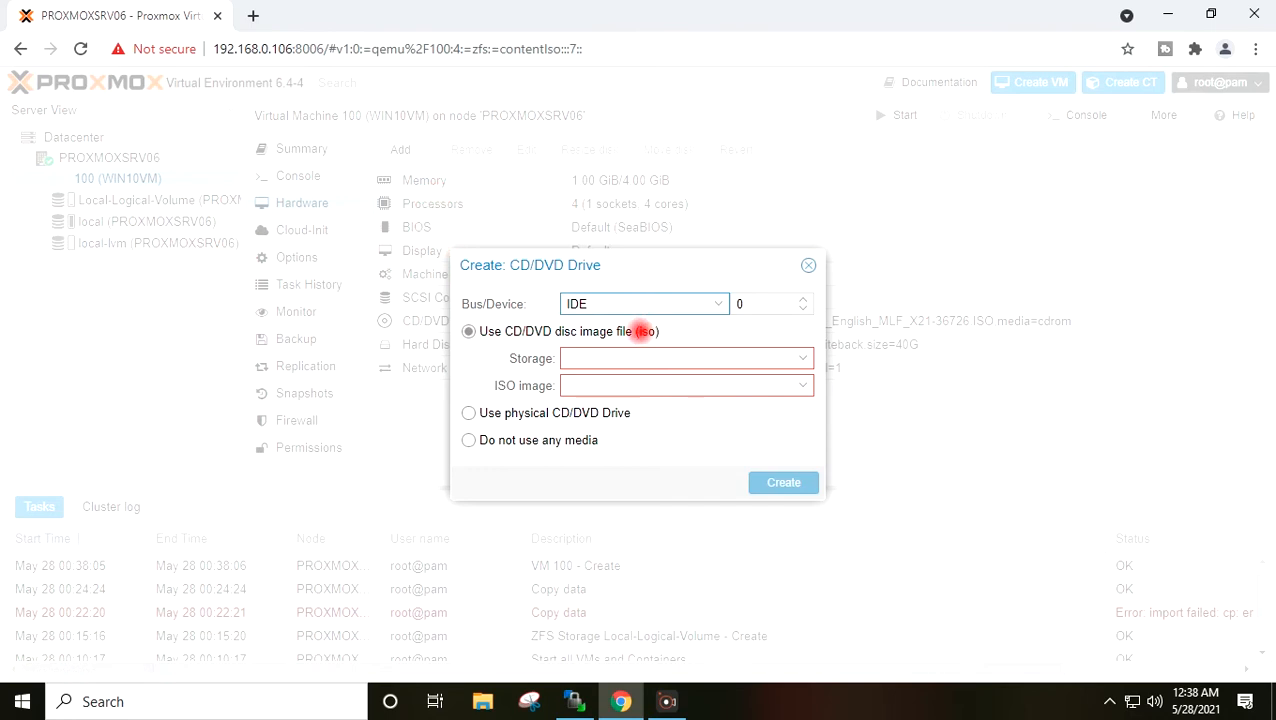
- Mount virtio-win-0.1.190.iso from local storage on ide1 and create the drive
left_click(808, 359)
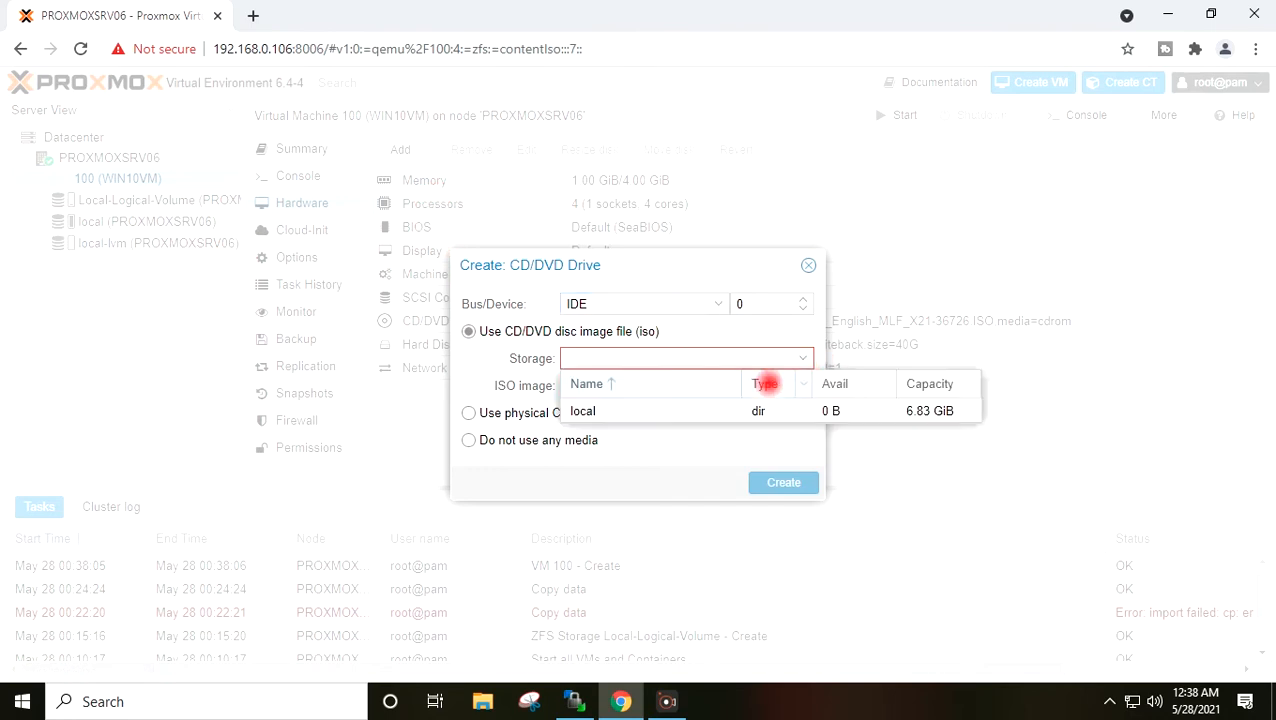
left_click(743, 408)
left_click(801, 384)
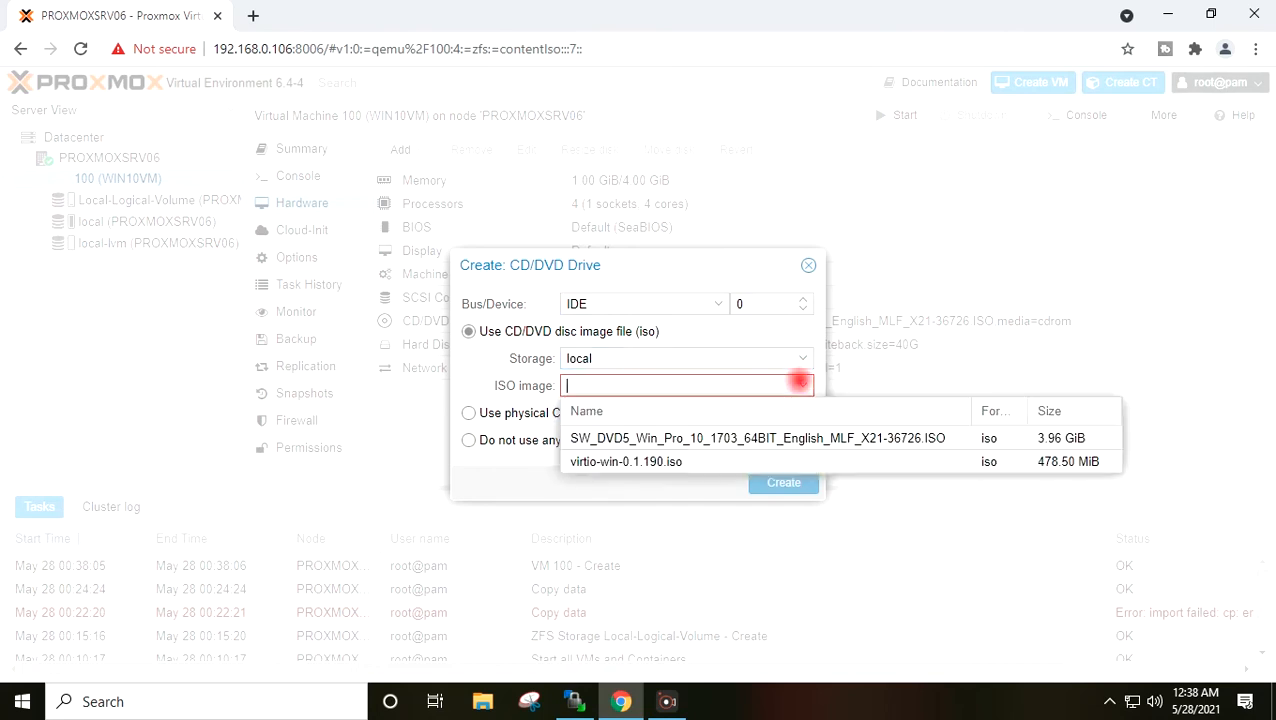
left_click(676, 462)
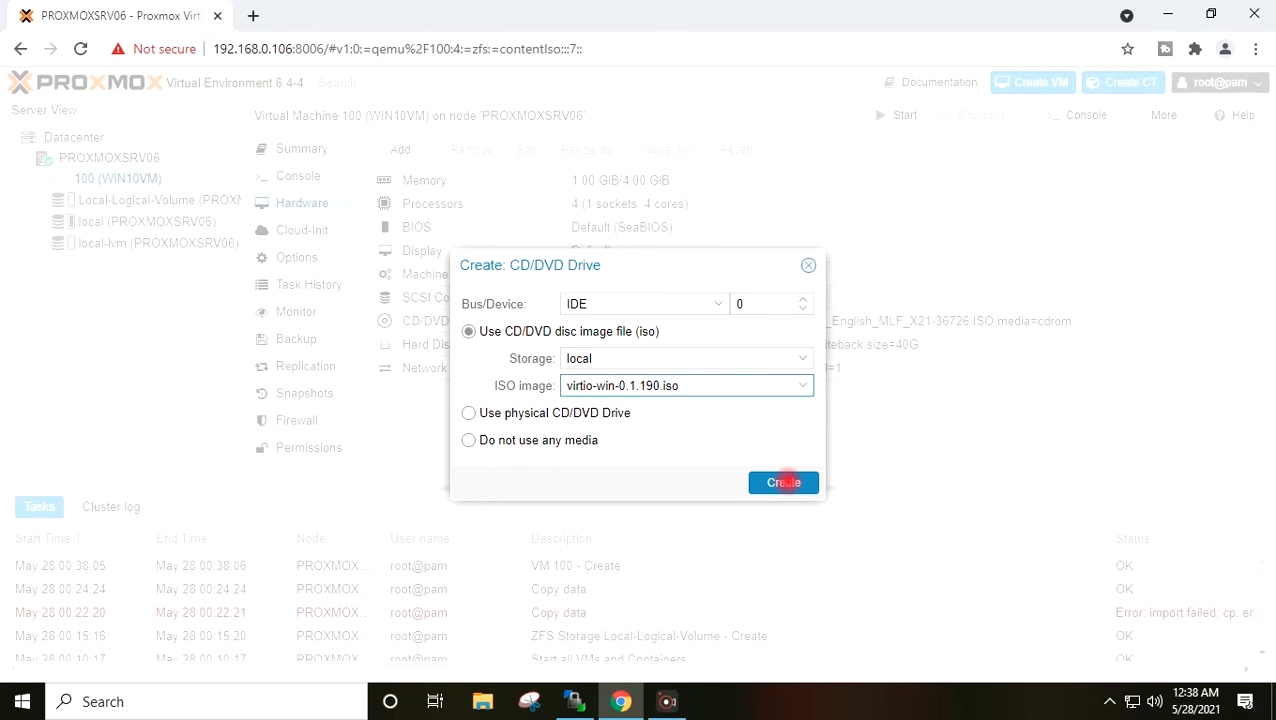
double_click(752, 304)
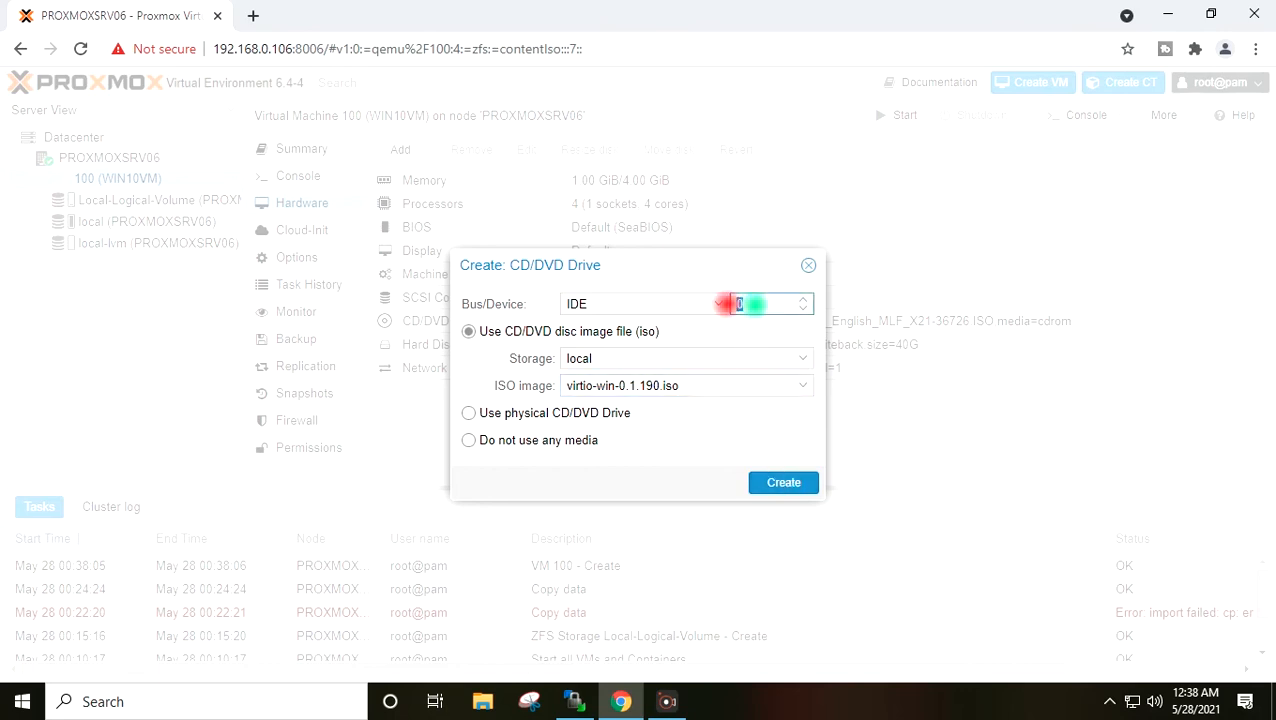
type("1")
key("shift+Tab")
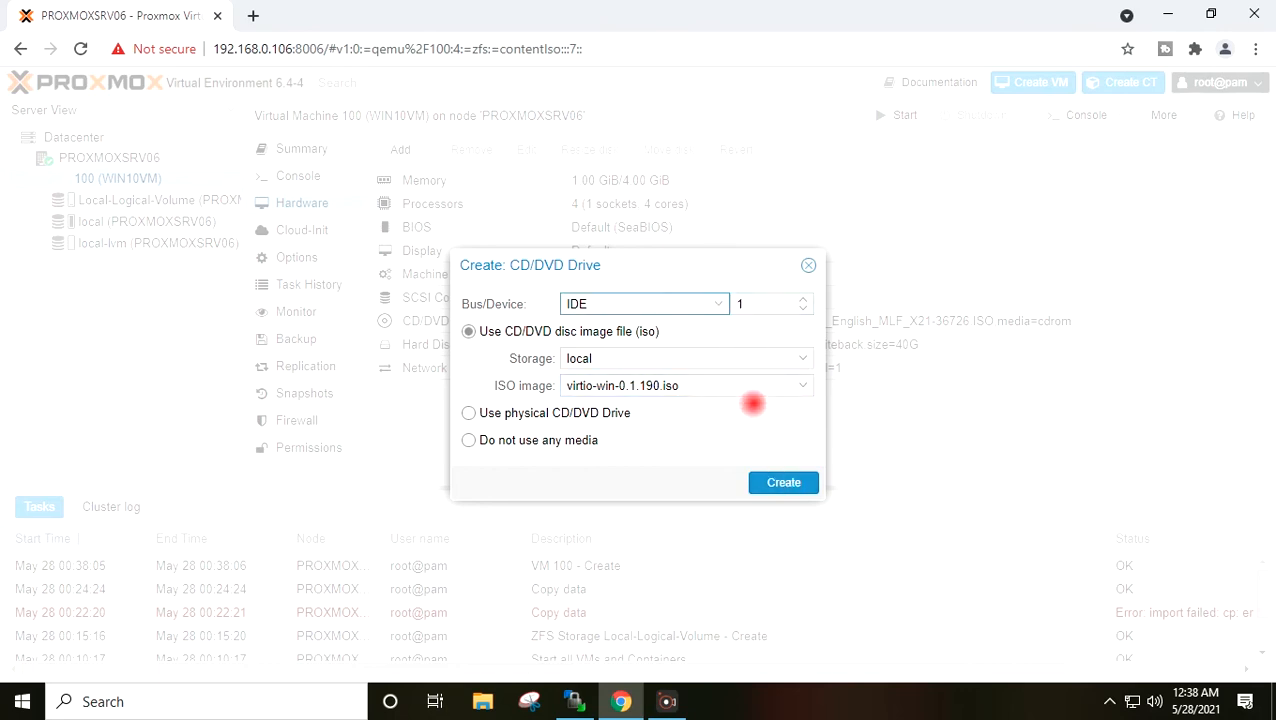
left_click(783, 482)
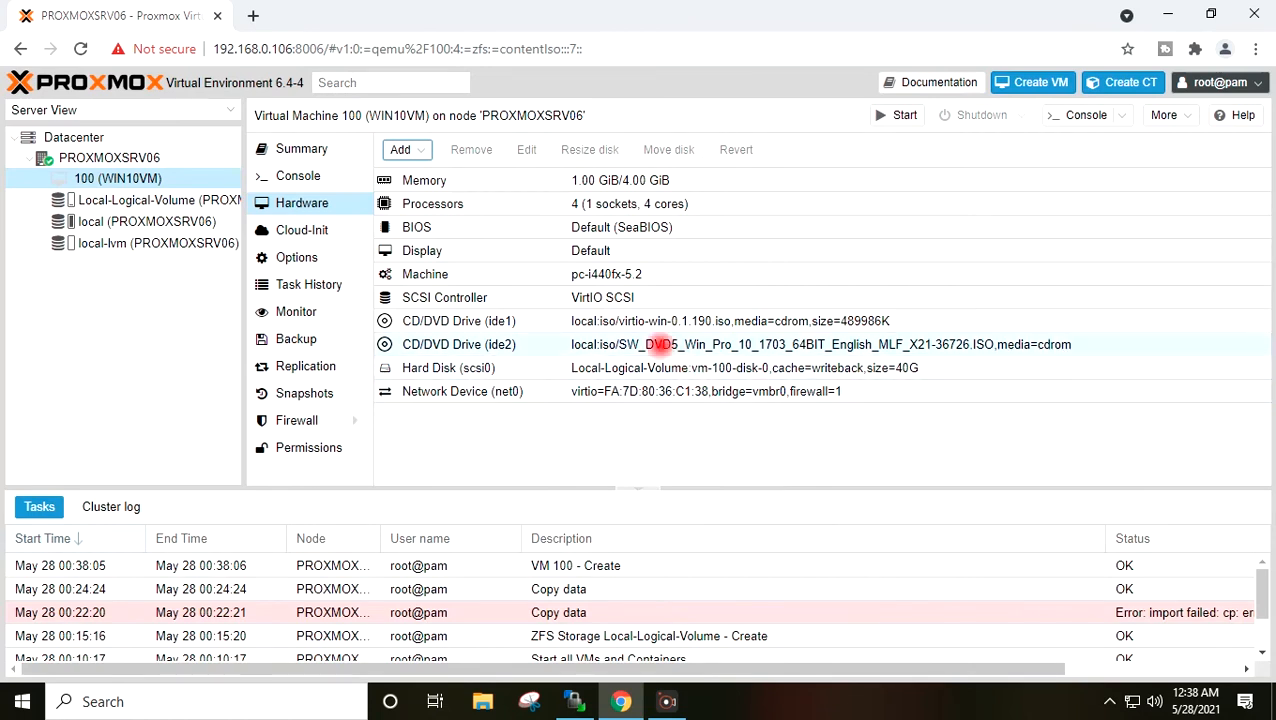
left_click(660, 344)
- Power on VM 100 (WIN10VM) and open its noVNC console showing Windows Setup
left_click(140, 178)
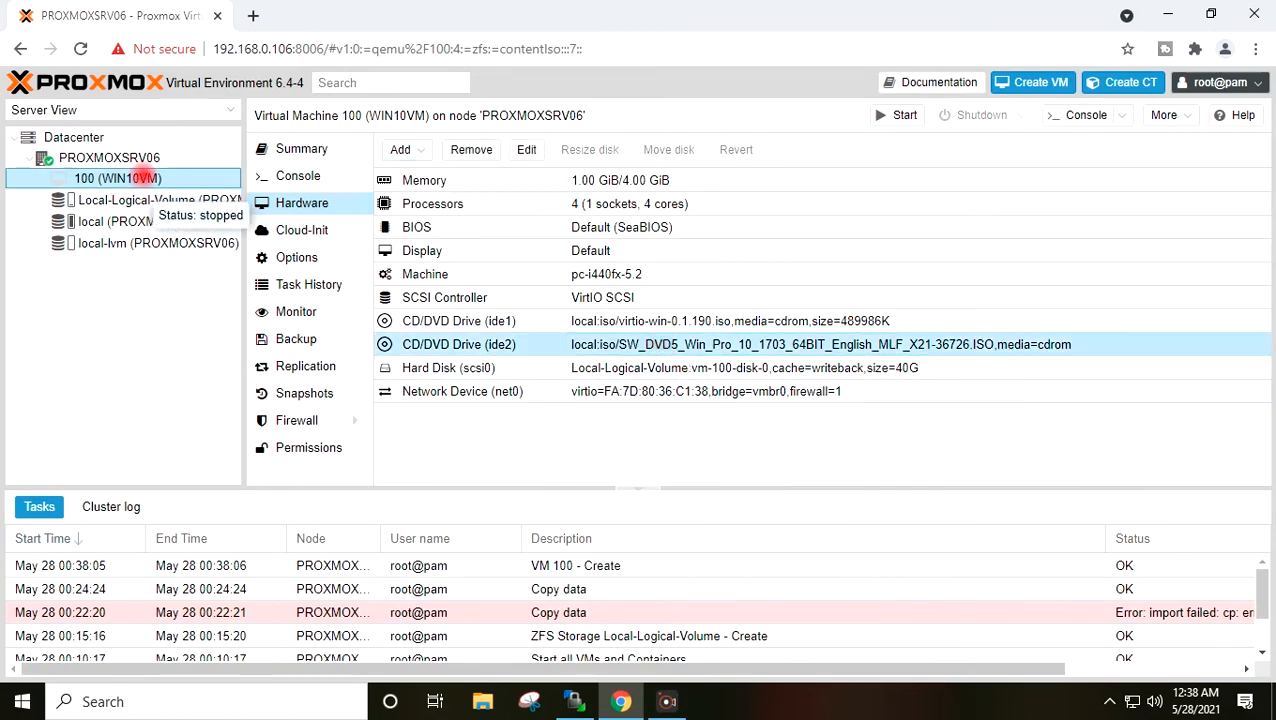
left_click(900, 114)
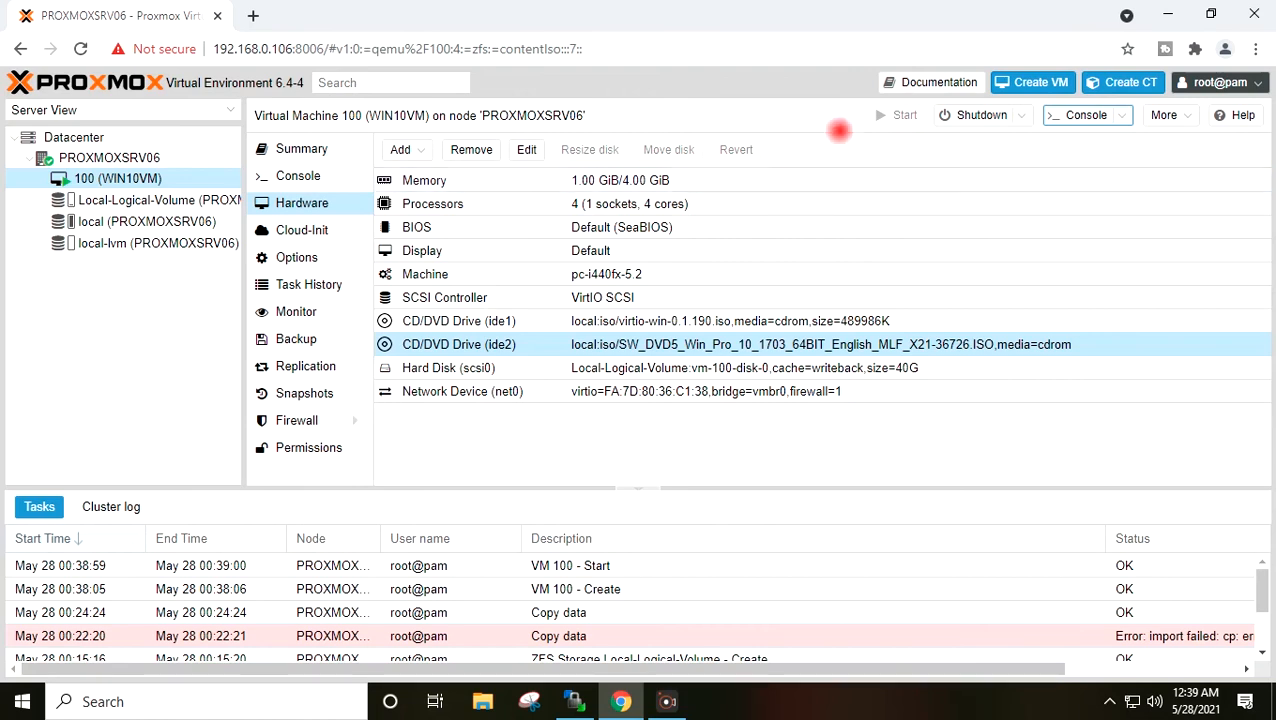
left_click(1086, 114)
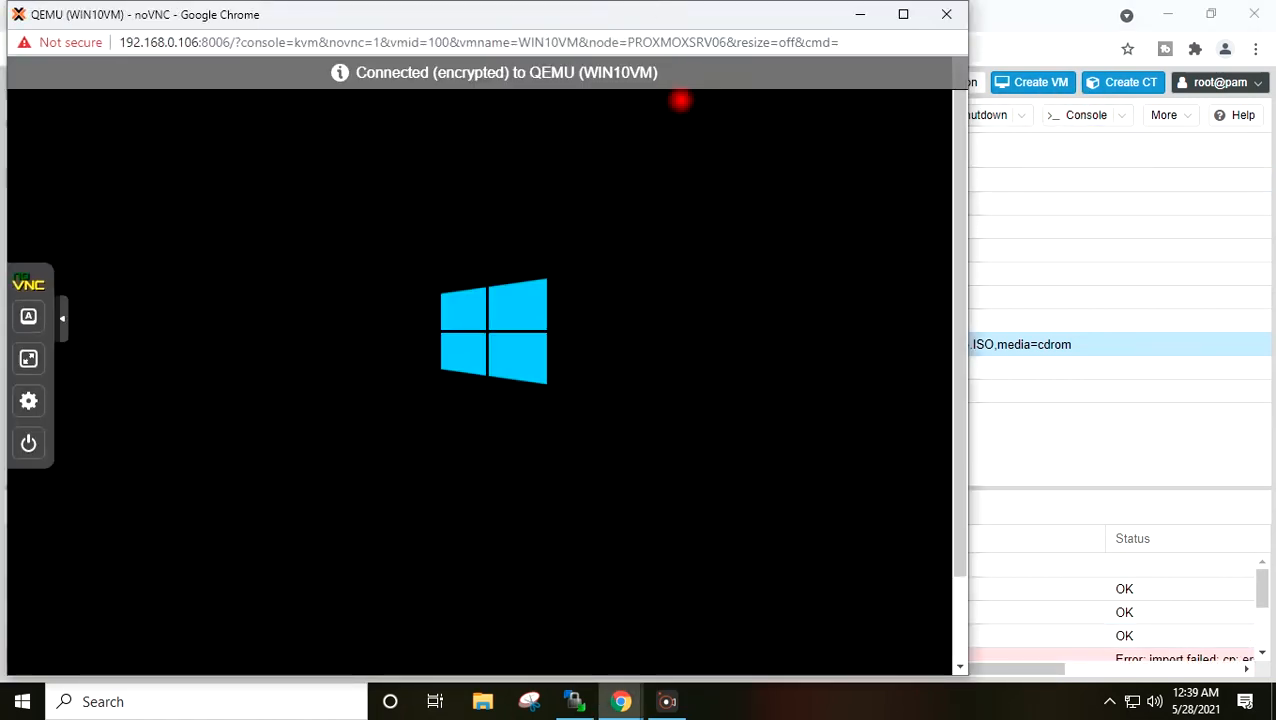
left_click_drag(649, 14, 689, 15)
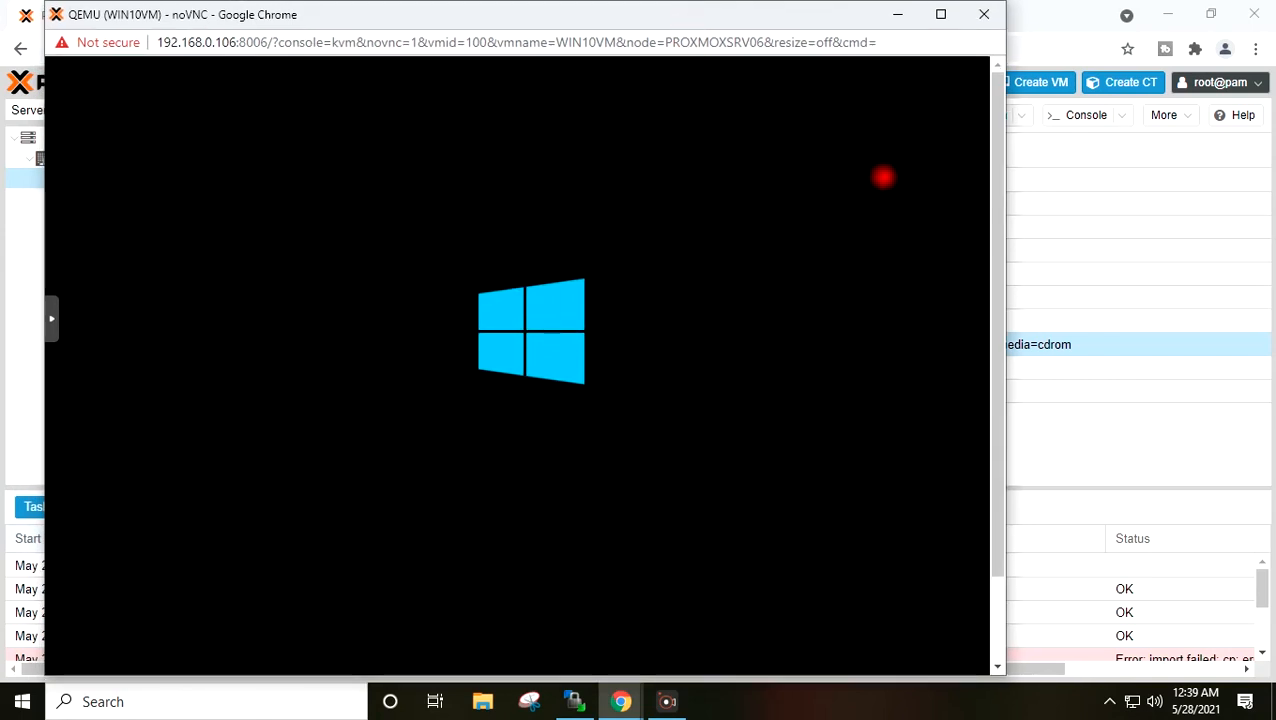
left_click_drag(995, 226, 997, 305)
left_click_drag(605, 14, 699, 23)
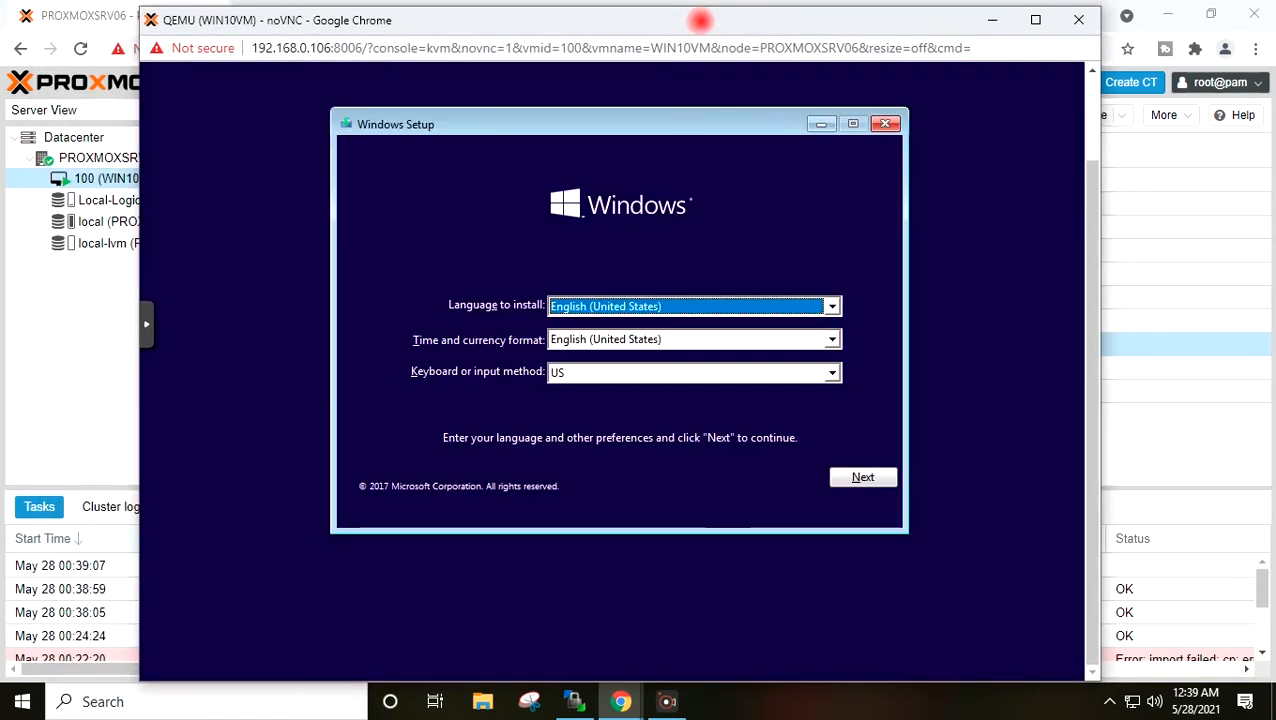
left_click_drag(700, 22, 700, 14)
- Accept the default language settings and start the Windows installation
left_click(878, 474)
left_click(620, 320)
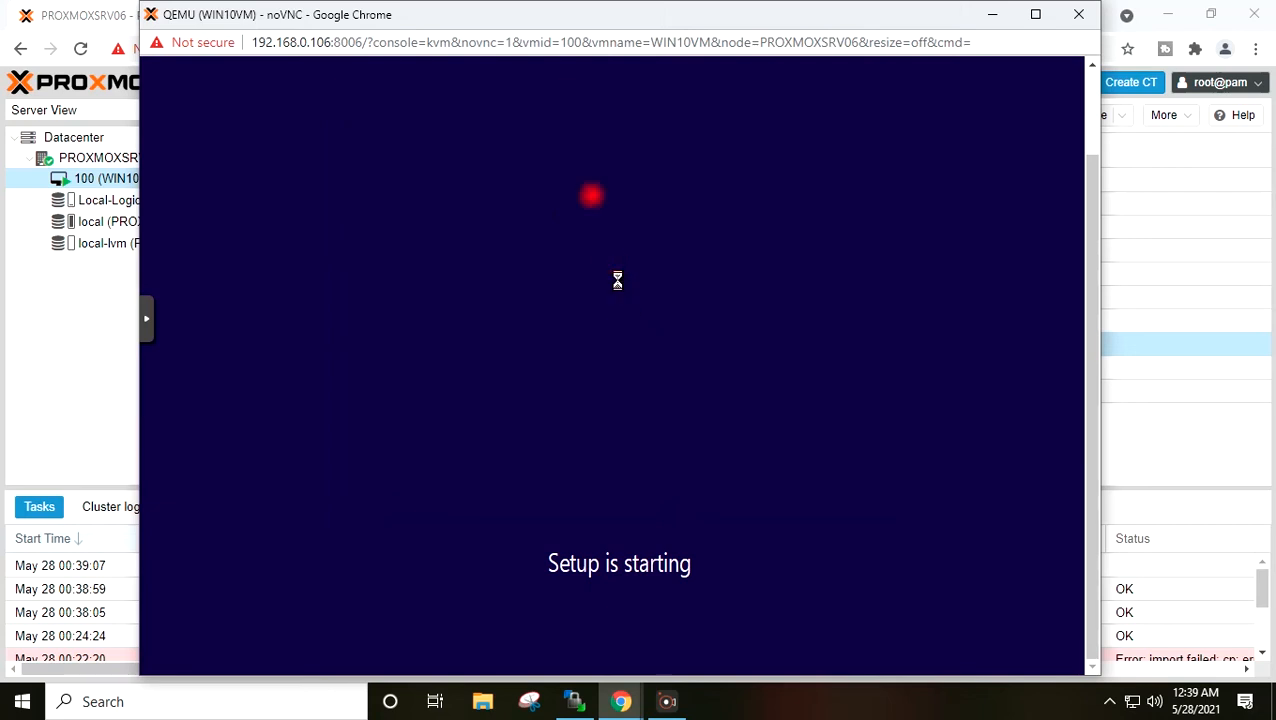
left_click_drag(549, 14, 607, 17)
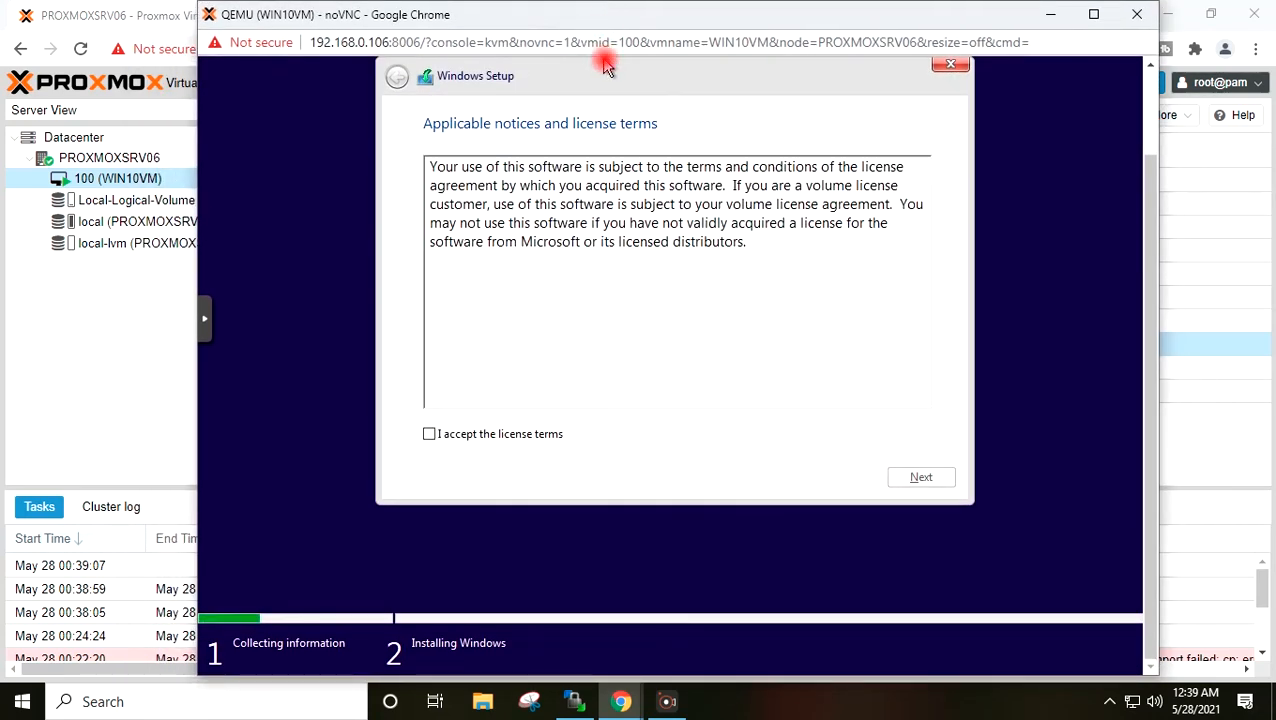
- Accept the license terms and choose a custom Windows-only installation
left_click(429, 434)
left_click(921, 478)
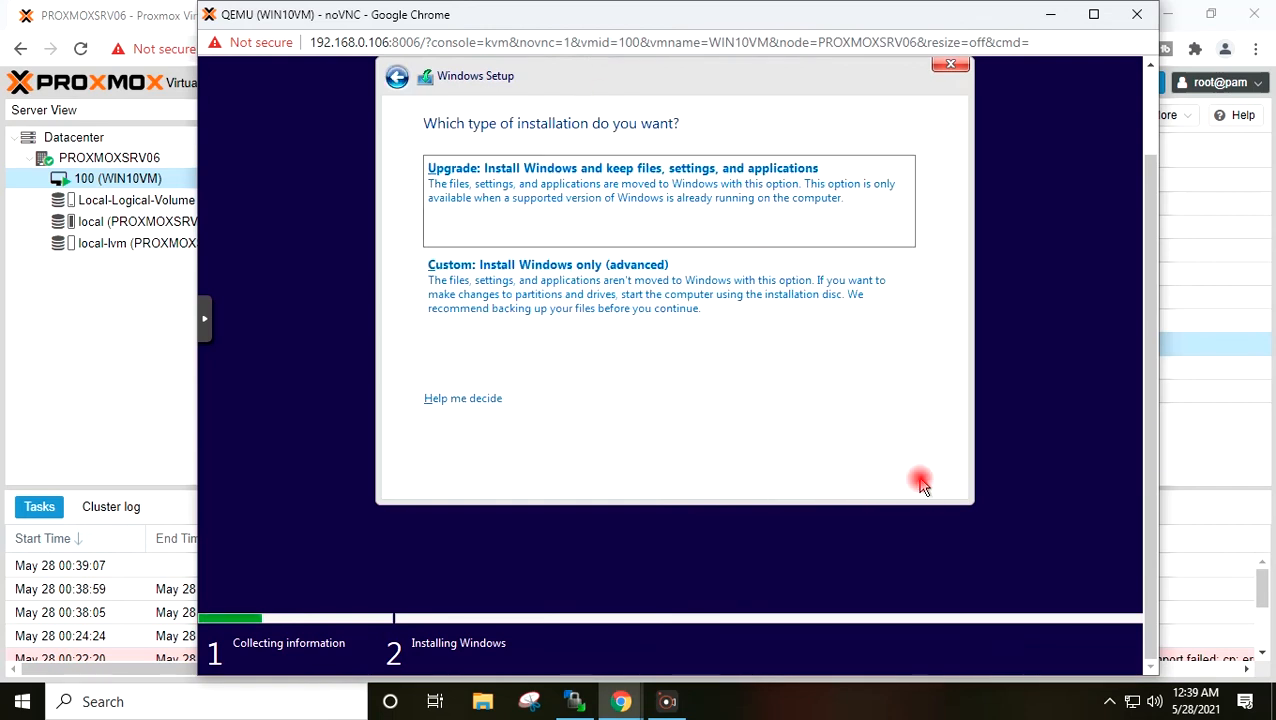
left_click(606, 310)
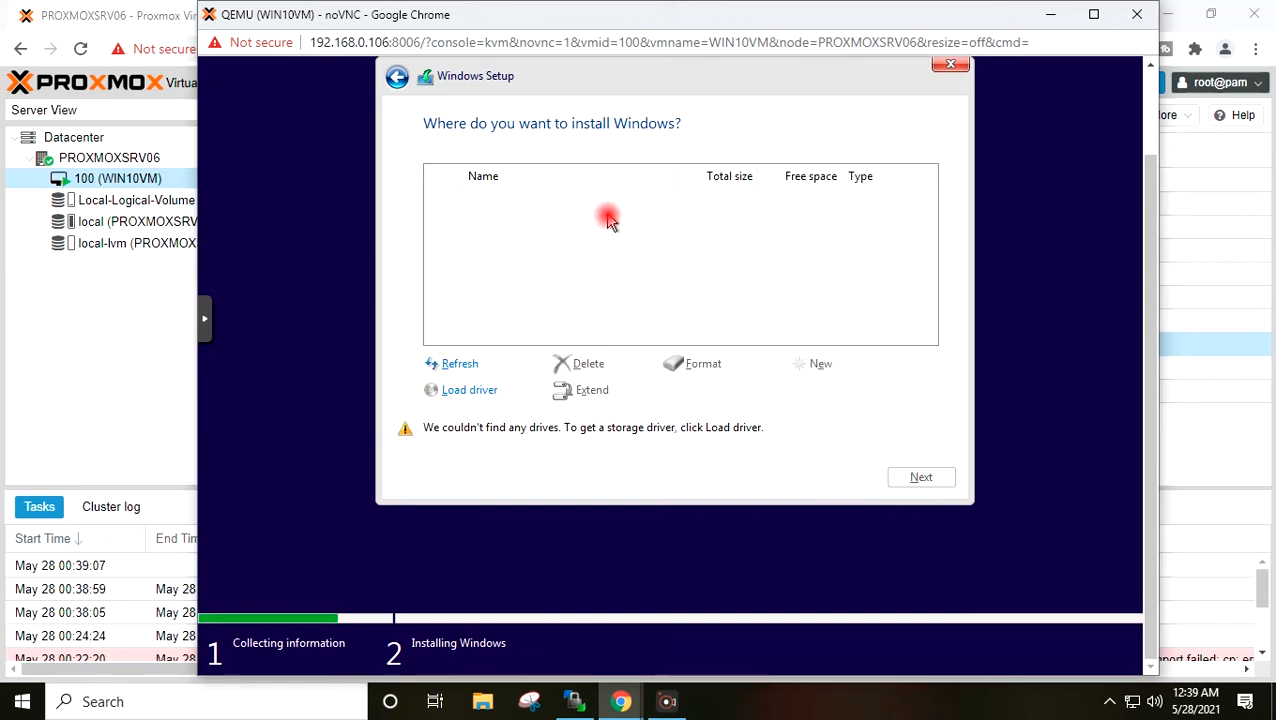
left_click(478, 391)
- Load the Red Hat VirtIO SCSI driver from D:\vioscsi\w10\amd64 so the 40.0 GB Drive 0 appears
left_click(717, 391)
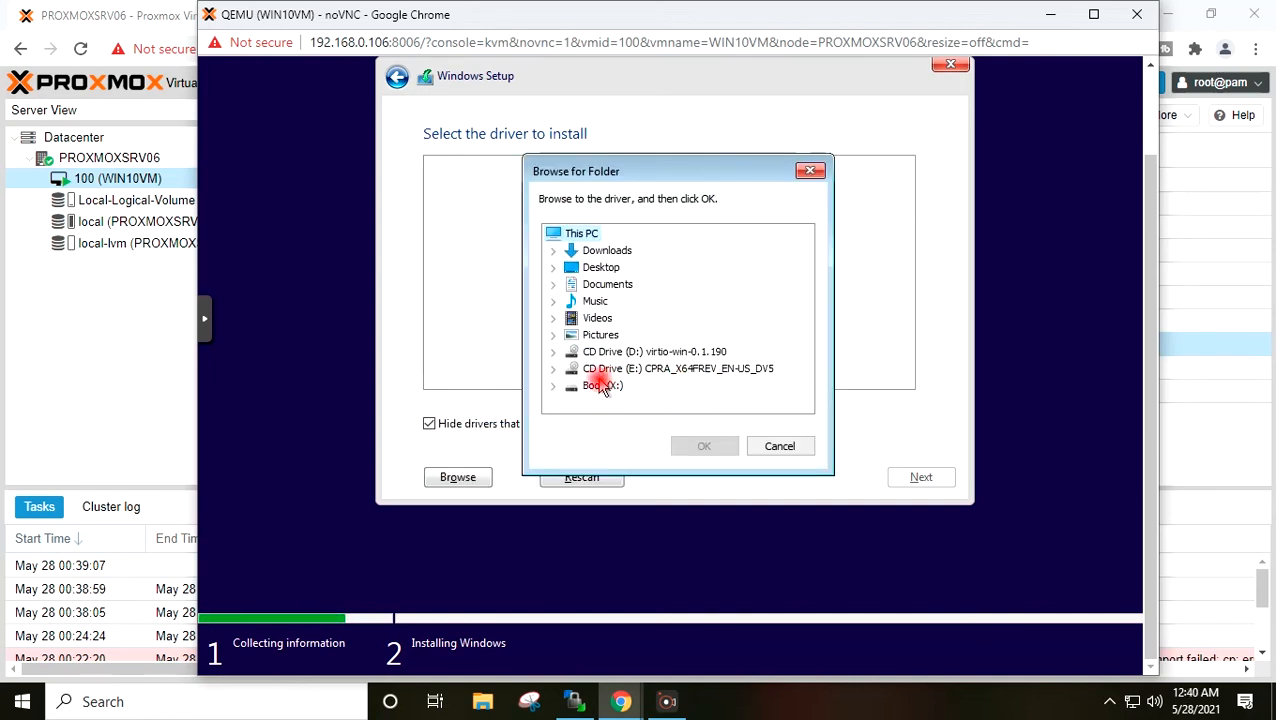
left_click(554, 354)
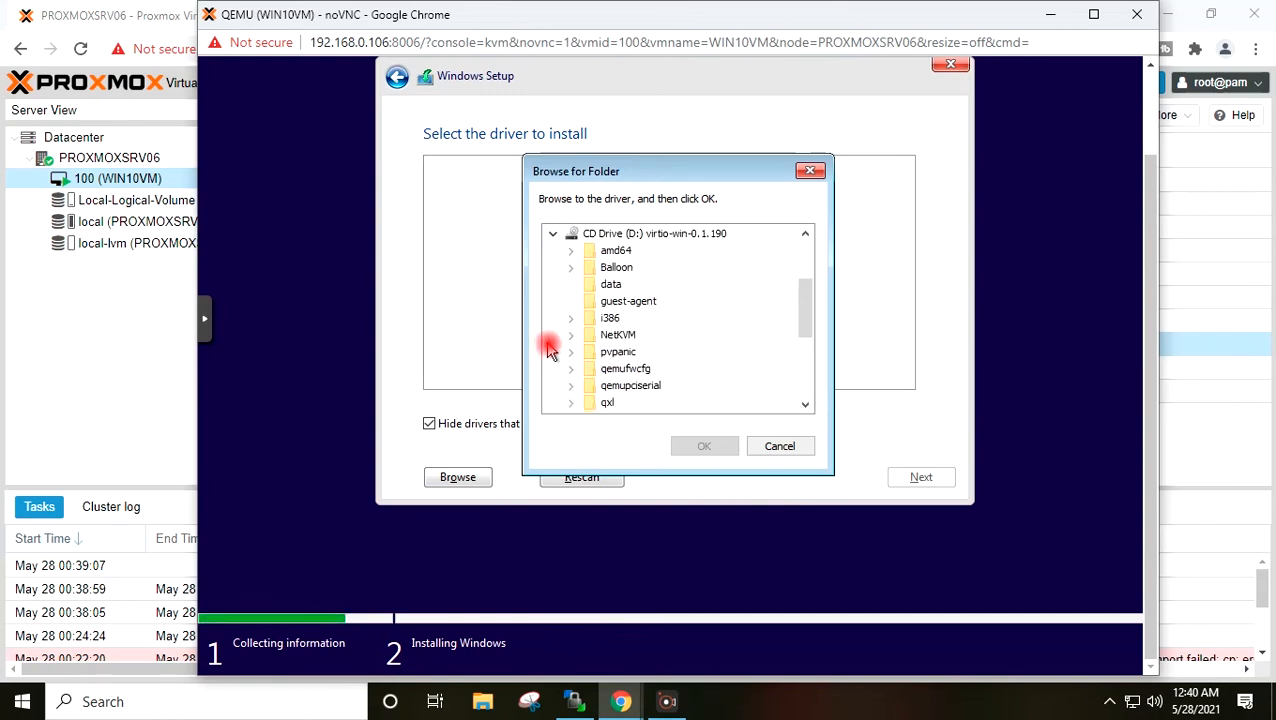
scroll(546, 346, "down", 3)
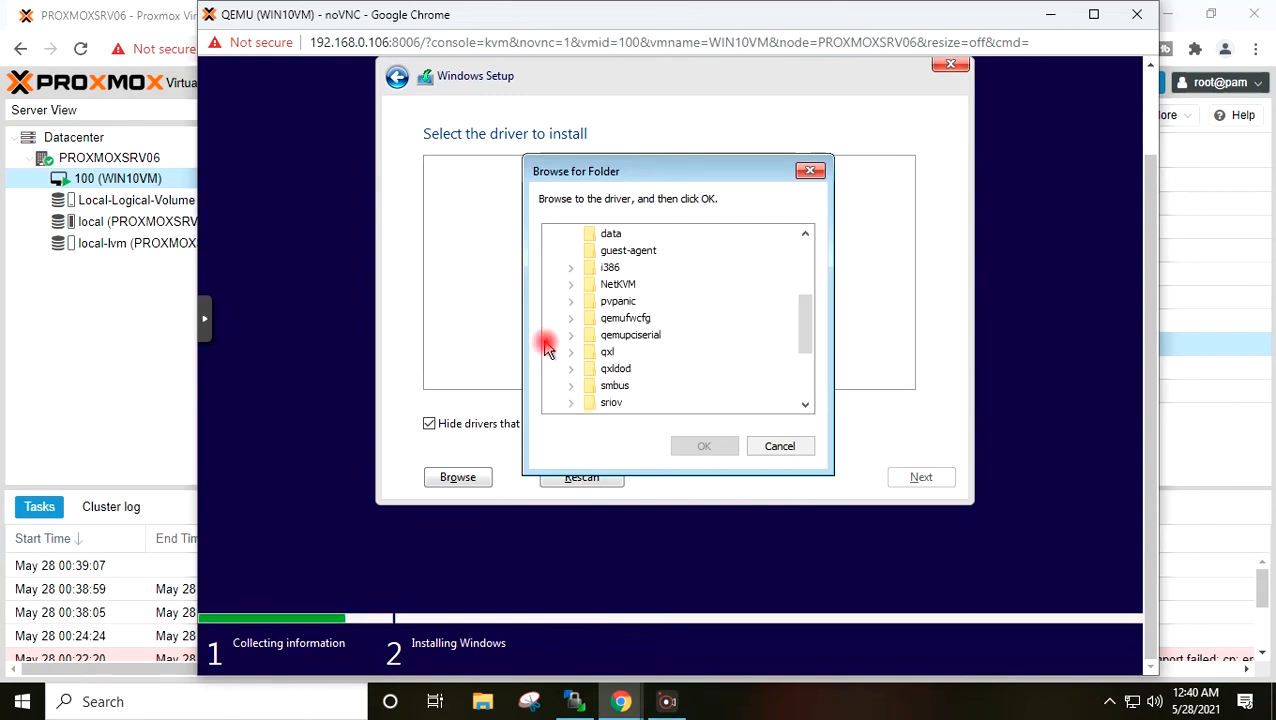
scroll(546, 346, "down", 1)
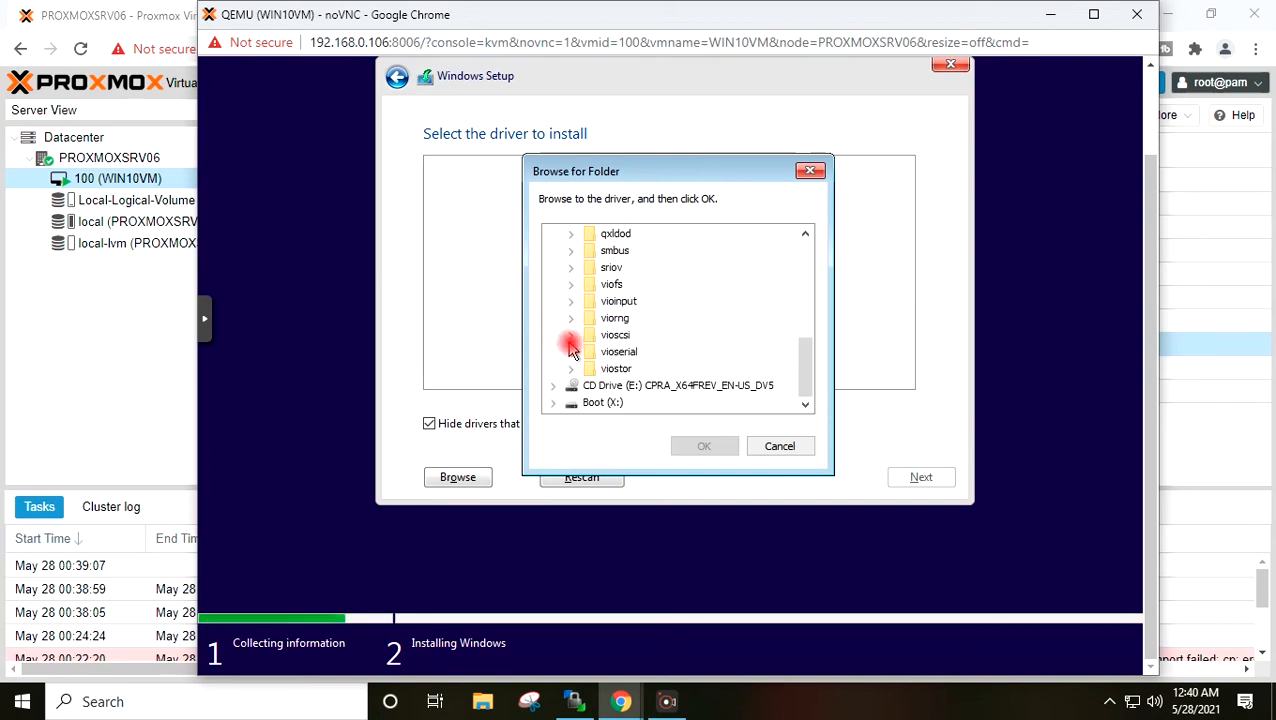
left_click(570, 340)
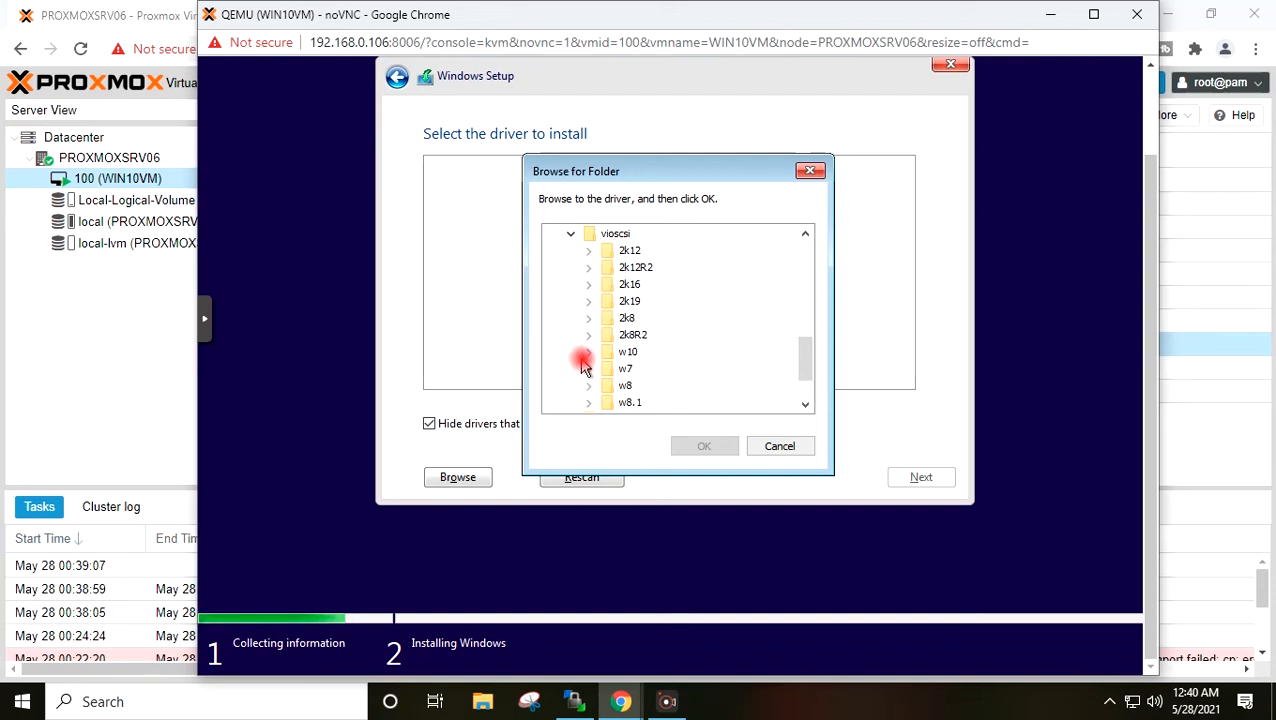
left_click(587, 354)
left_click(632, 368)
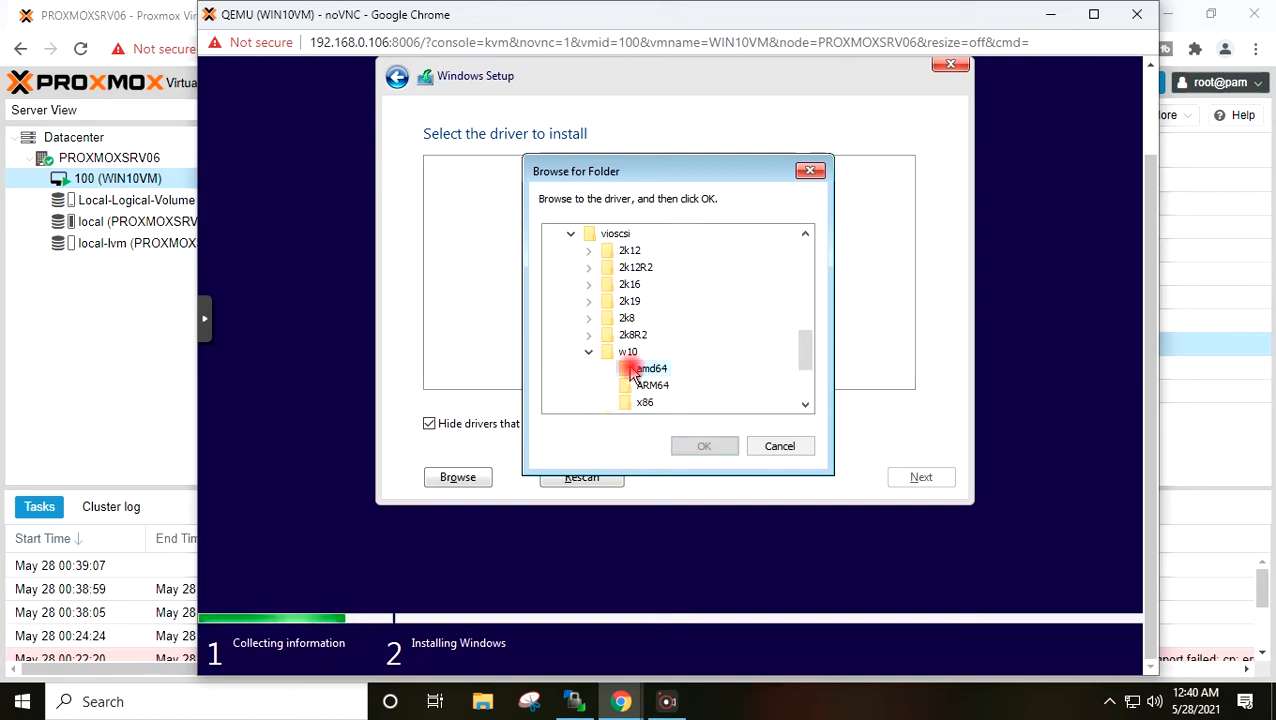
left_click(697, 449)
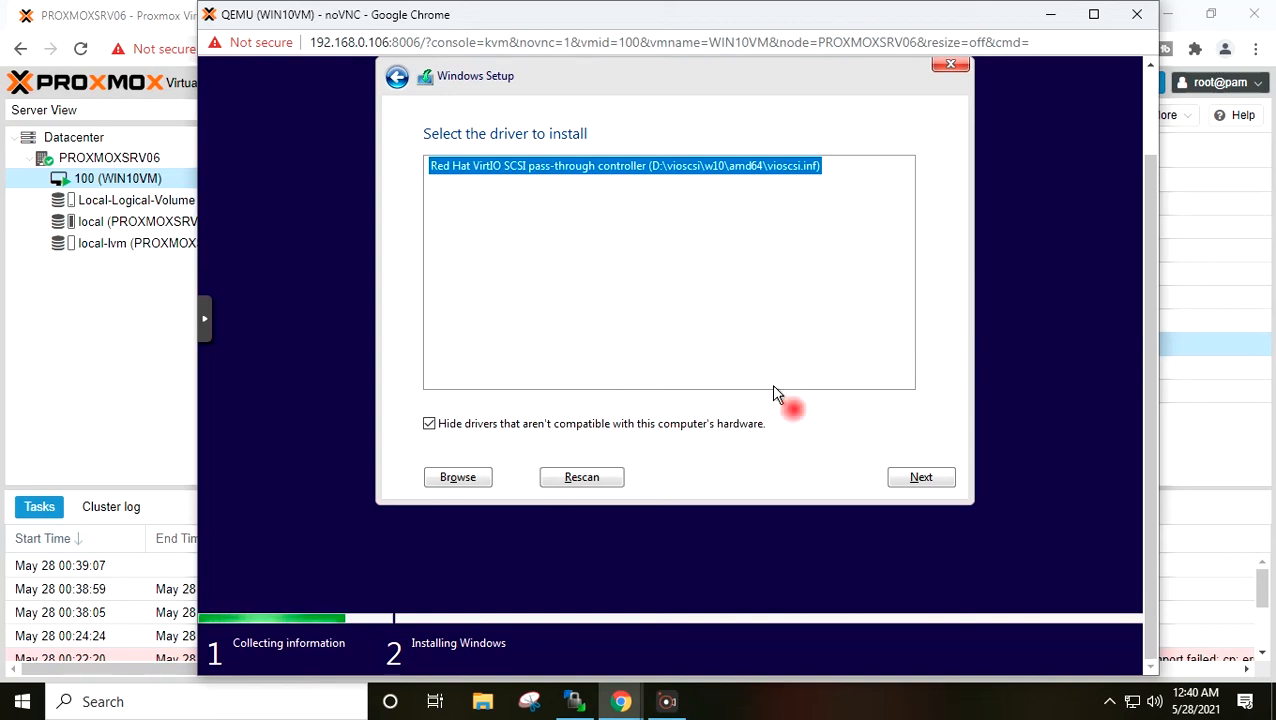
left_click(912, 480)
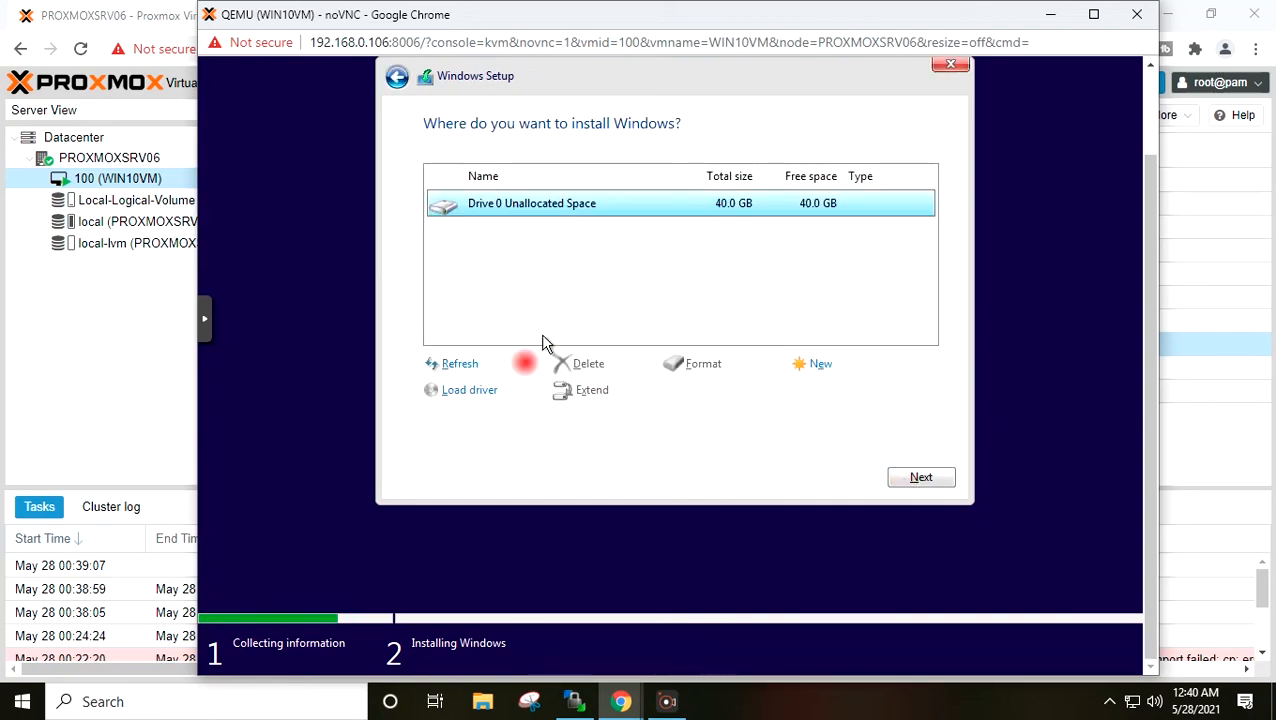
- Load the VirtIO Balloon driver from D:\Balloon\w10\amd64
left_click(490, 392)
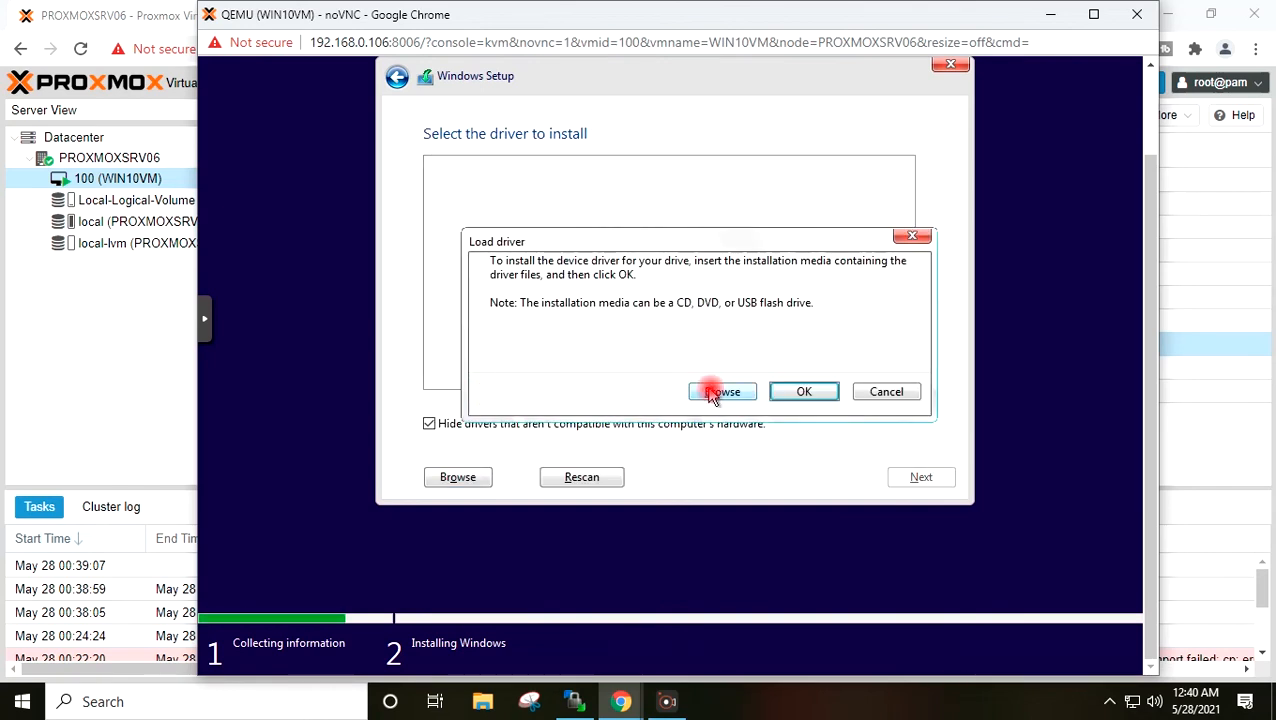
left_click(718, 392)
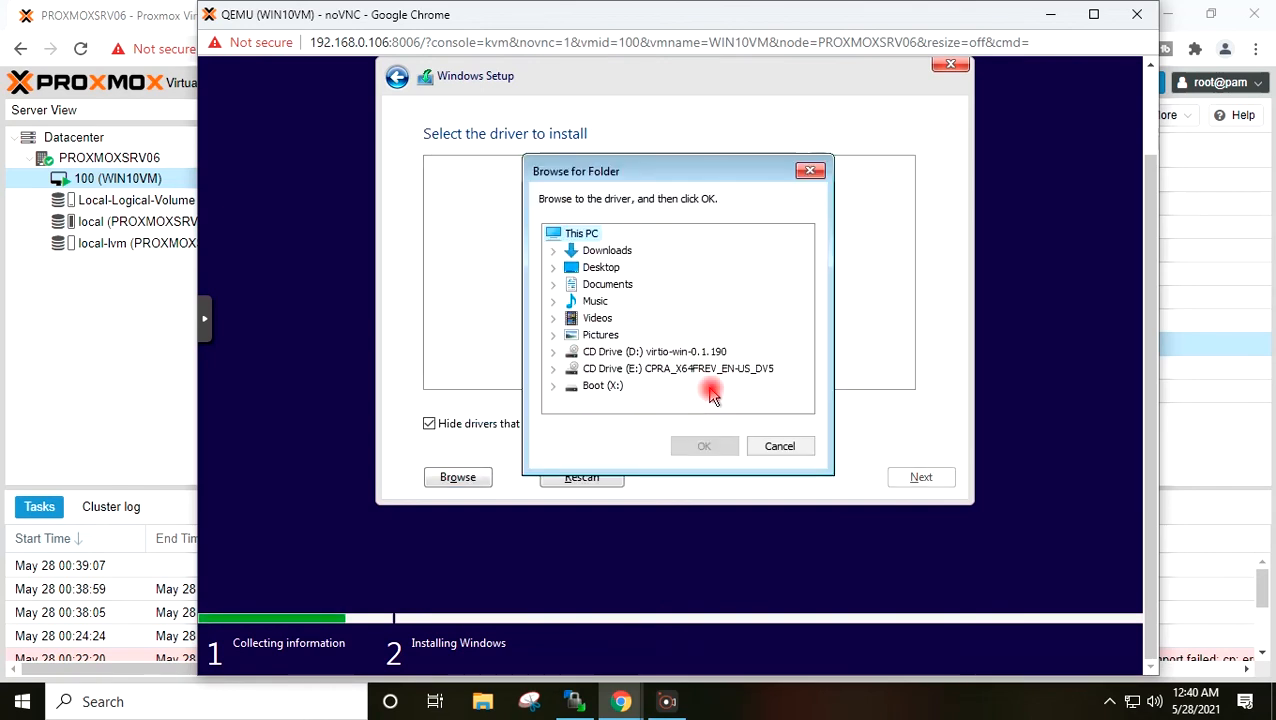
left_click(554, 352)
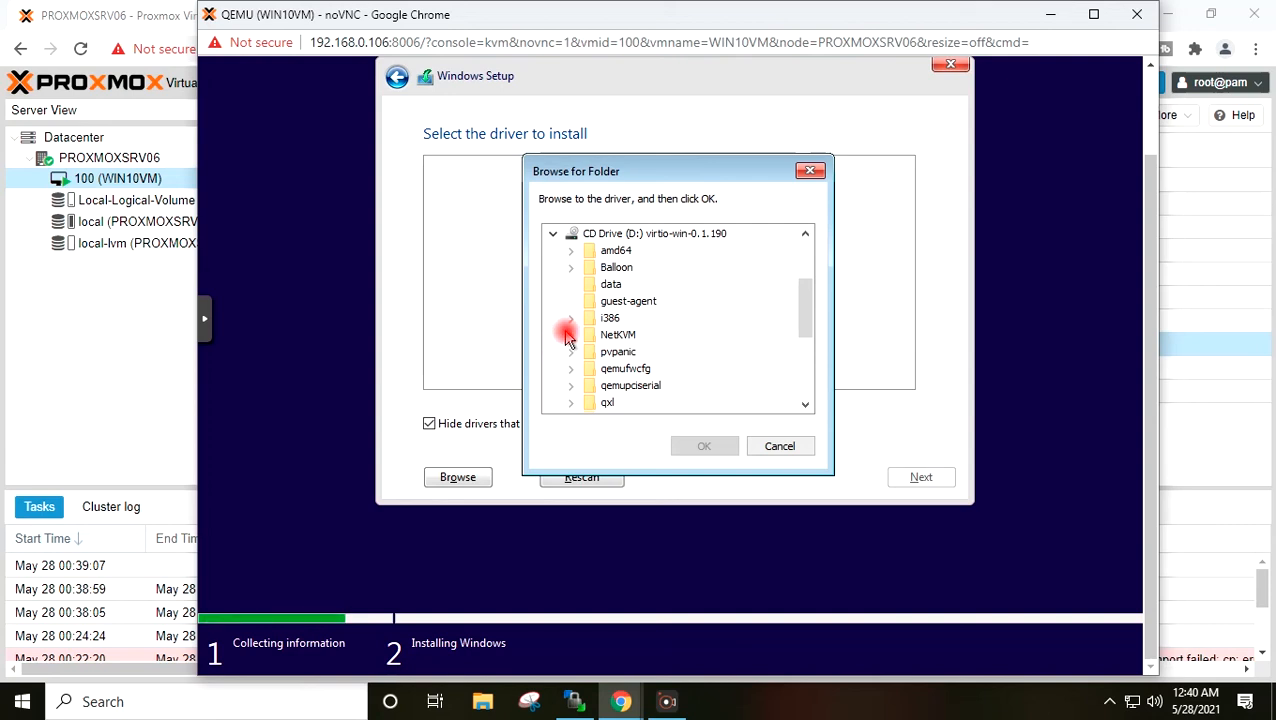
left_click(570, 267)
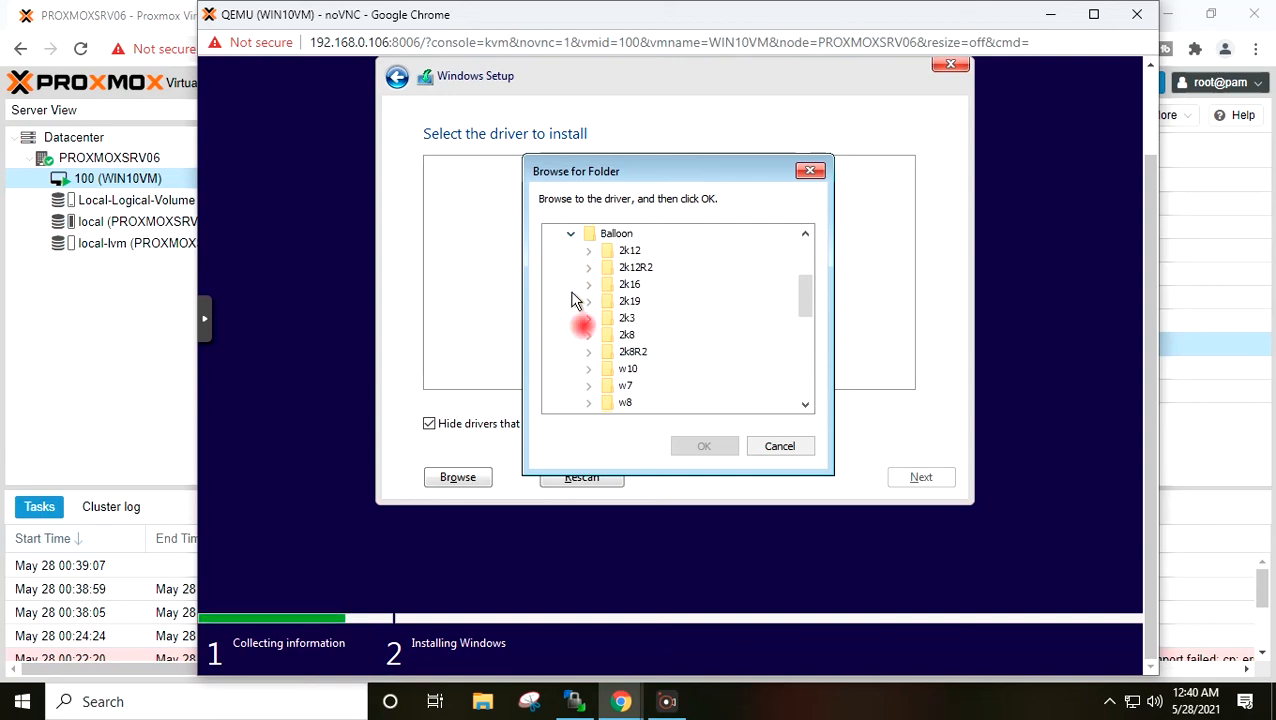
left_click(588, 368)
left_click(648, 368)
left_click(701, 446)
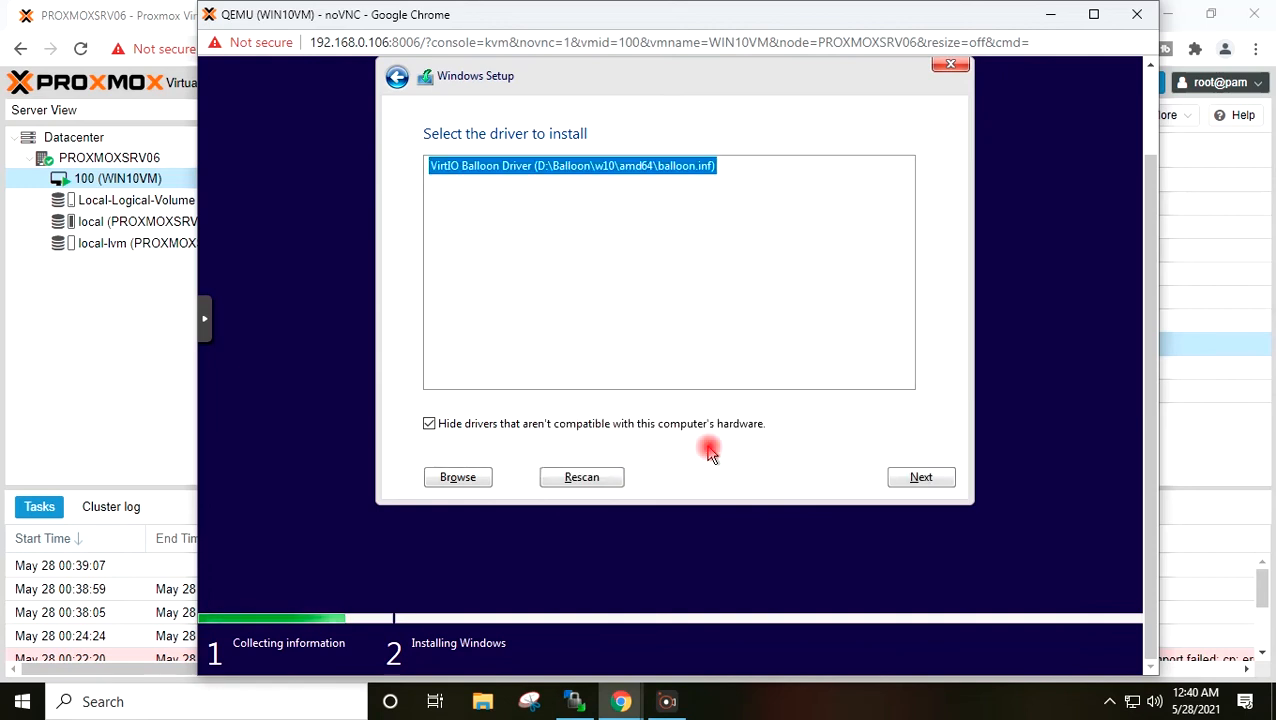
left_click(912, 482)
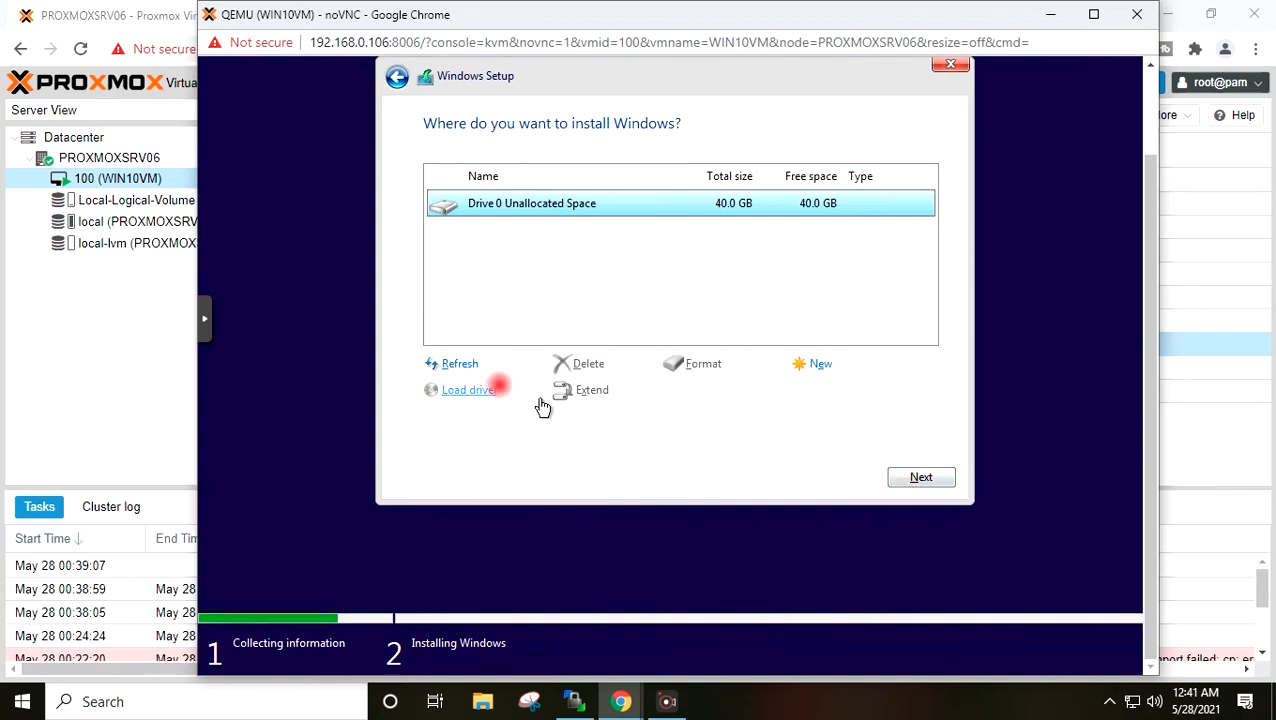
- Load the Red Hat VirtIO Ethernet Adapter driver from D:\NetKVM\w10\amd64
left_click(472, 391)
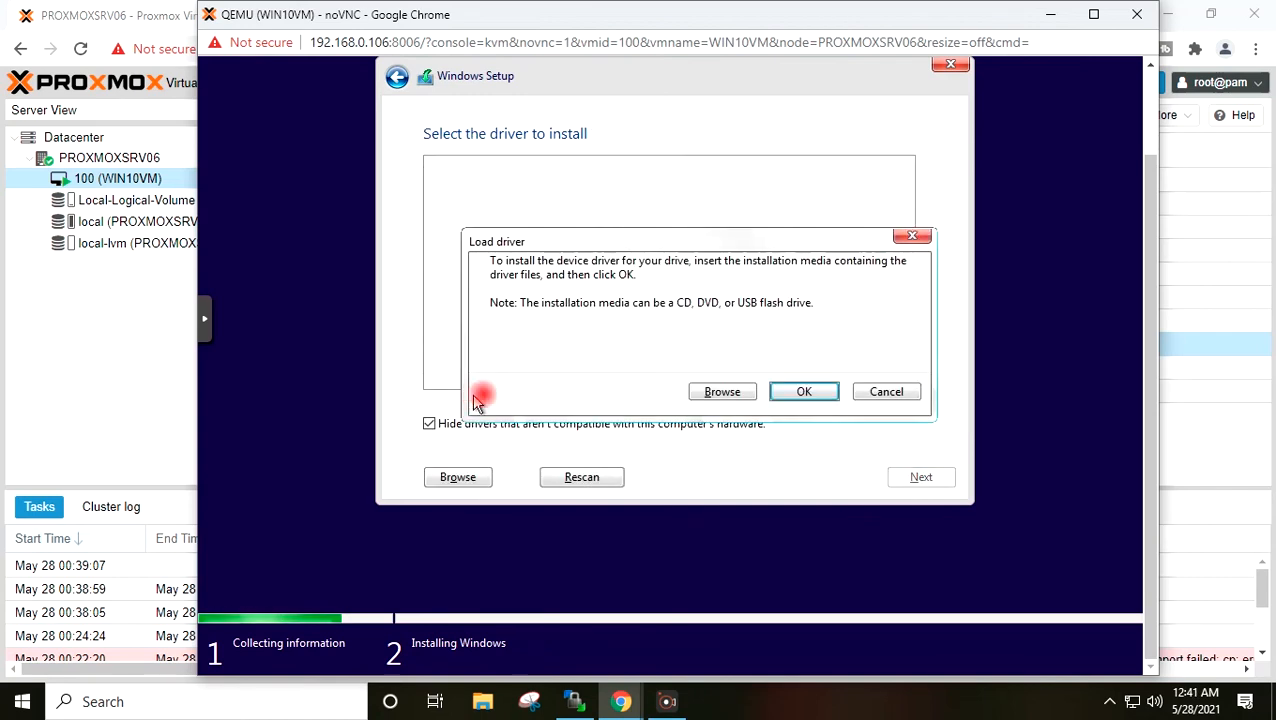
left_click(715, 394)
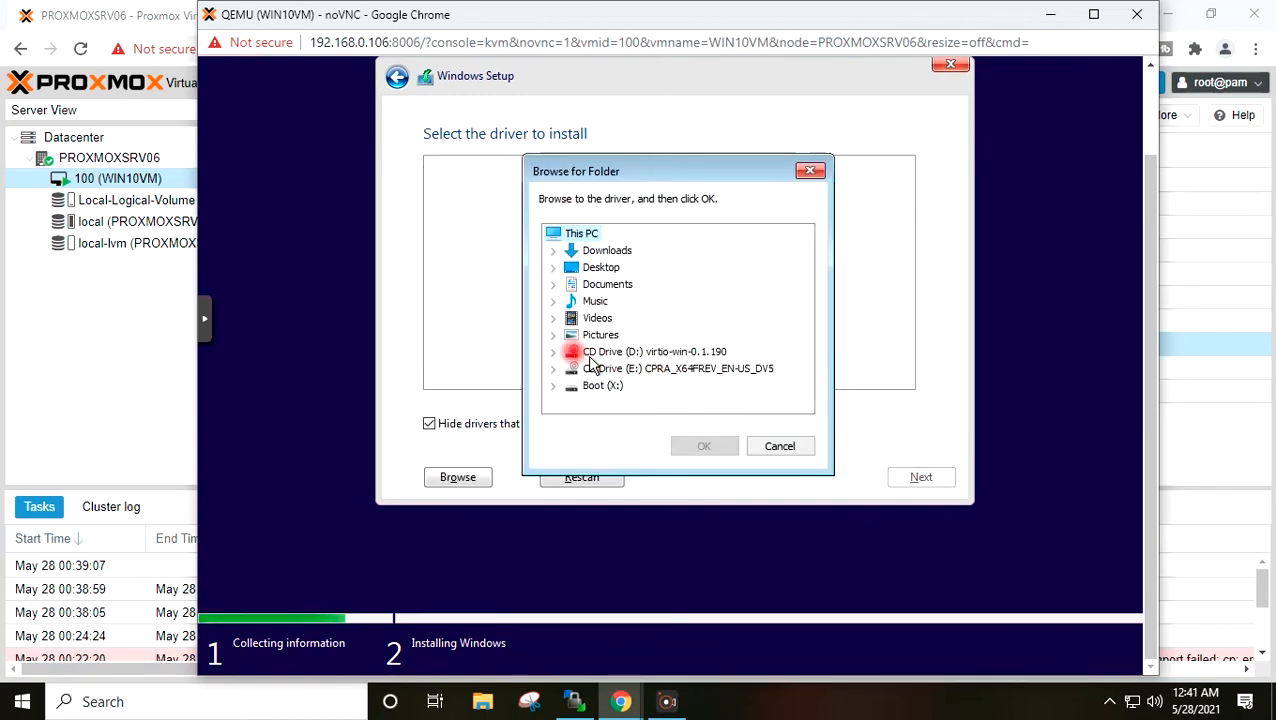
left_click(554, 353)
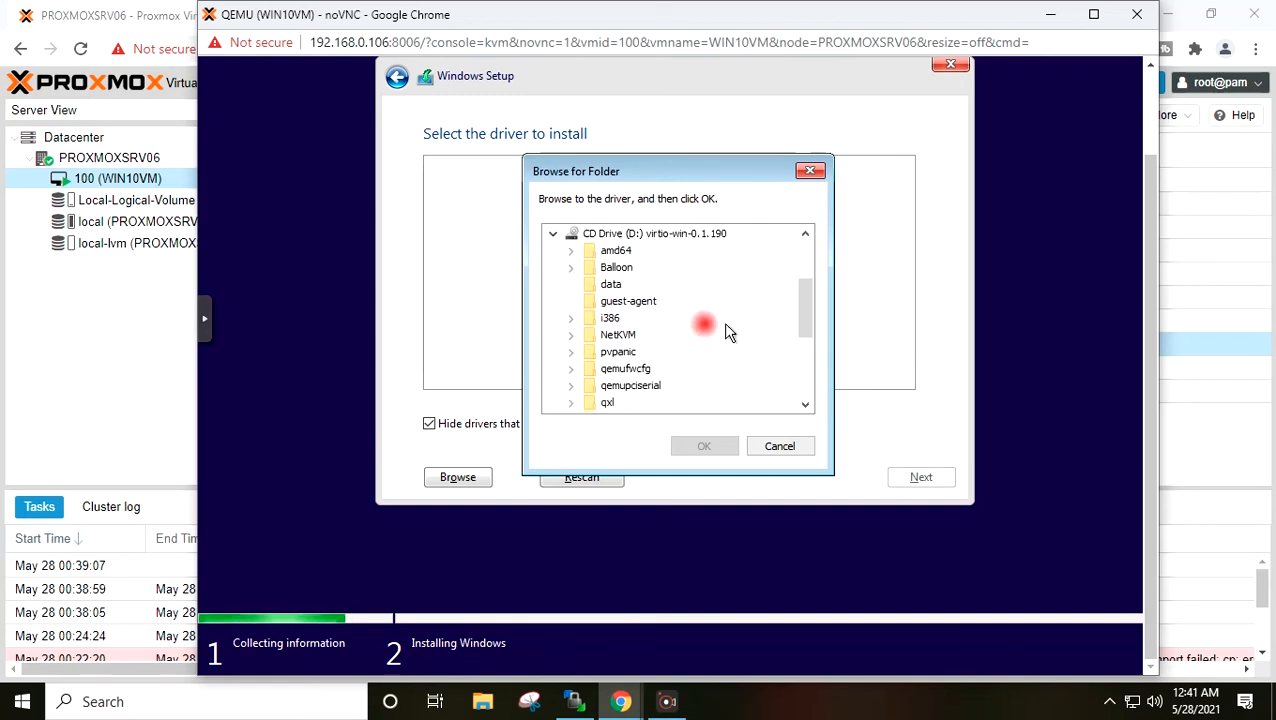
mouse_move(808, 324)
left_mouse_down()
mouse_move(809, 366)
mouse_move(806, 333)
left_mouse_up()
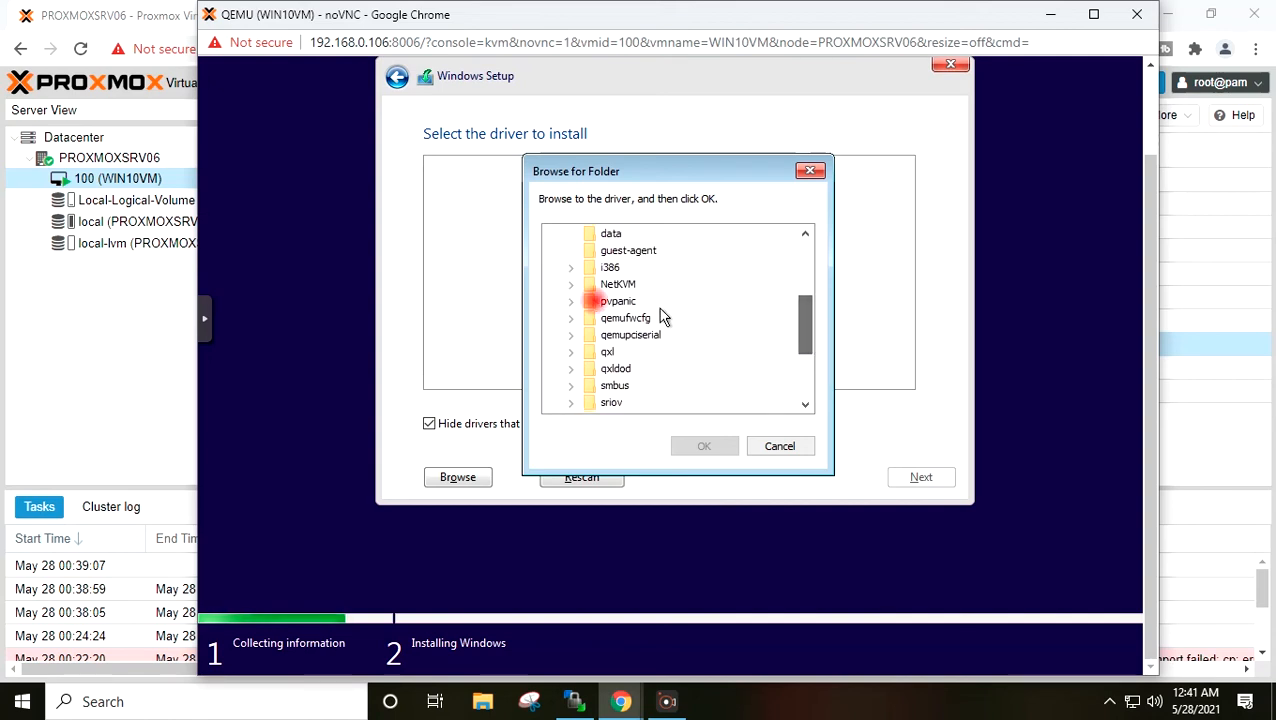
left_click(571, 295)
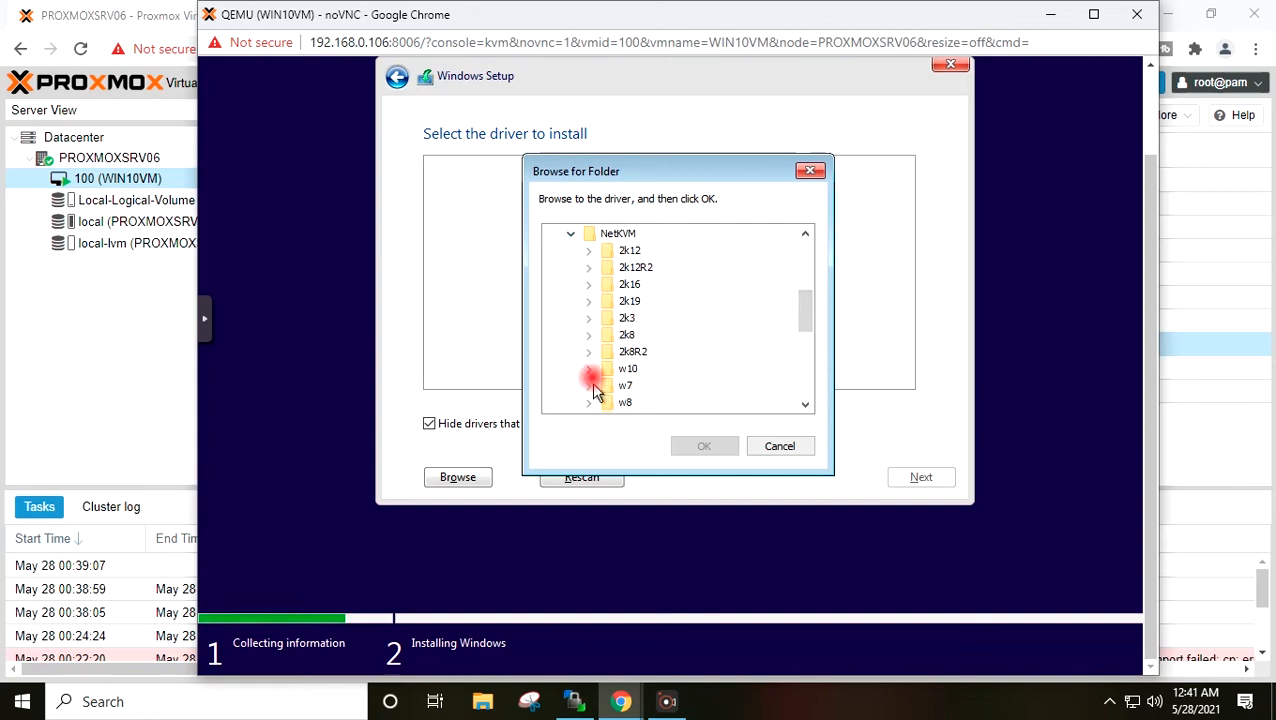
left_click(589, 369)
left_click(650, 369)
left_click(704, 446)
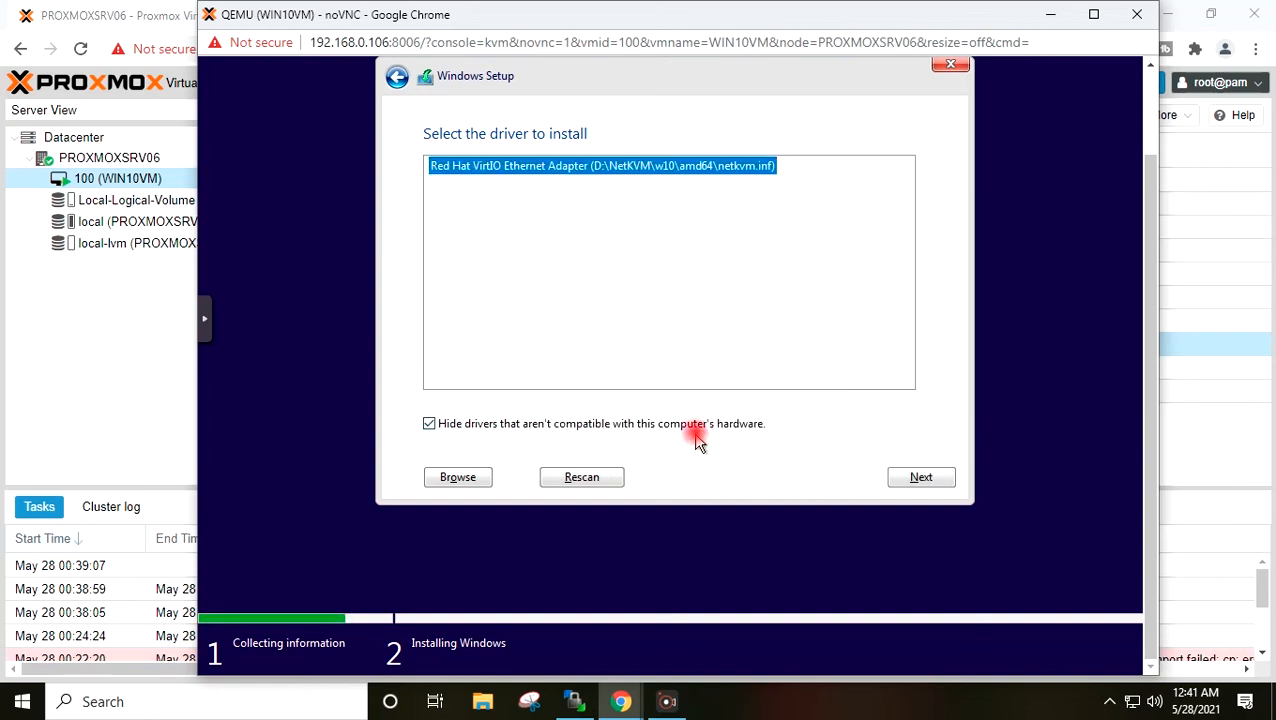
left_click(912, 476)
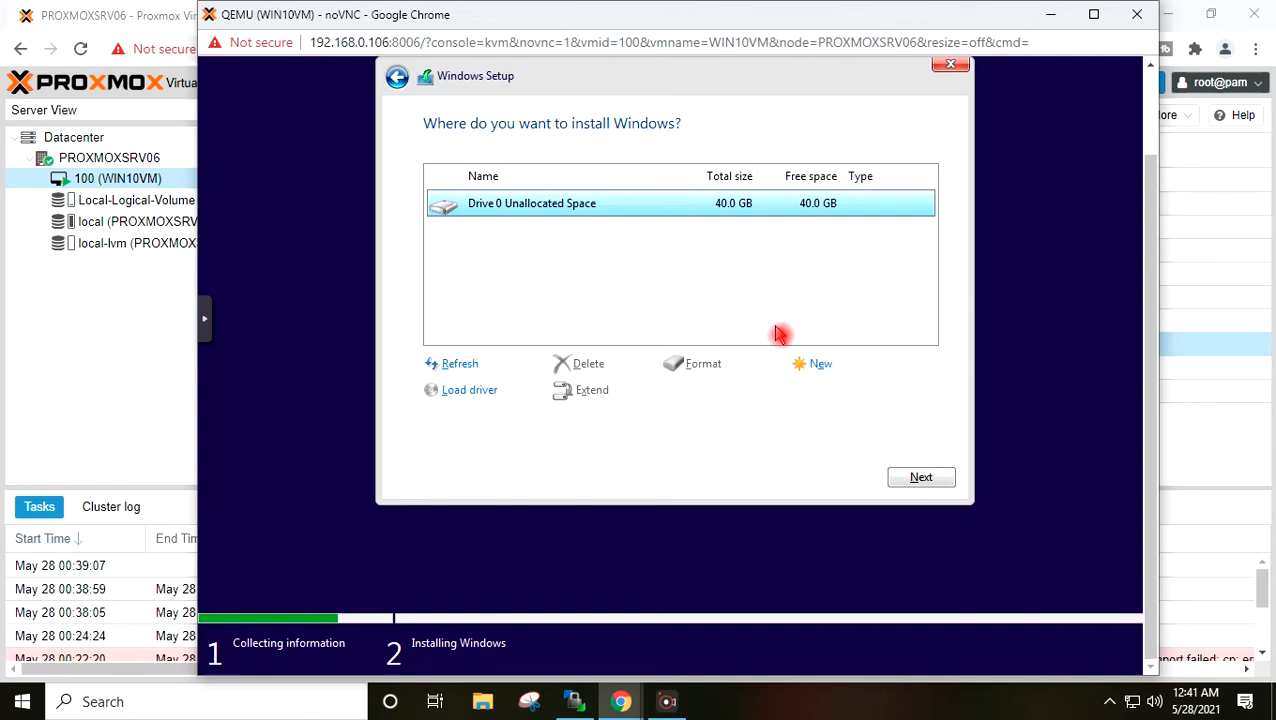
- Create a 40960 MB partition on Drive 0 and install Windows onto Partition 2
left_click(818, 365)
left_click(853, 390)
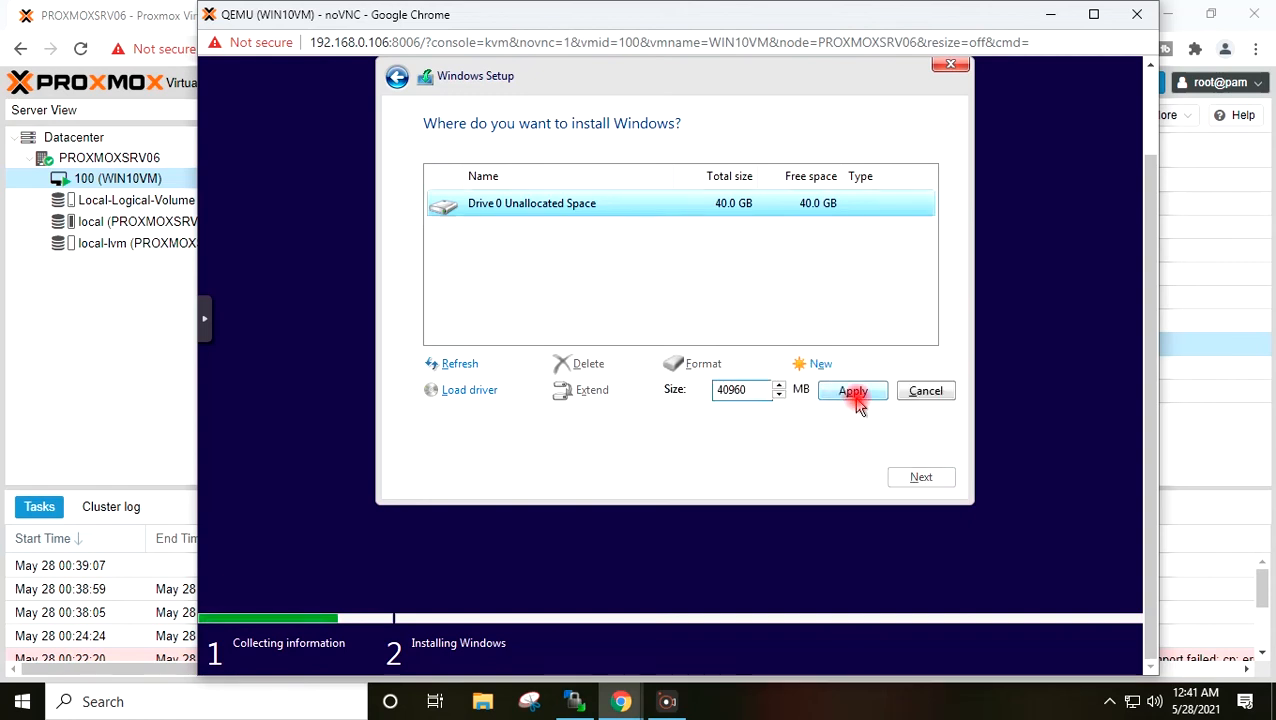
left_click(821, 390)
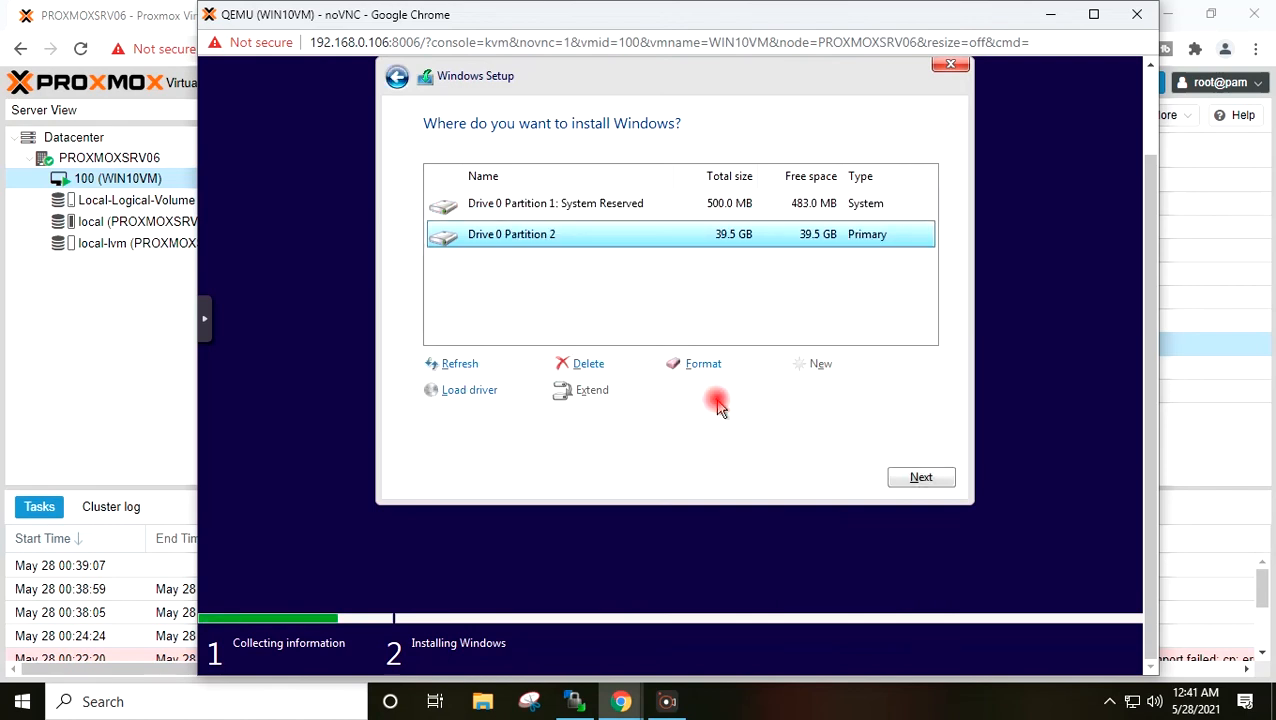
left_click(911, 479)
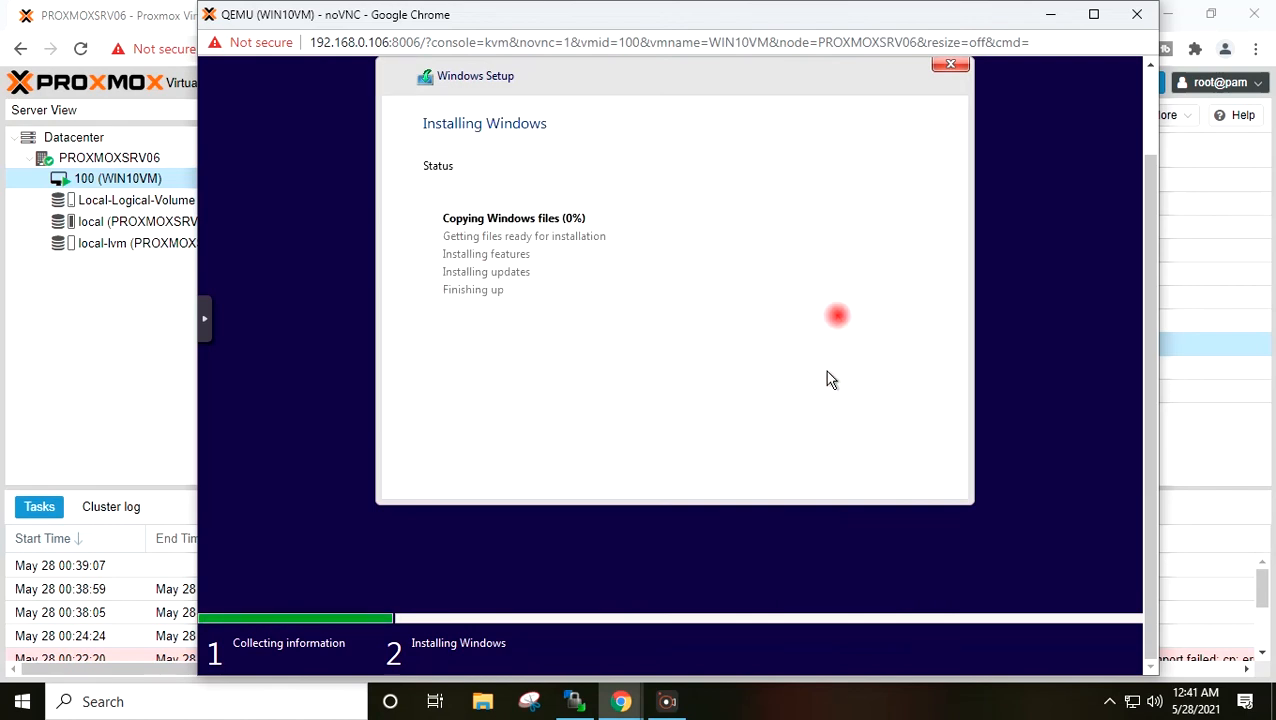
left_click_drag(1153, 260, 1151, 228)
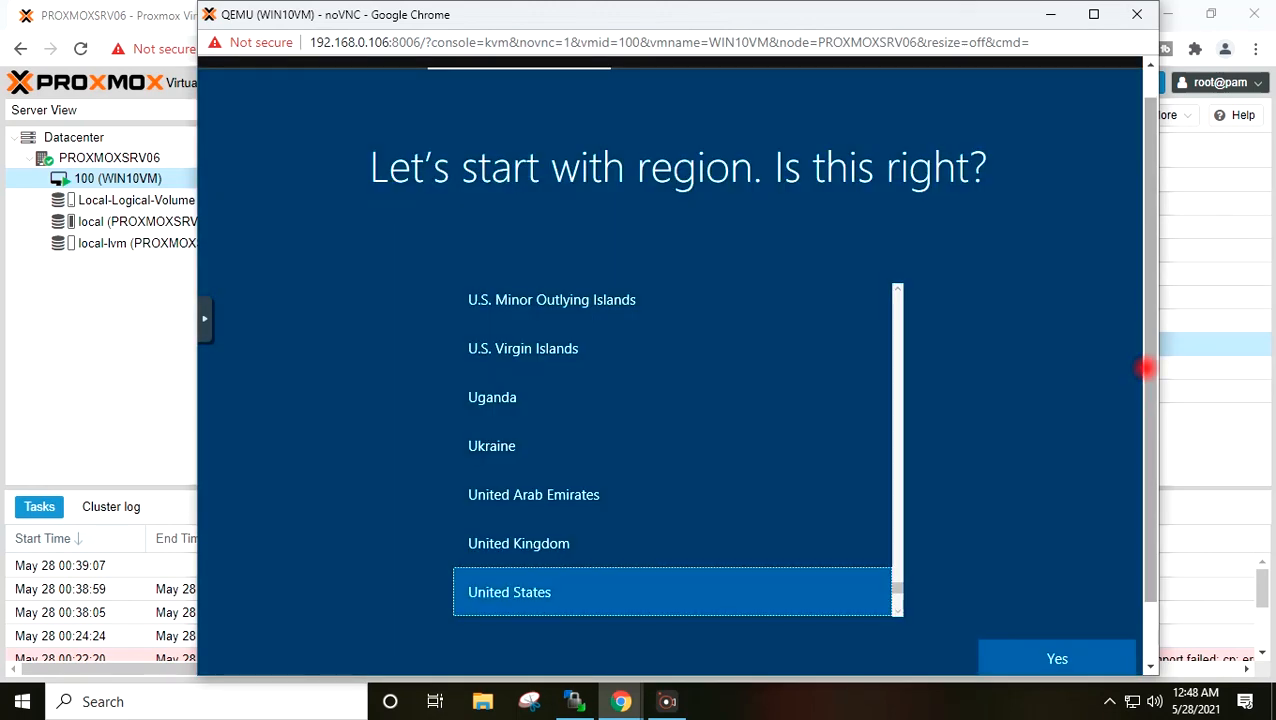
- Confirm United States as the region and skip adding a second keyboard layout
left_click(1055, 652)
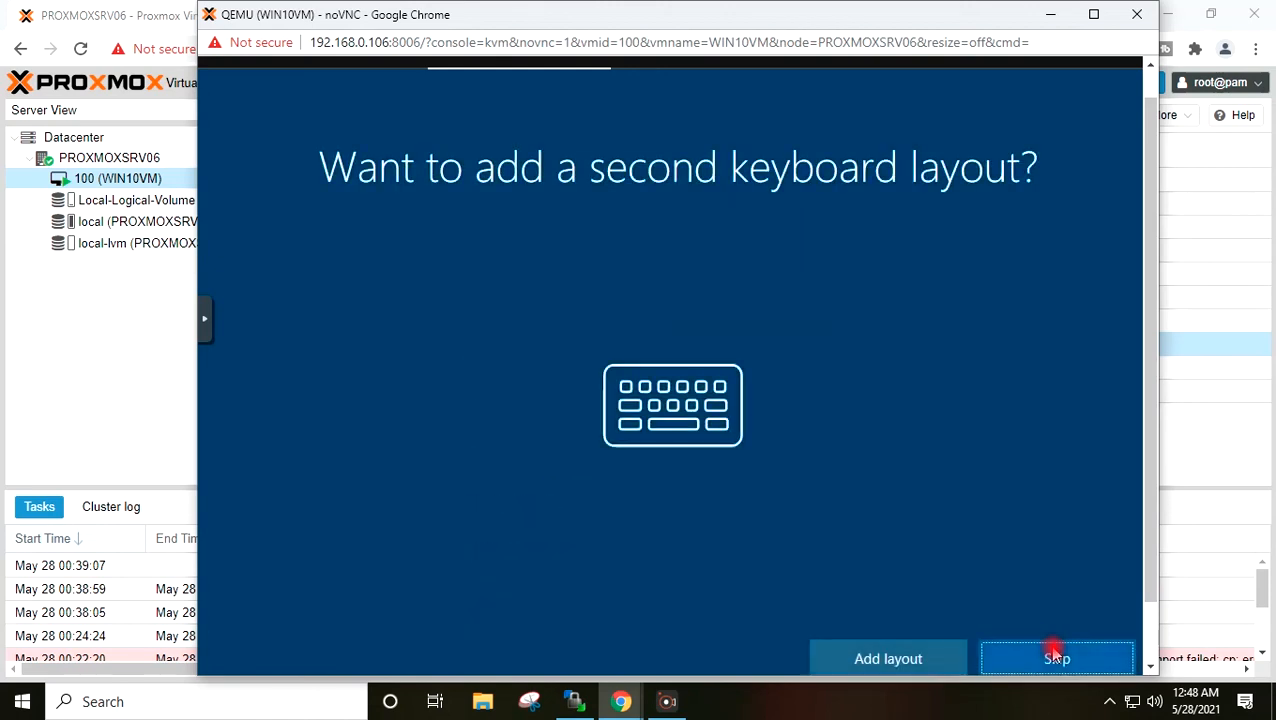
left_click(1057, 655)
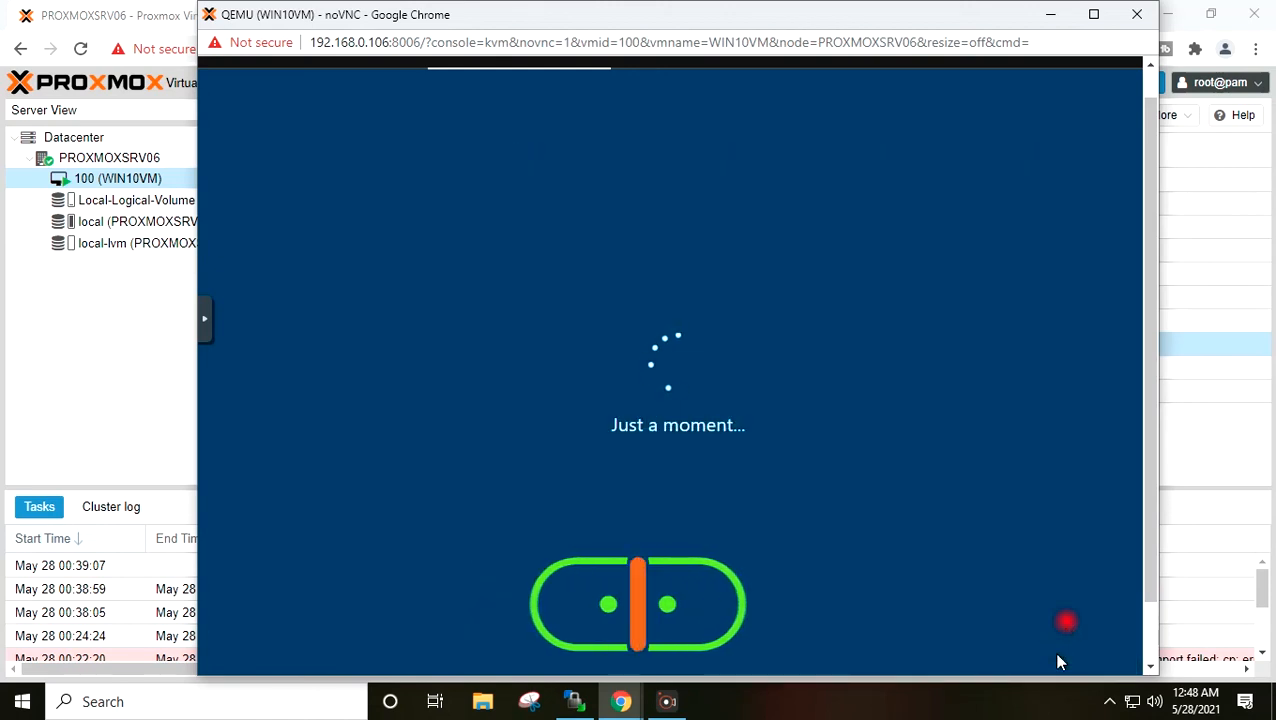
left_click_drag(1148, 461, 1148, 474)
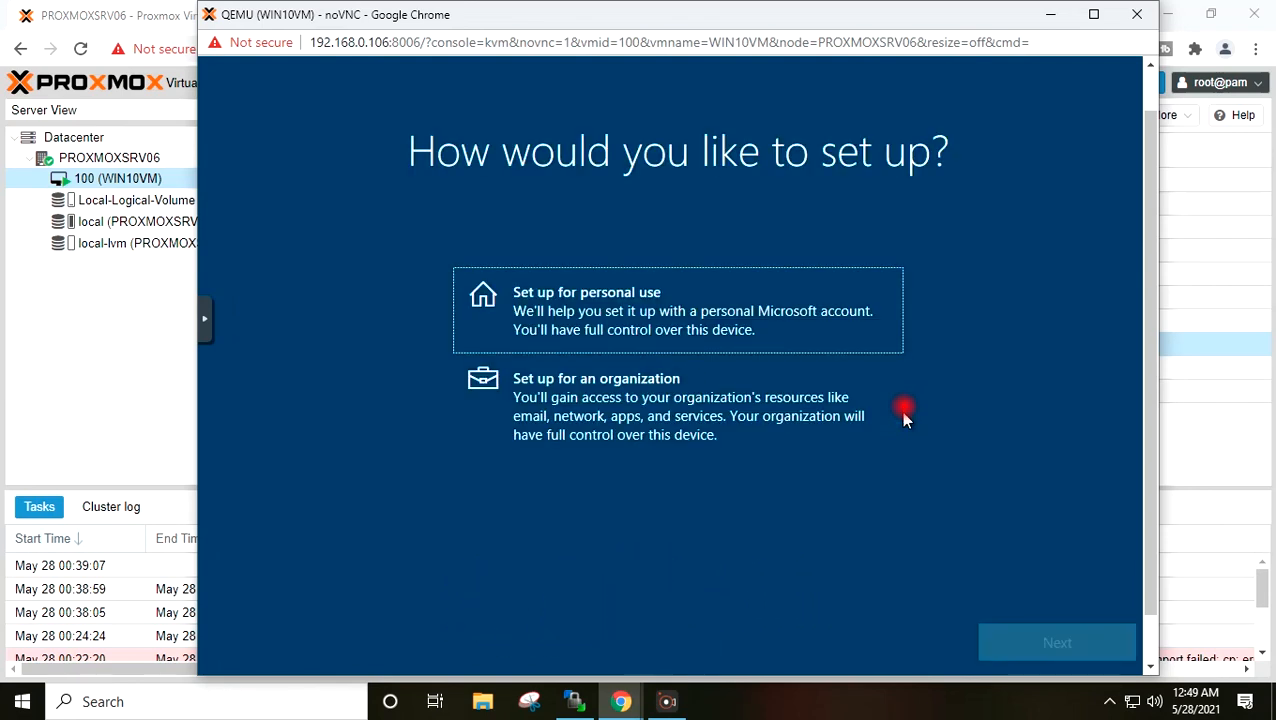
- Set the PC up for personal use with an offline account and limited experience
left_click(578, 282)
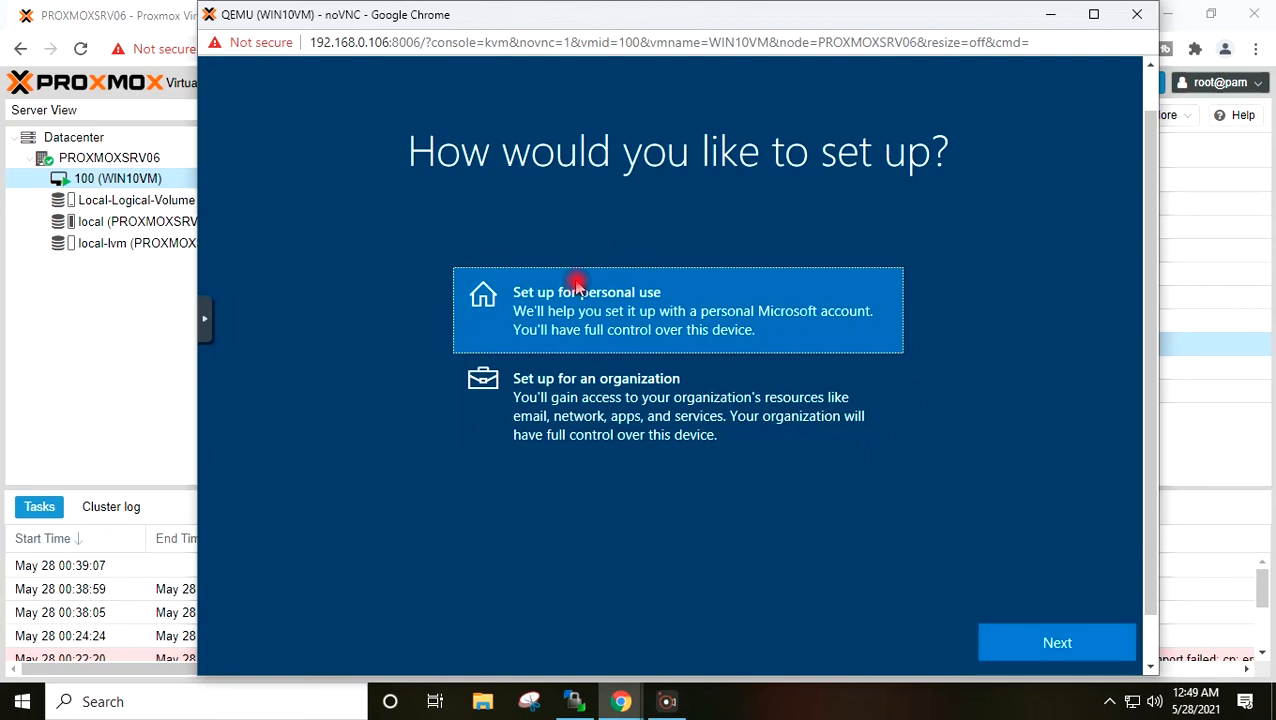
left_click(1027, 648)
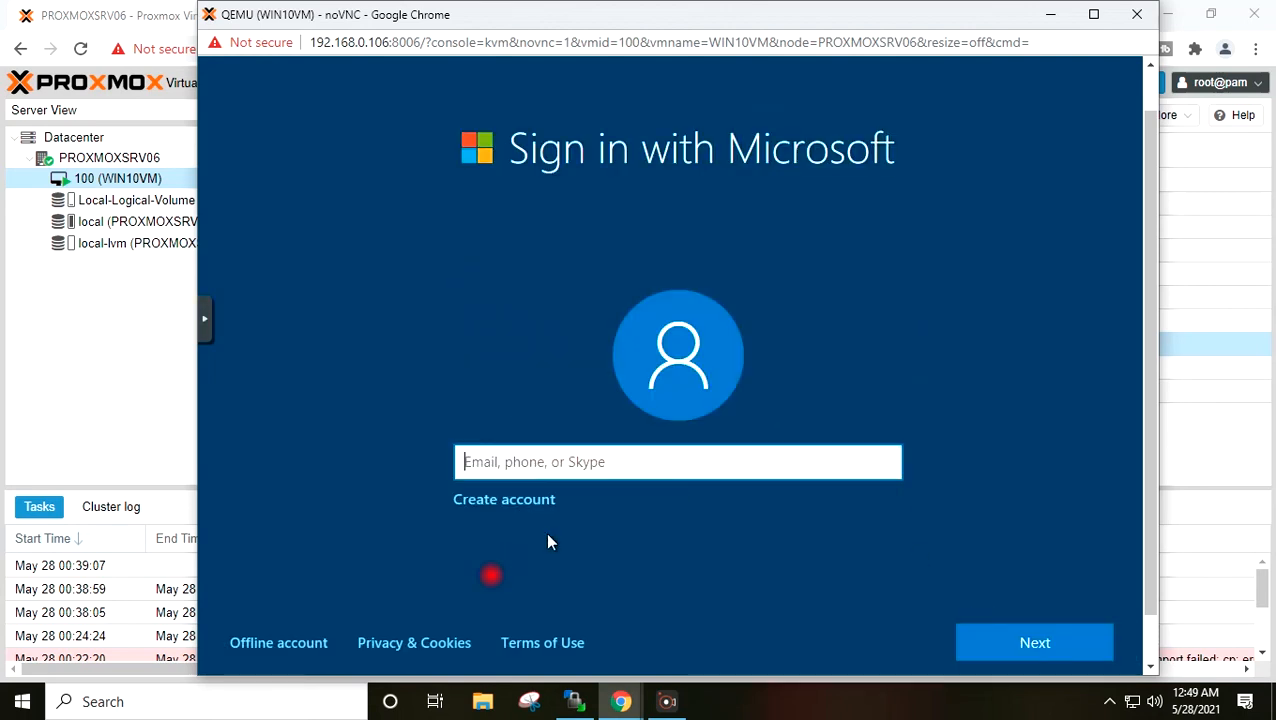
left_click(300, 642)
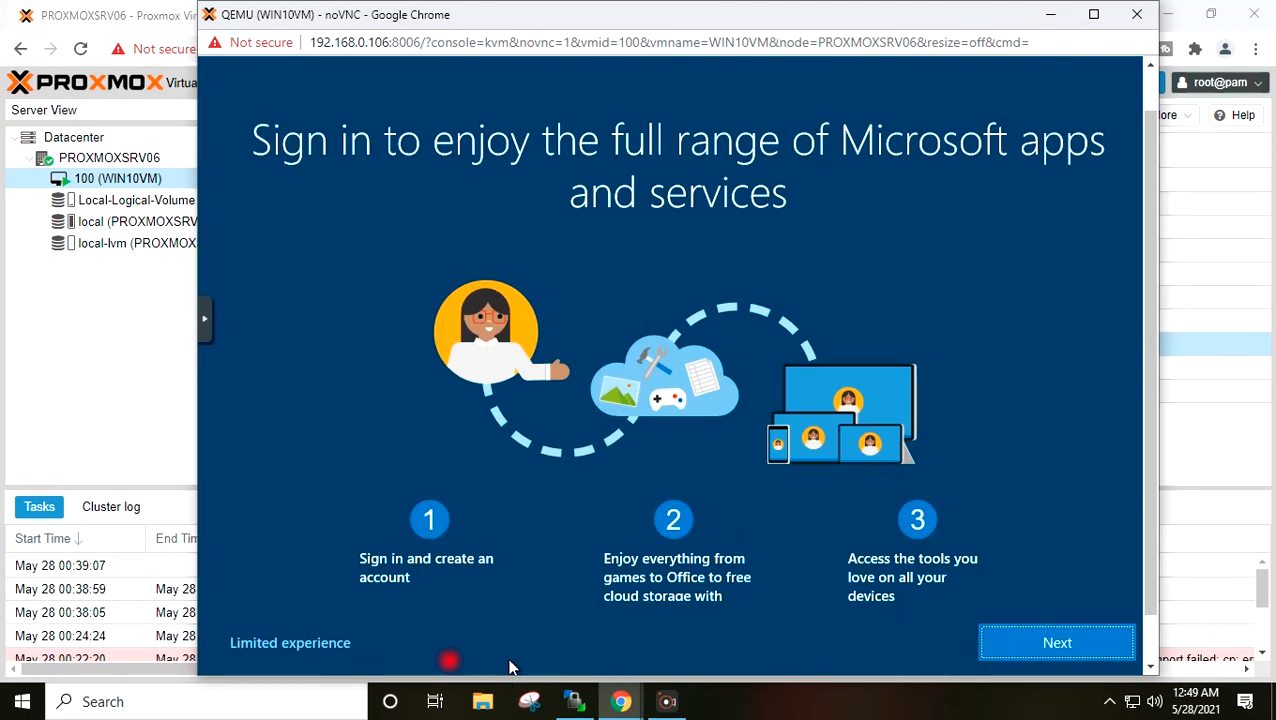
left_click(340, 648)
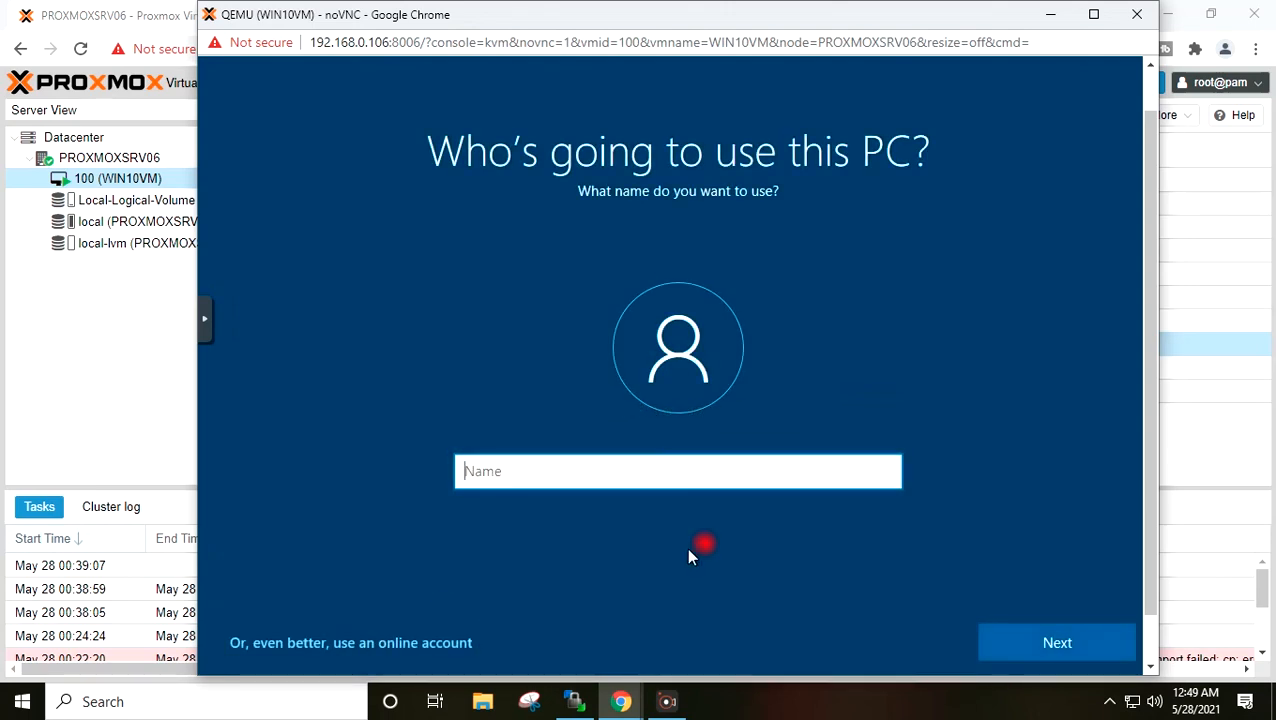
- Create the local Windows user with a name, a confirmed password and a password hint
left_click(637, 472)
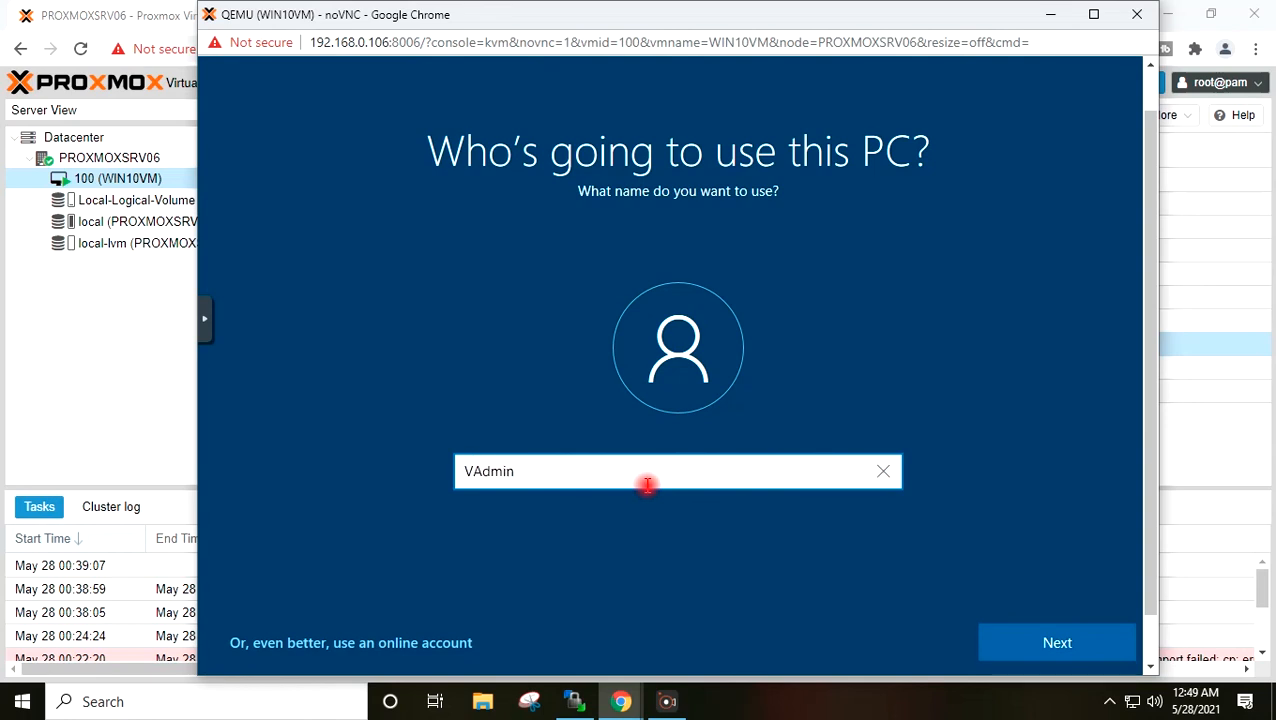
left_click(1034, 640)
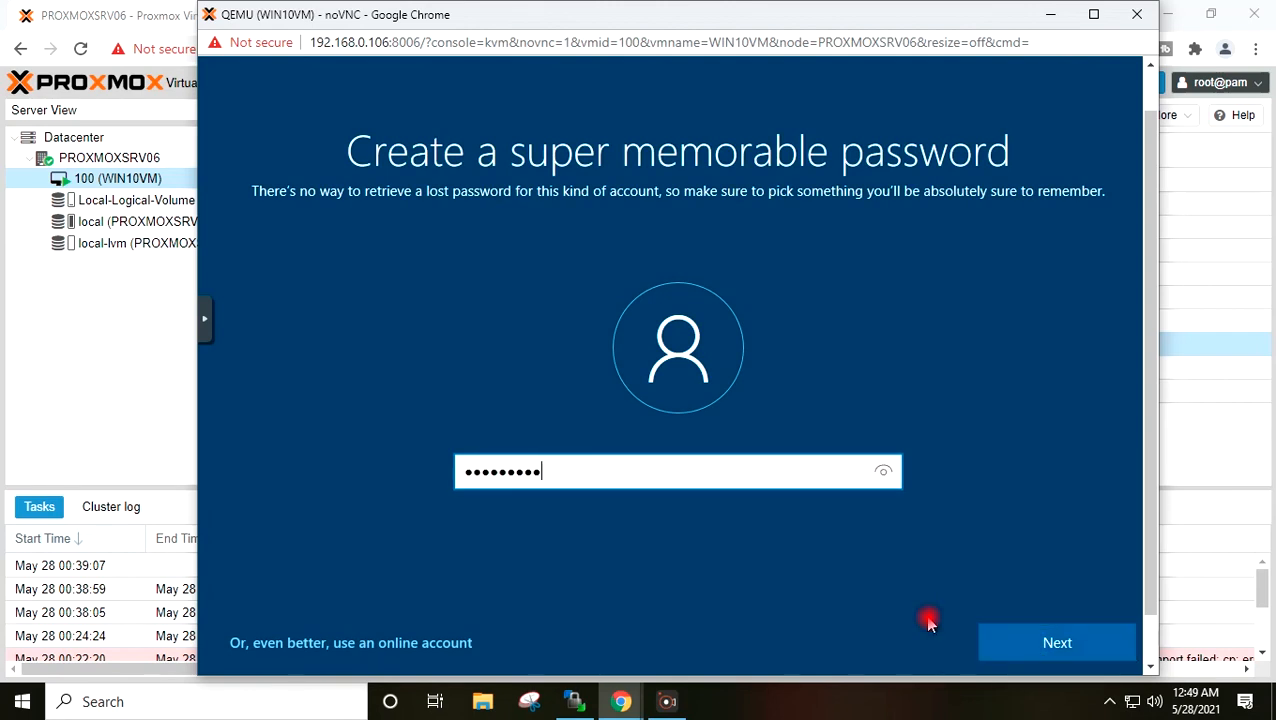
left_click(1035, 650)
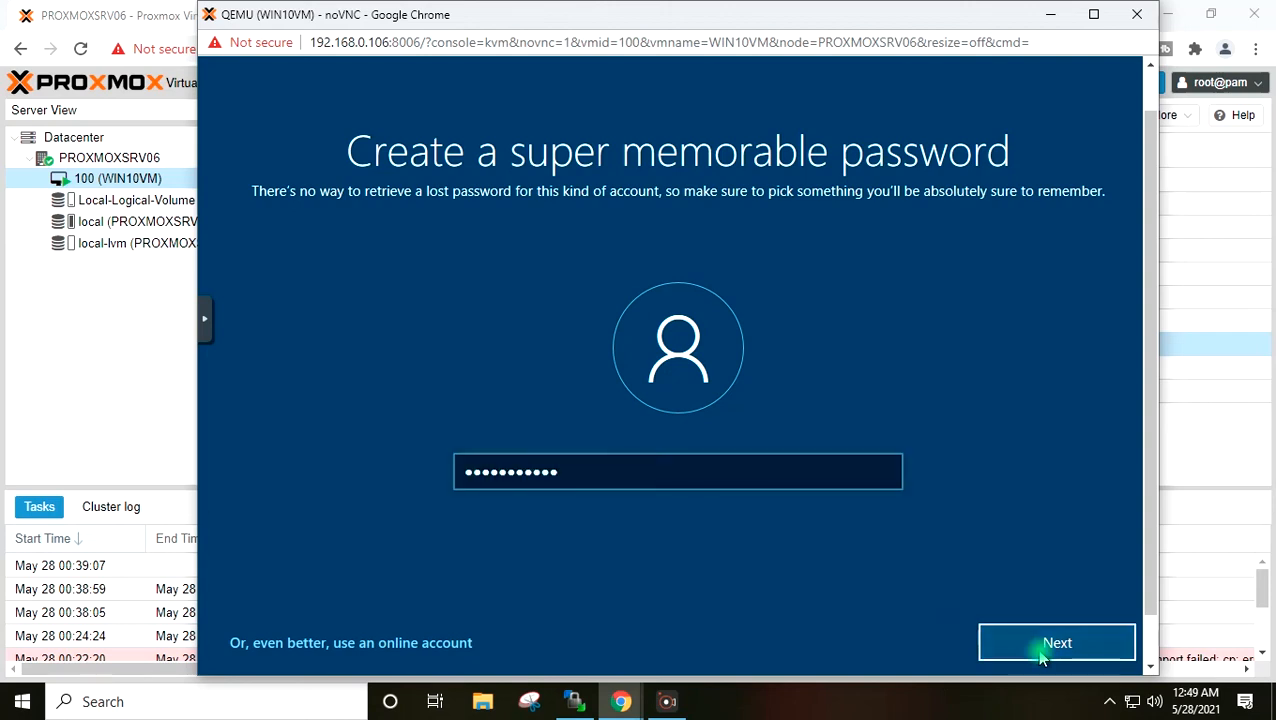
type("•")
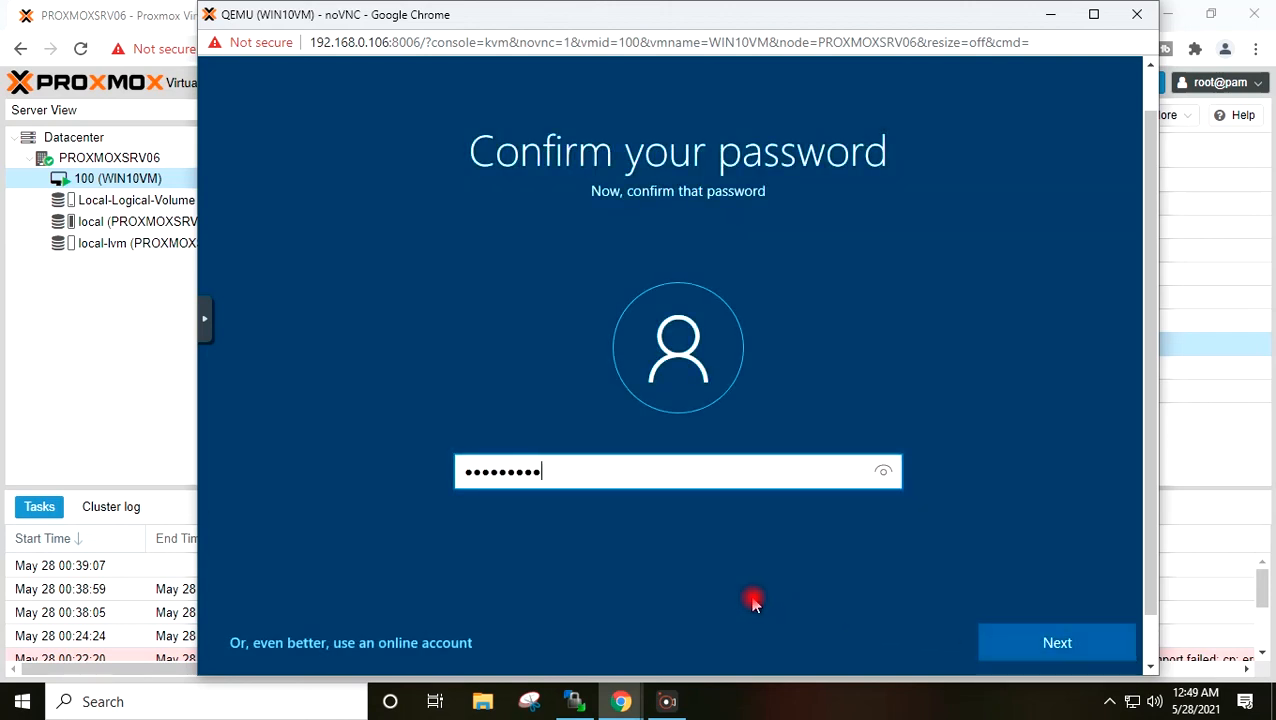
left_click(1031, 645)
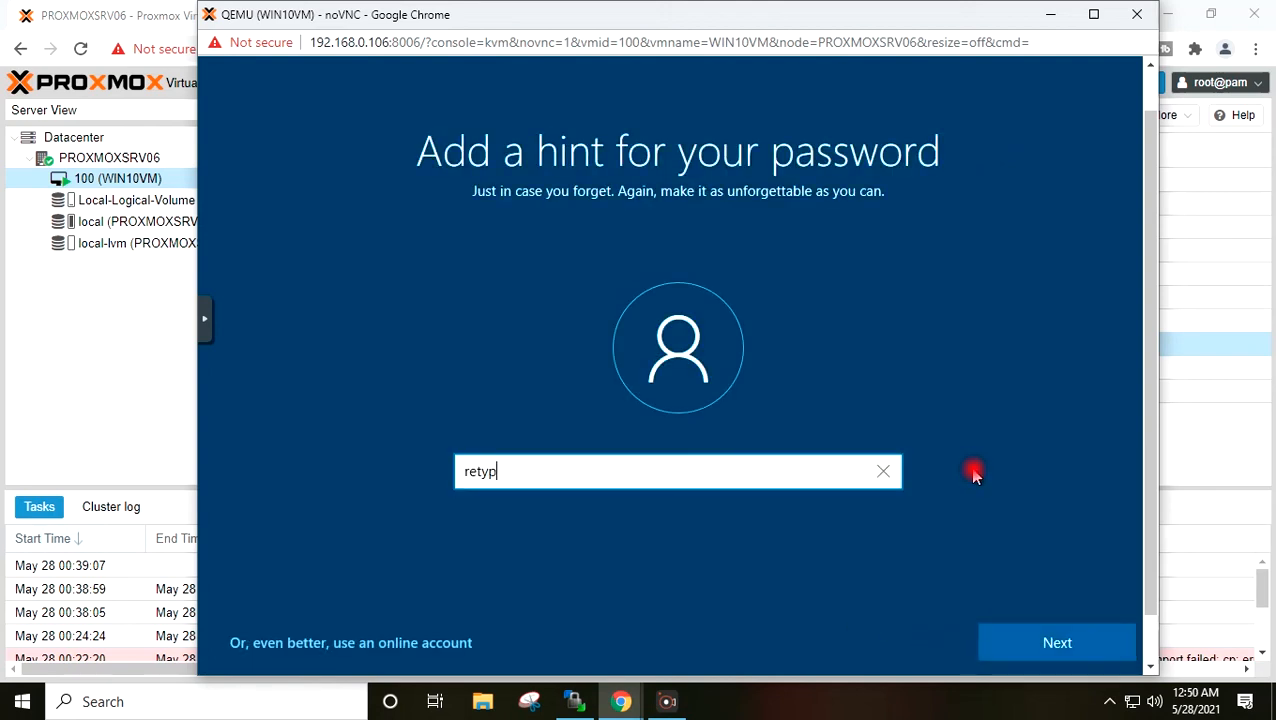
left_click(1094, 638)
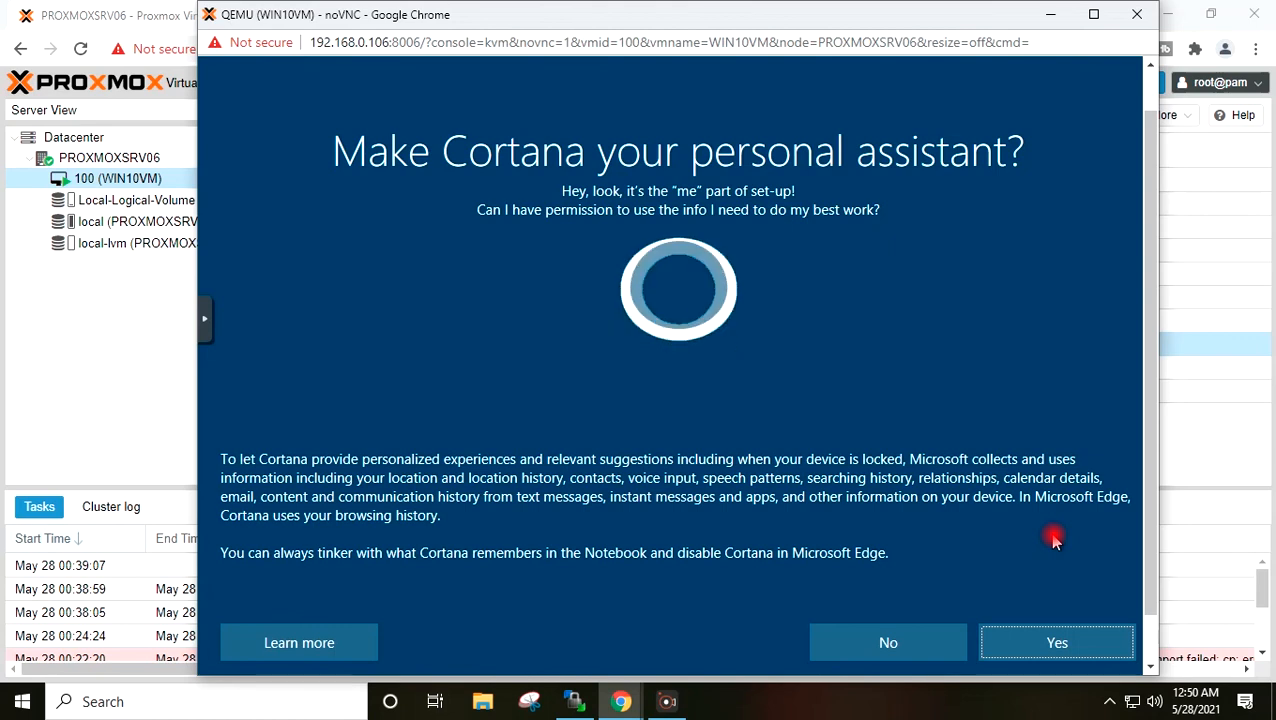
- Say yes to Cortana and accept the default privacy settings to reach the desktop
left_click(1064, 650)
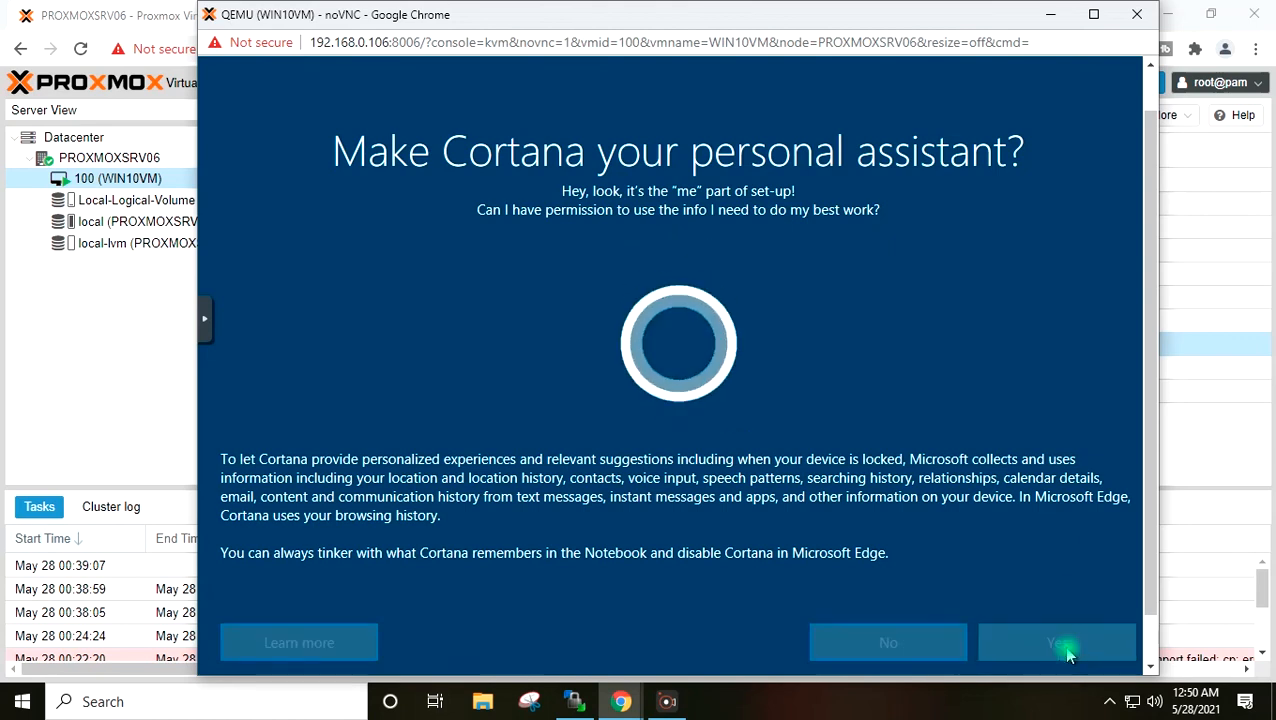
left_click(1068, 652)
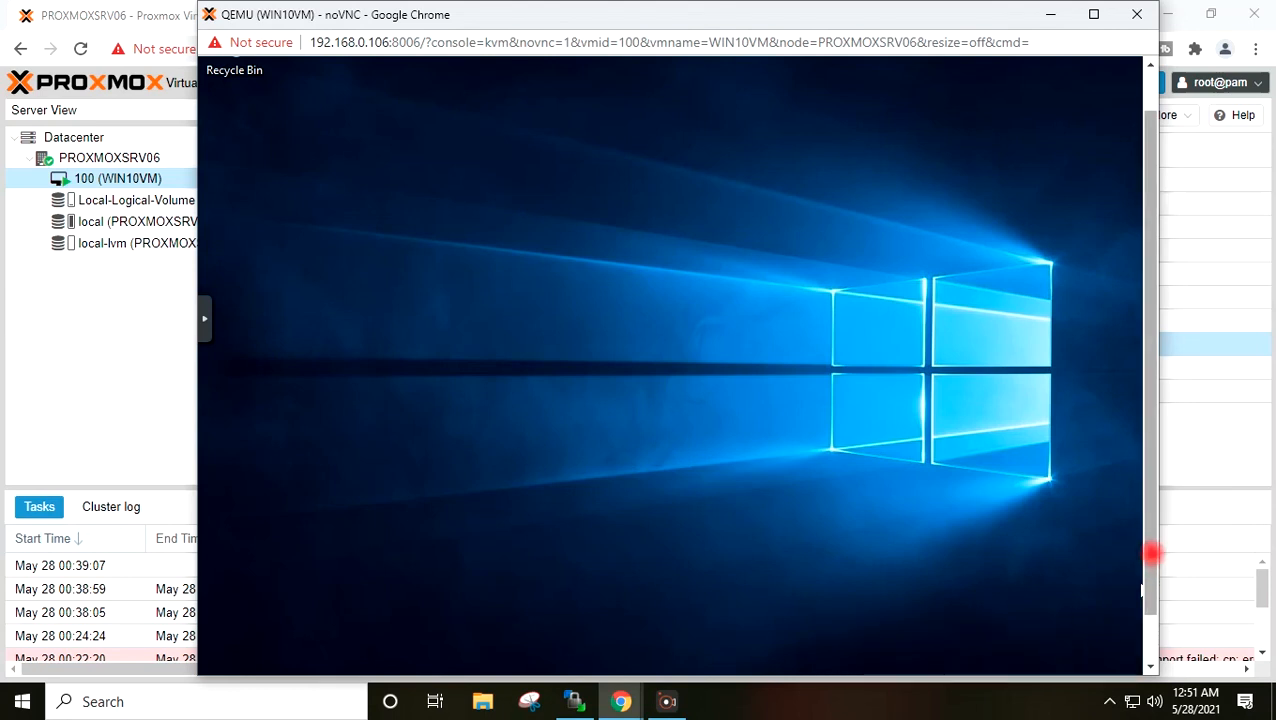
left_click_drag(1151, 553, 1153, 593)
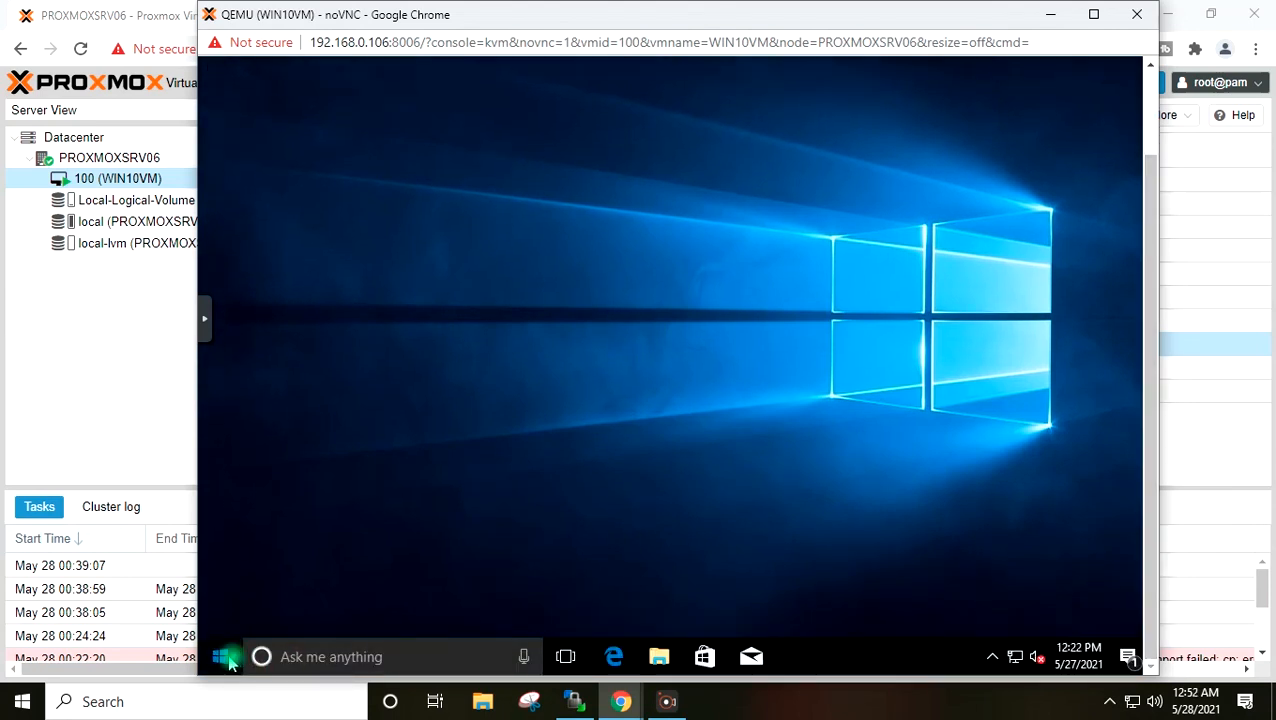
- Search Start for 'cont' and go to Control Panel > System and Security > Windows Firewall
left_click(222, 659)
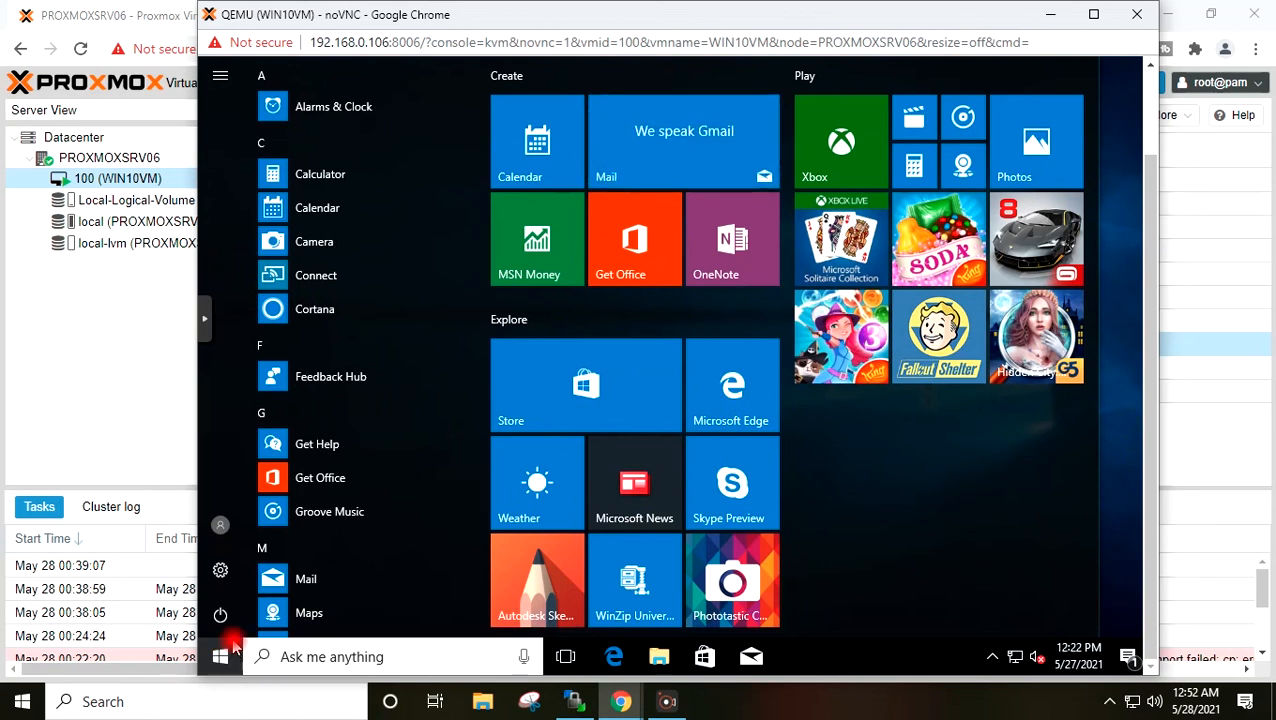
type("cont")
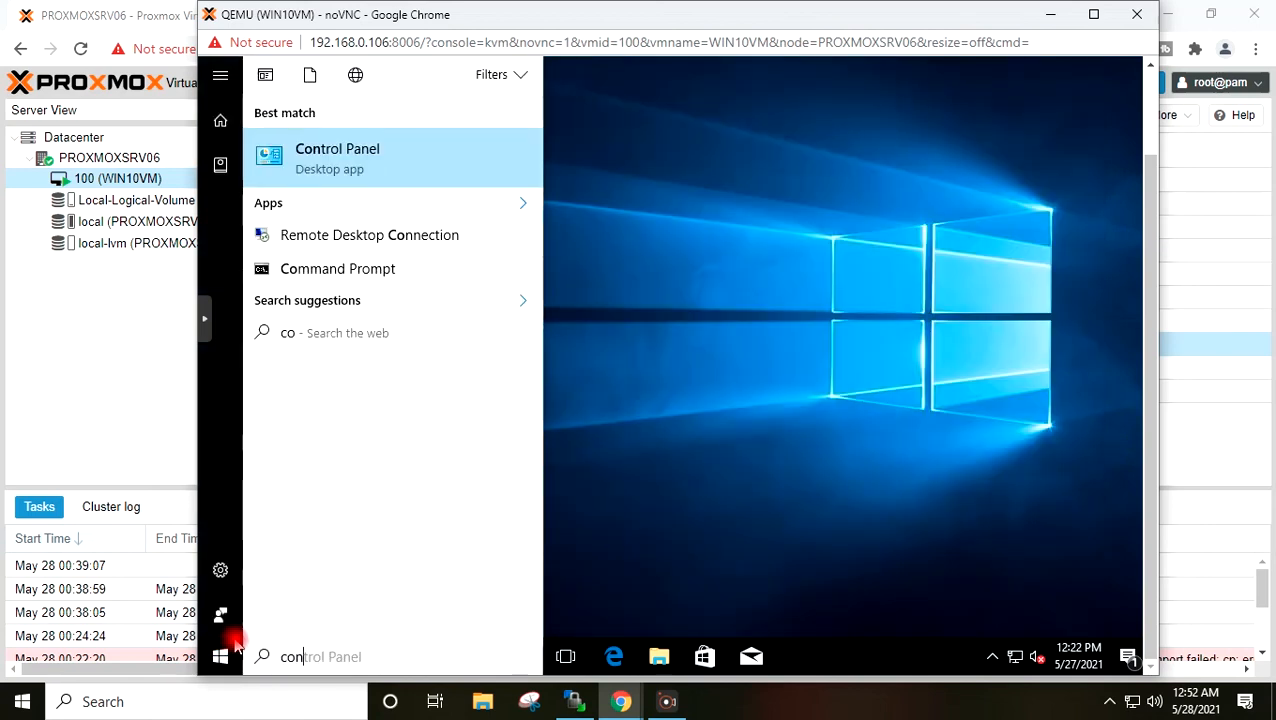
left_click(392, 168)
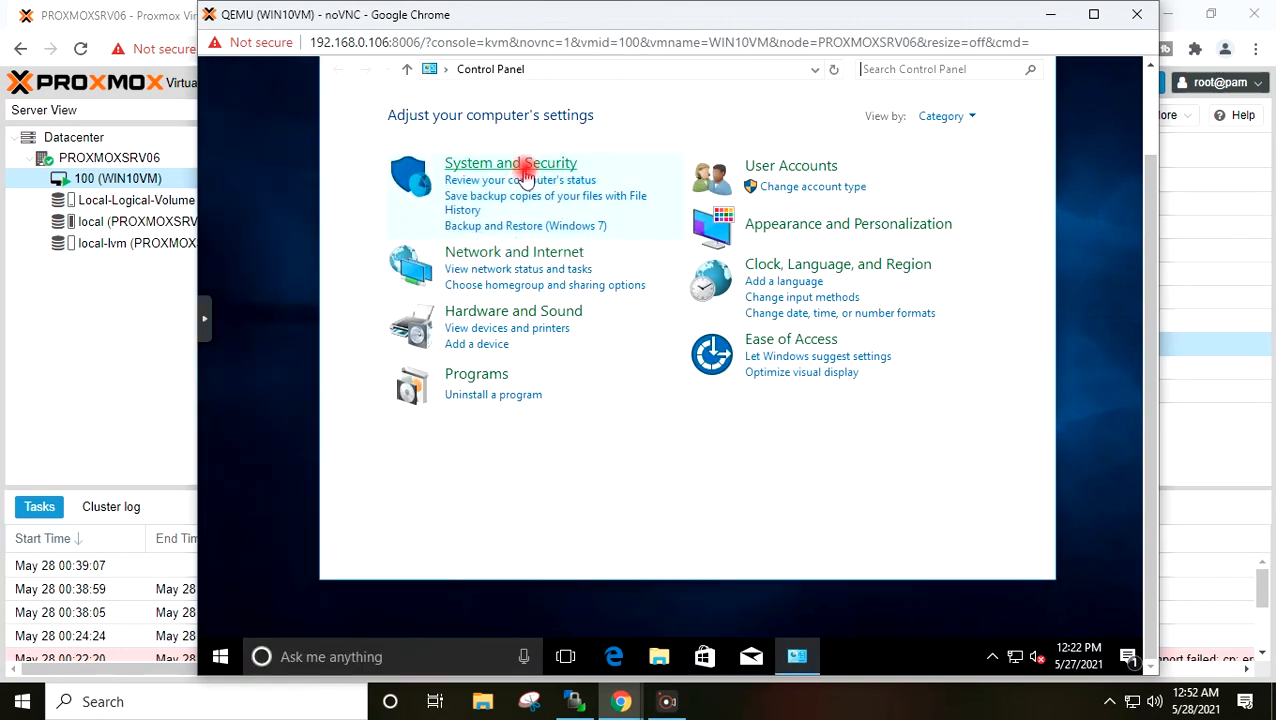
left_click(527, 168)
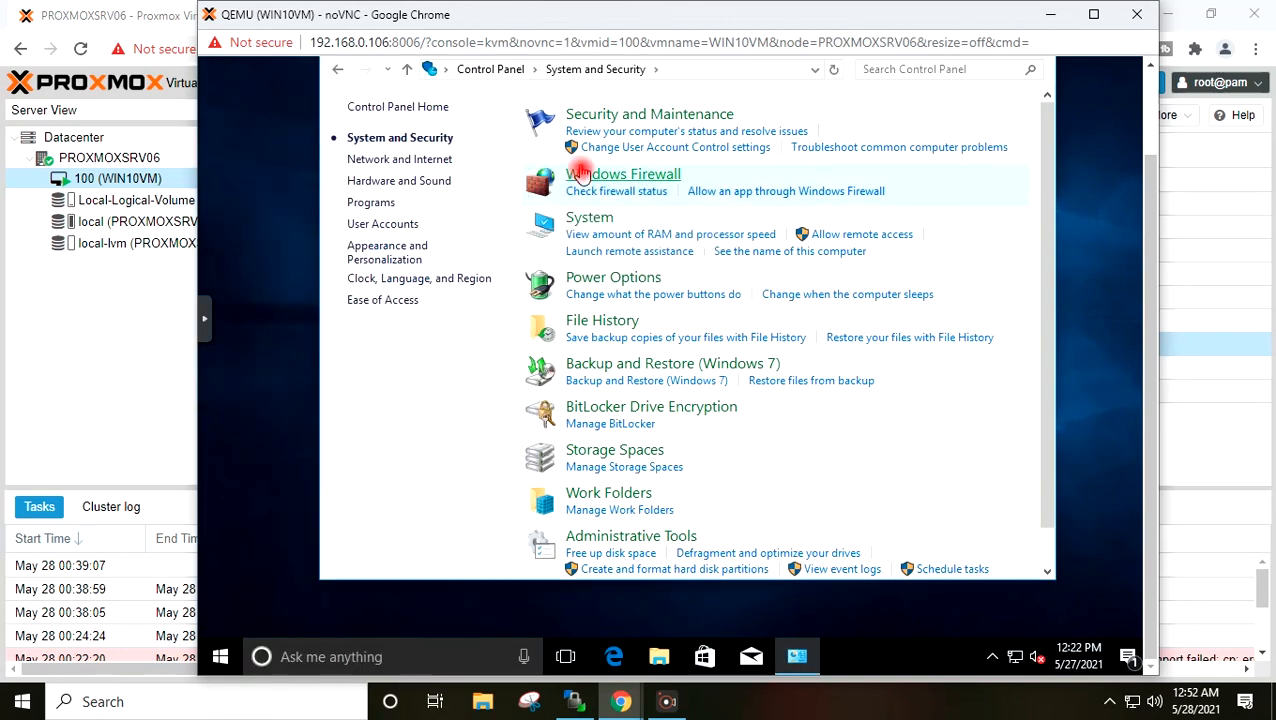
left_click(570, 178)
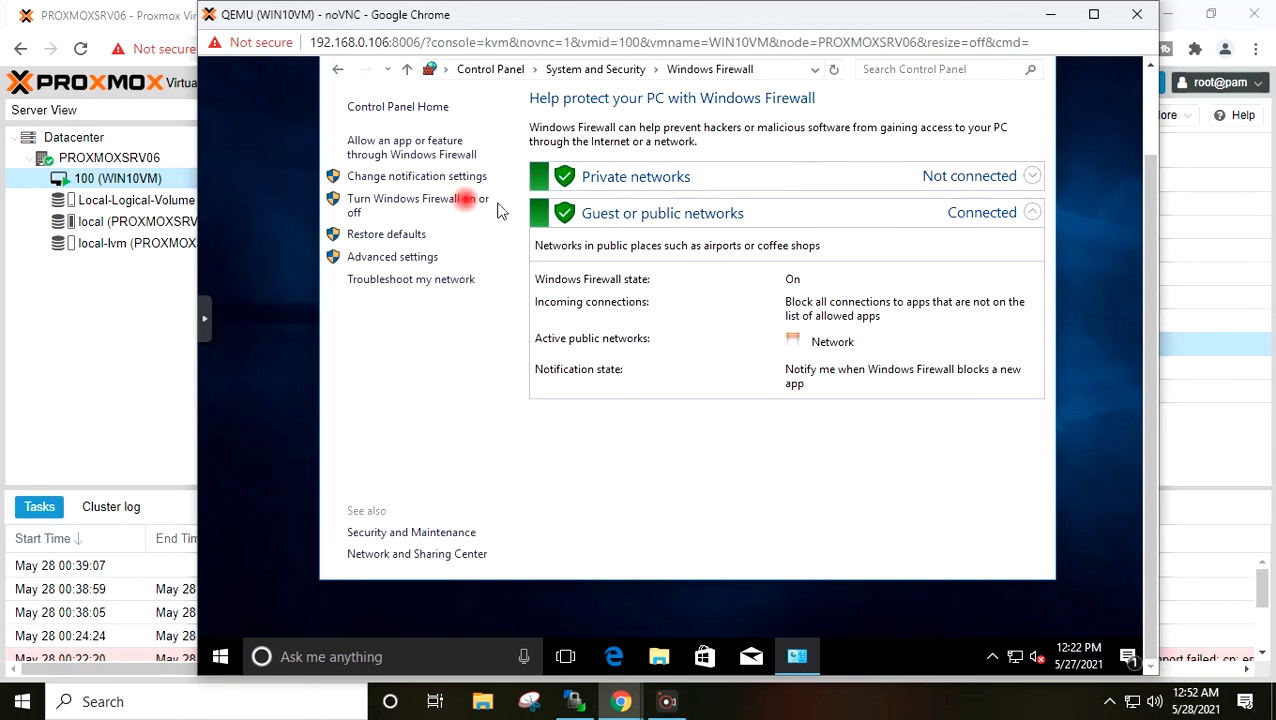
- Turn off Windows Firewall for private and public networks and close its window
left_click(443, 206)
left_click(472, 242)
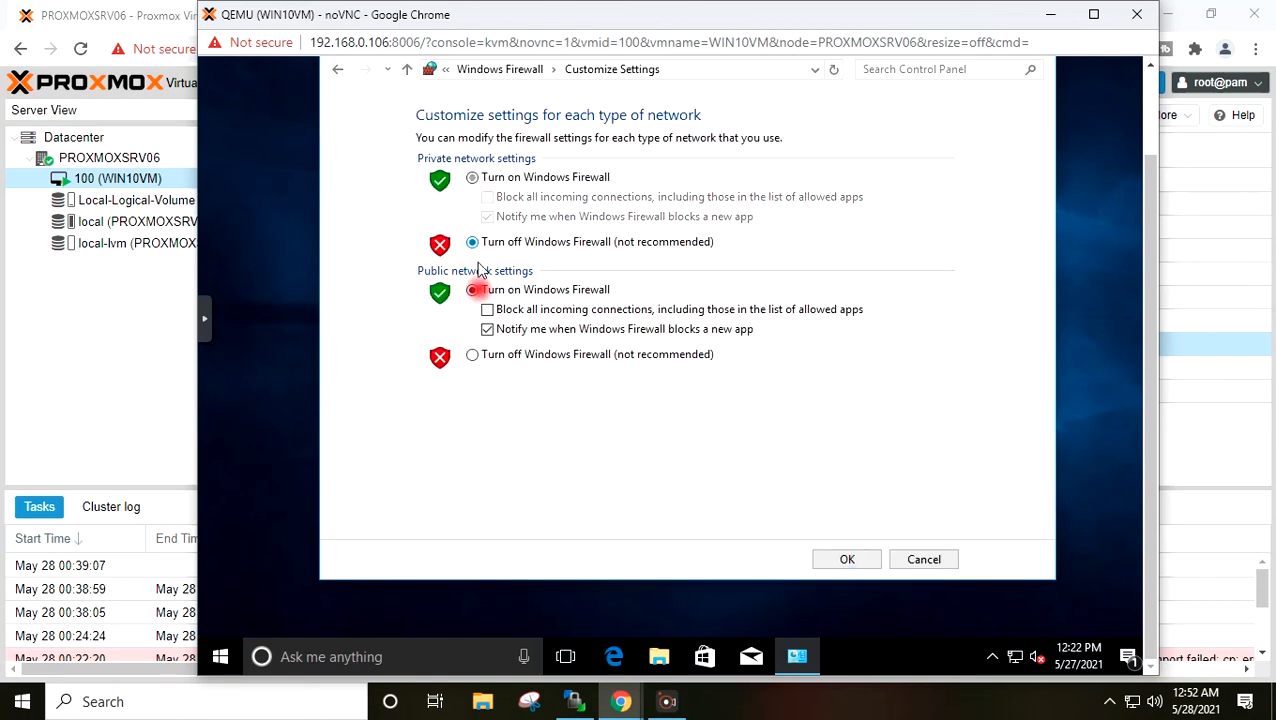
left_click(482, 354)
left_click(840, 560)
scroll(1146, 475, "up", 1)
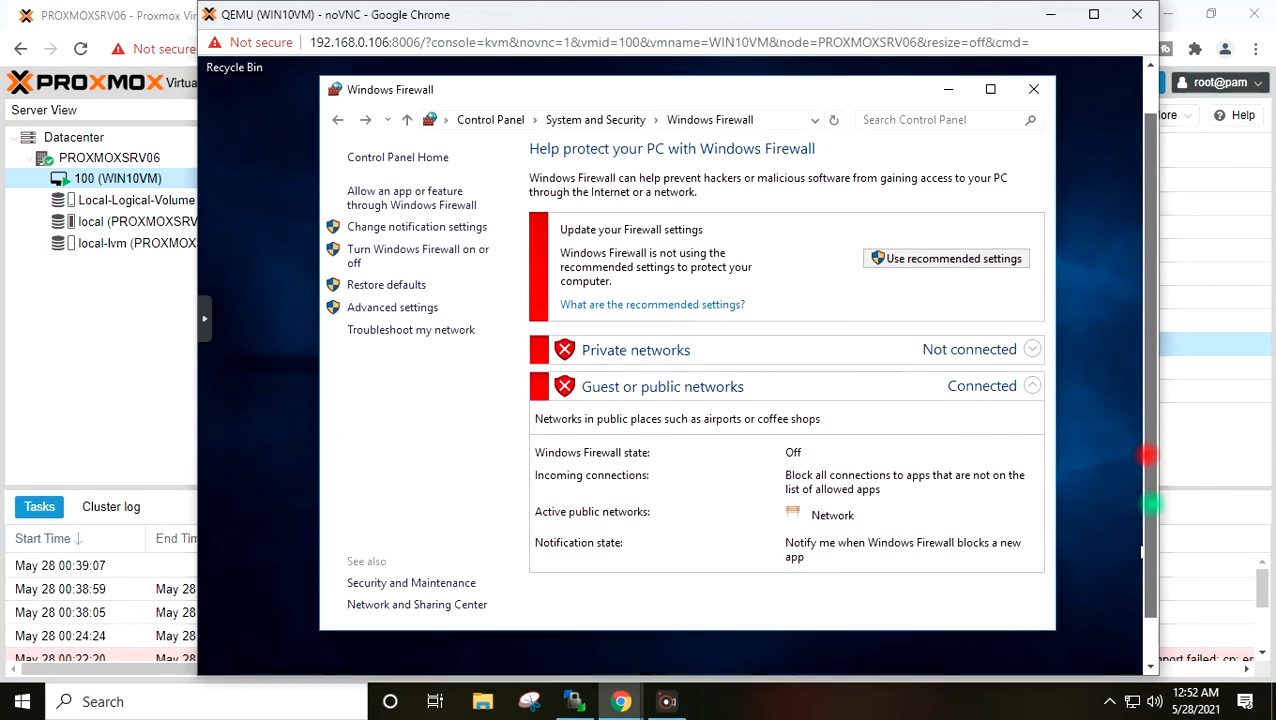
left_click(1037, 115)
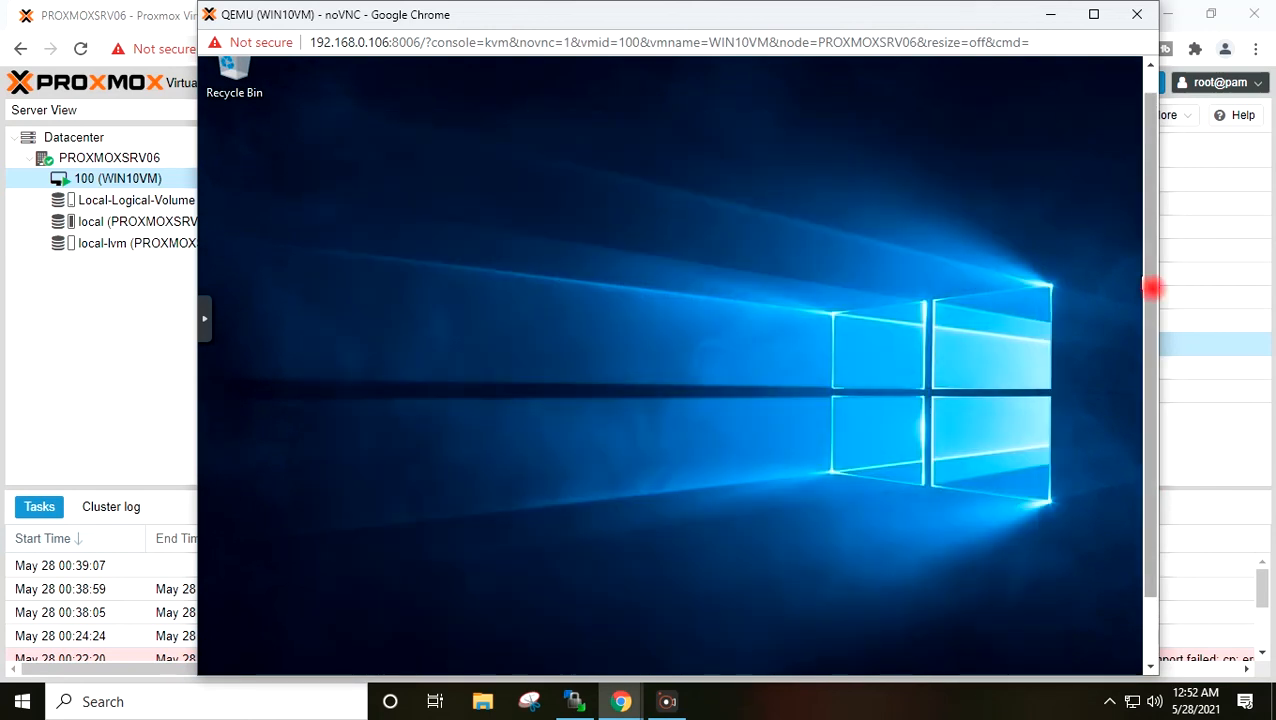
scroll(1148, 360, "down", 1)
- Allow Remote Desktop connections to this PC through This PC's system properties
left_click(659, 660)
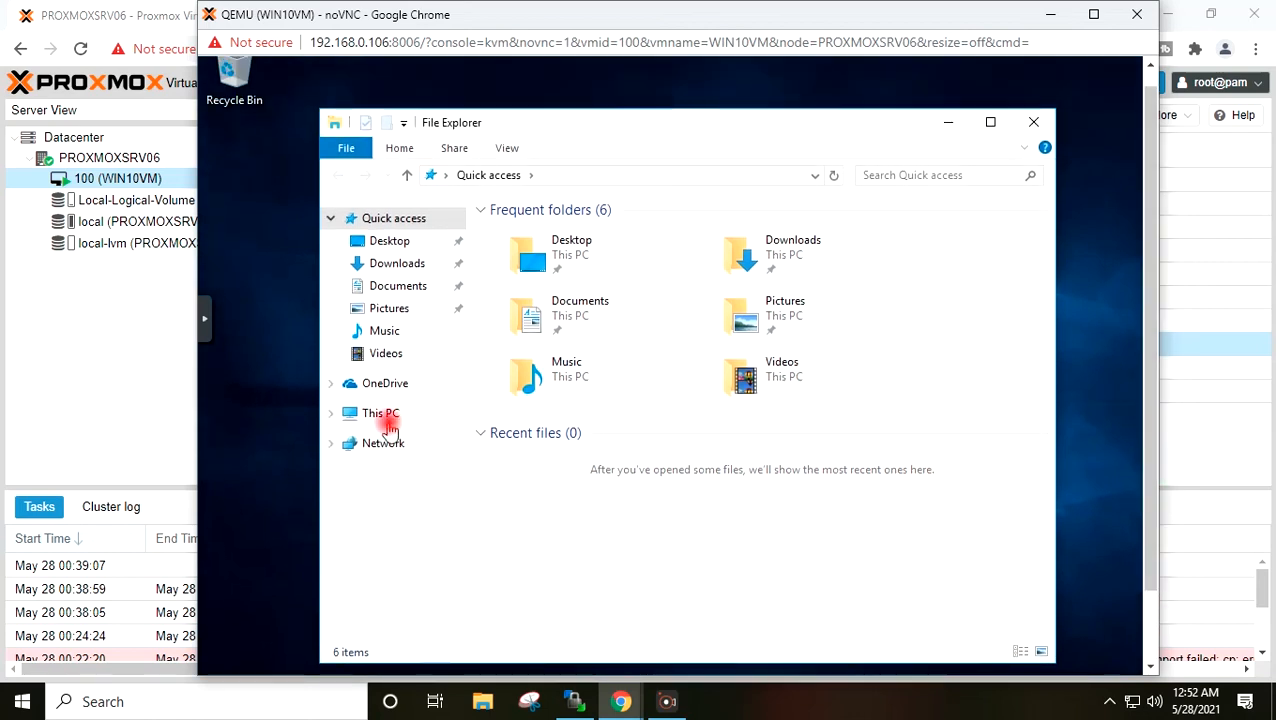
right_click(381, 414)
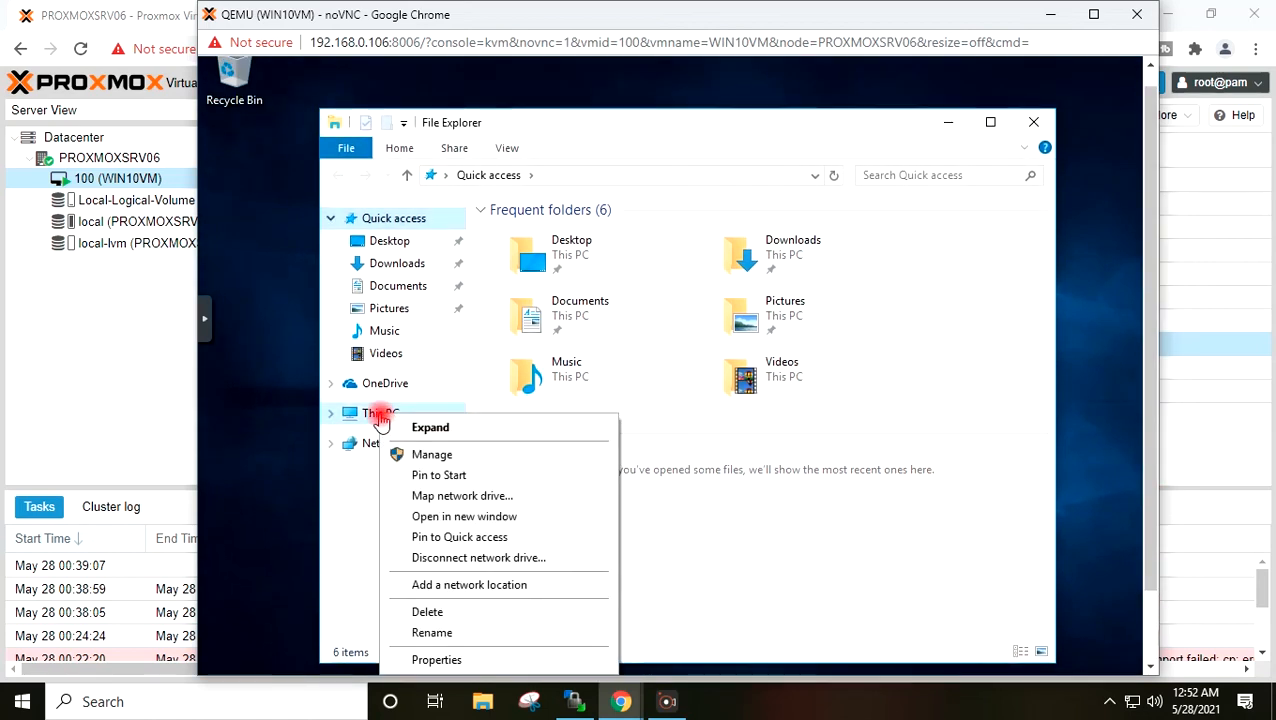
left_click(436, 659)
left_click(396, 274)
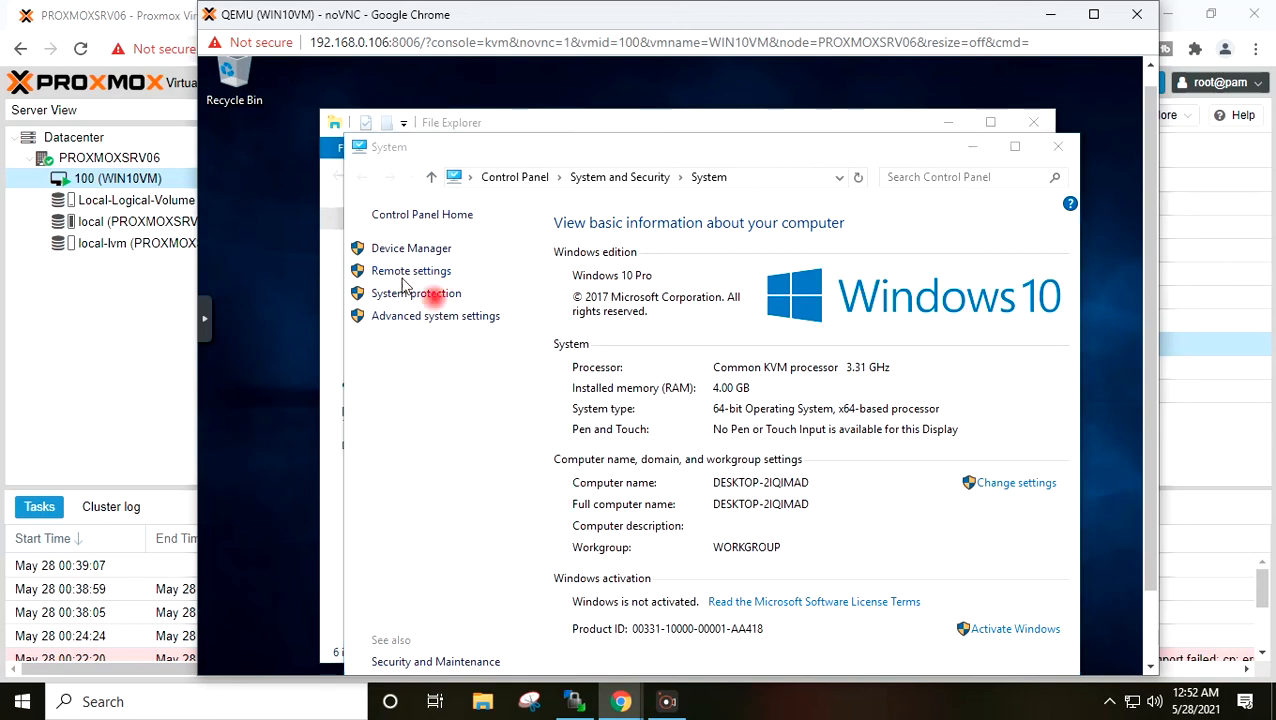
left_click(363, 358)
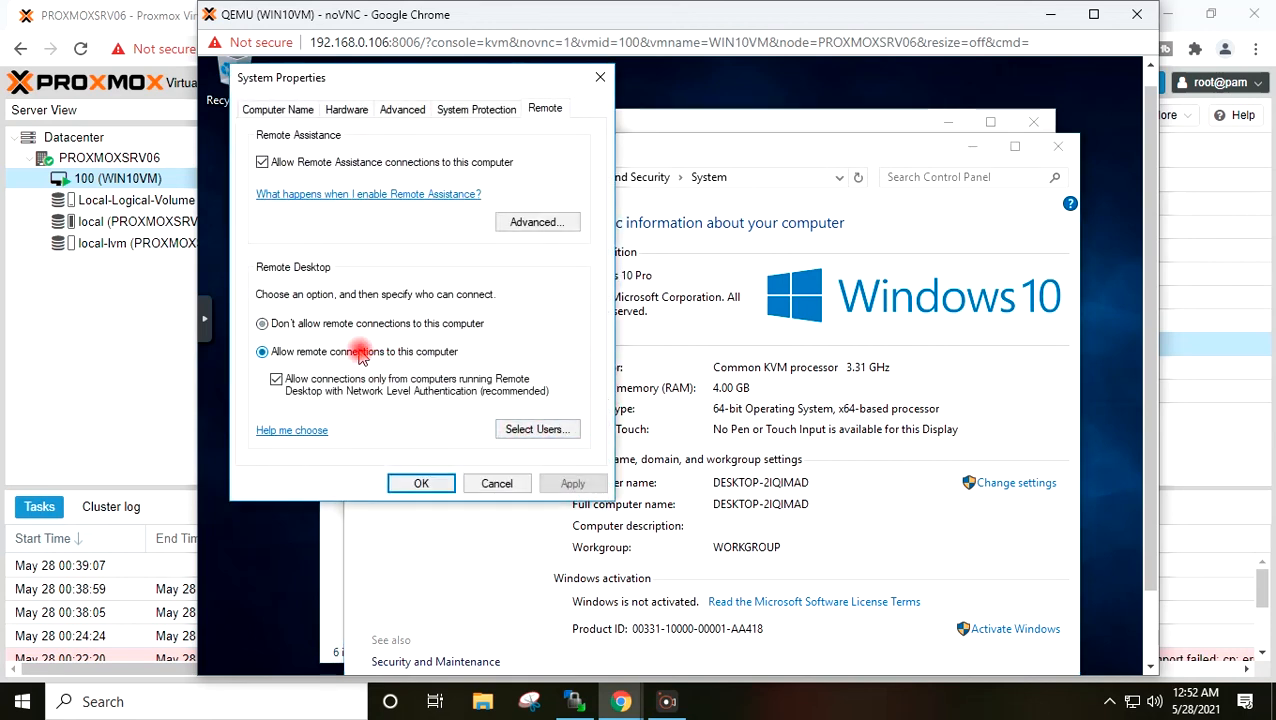
left_click(572, 483)
left_click(421, 483)
left_click(440, 484)
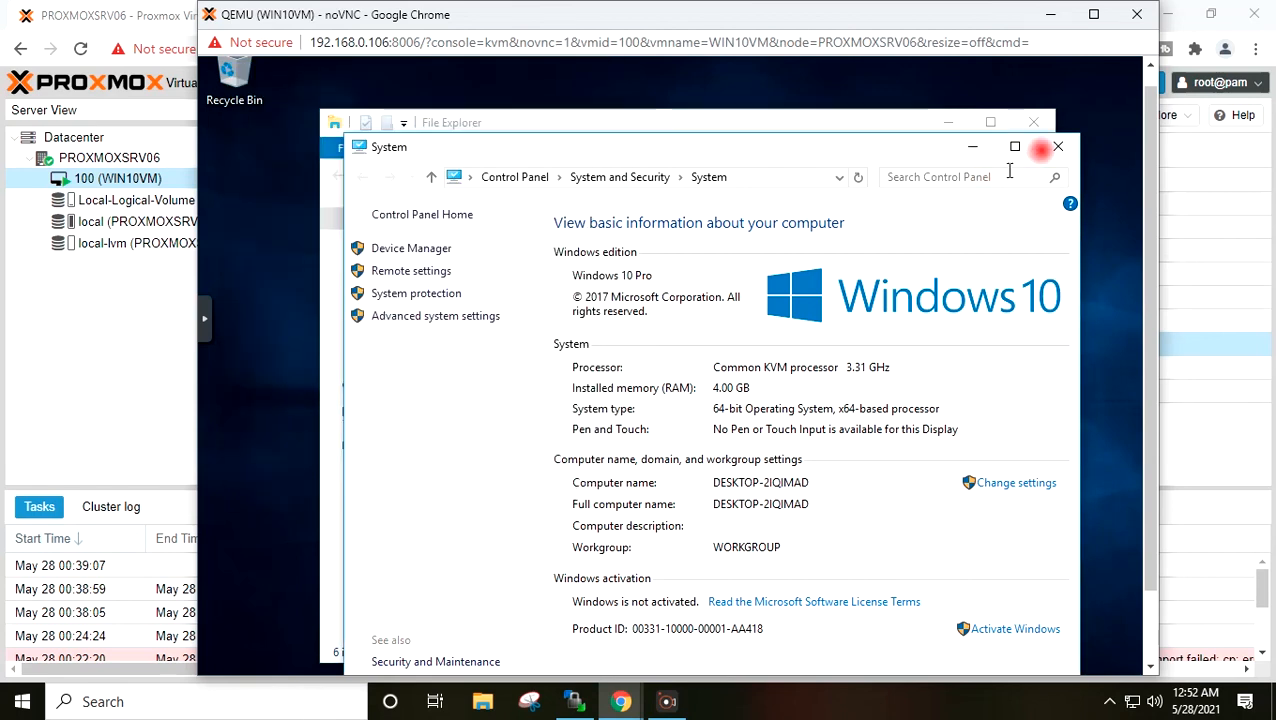
- Close the System and File Explorer windows to leave only the desktop
left_click(1057, 147)
left_click(1033, 122)
left_click_drag(1143, 304, 1142, 407)
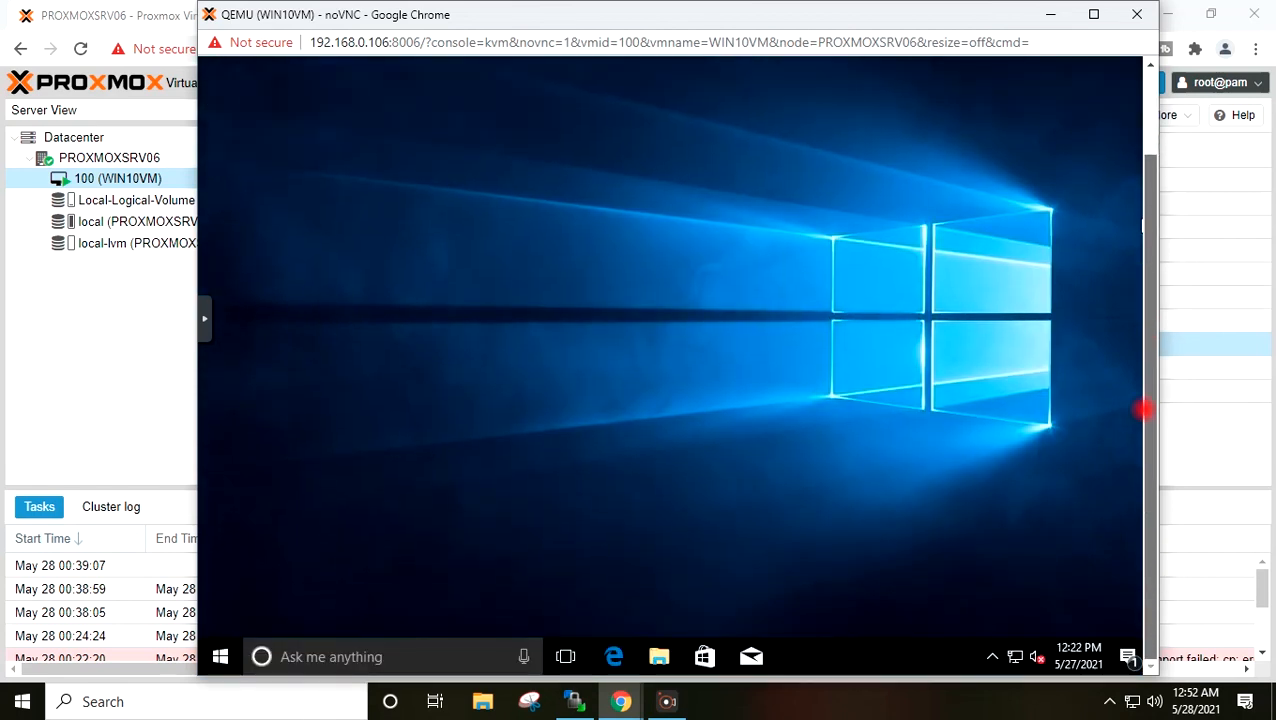
- Open a command prompt by running cmd from the Run dialog
left_click(220, 657)
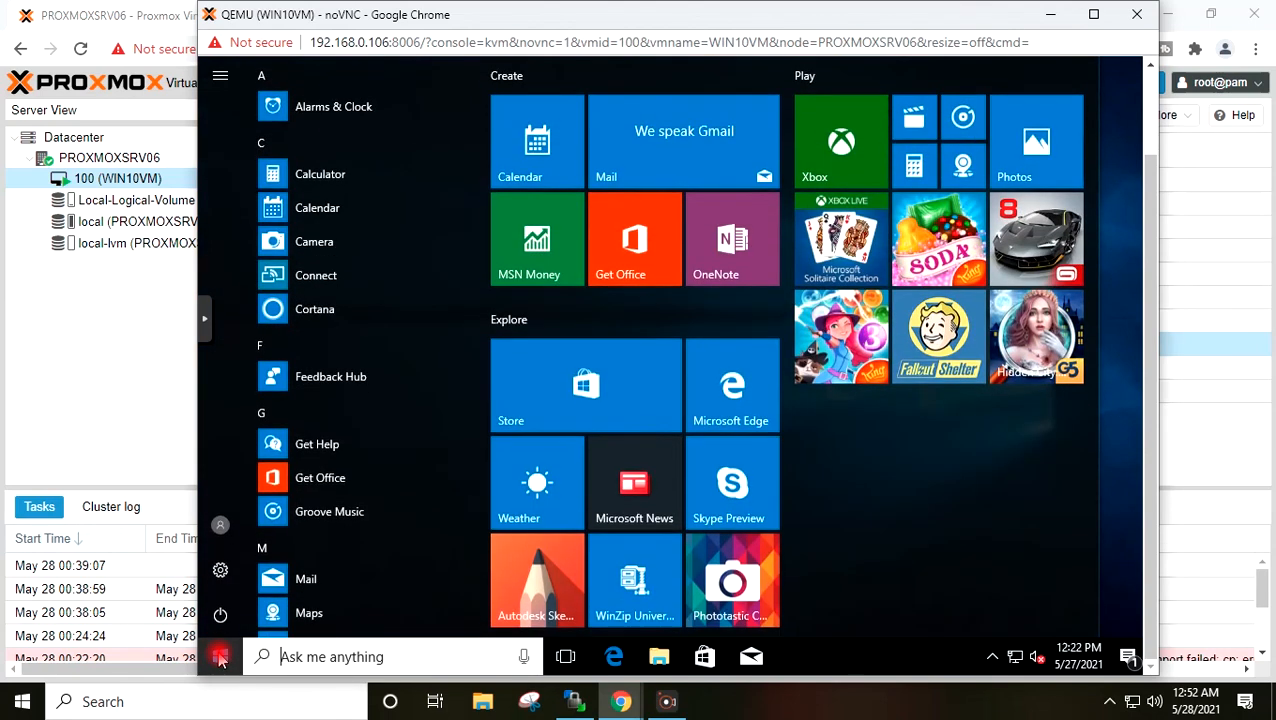
type("run")
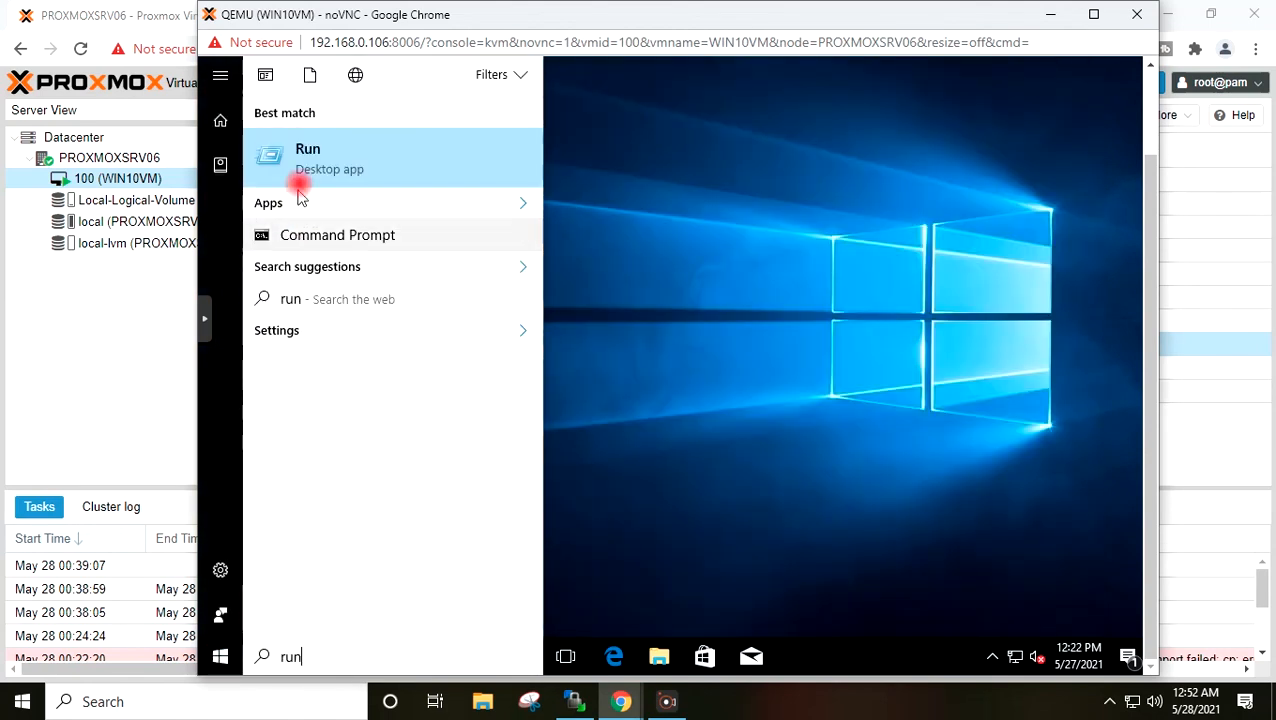
left_click(300, 165)
type("cmd")
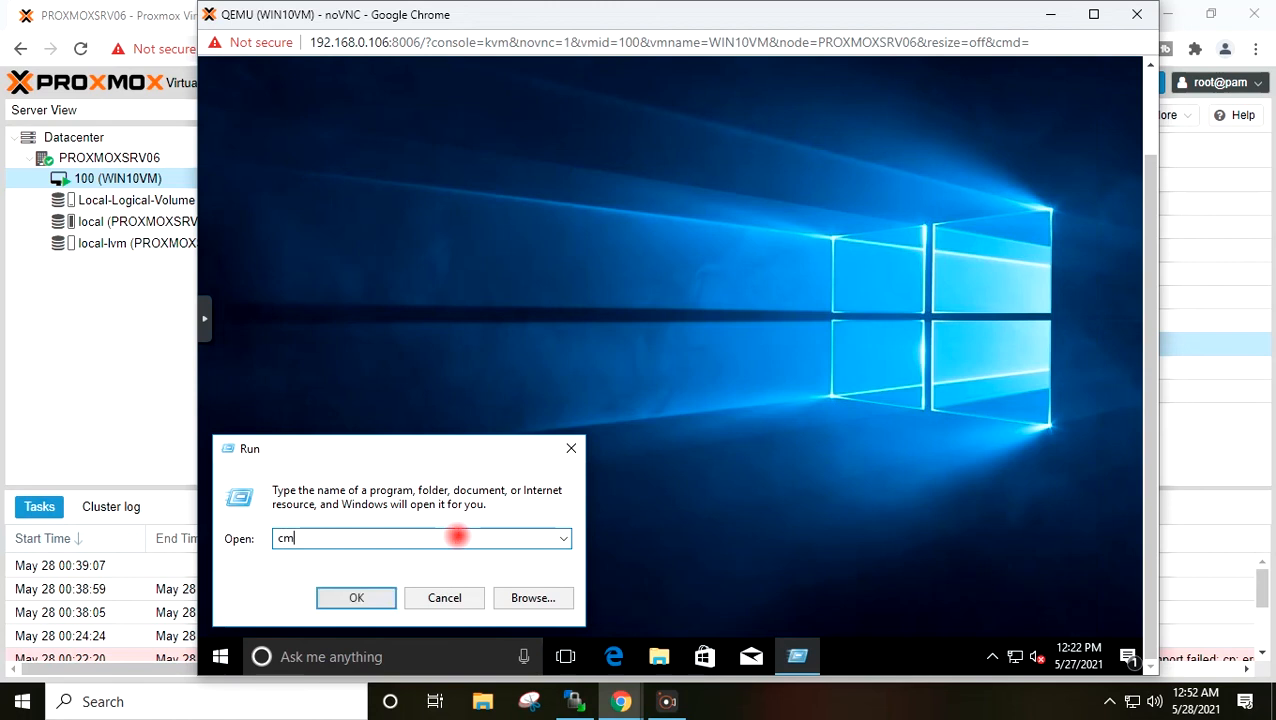
key("Return")
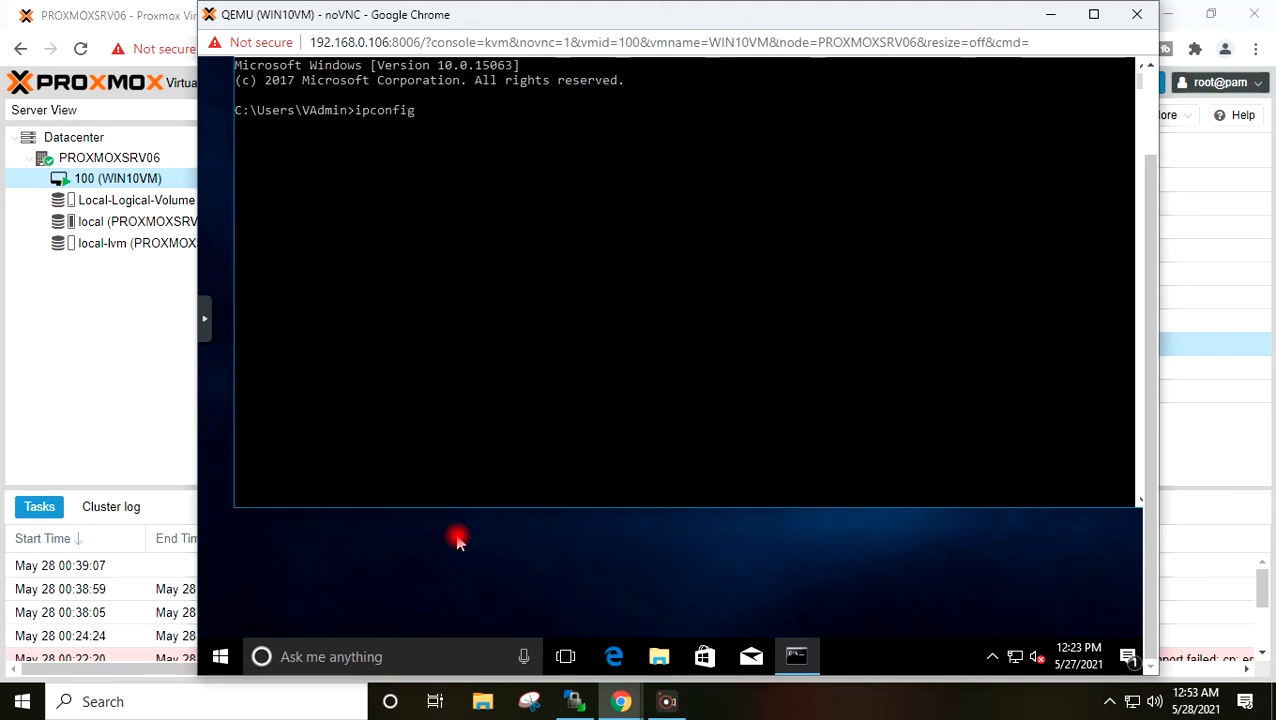
- Run ipconfig, copy the IPv4 address 192.168.0.102 lines, and minimise the console
key("Return")
left_click_drag(527, 245, 620, 262)
right_click(630, 262)
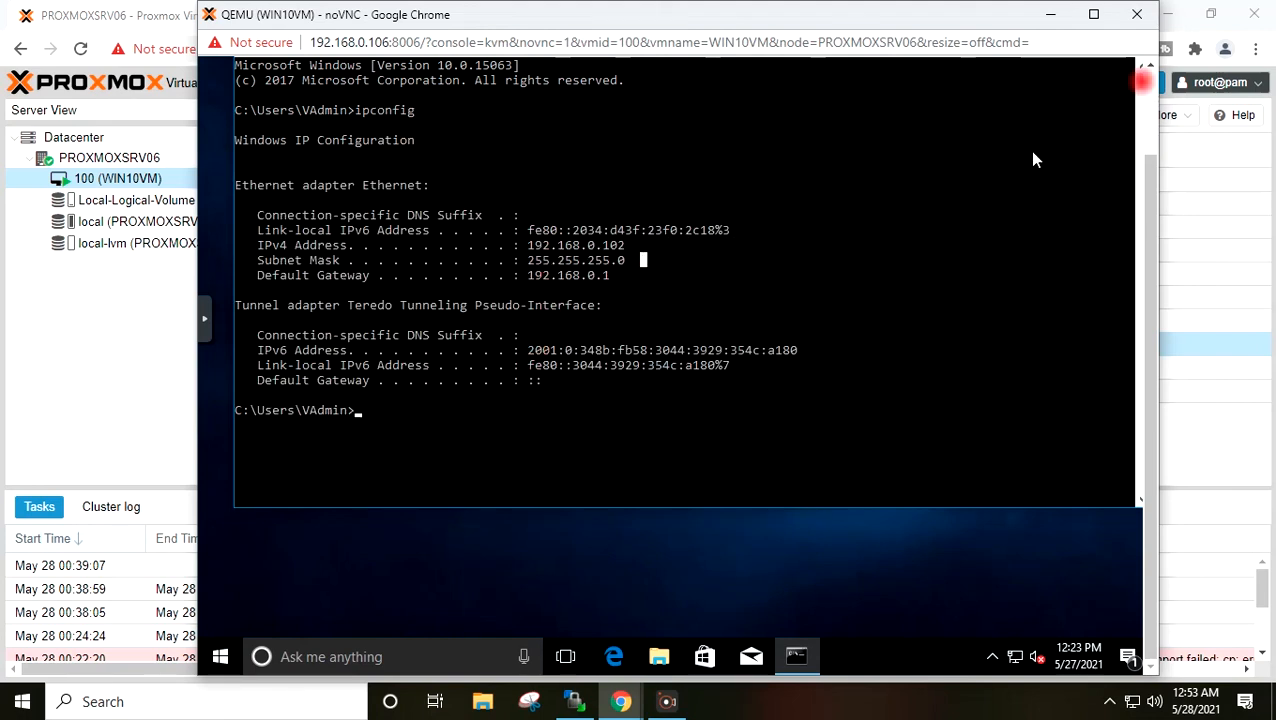
left_click(1051, 14)
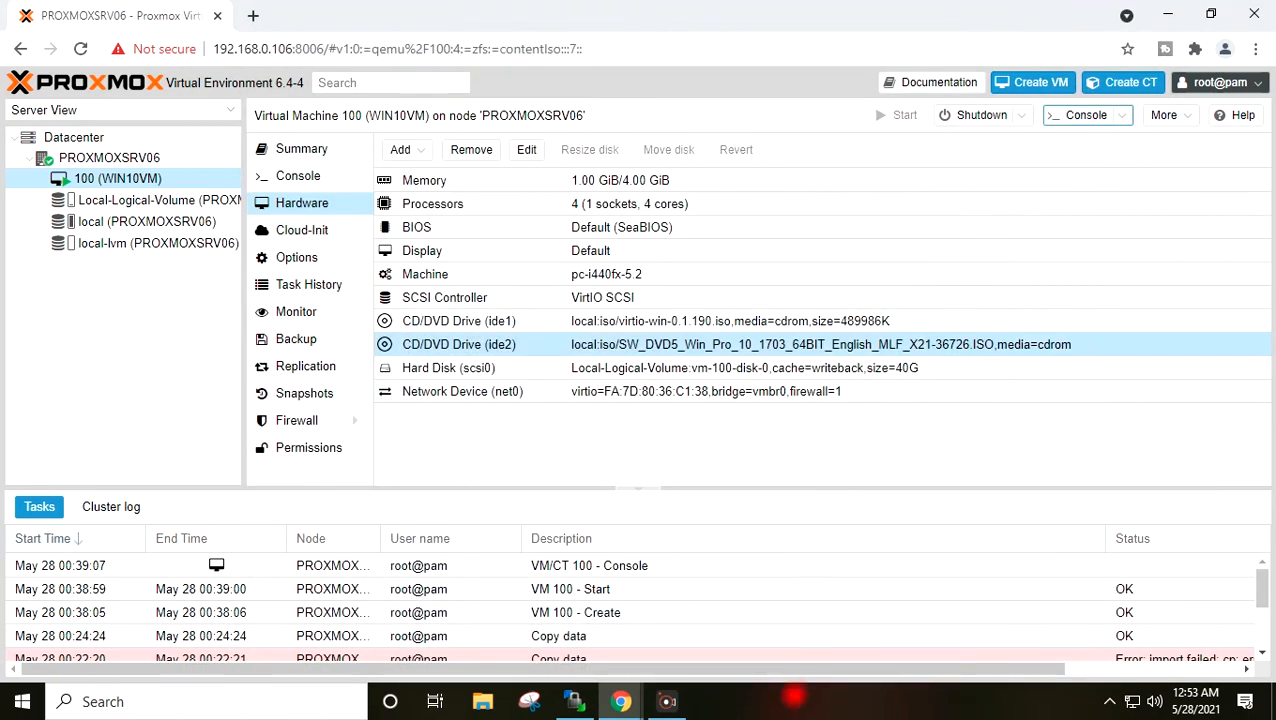
- Launch Remote Desktop Connection with mstsc and connect to 192.168.0.102, trusting the connection
key("super+r")
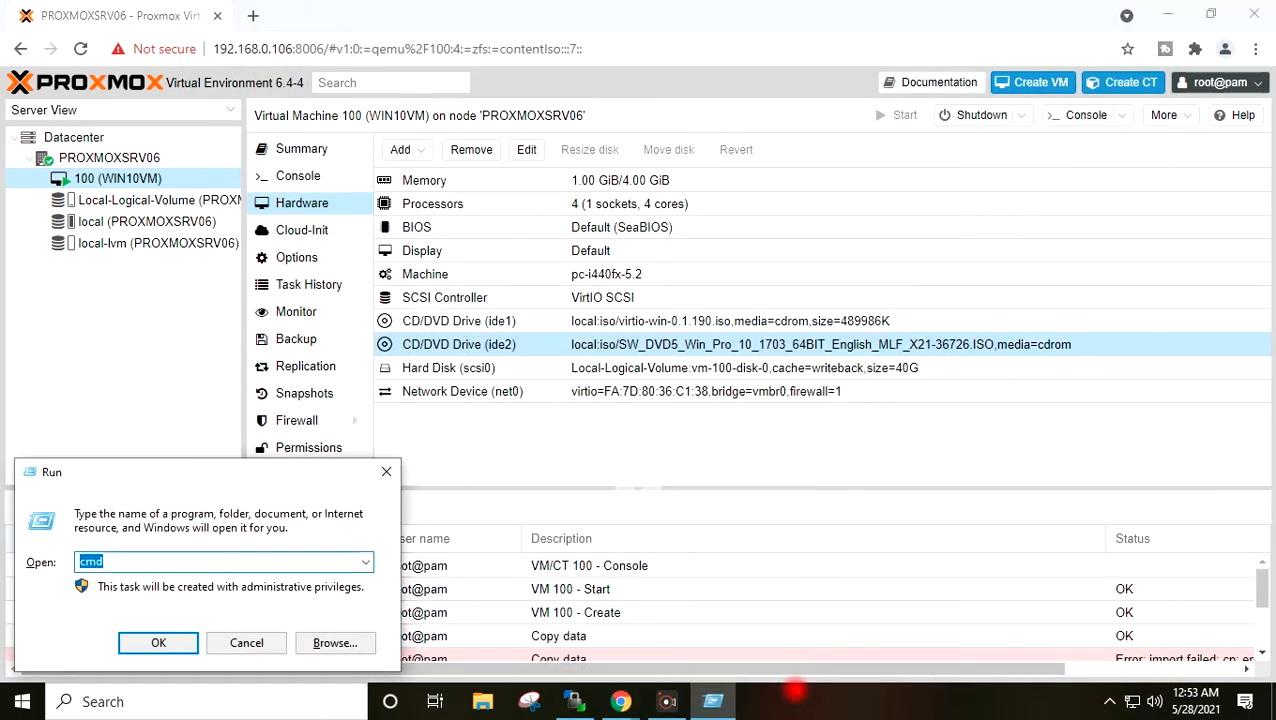
type("mstsc")
key("Return")
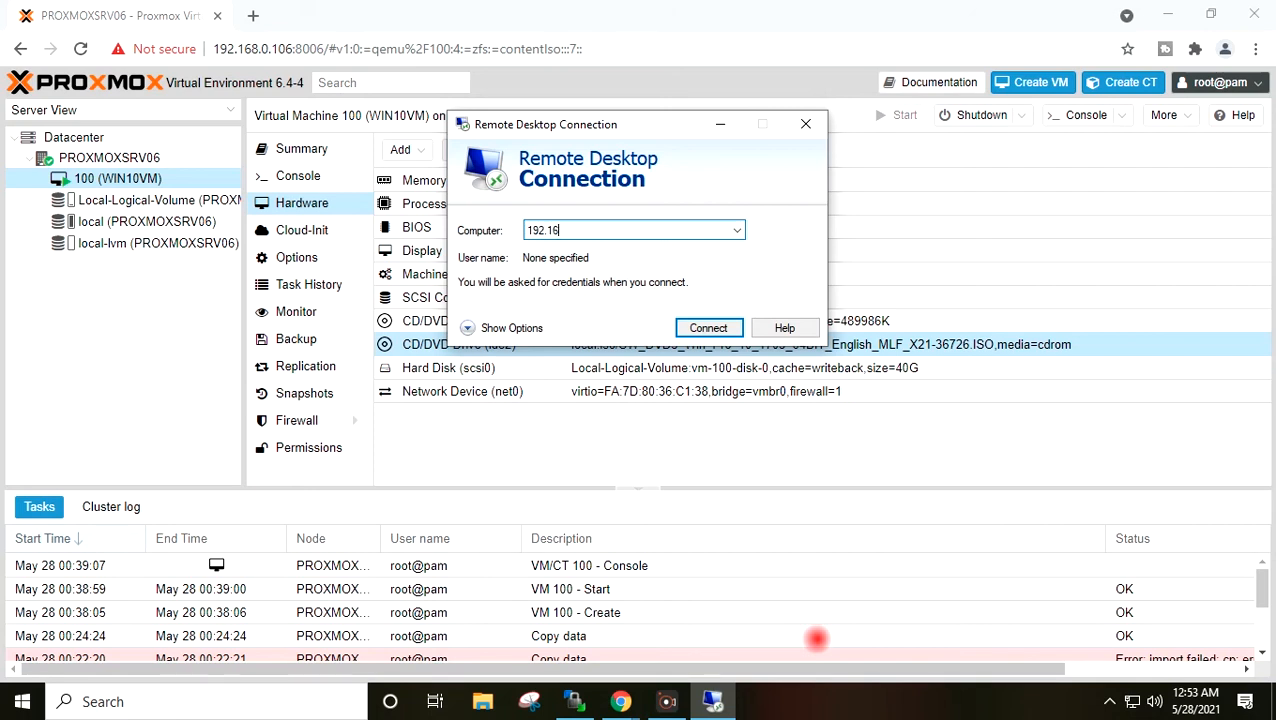
type("192.168.0.102")
key("Return")
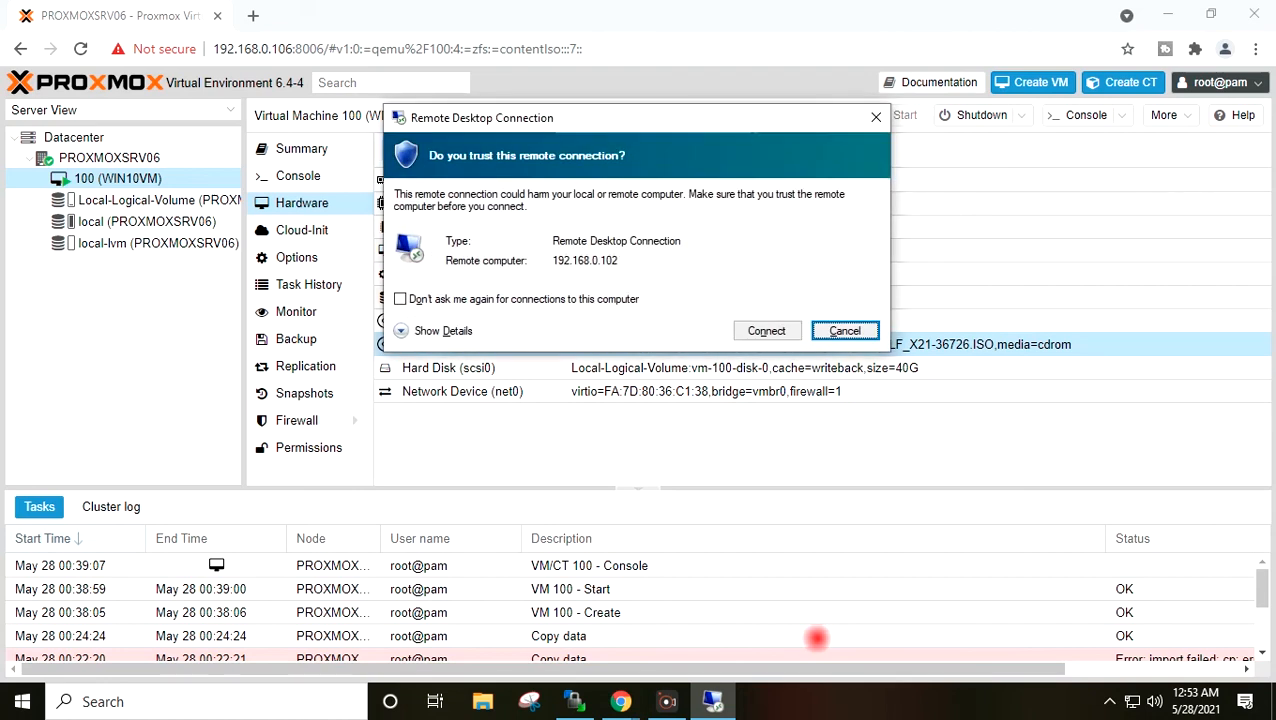
left_click(750, 330)
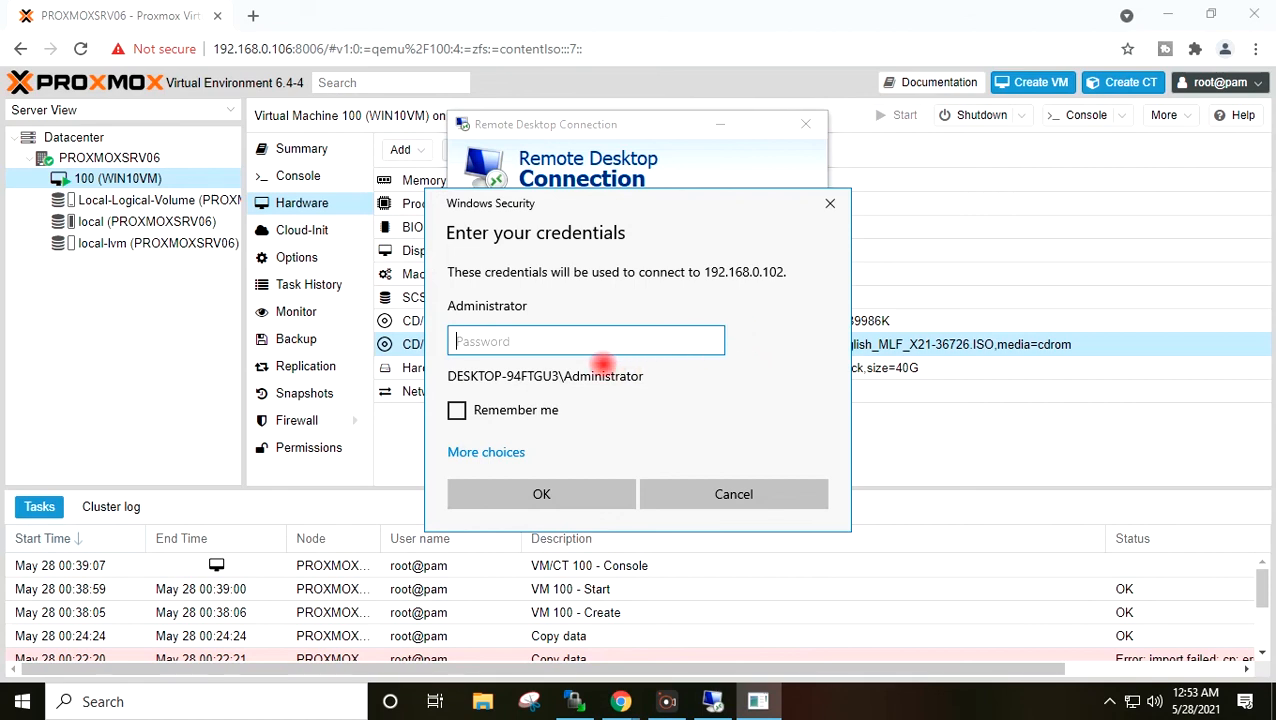
- Sign in with a different account's user name and password, then accept the certificate warning
left_click(500, 451)
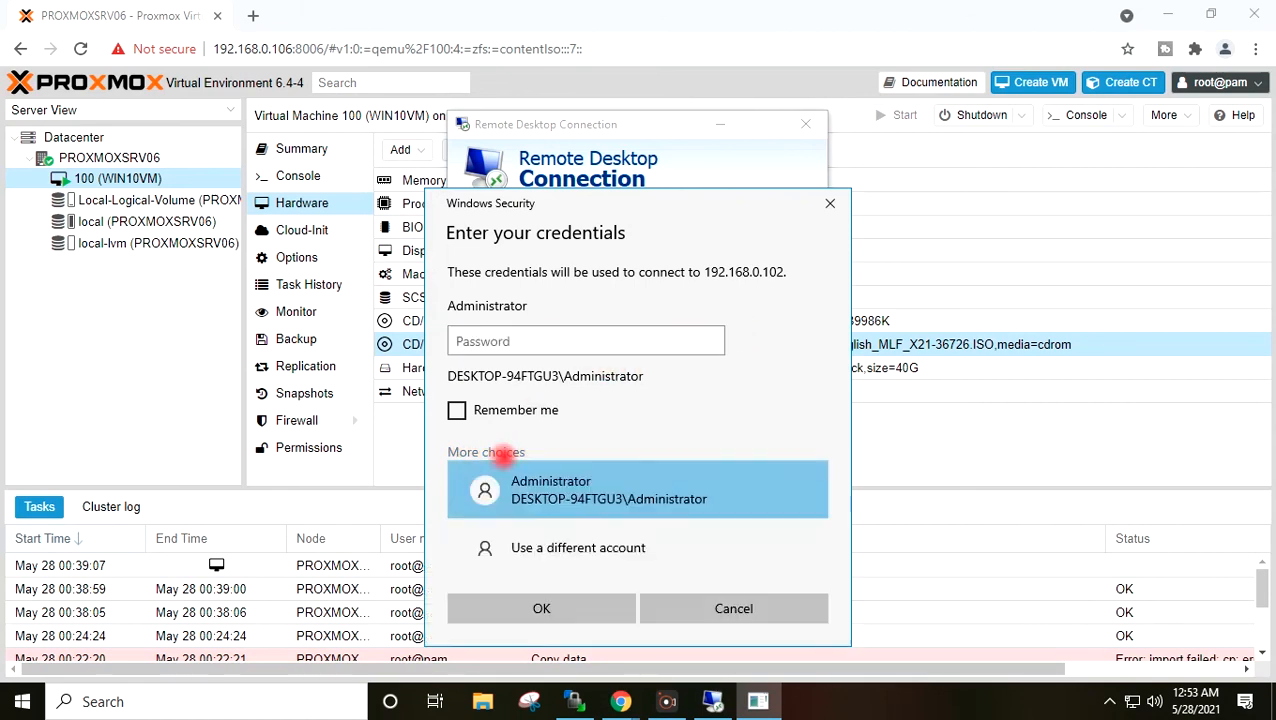
left_click(527, 549)
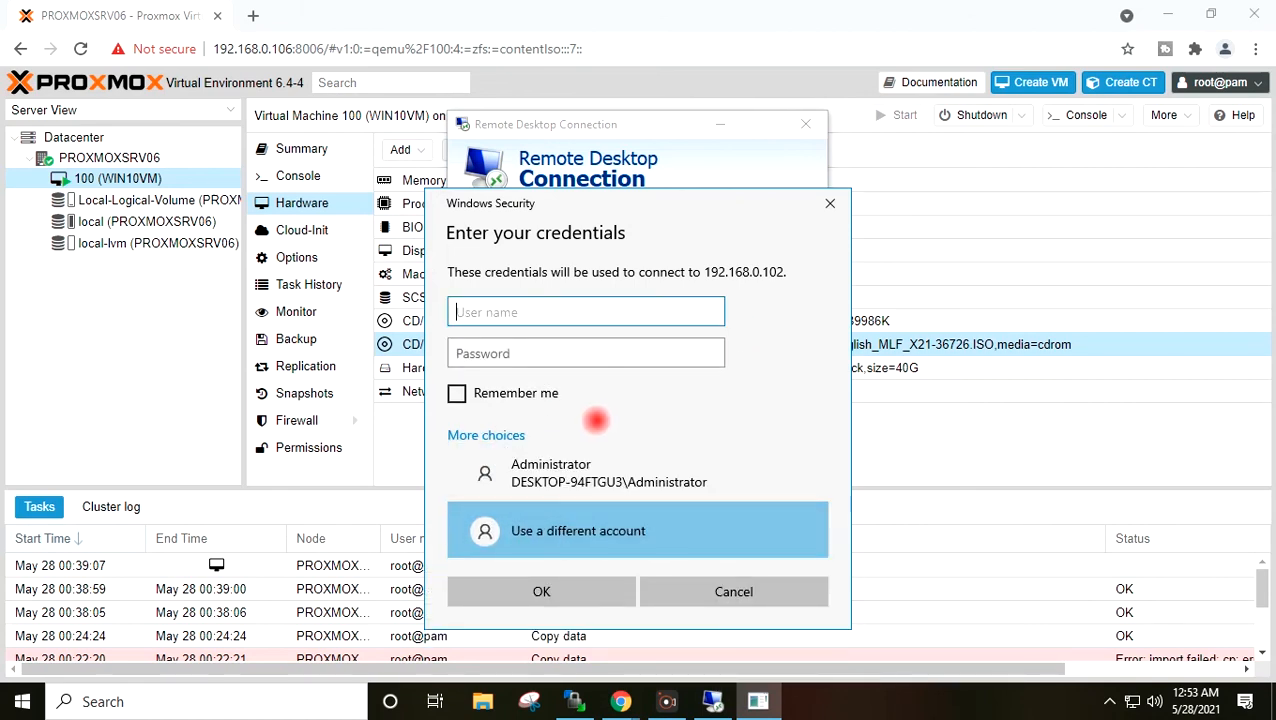
type("VAdmin")
key("Tab")
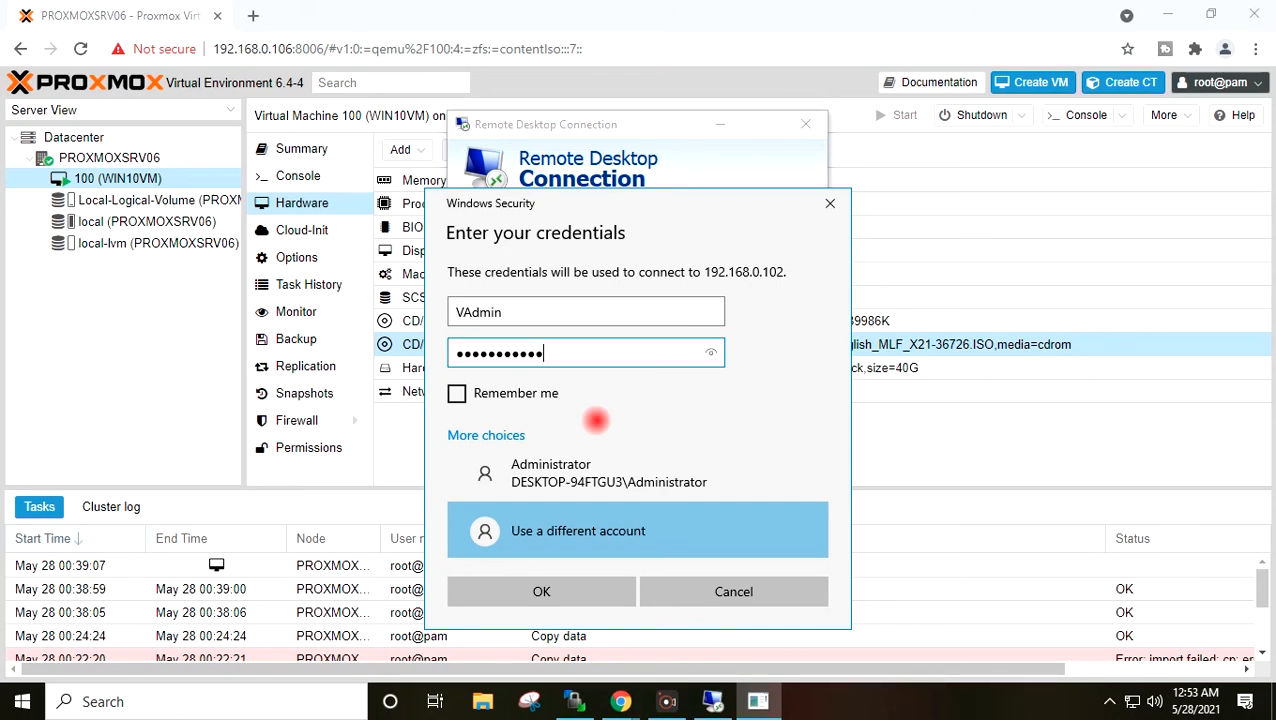
key("Return")
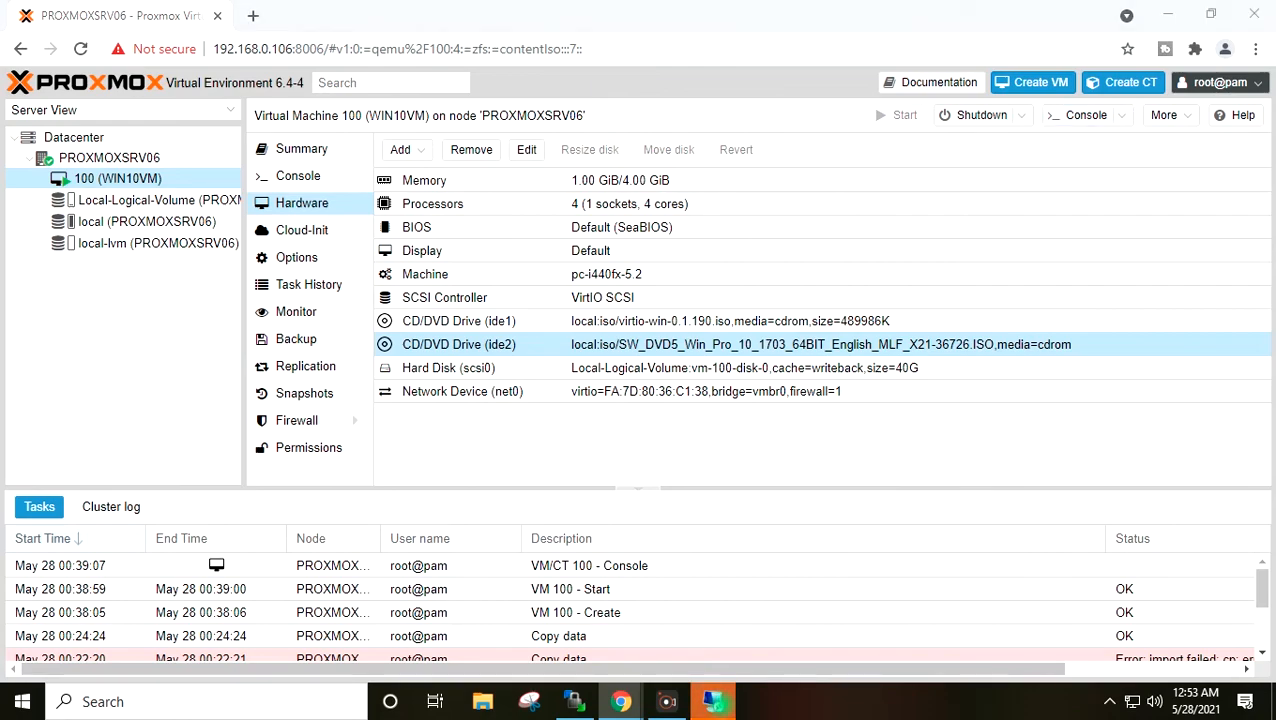
left_click(698, 424)
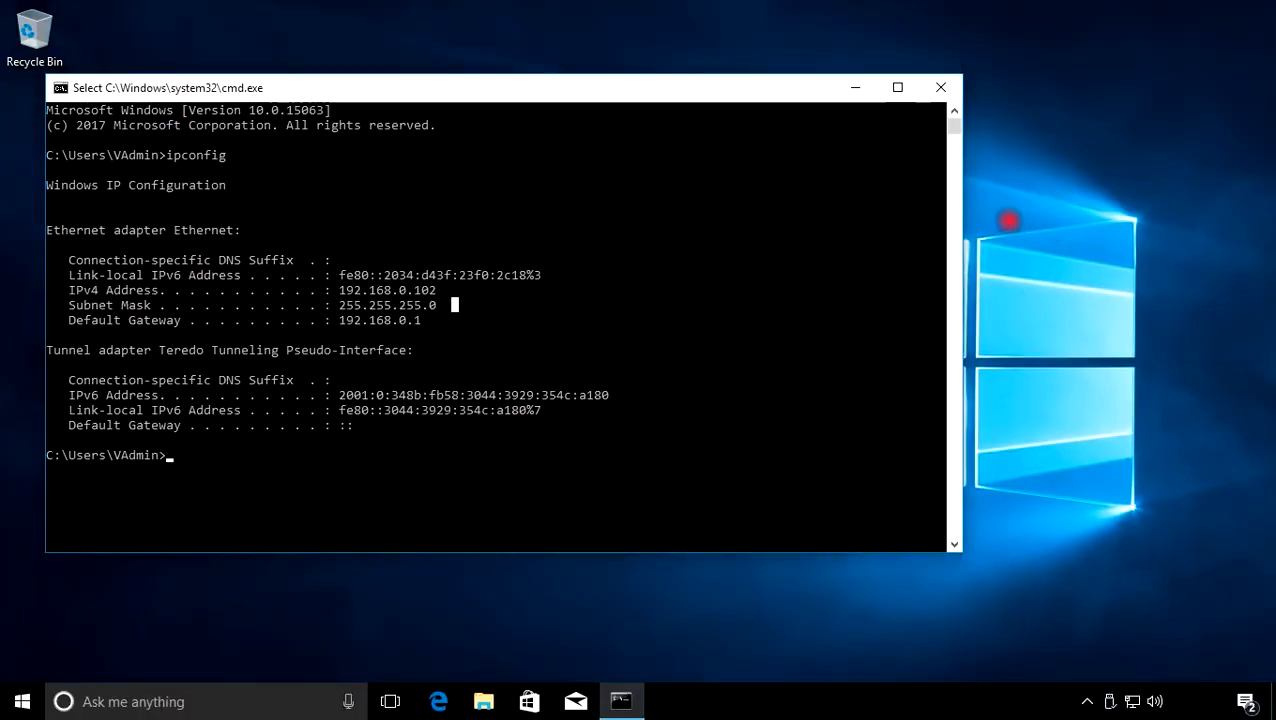
- Refresh the VM's remote desktop, close its command prompt, and minimise the RDP session
right_click(1121, 187)
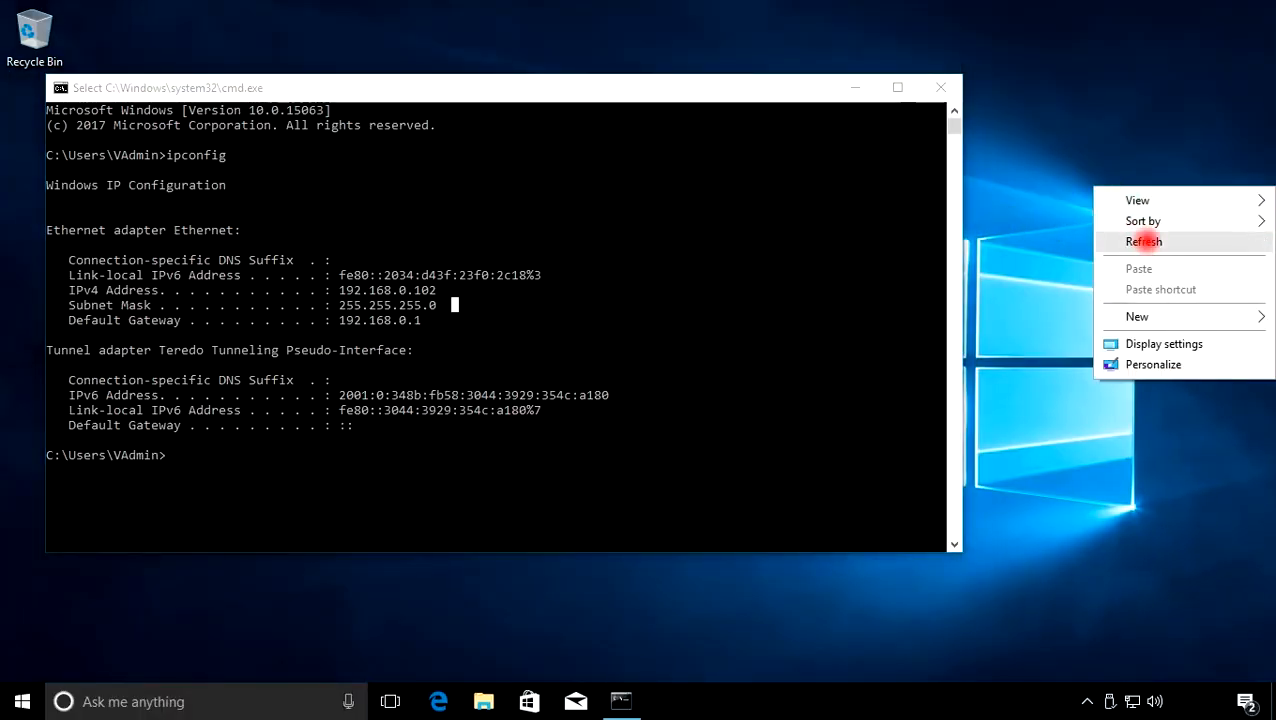
left_click(1144, 241)
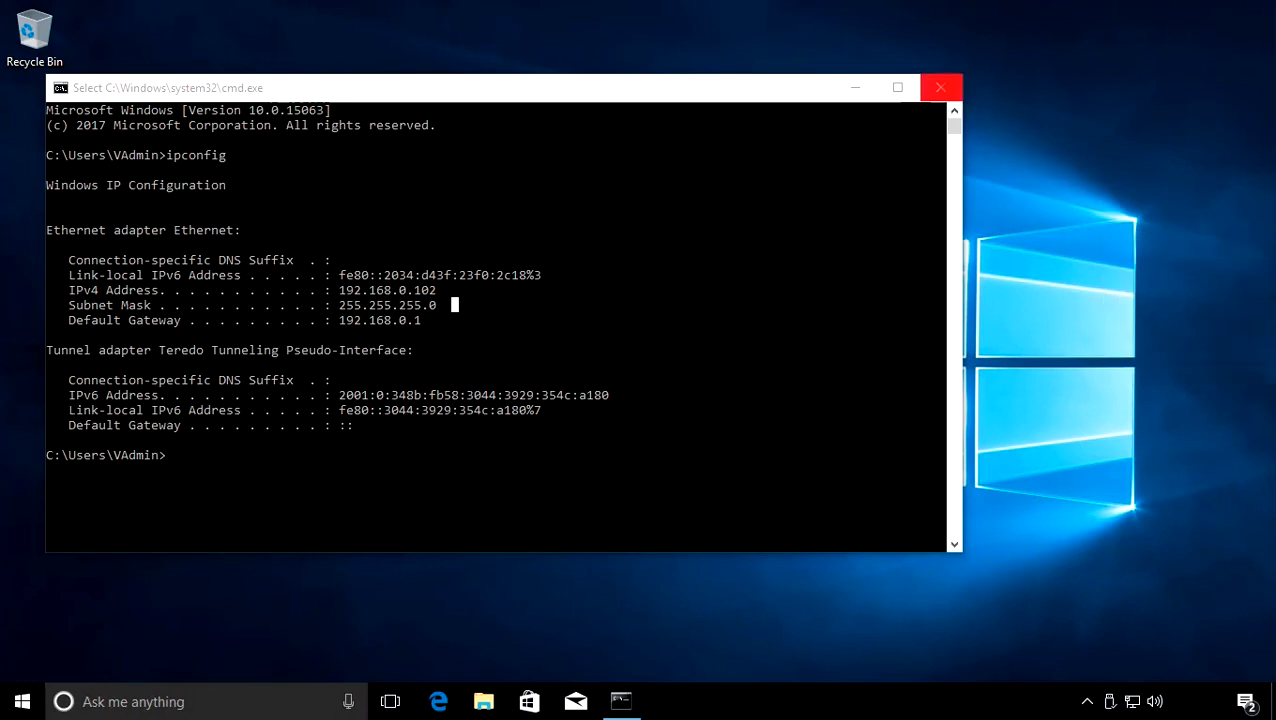
left_click(940, 88)
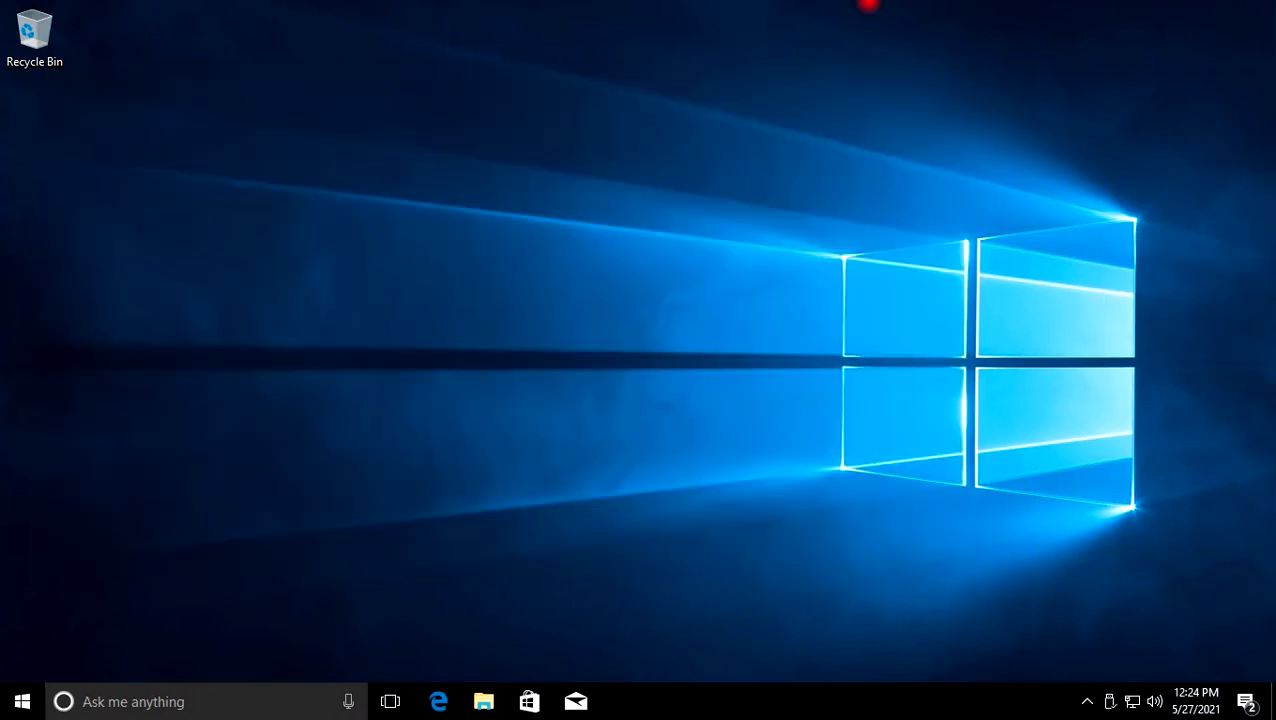
mouse_move(743, 5)
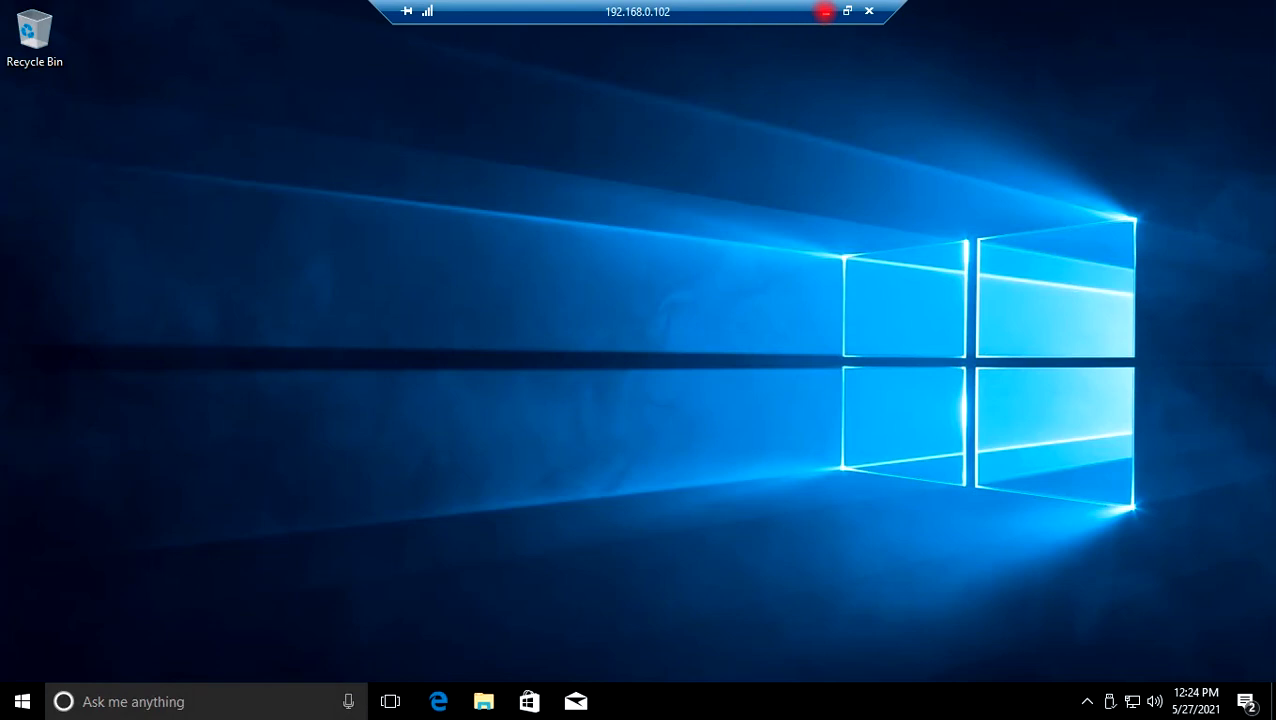
left_click(825, 11)
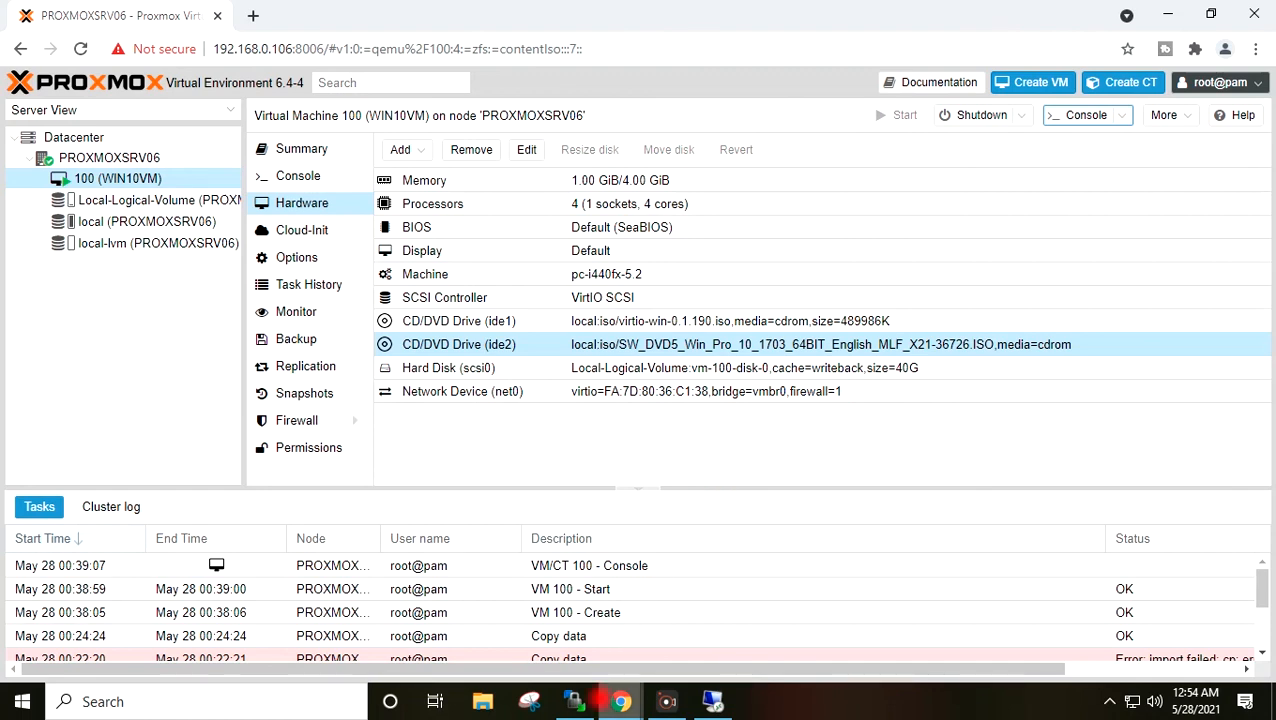
- Disconnect WinSCP from 192.168.0.106 and close WinSCP
mouse_move(573, 701)
left_click(579, 626)
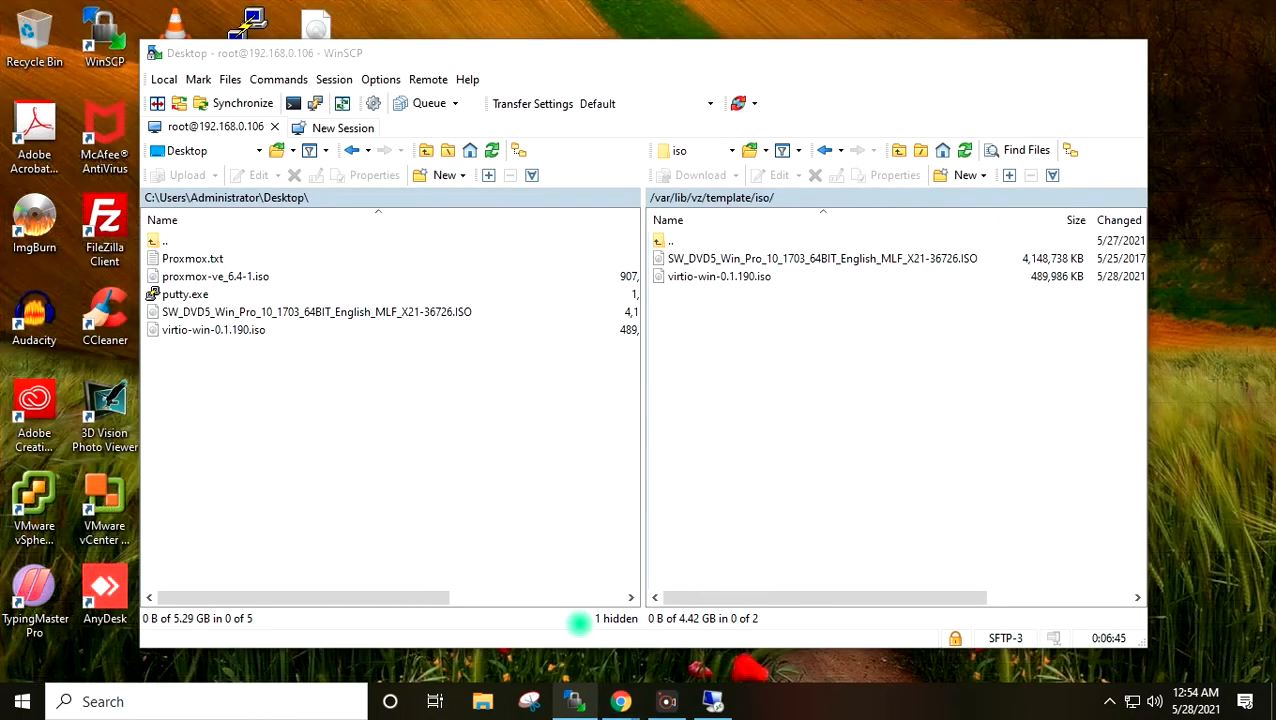
left_click(333, 79)
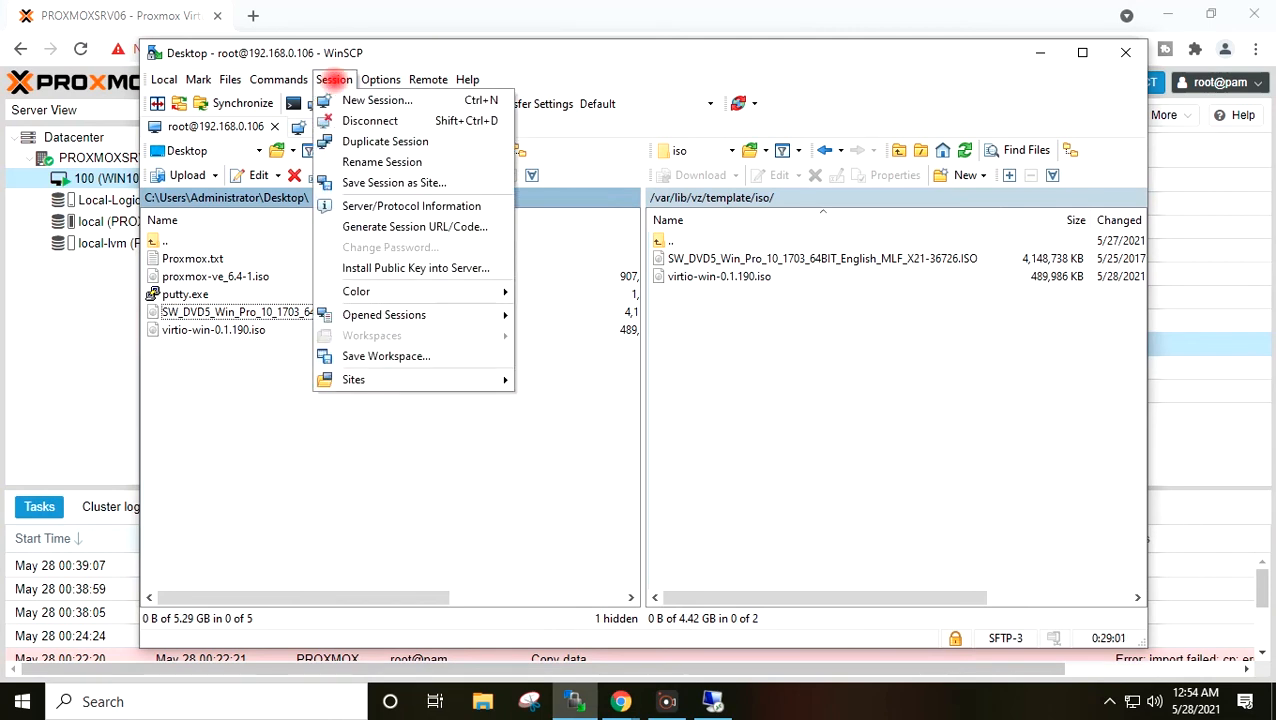
left_click(365, 120)
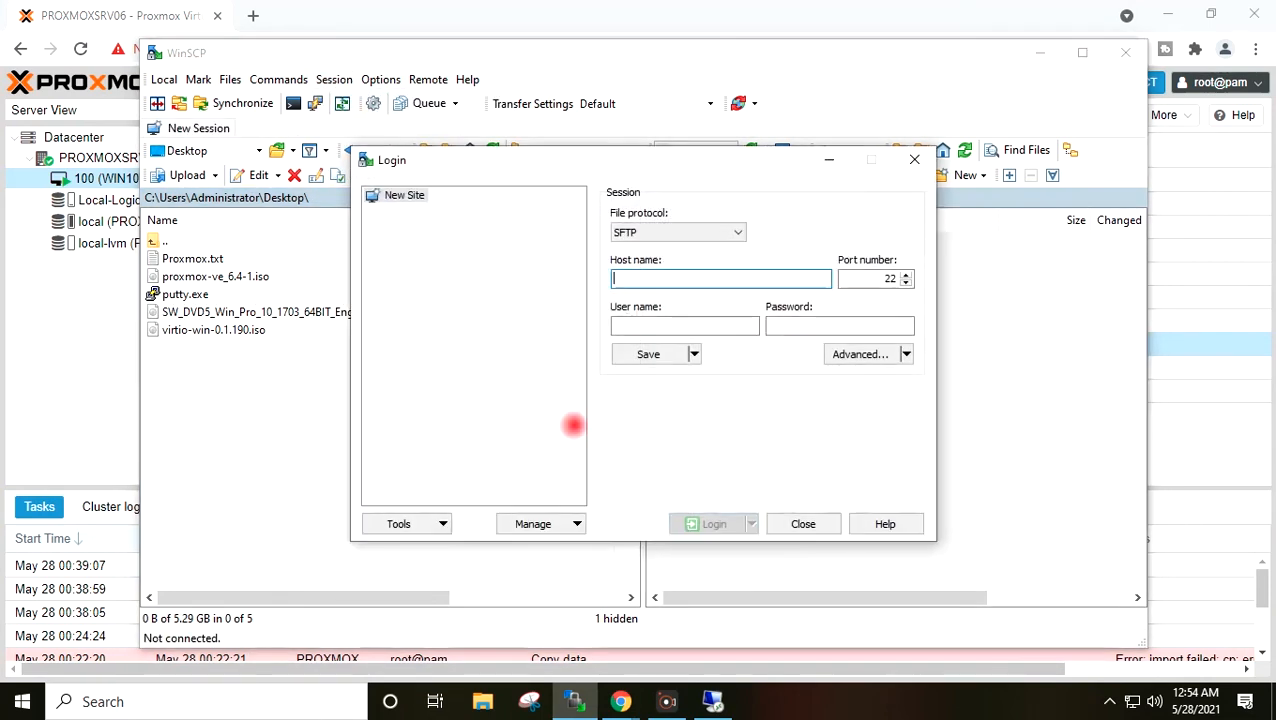
left_click(790, 518)
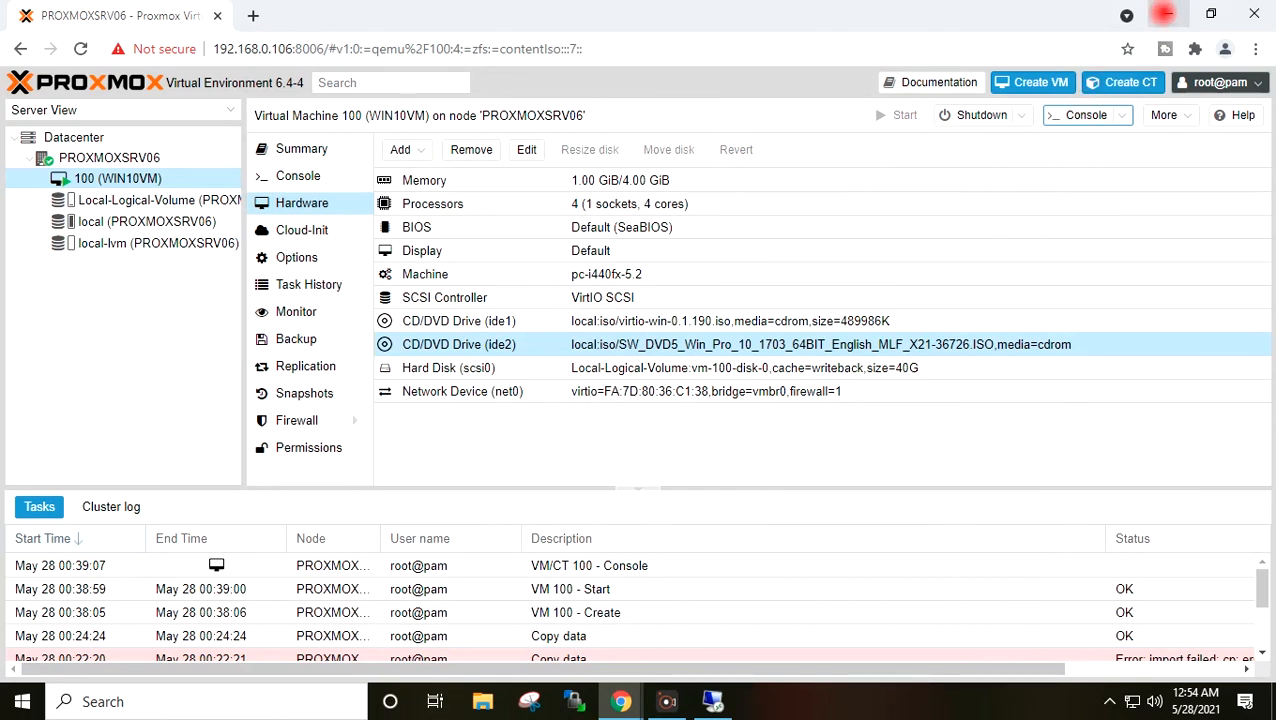
- Minimise Chrome and refresh the local Windows desktop
left_click(1163, 13)
right_click(883, 199)
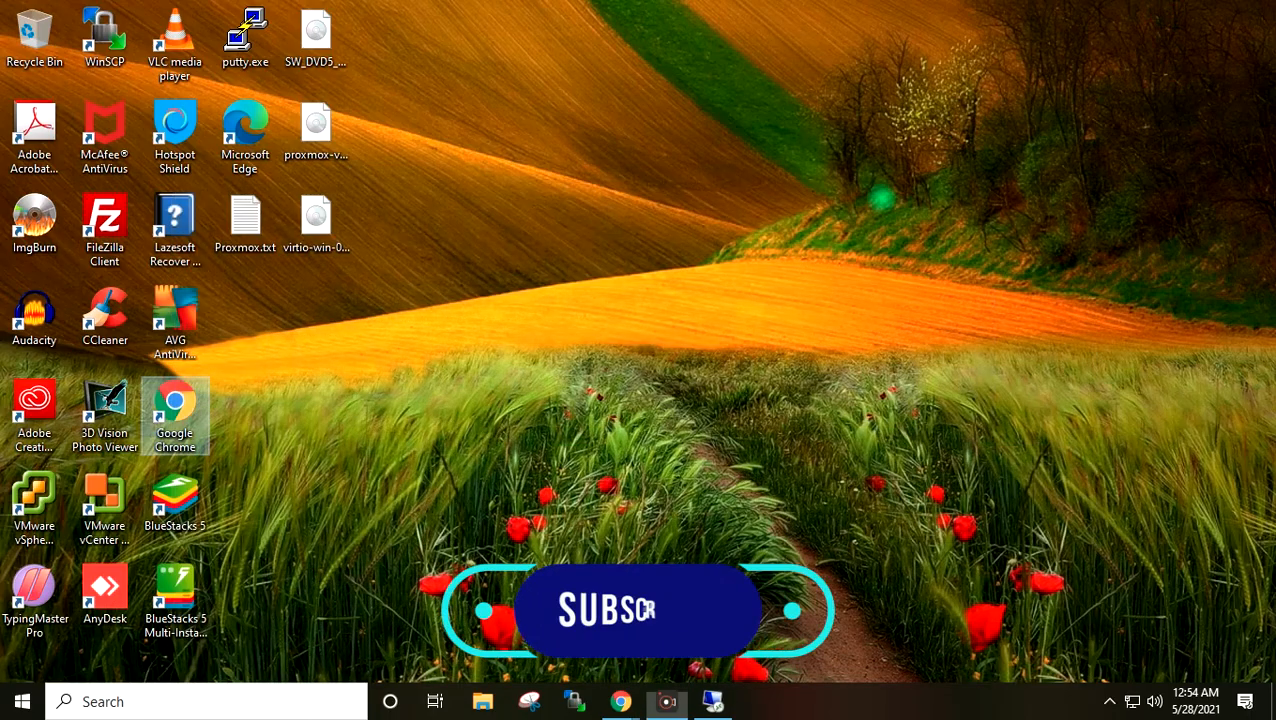
left_click(933, 257)
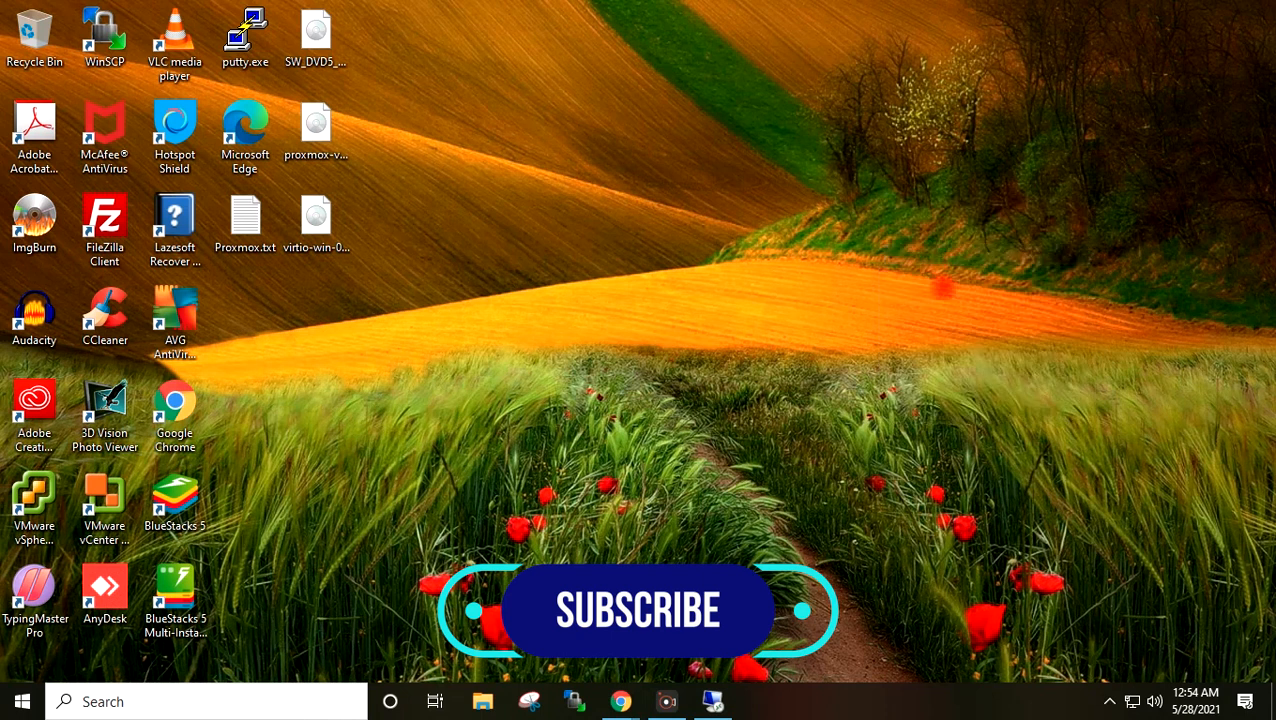